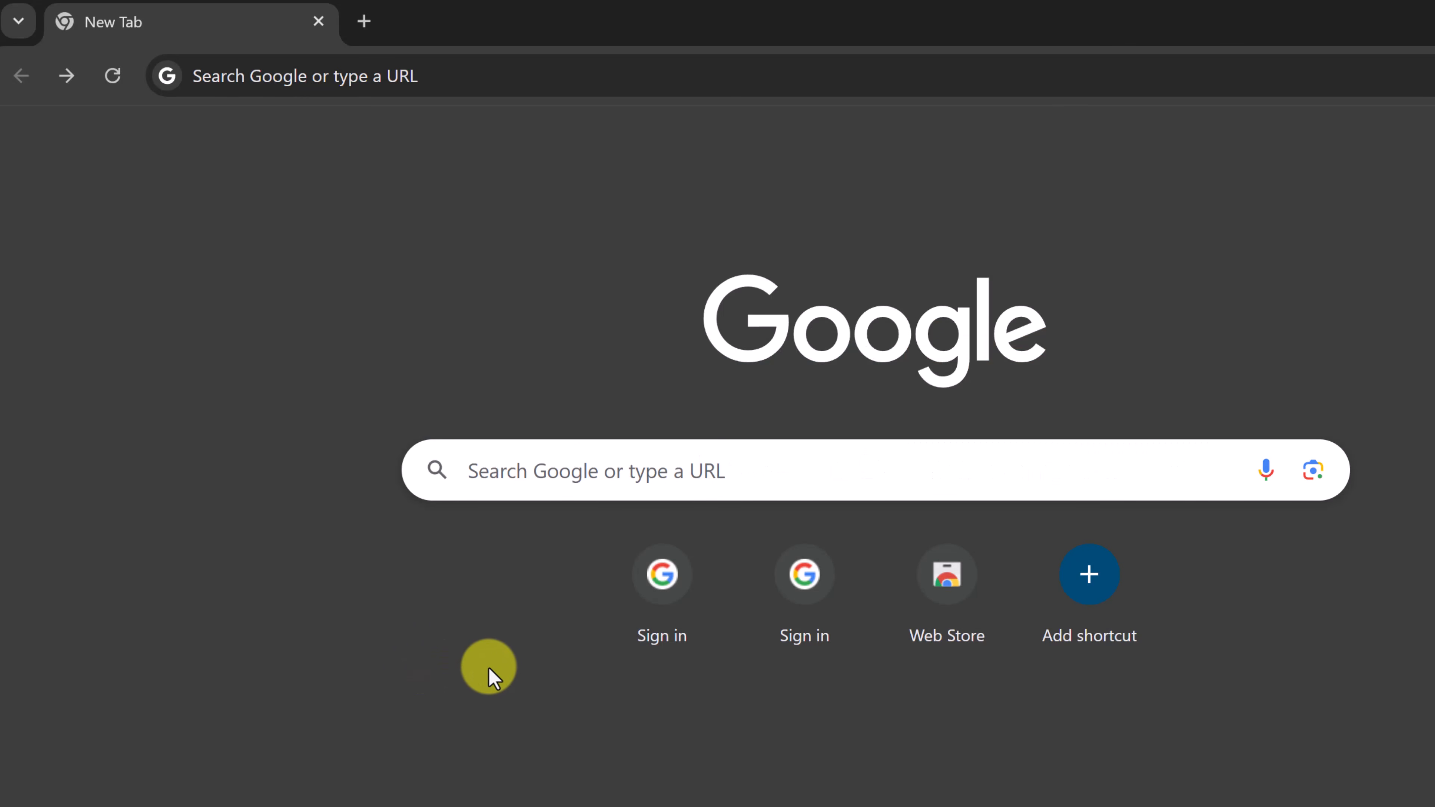
# - Move Slides into the main group of the Google apps launcher, directly below Account, and open Google Slides
pyautogui.click(667, 580)
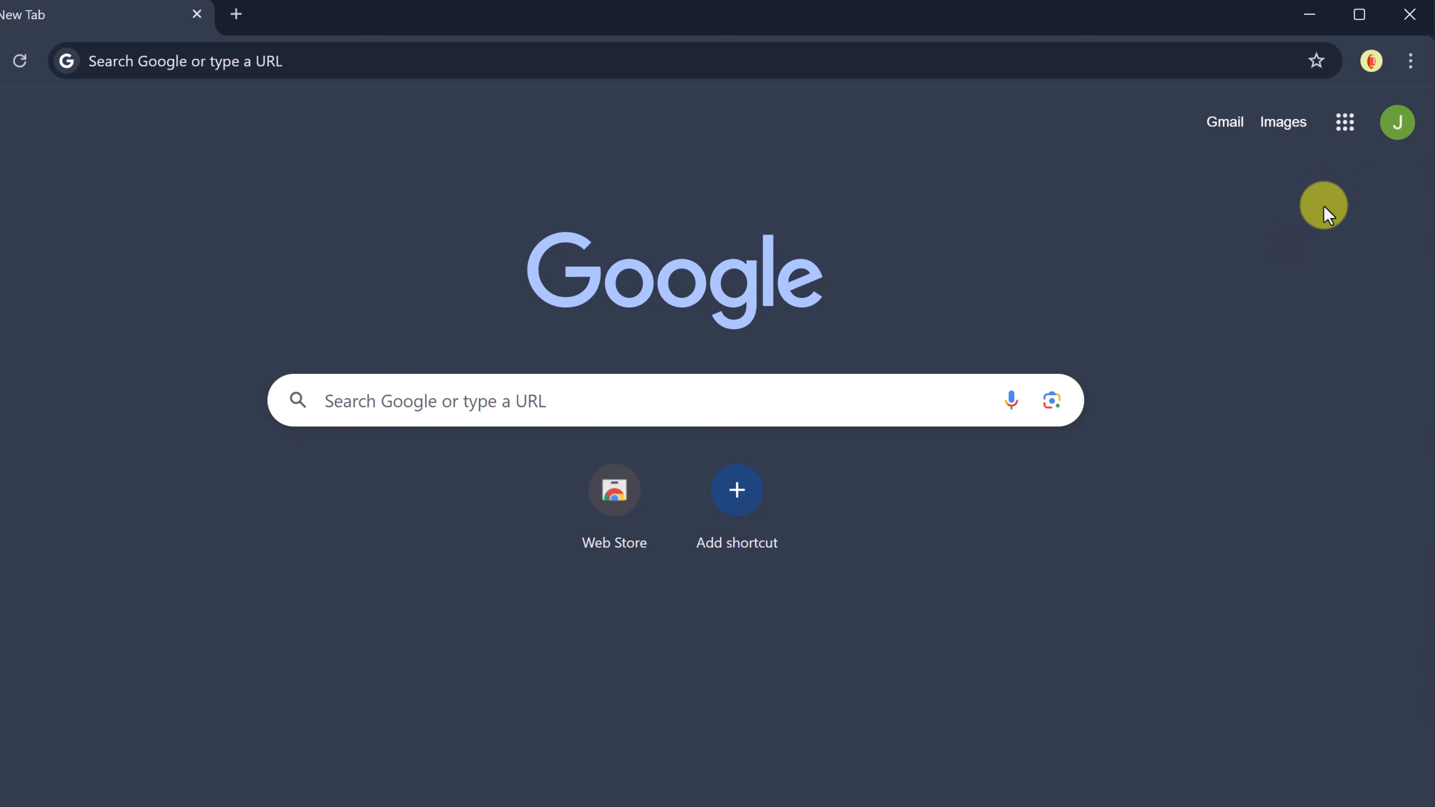
pyautogui.click(1345, 131)
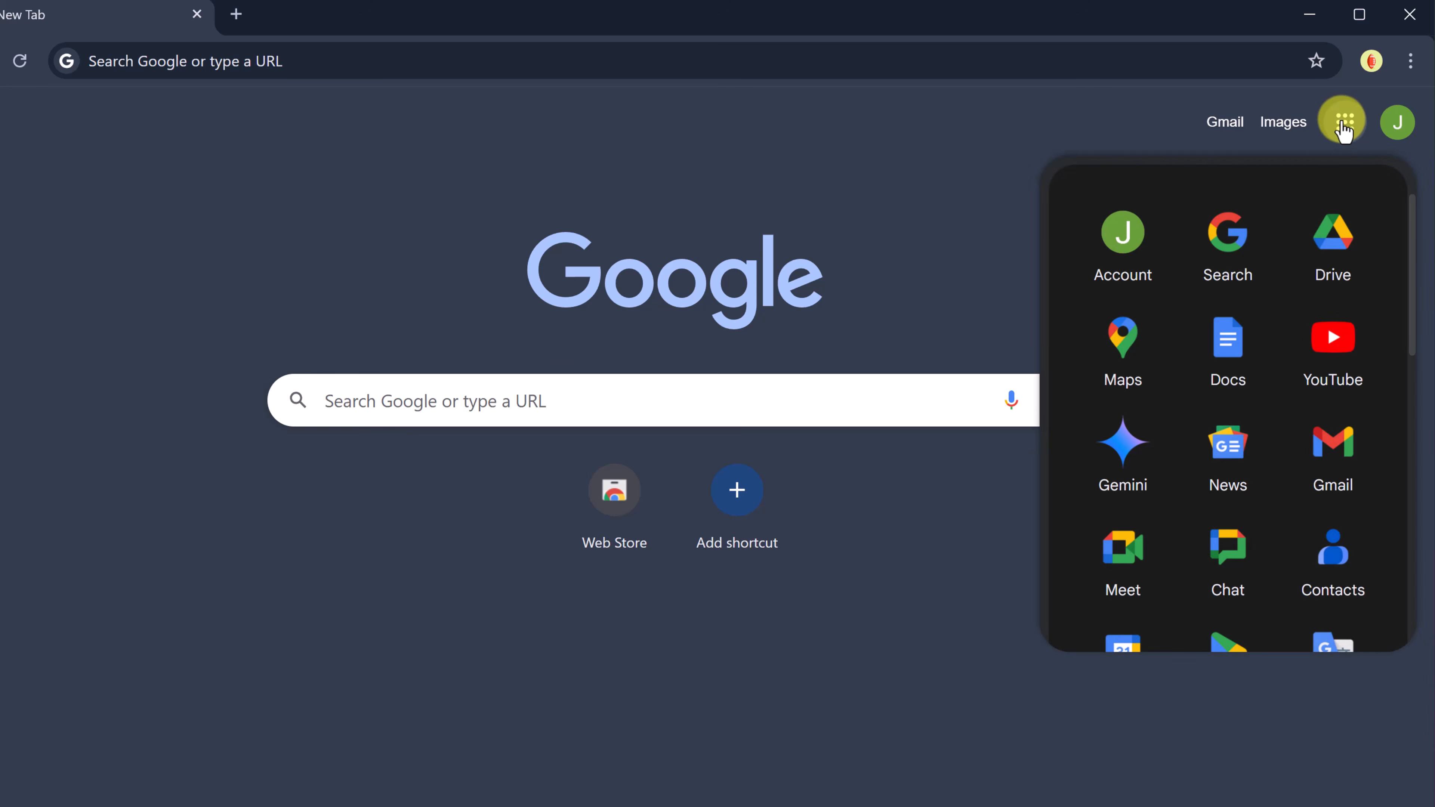
pyautogui.scroll(-8, 1237, 354)
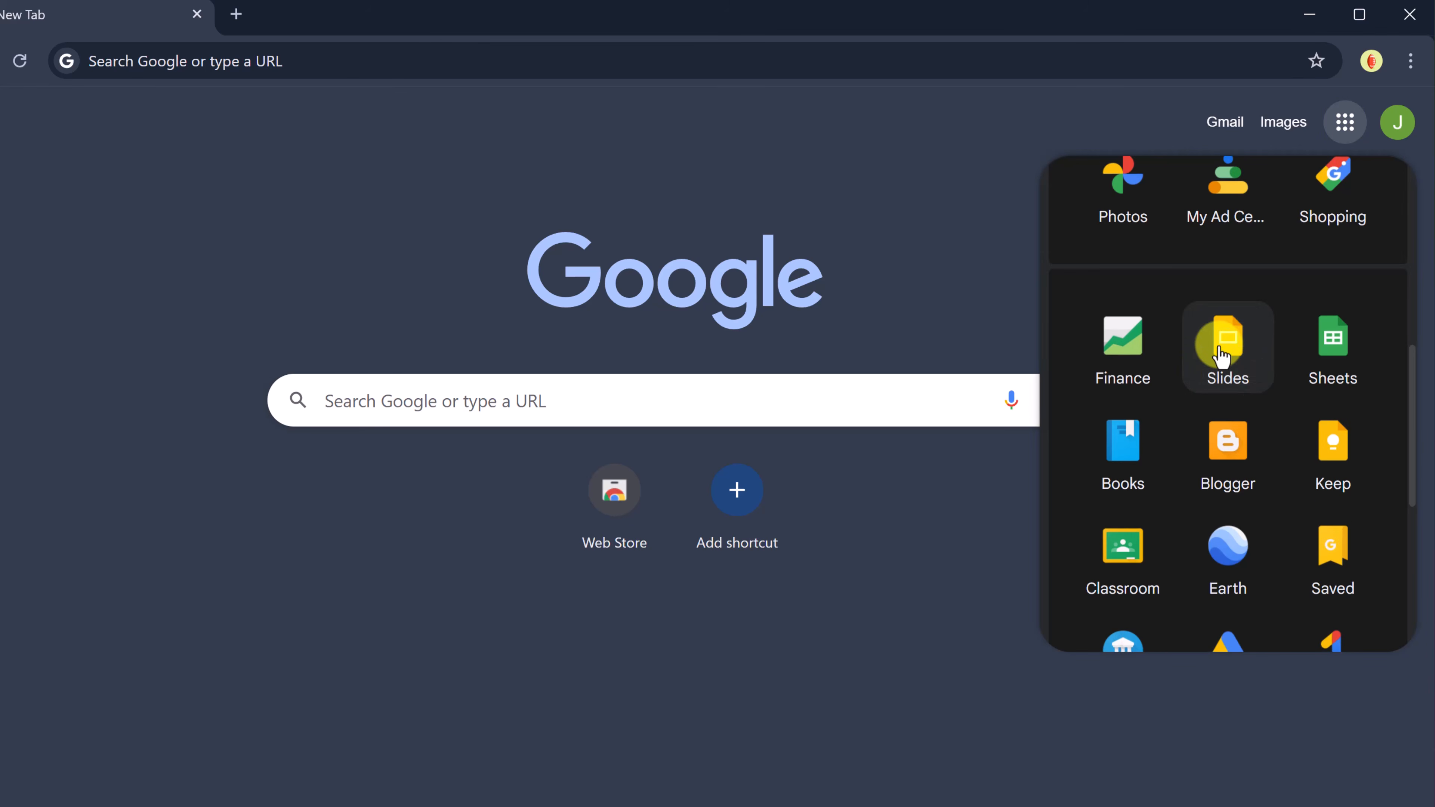
pyautogui.moveTo(1221, 357); pyautogui.dragTo(1127, 359)
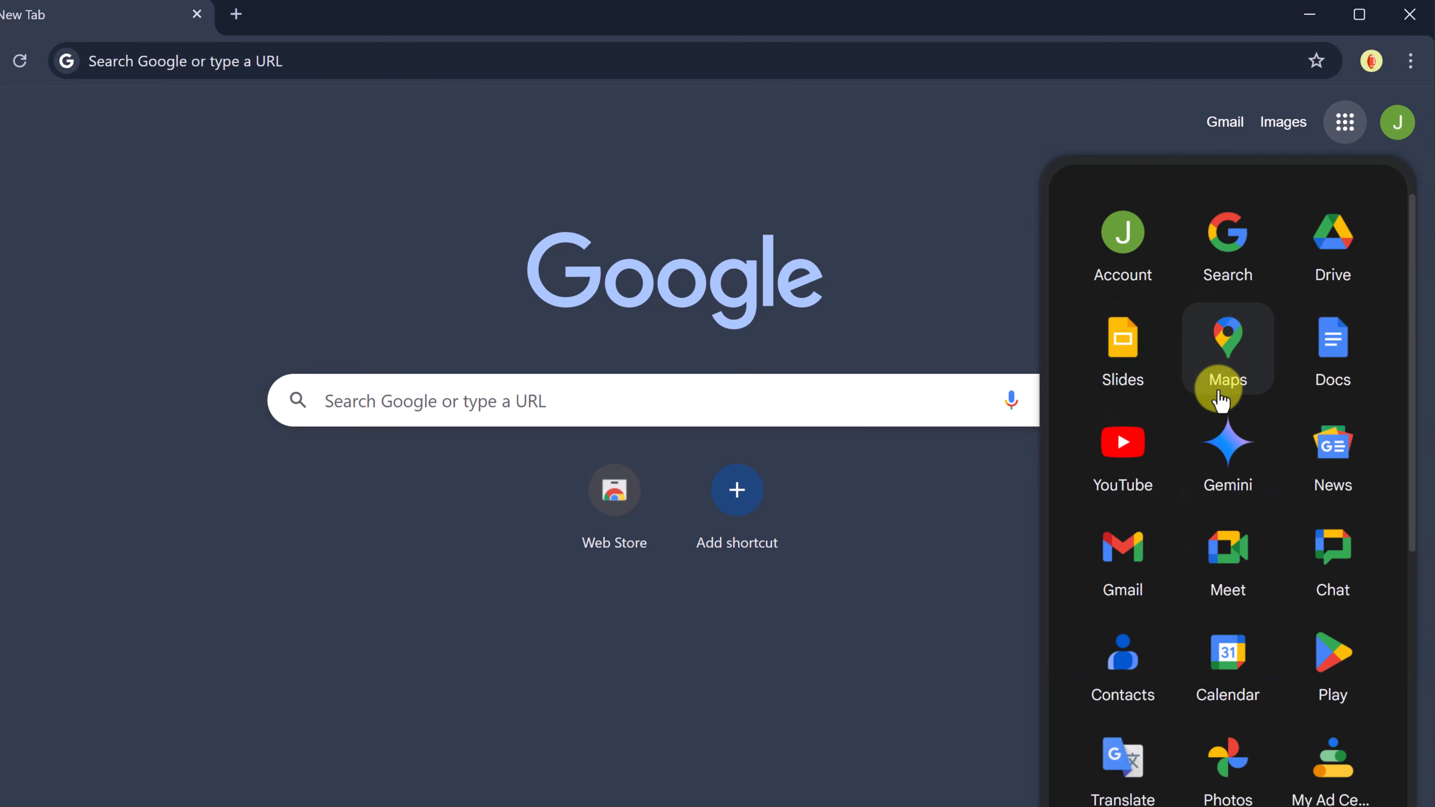
pyautogui.click(1125, 357)
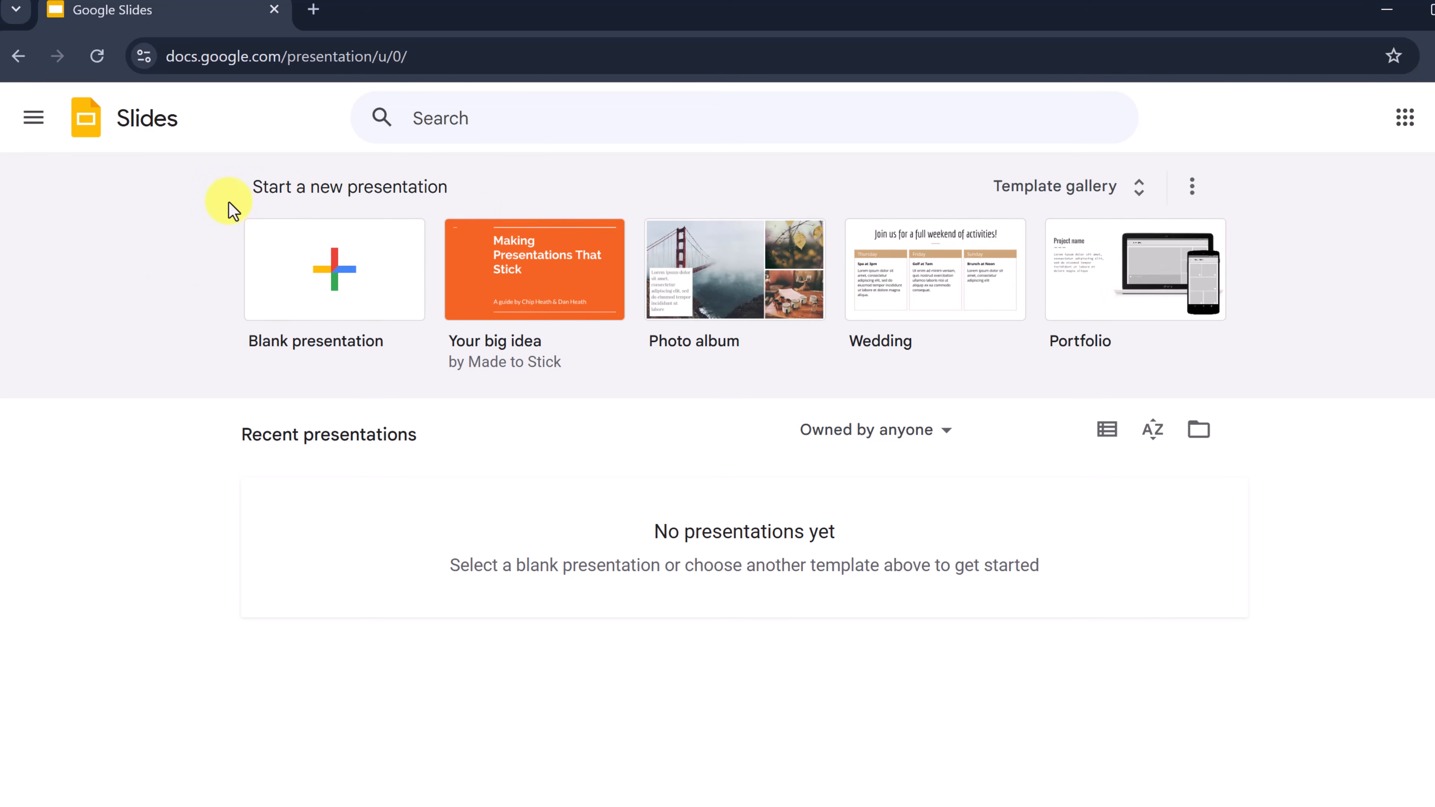
# - Switch to Google Drive and open the Practice folder in My Drive
pyautogui.click(42, 132)
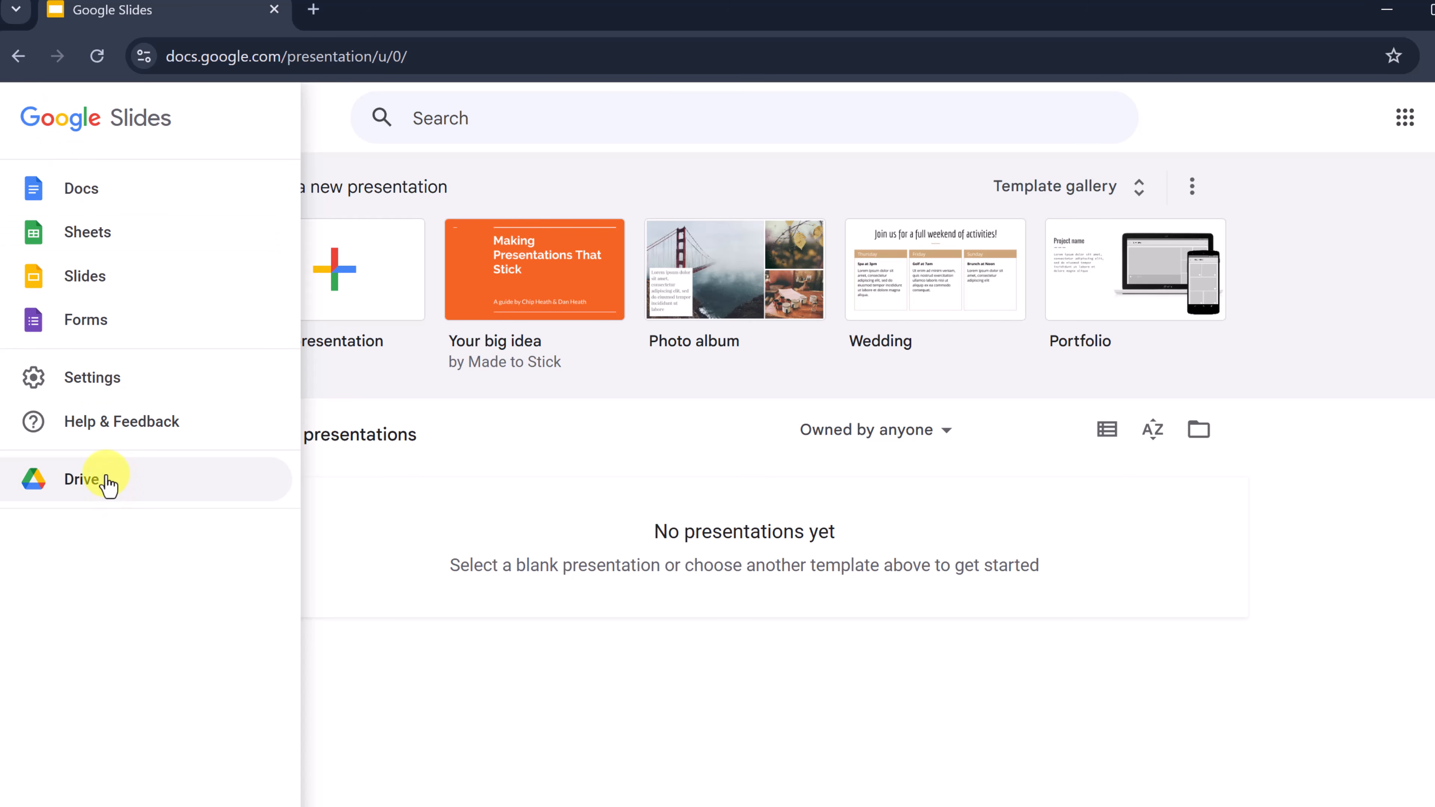
pyautogui.click(1405, 119)
pyautogui.click(1386, 250)
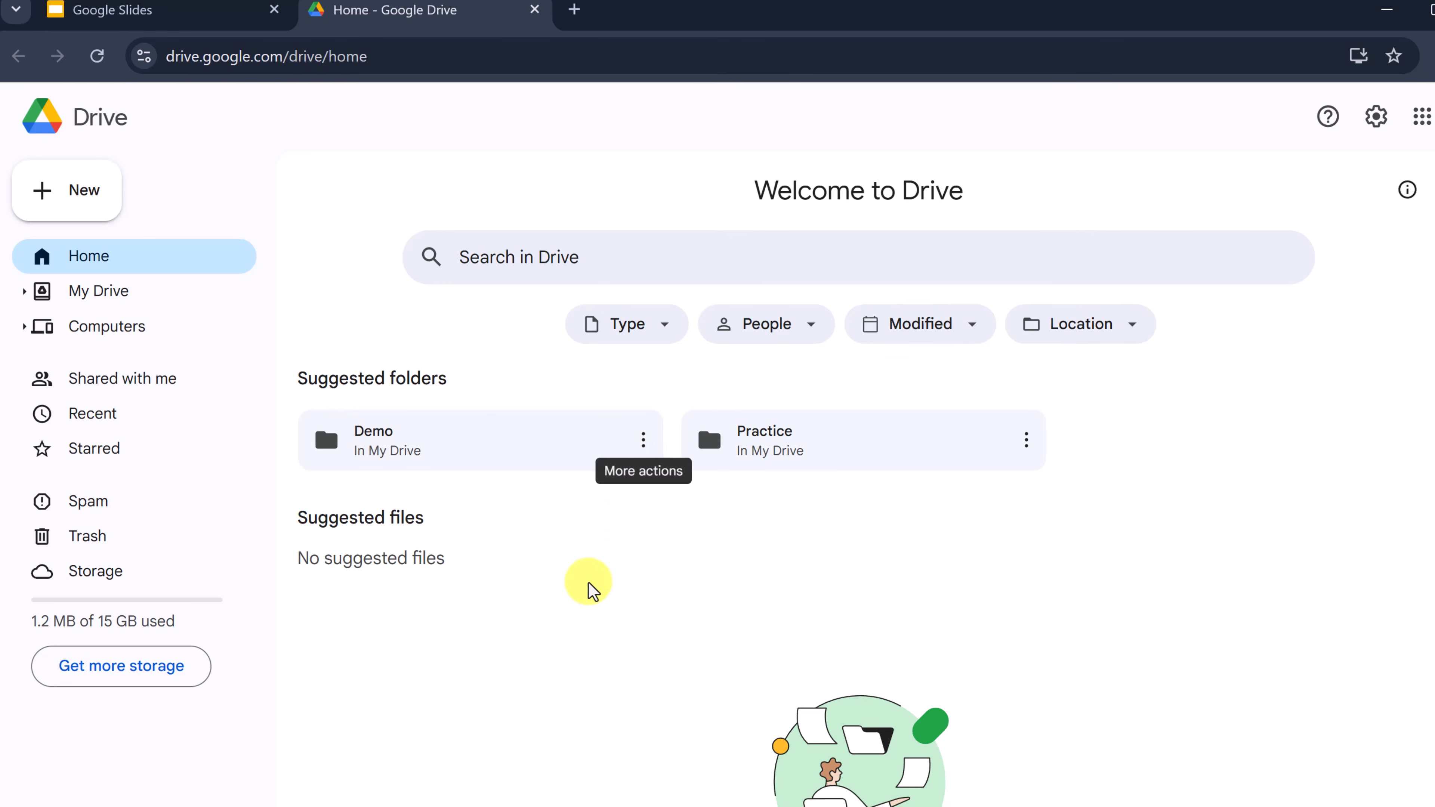
pyautogui.click(140, 292)
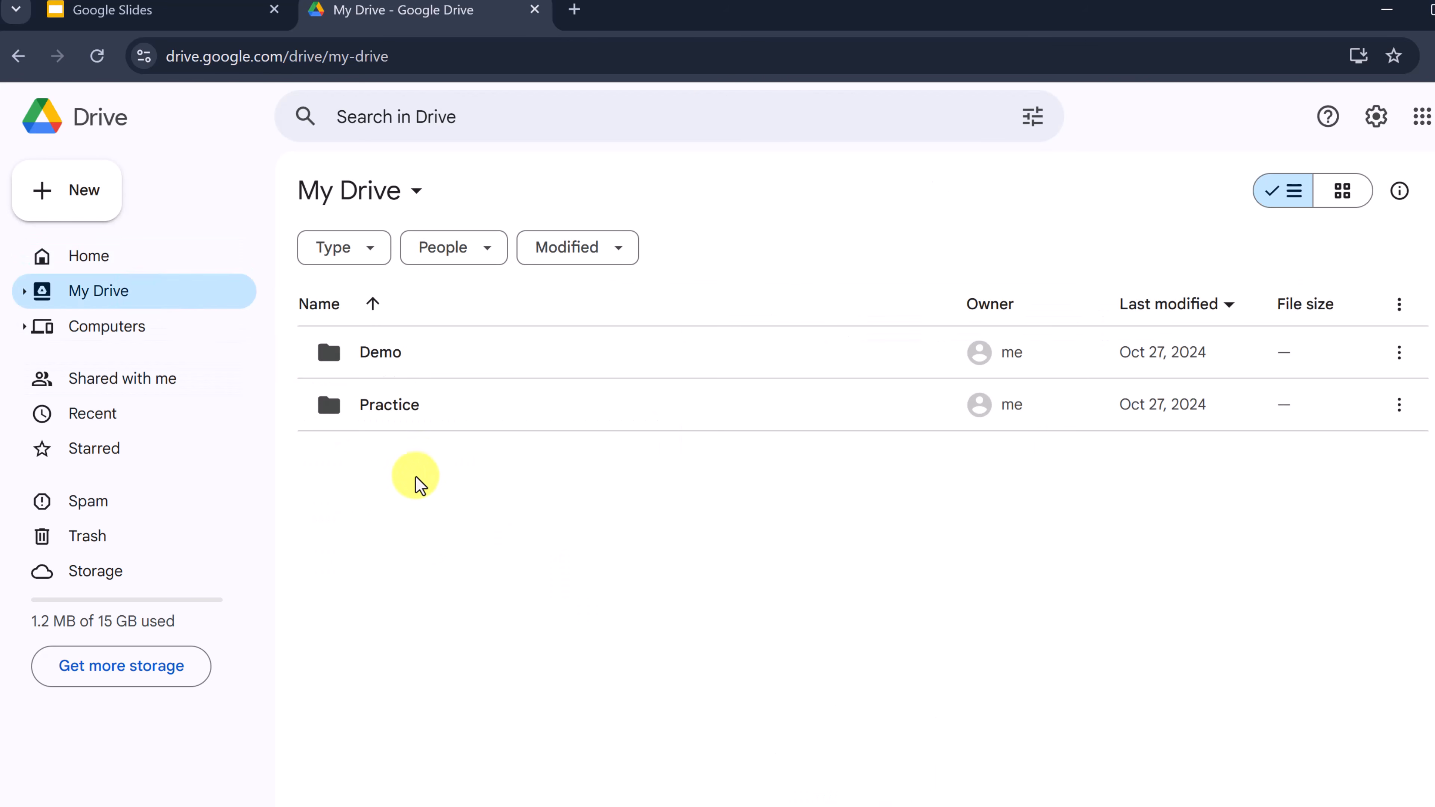
pyautogui.click(400, 413)
pyautogui.doubleClick(400, 413)
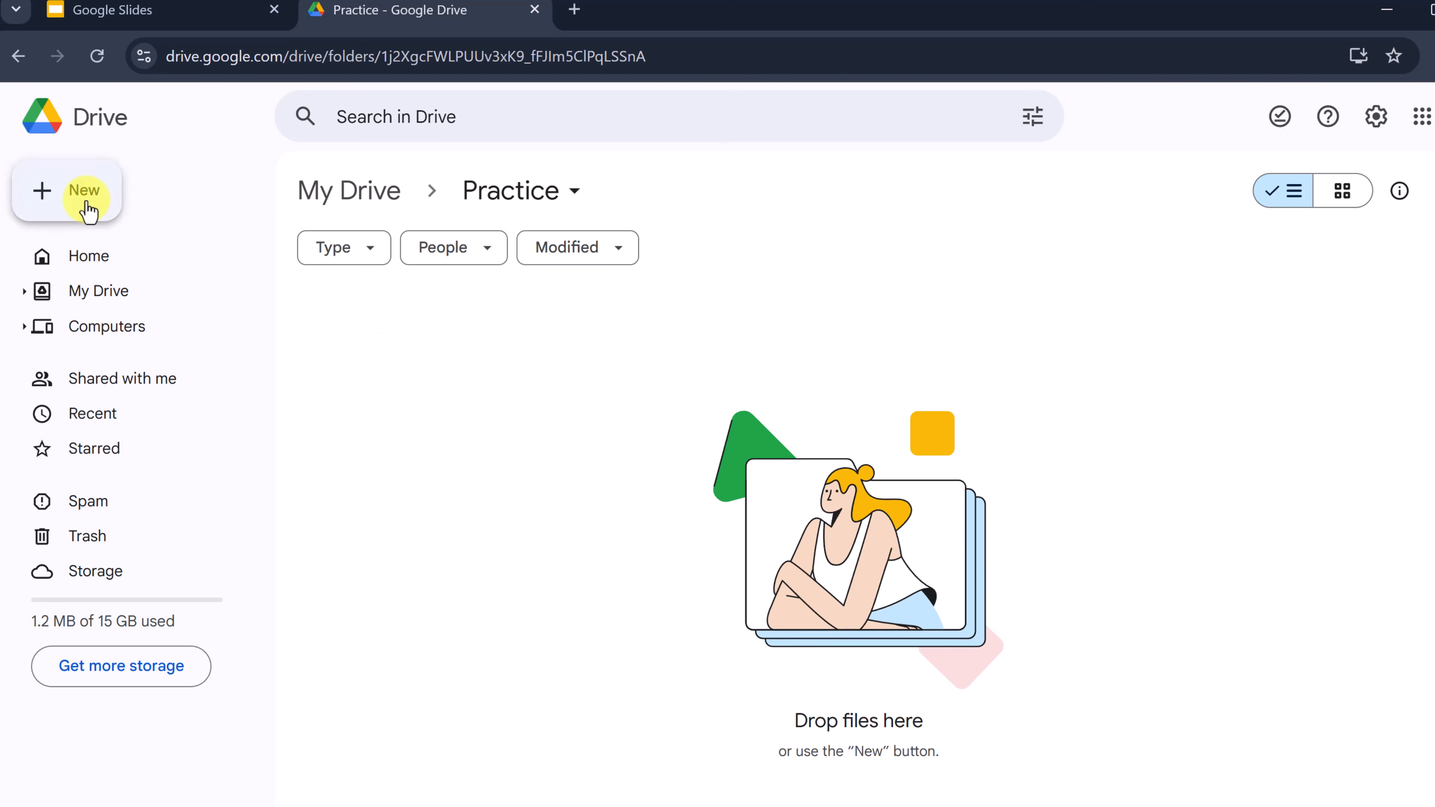
pyautogui.click(43, 206)
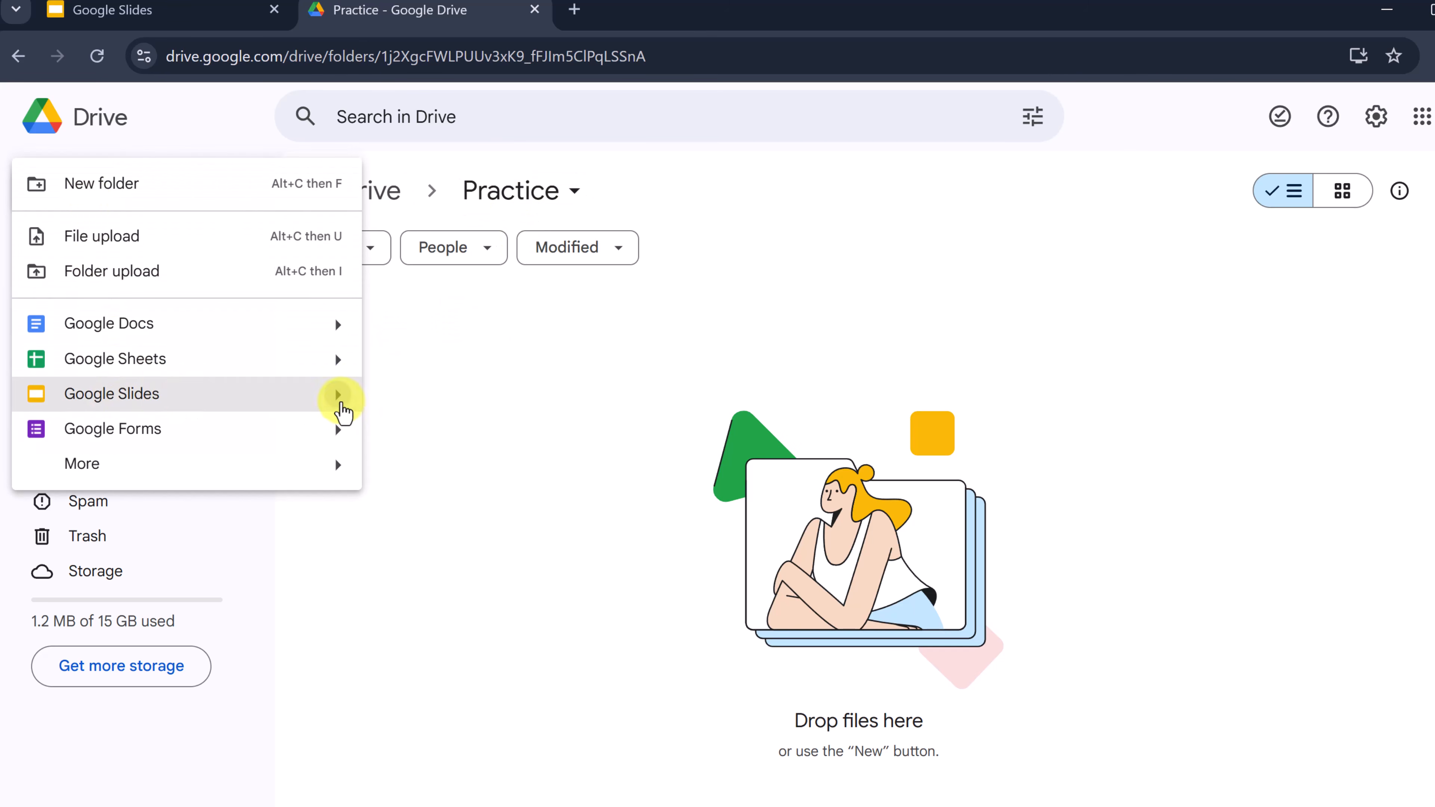
pyautogui.moveTo(341, 404)
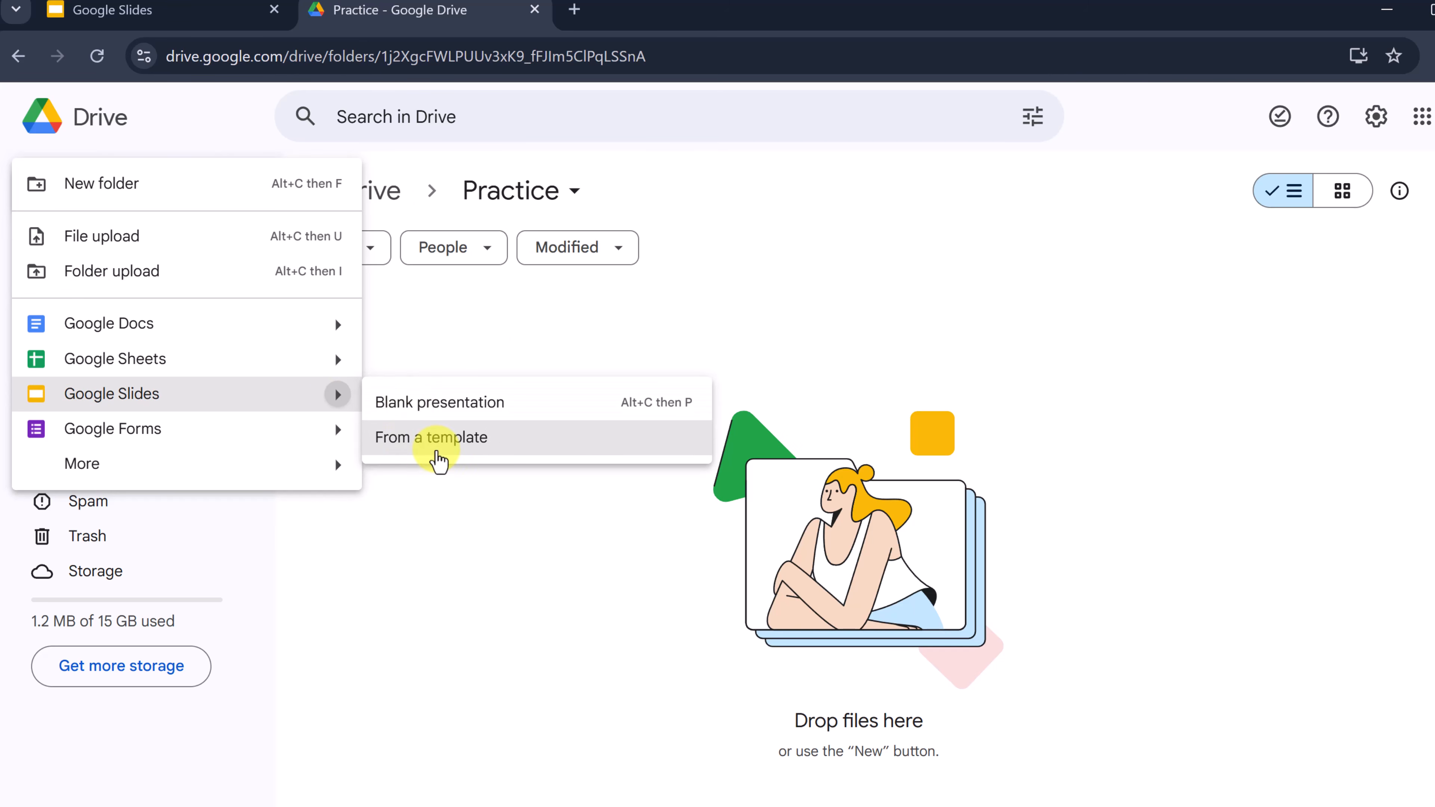
pyautogui.click(457, 503)
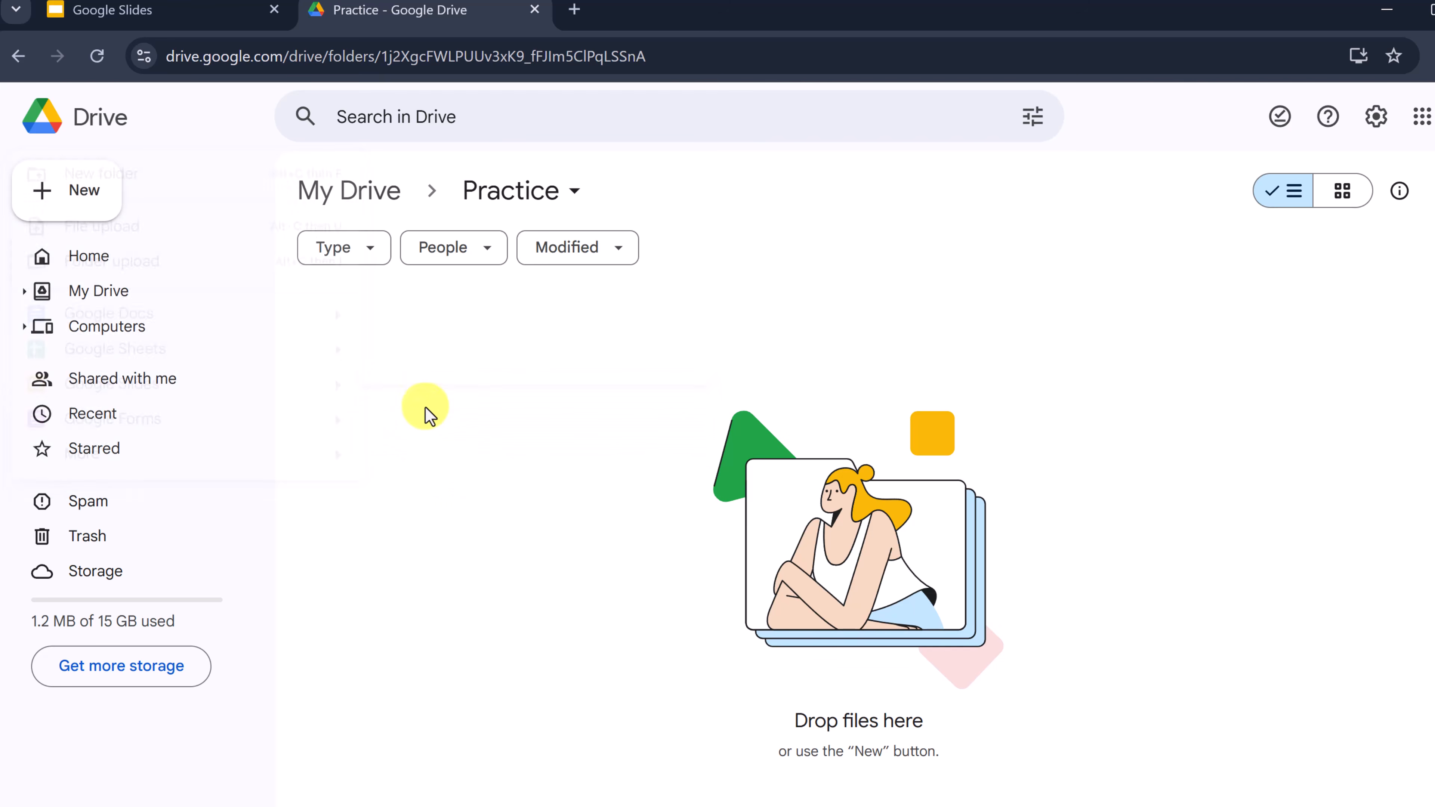
pyautogui.rightClick(437, 386)
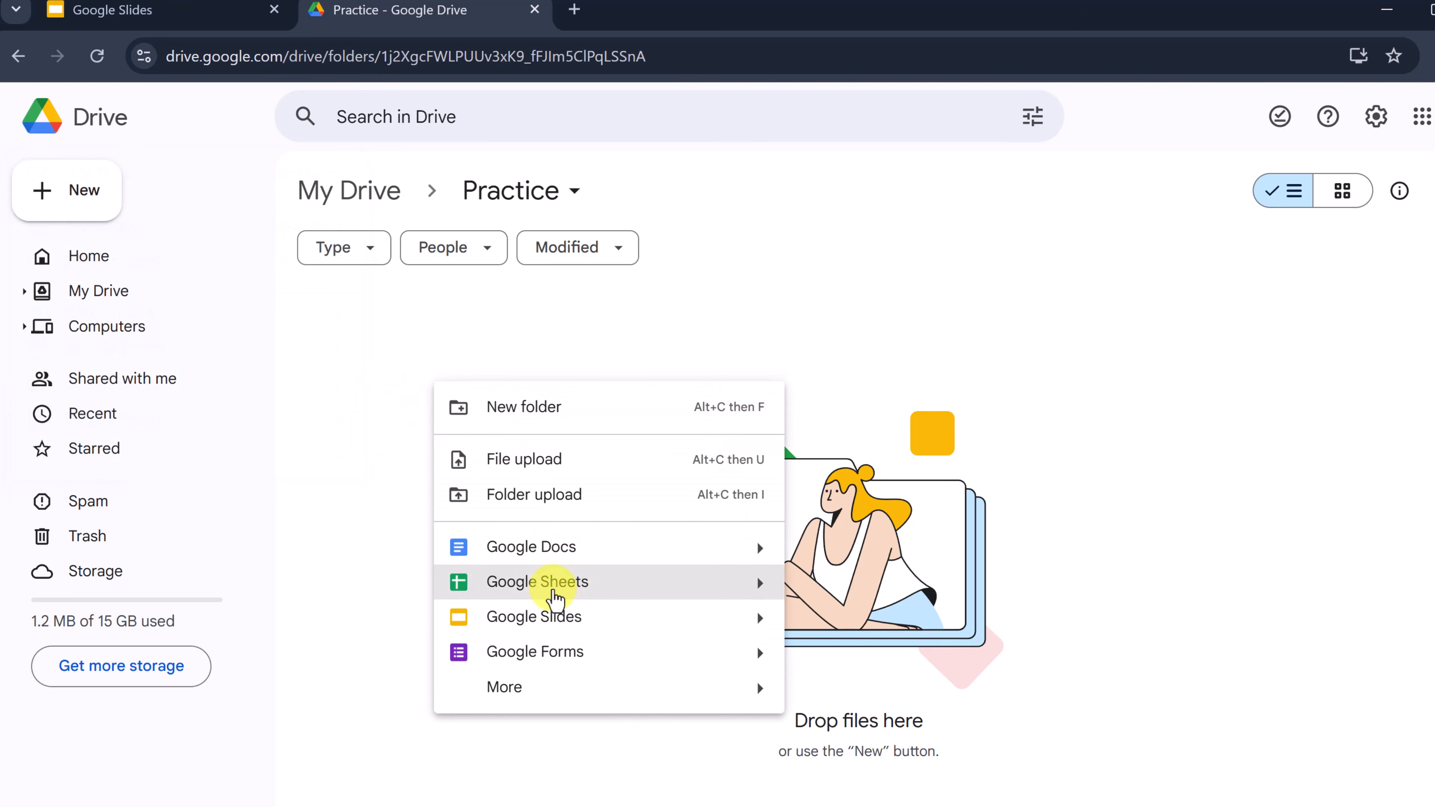
pyautogui.click(378, 405)
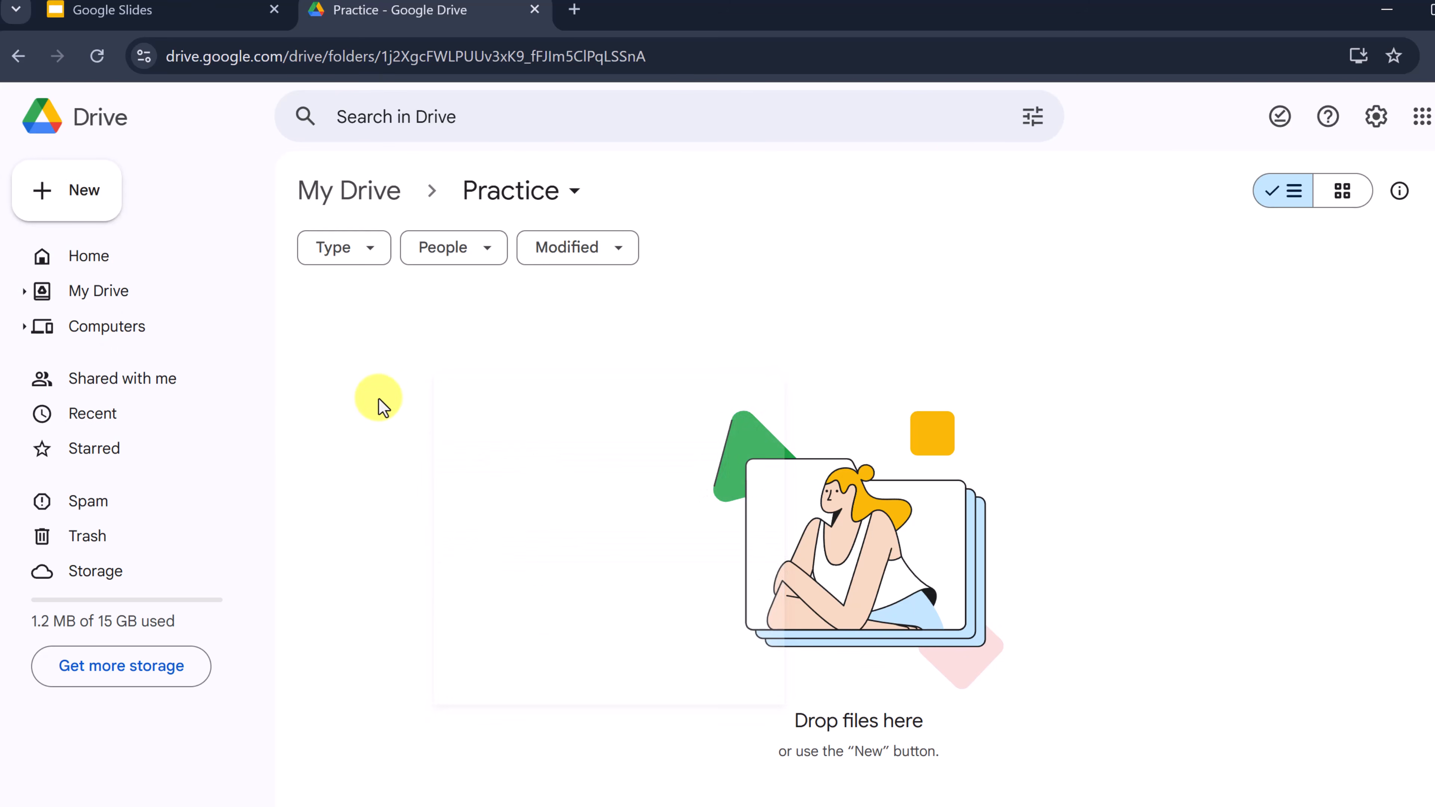
# - Create a blank Google Slides presentation by loading slides.new in a new browser tab
pyautogui.click(573, 11)
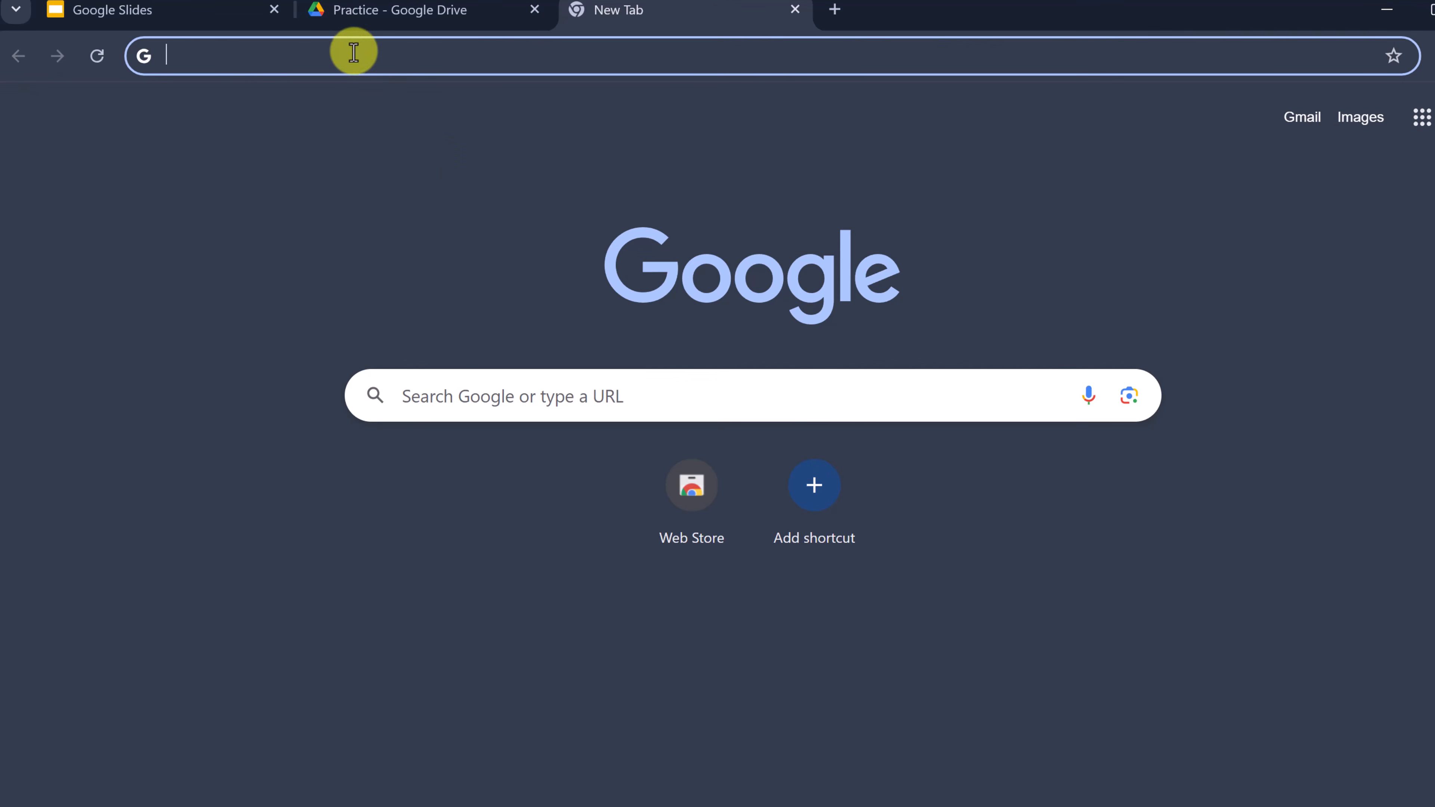
pyautogui.write('slides.new')
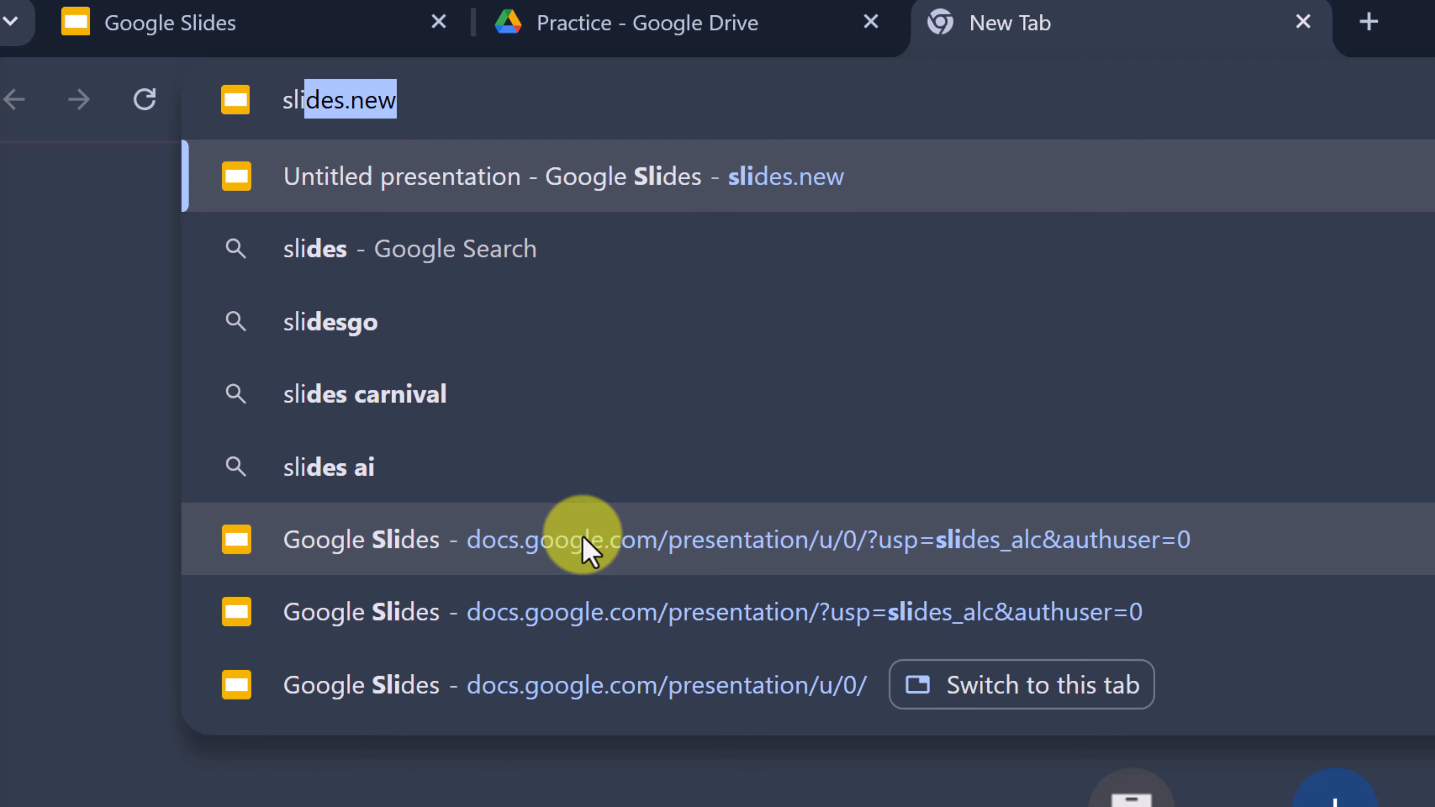
pyautogui.press('Return')
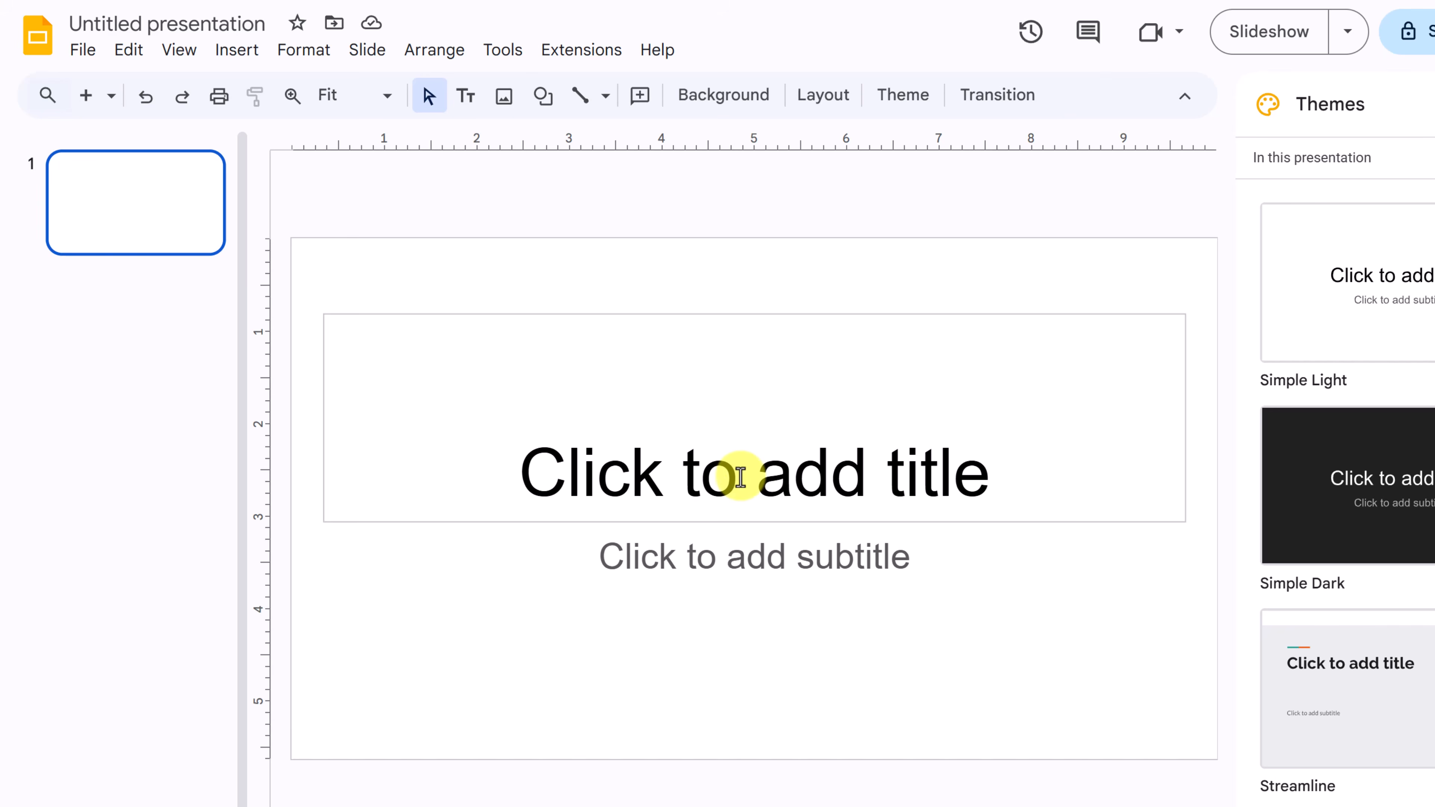
# - Enter "Paws for Success" as the first slide's title and "Mastering Dog Training Techniques" as its subtitle
pyautogui.click(771, 478)
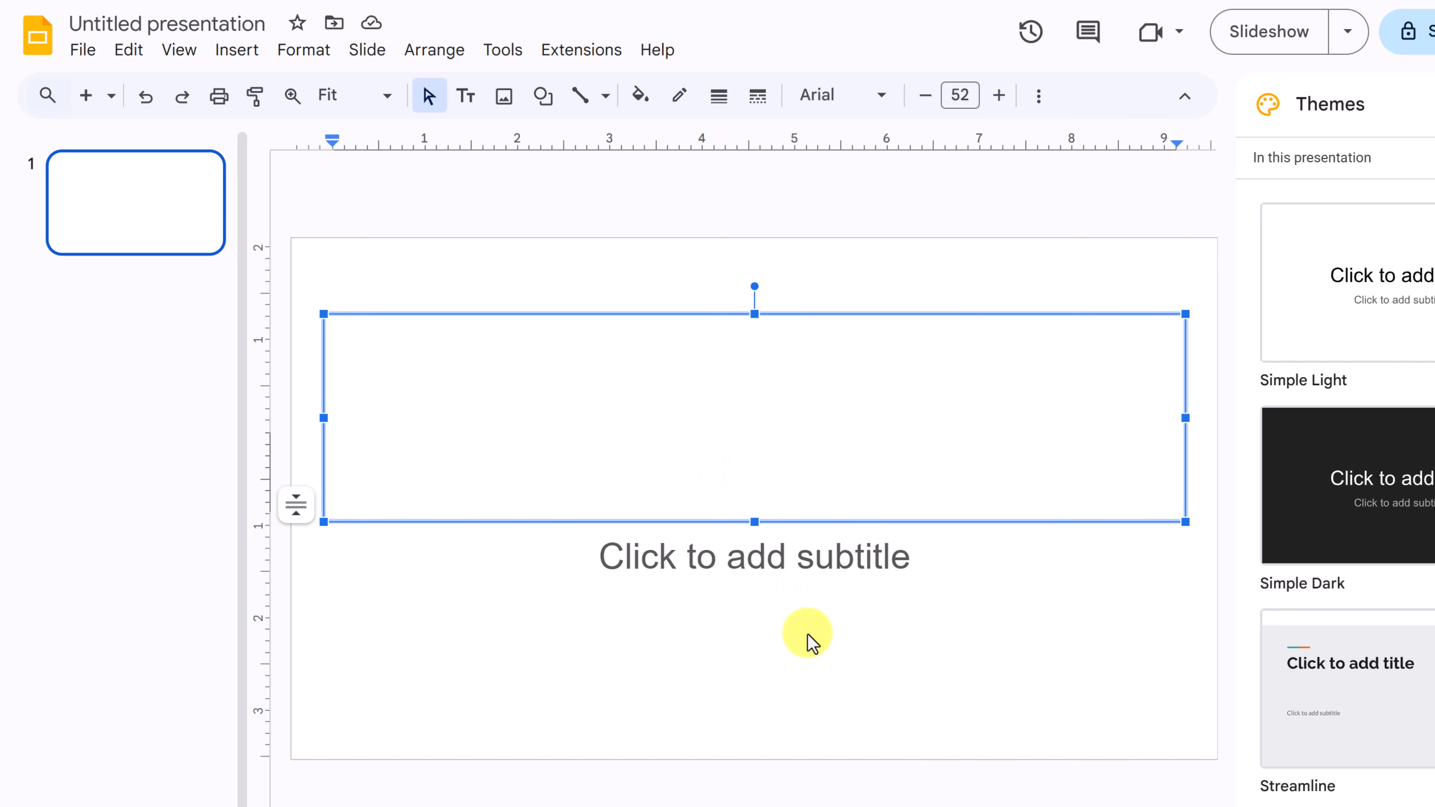
pyautogui.write('Paws for Success')
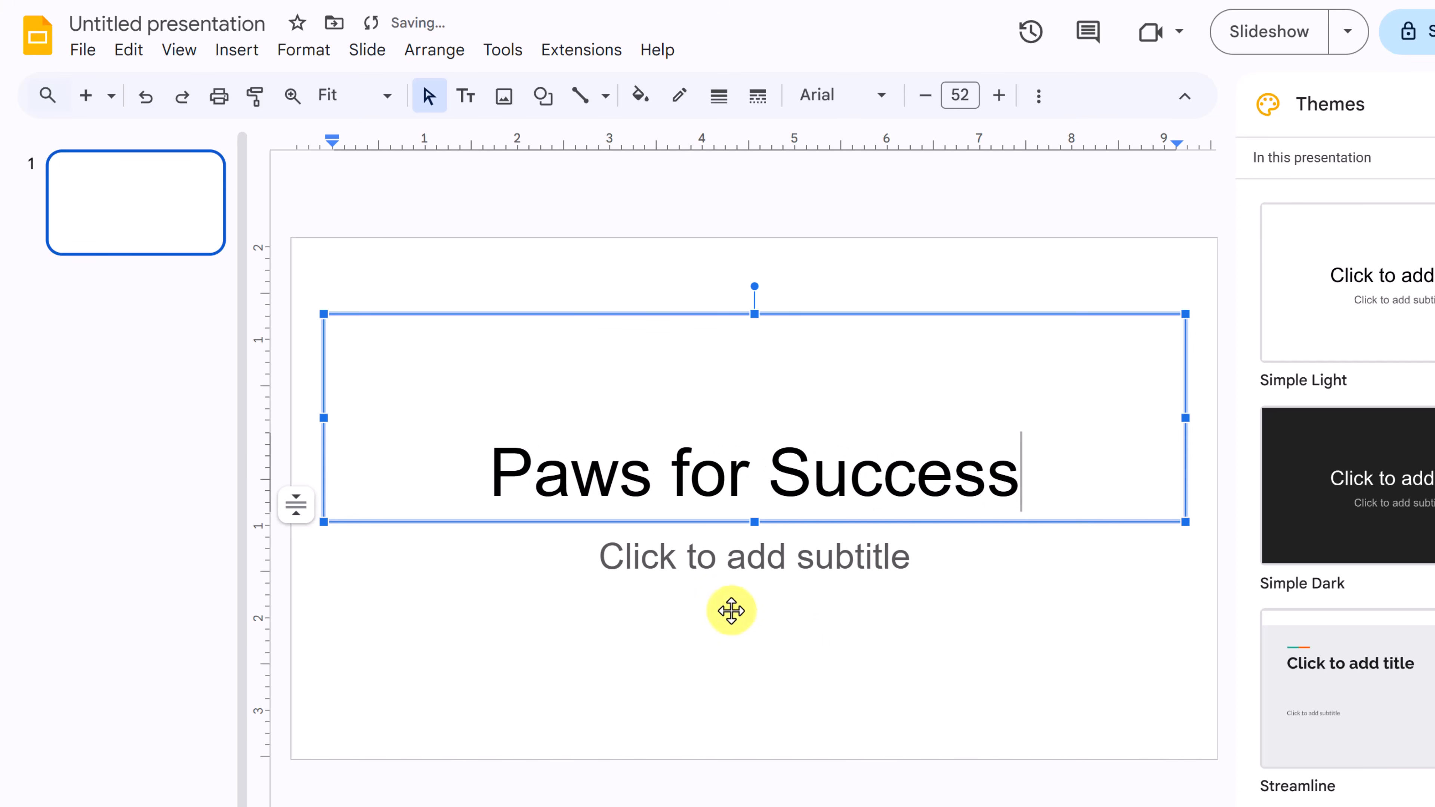
pyautogui.click(731, 557)
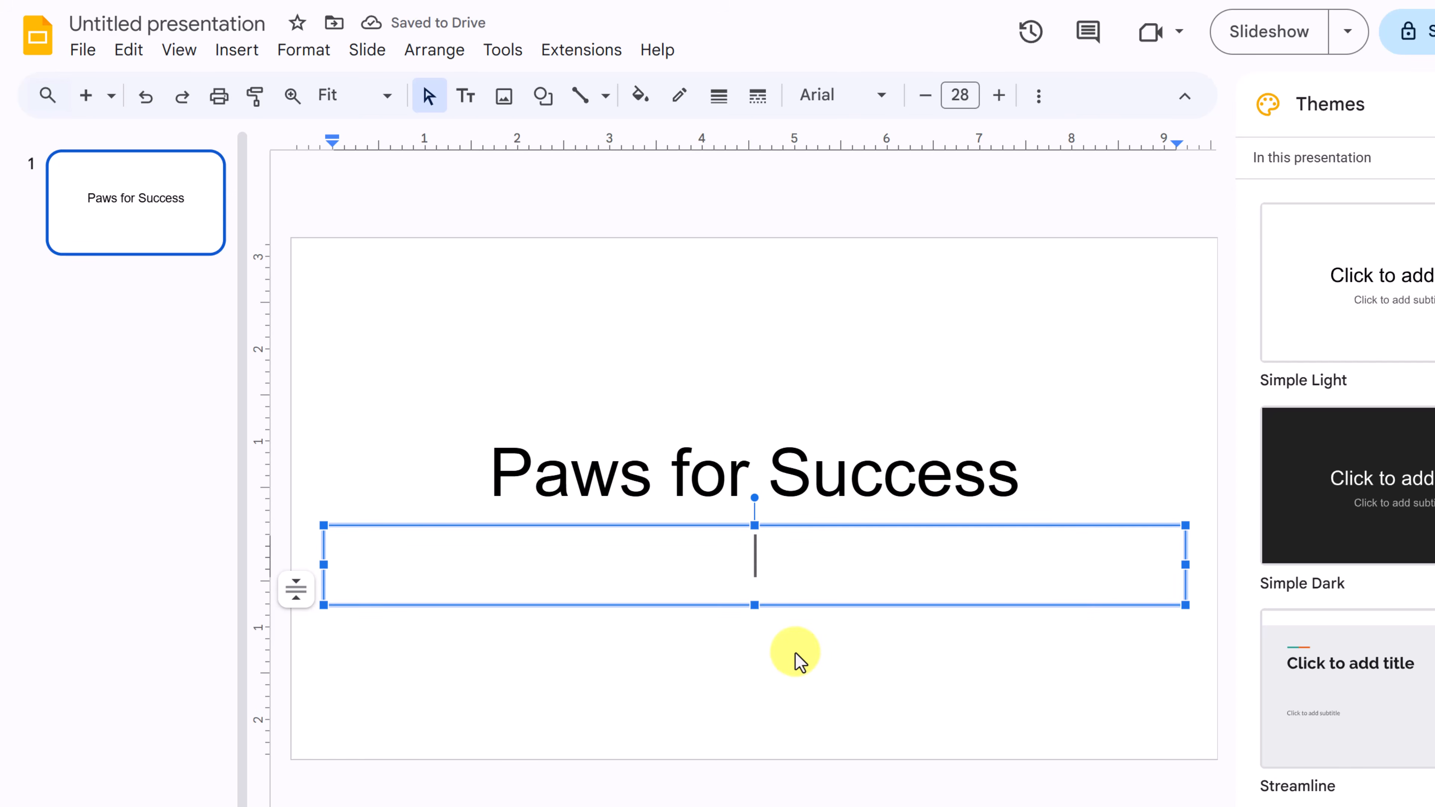
pyautogui.write('Mastering Dog Training Techniques')
pyautogui.click(828, 681)
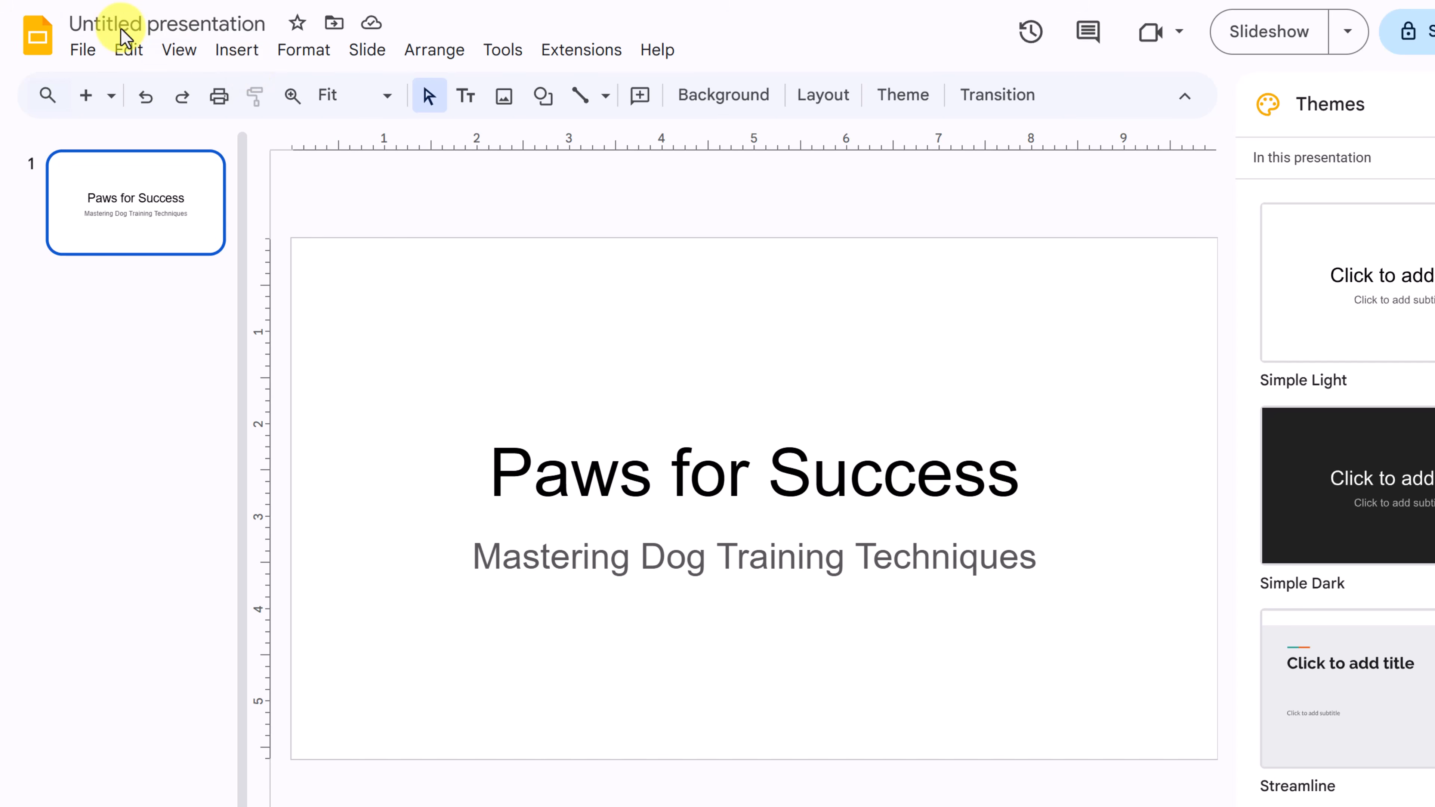
# - Rename the untitled presentation file as "Paws for Success"
pyautogui.click(153, 23)
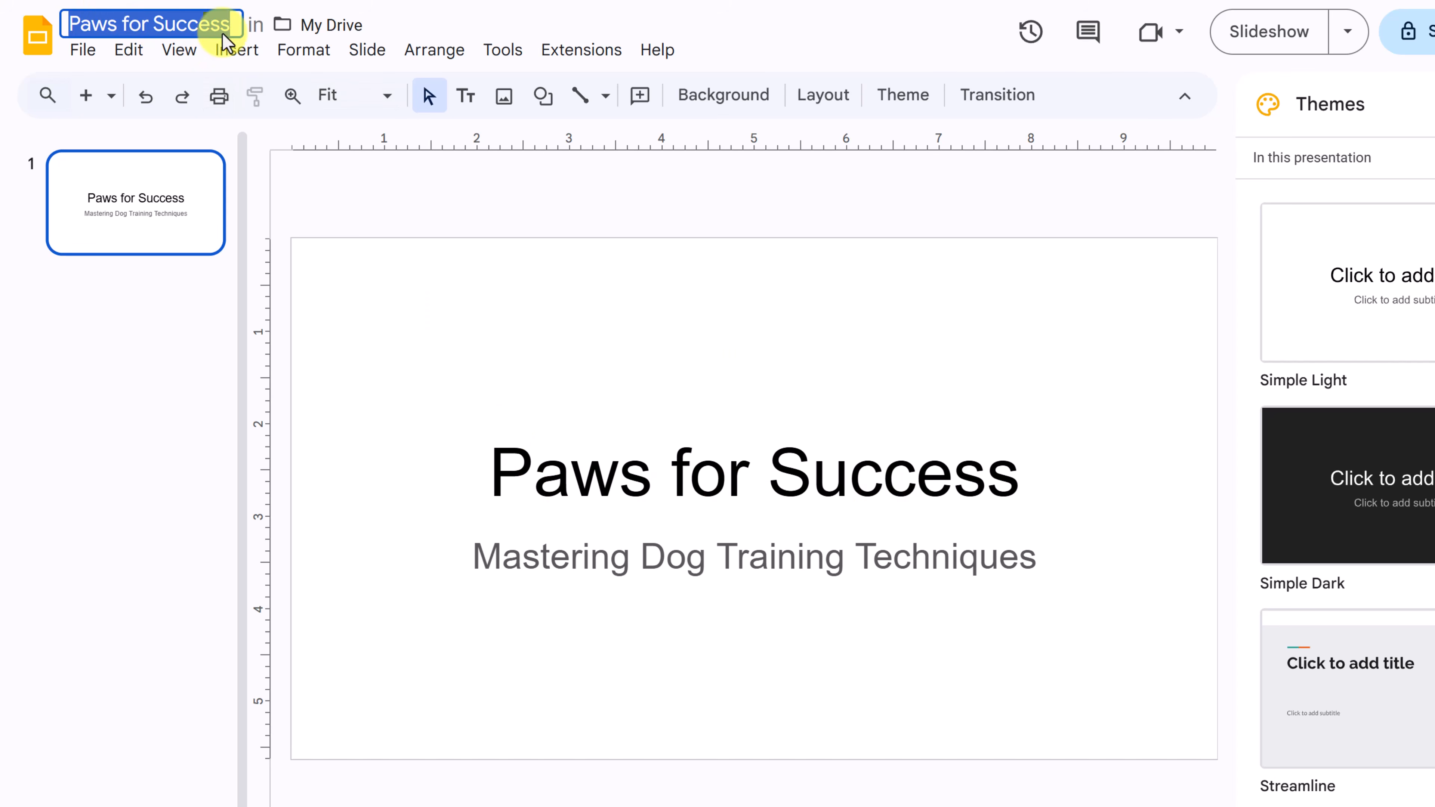
pyautogui.click(414, 26)
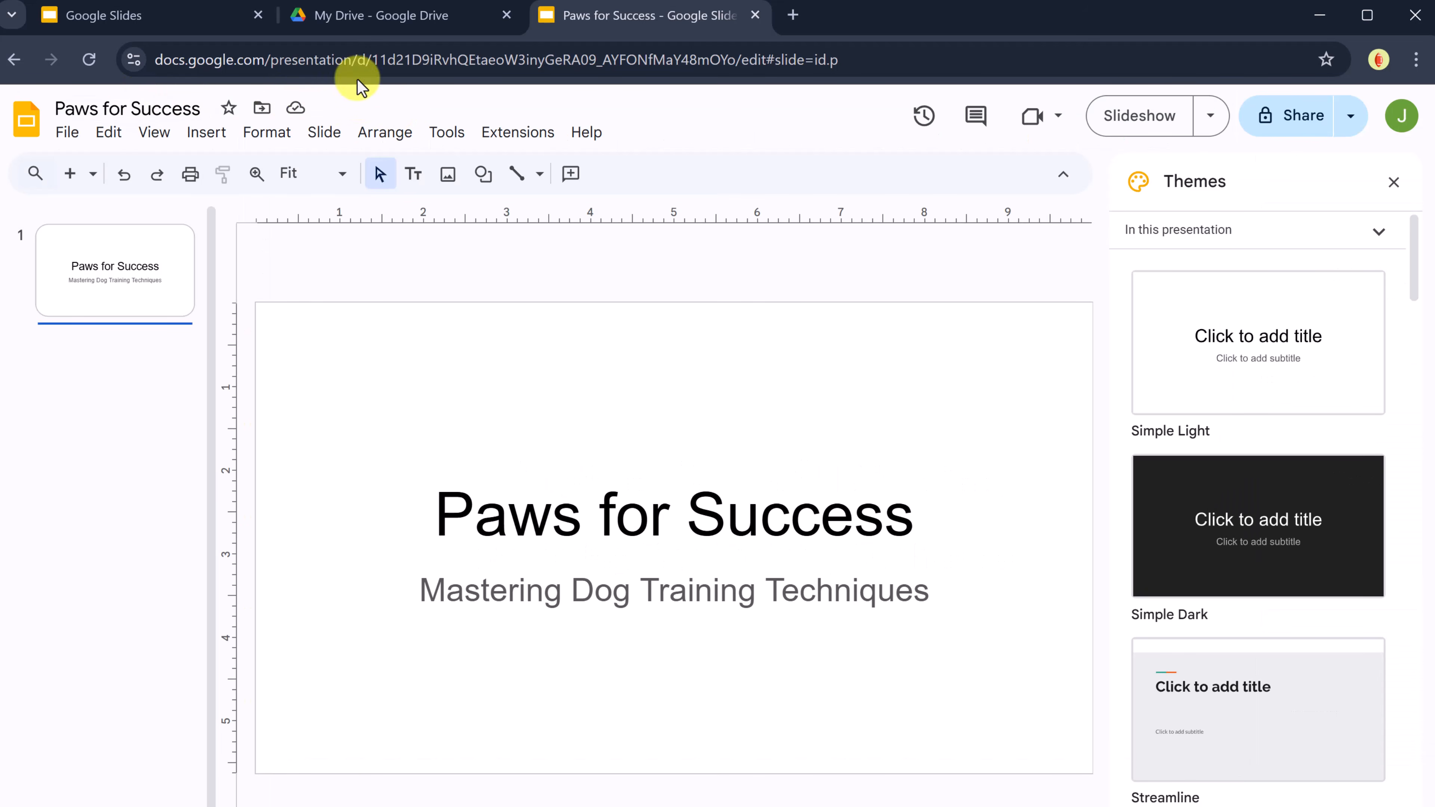
# - Switch to Google Drive, move the Paws for Success file from My Drive into the Demo folder, and open that folder
pyautogui.click(377, 16)
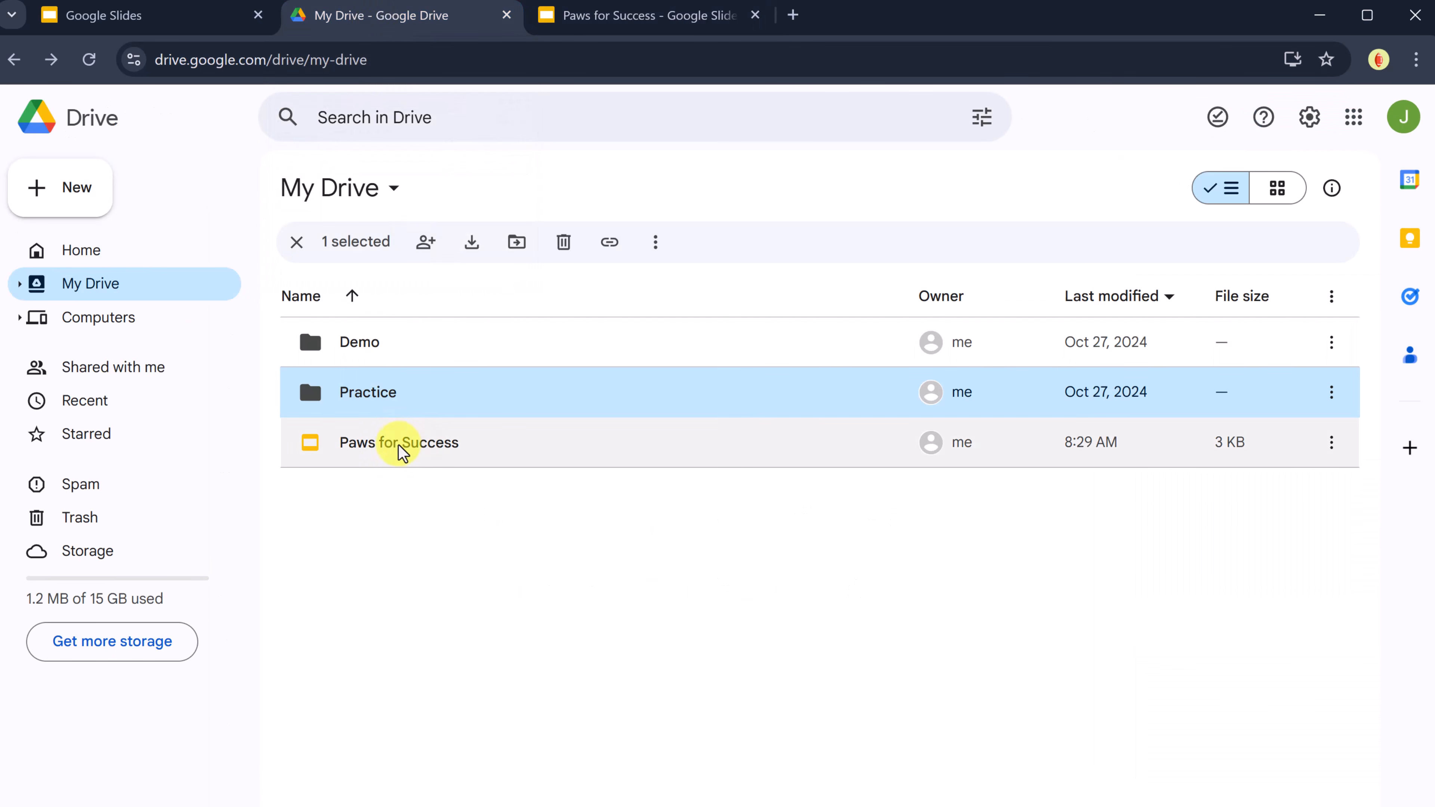
pyautogui.moveTo(408, 449); pyautogui.dragTo(366, 346)
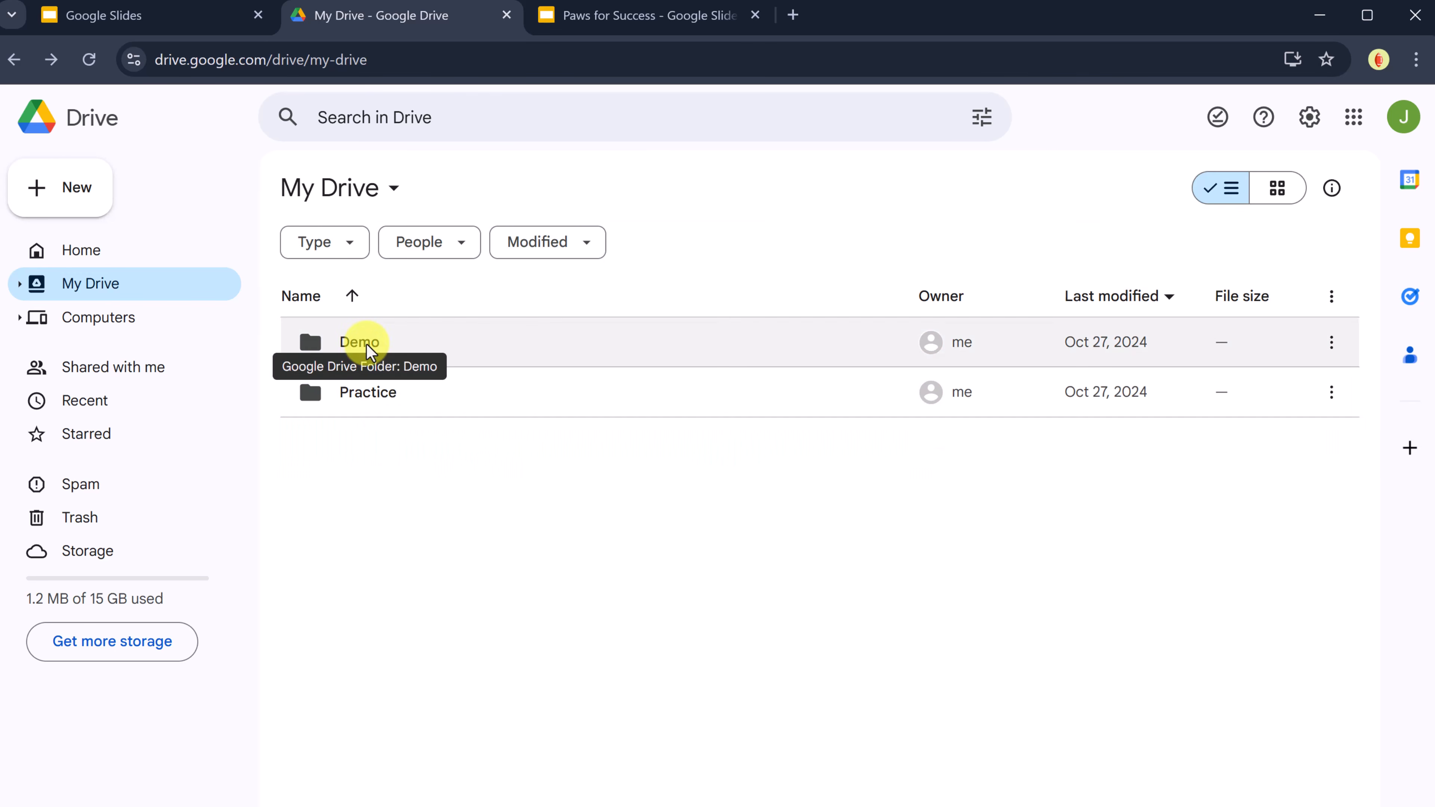
pyautogui.doubleClick(366, 344)
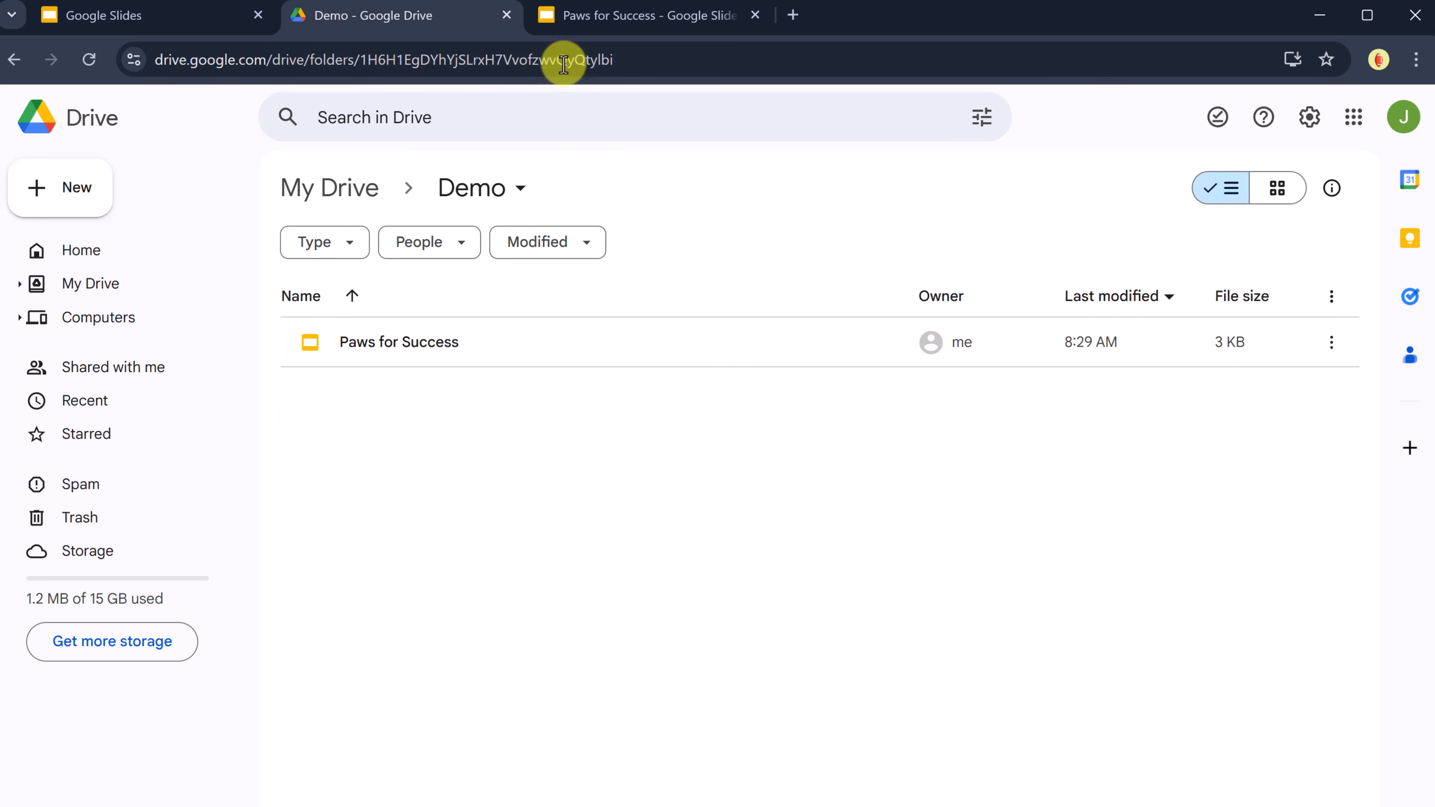
# - Move the presentation into the Practice folder from within Google Slides, and open that folder in Google Drive
pyautogui.click(609, 17)
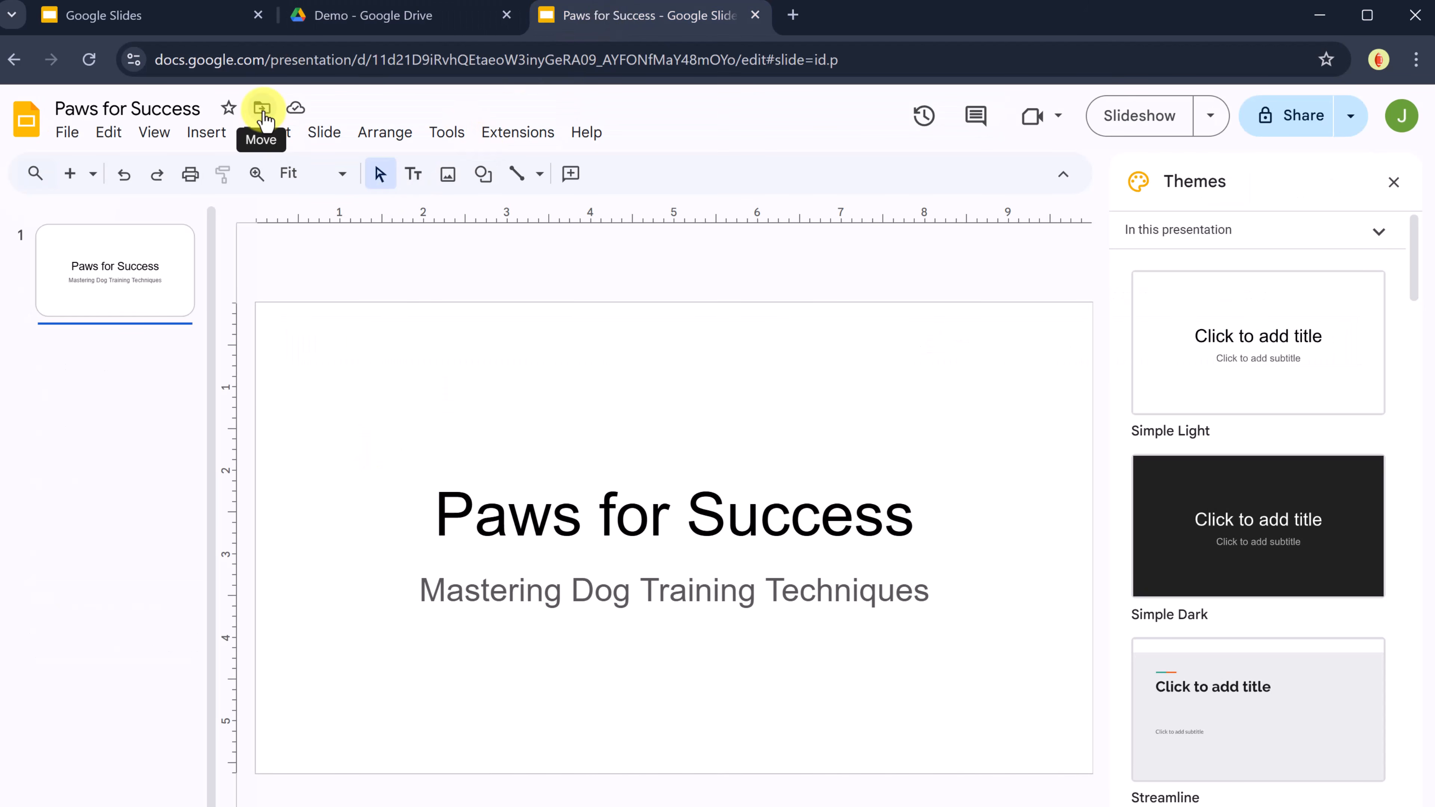
pyautogui.click(261, 110)
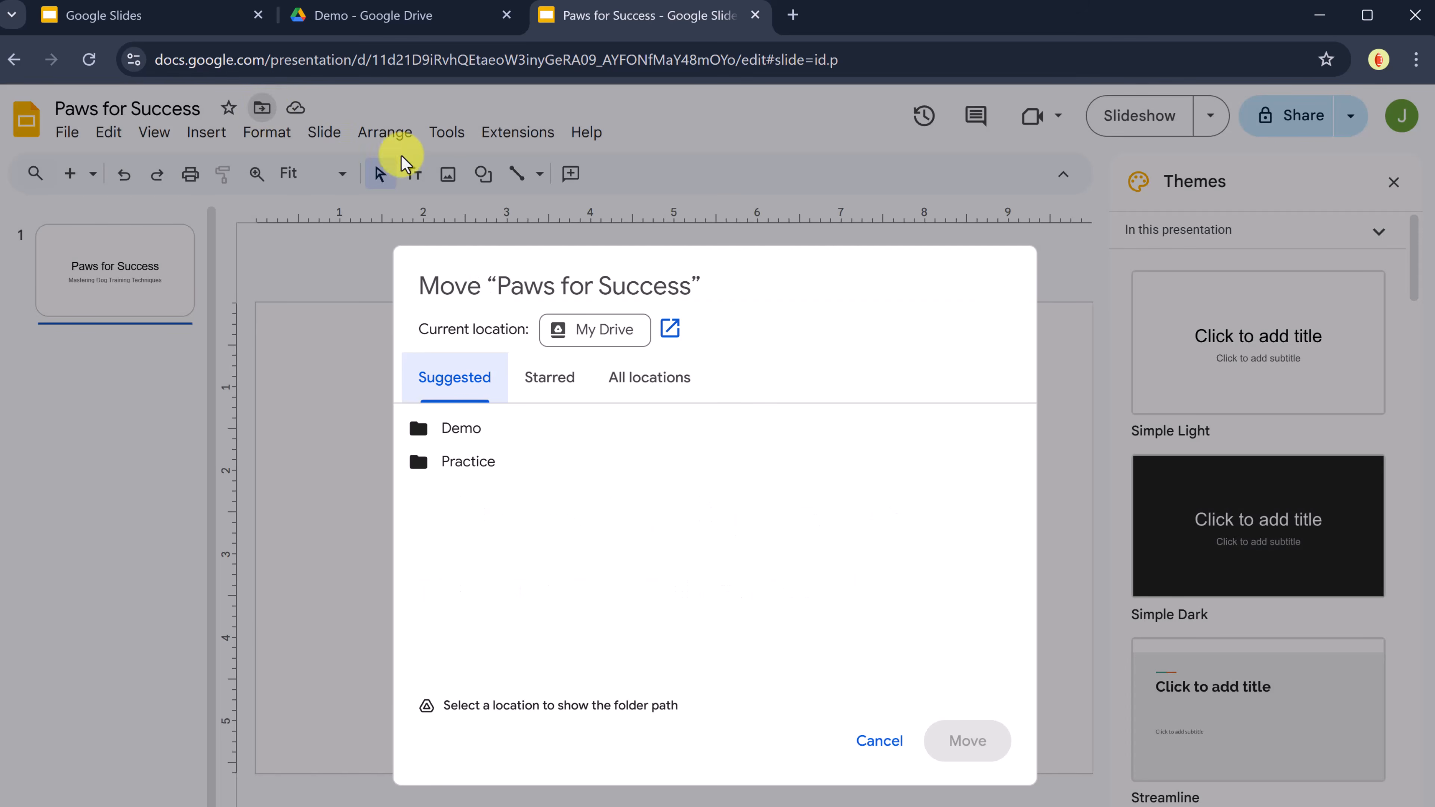
pyautogui.click(520, 472)
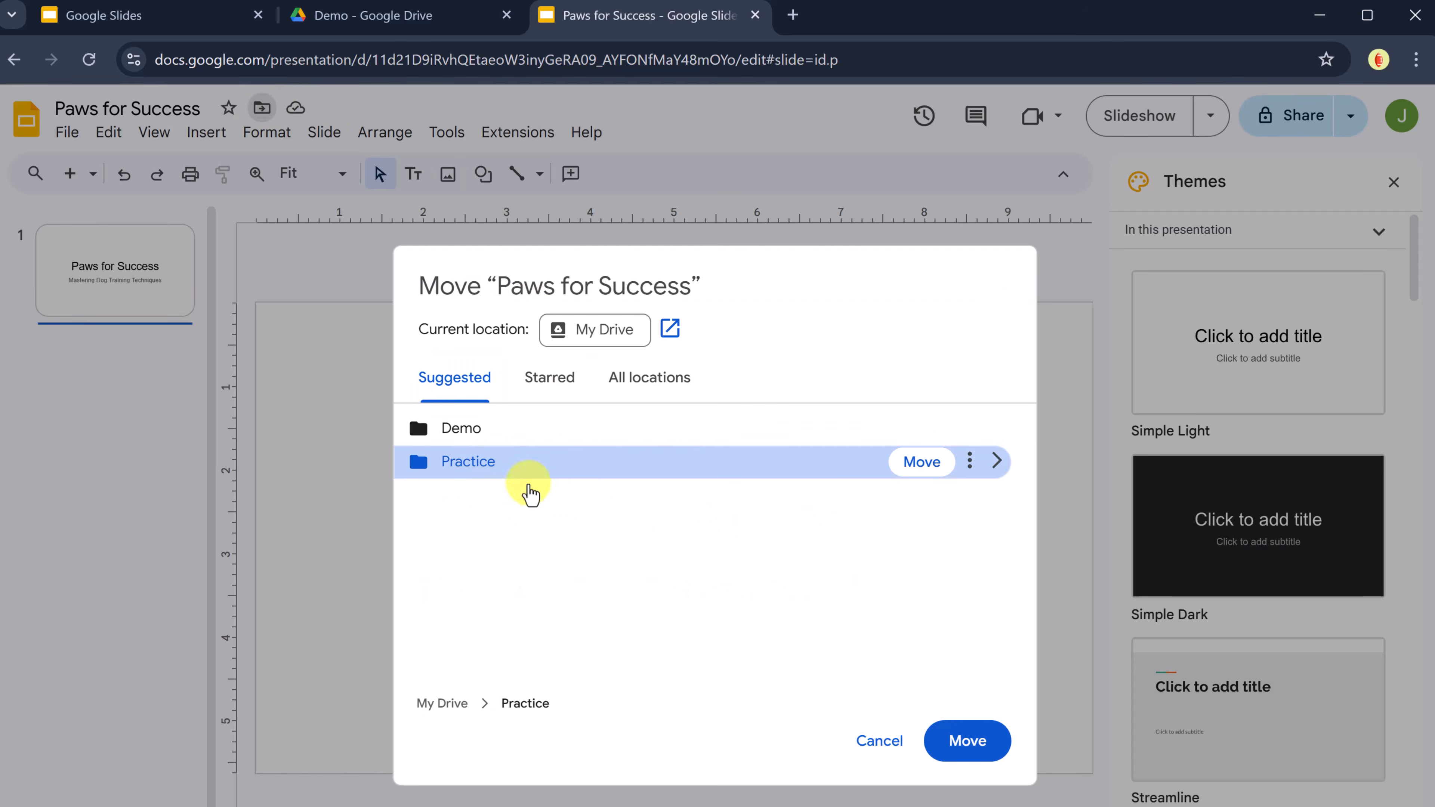
pyautogui.click(966, 743)
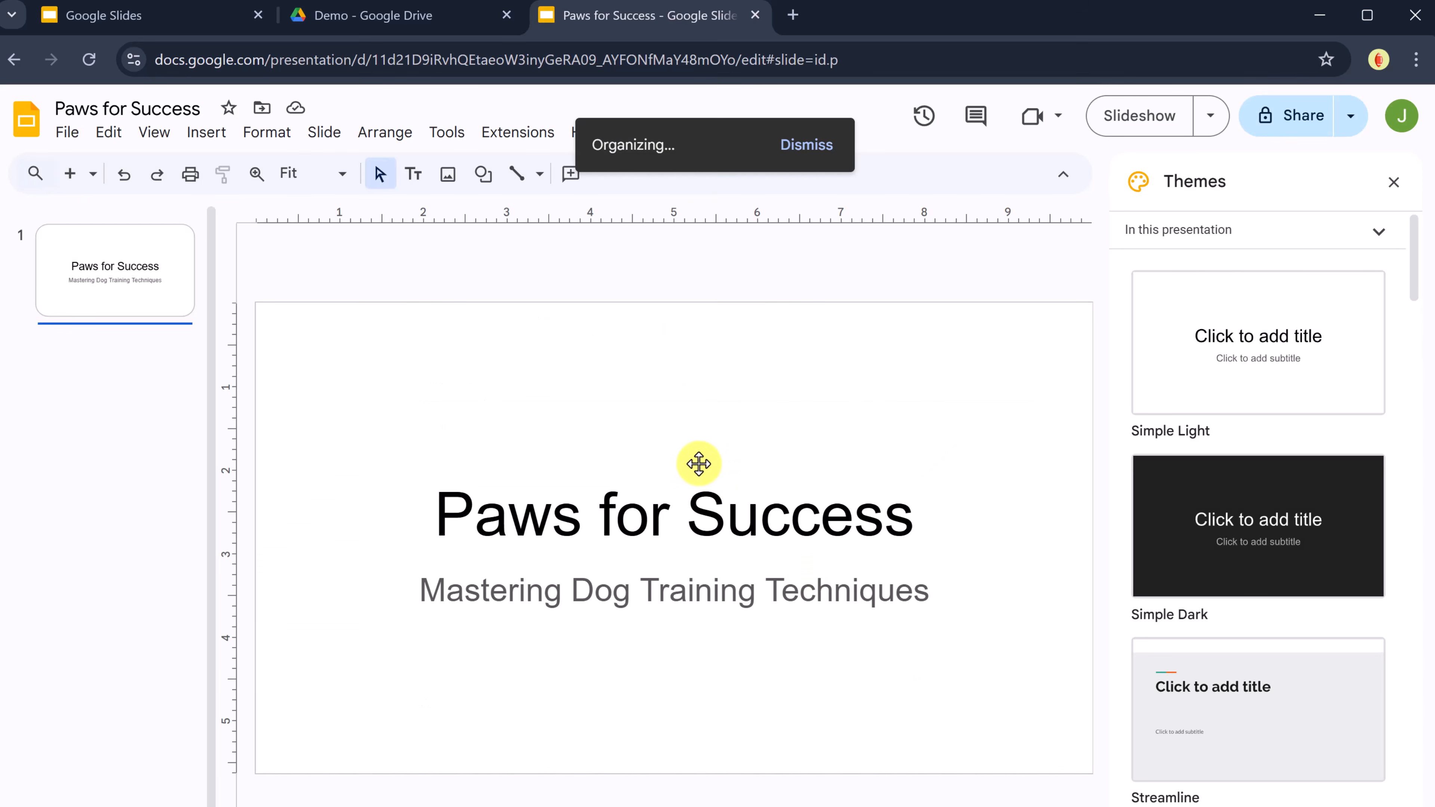
pyautogui.click(399, 25)
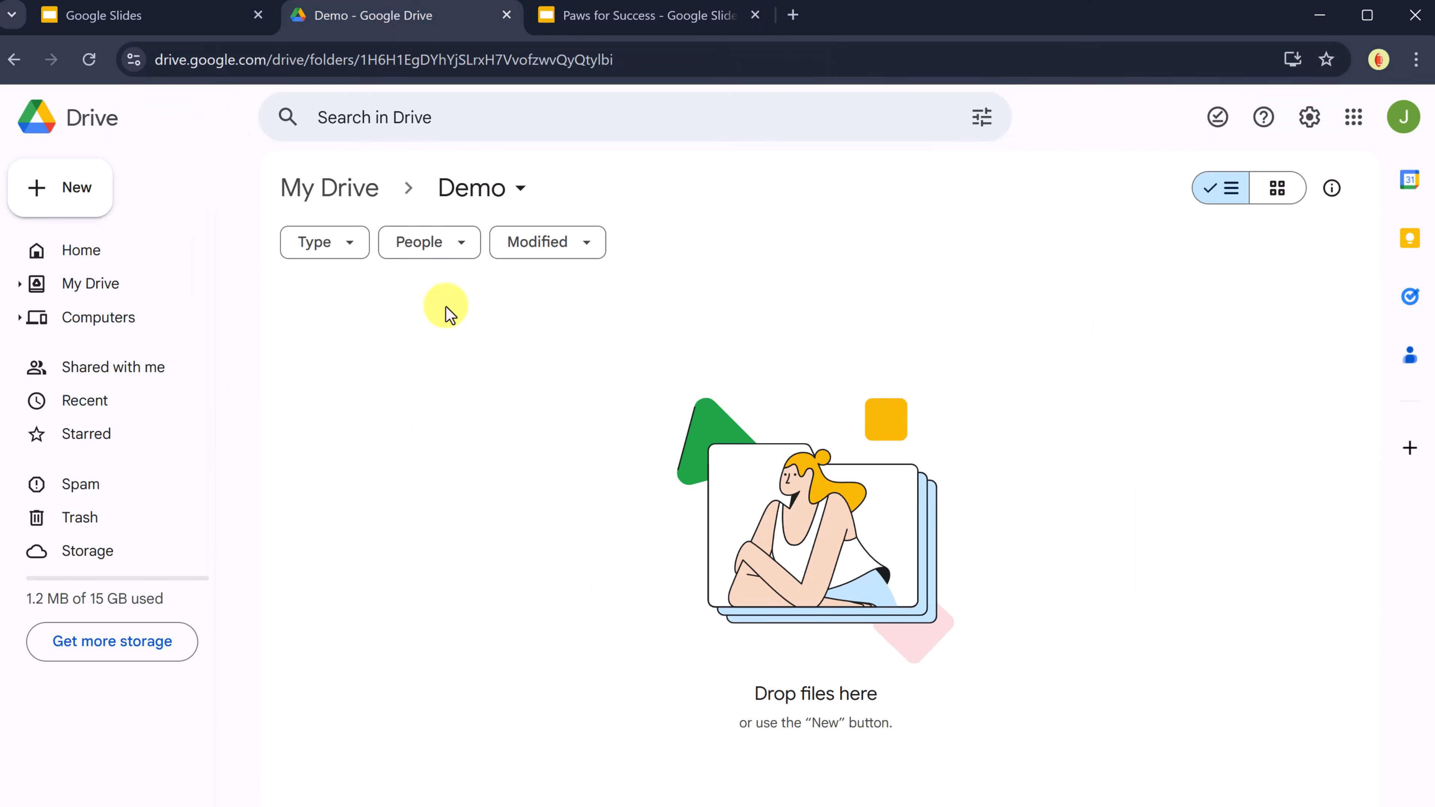
pyautogui.click(342, 206)
pyautogui.doubleClick(381, 400)
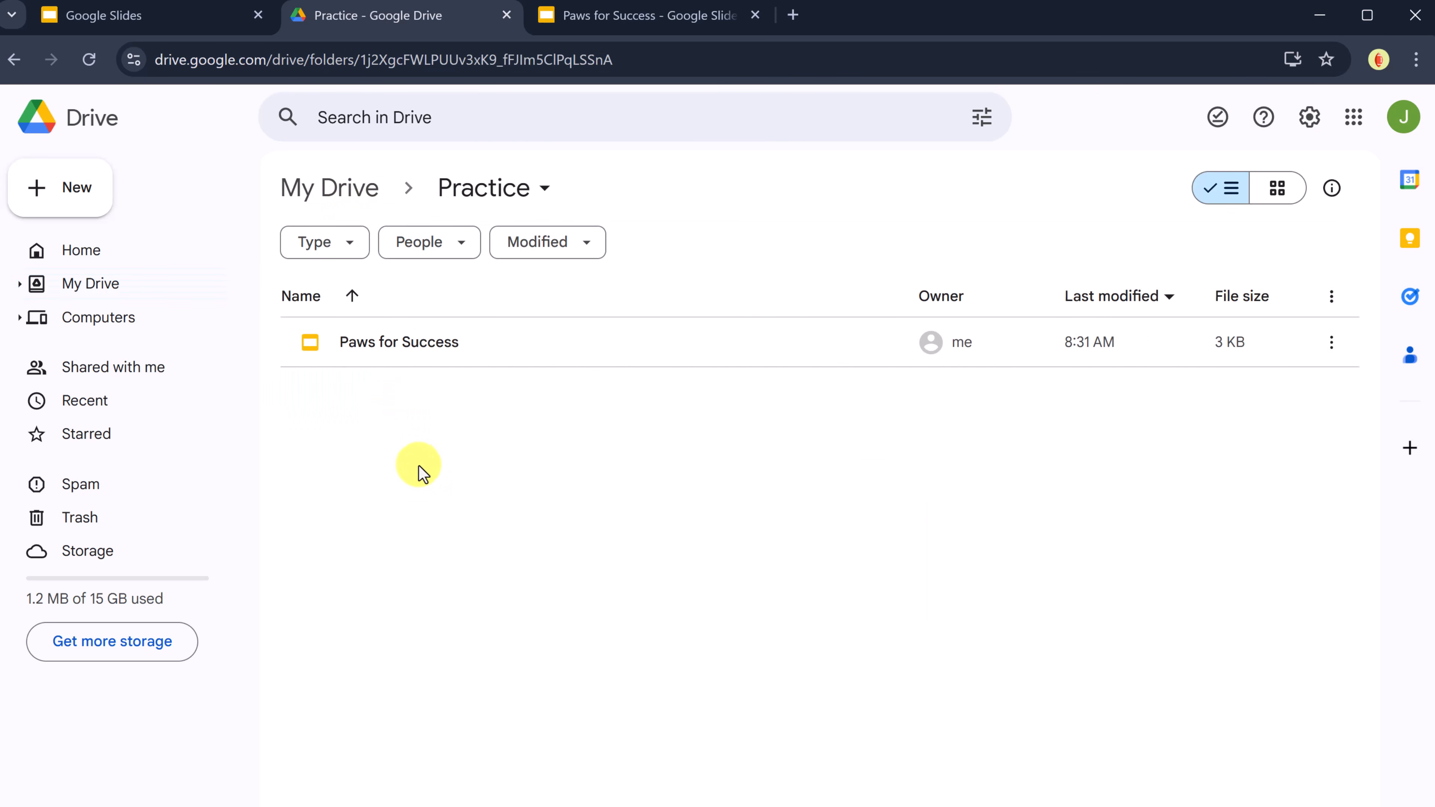
# - Star the Paws for Success presentation in Google Slides and return to the Practice folder in Google Drive
pyautogui.click(571, 15)
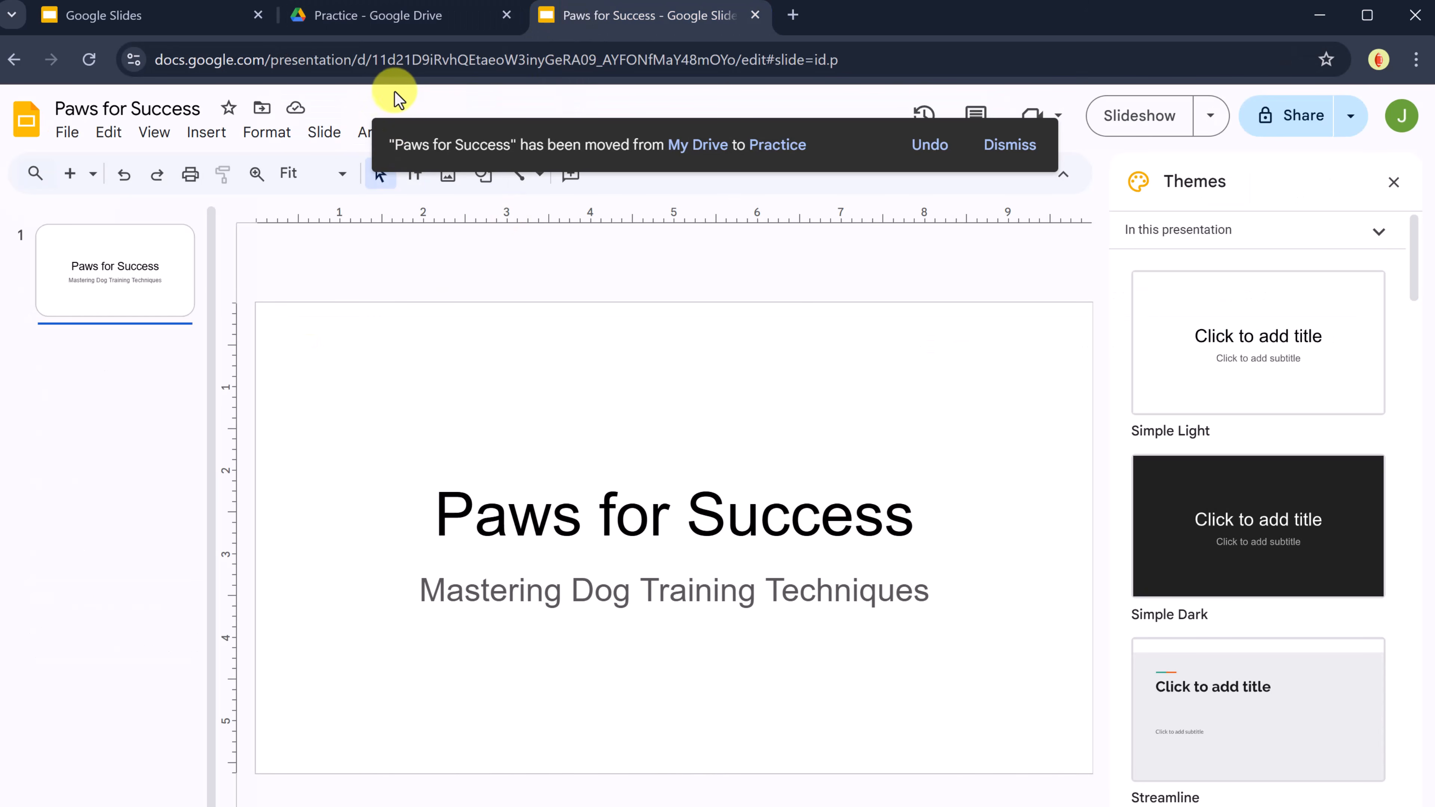
pyautogui.click(229, 107)
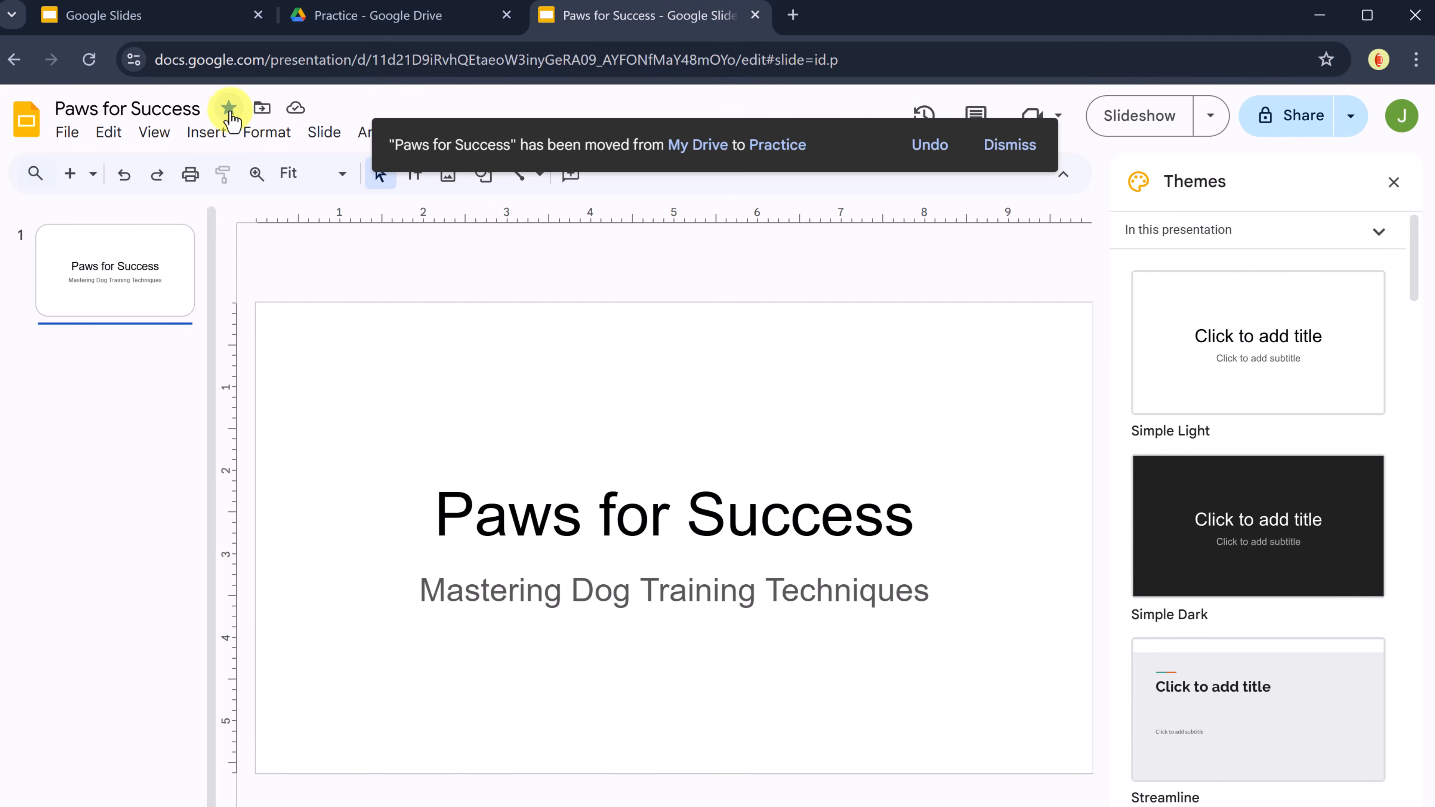
pyautogui.click(362, 25)
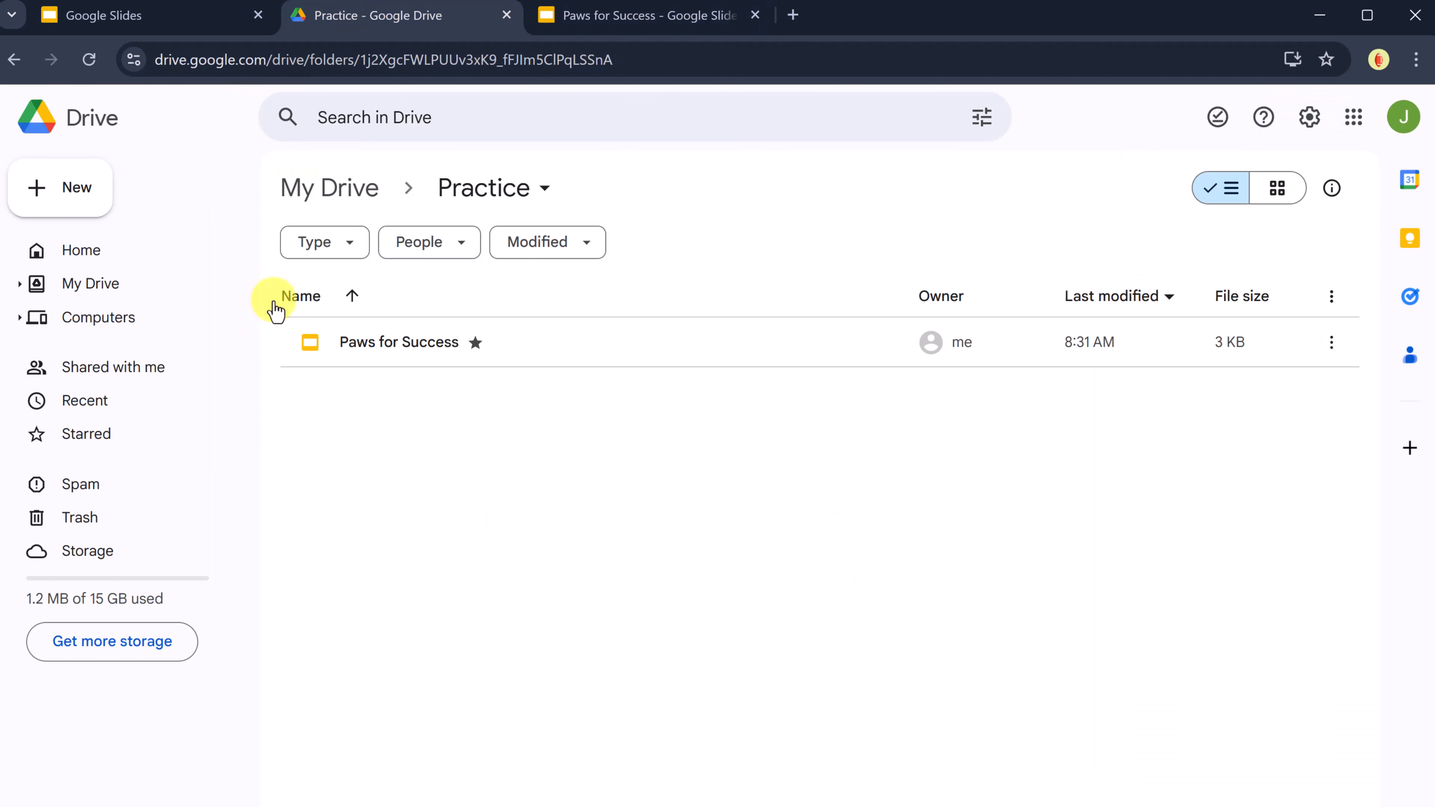
# - Show the starred files in Google Drive, return to the Paws for Success presentation in Google Slides, and select its title slide
pyautogui.click(107, 444)
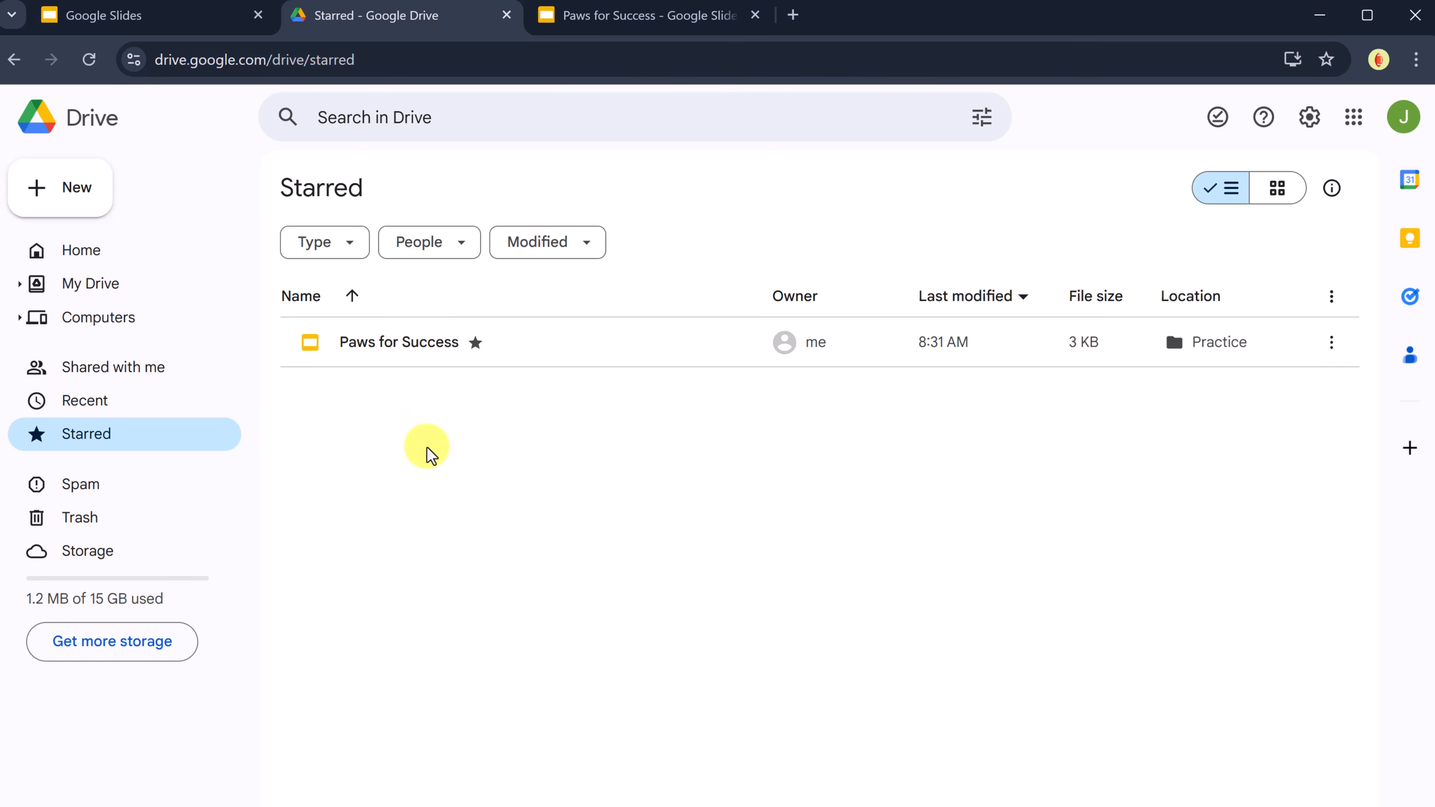
pyautogui.click(606, 17)
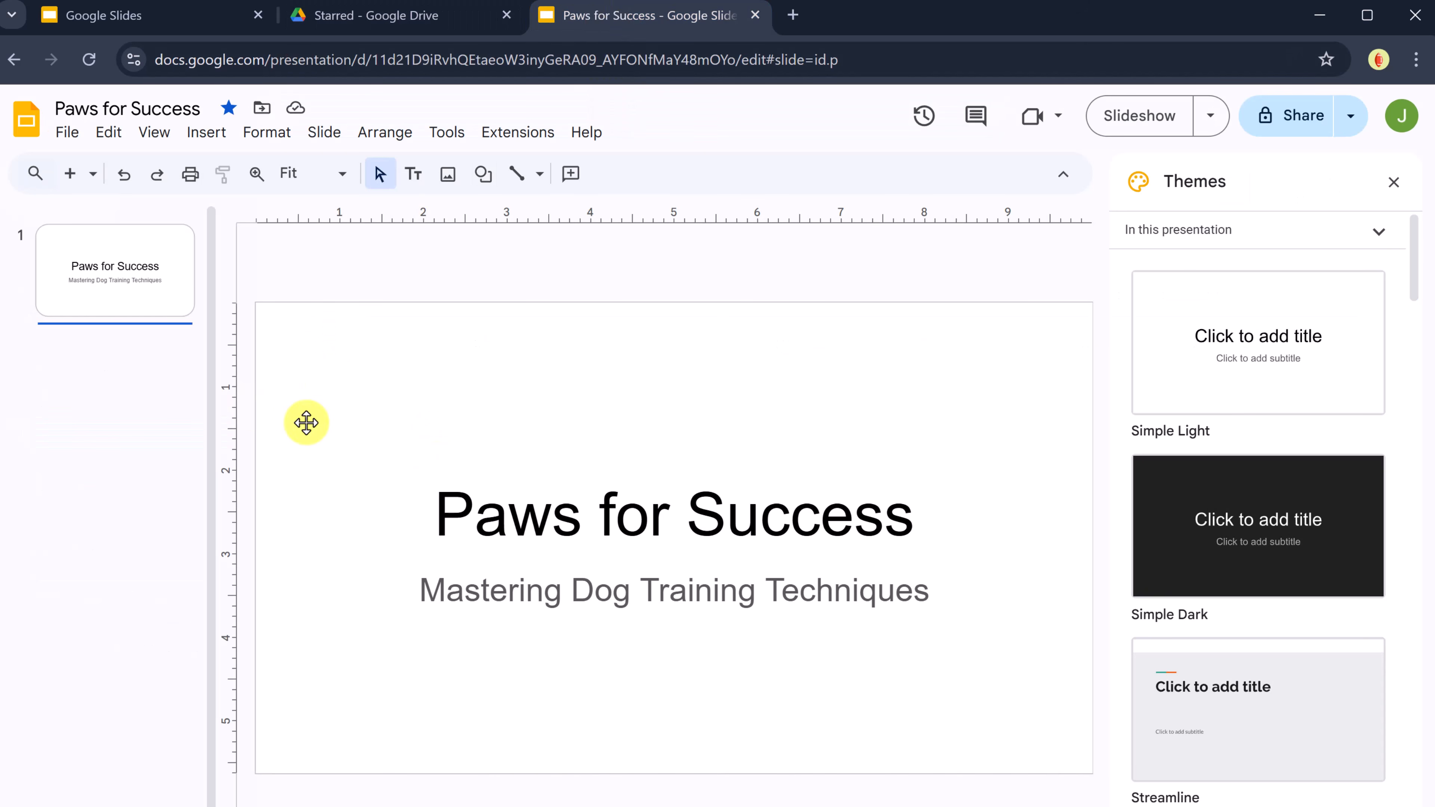
pyautogui.click(284, 275)
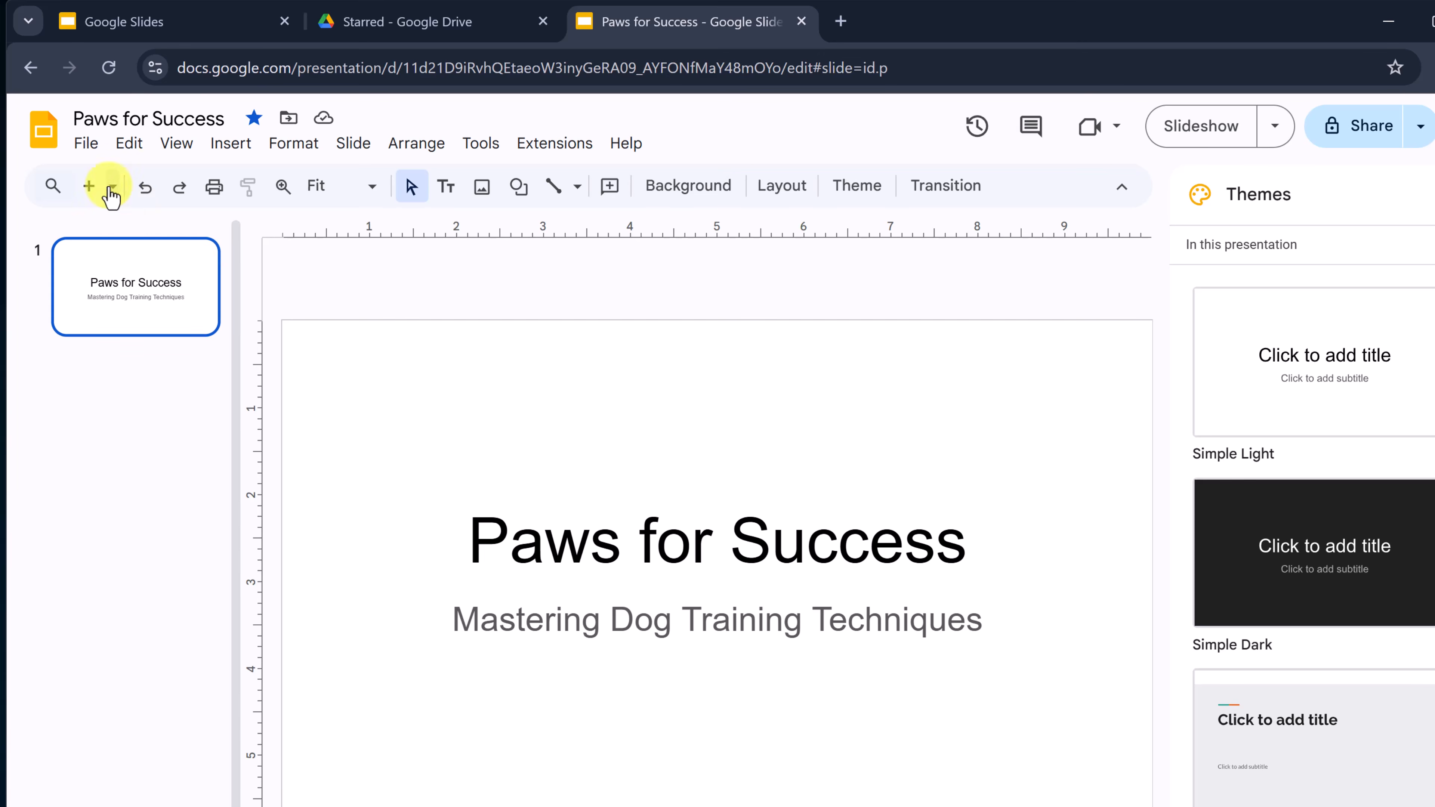
# - Set the presentation's page setup to a custom size of 8 × 11.5 inches
pyautogui.click(86, 143)
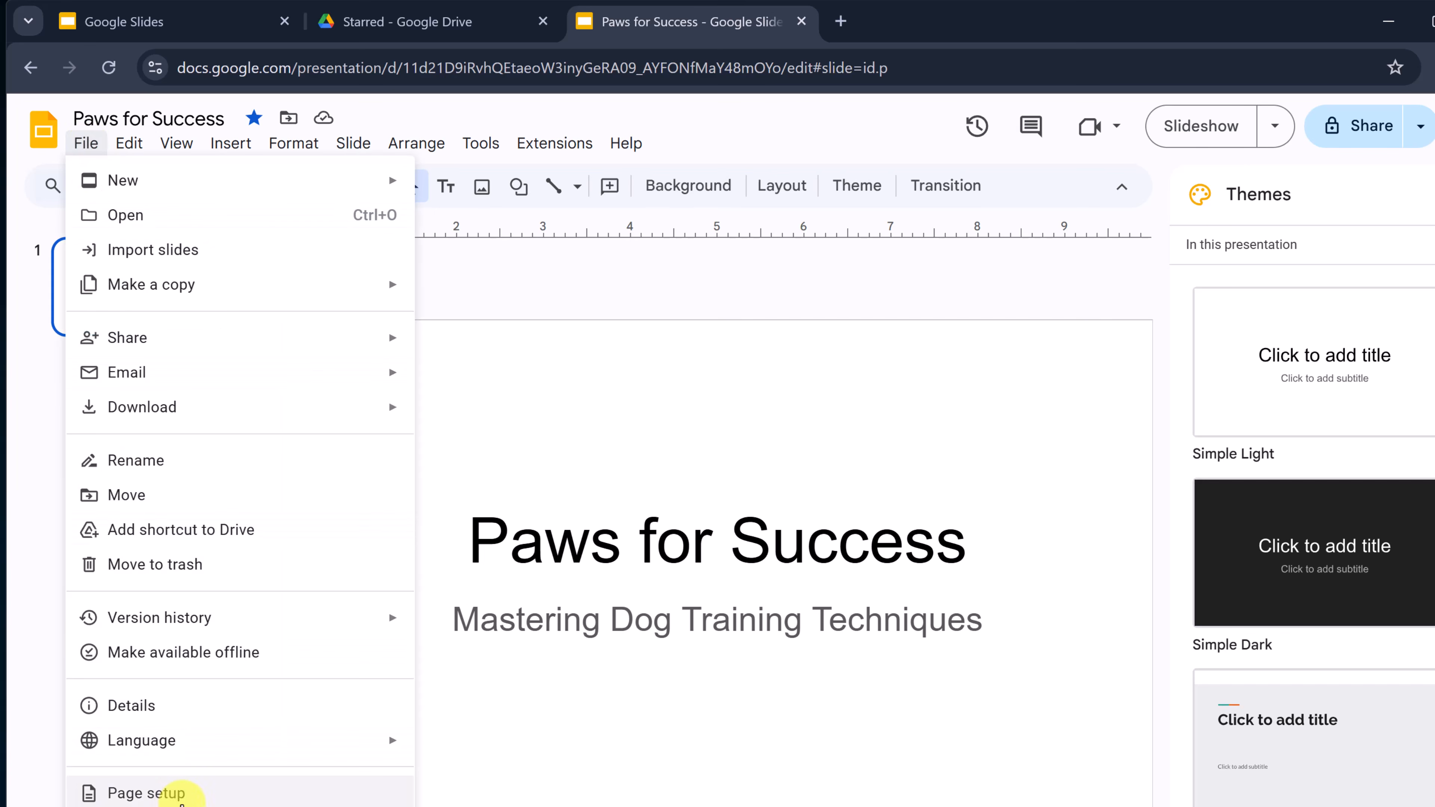
pyautogui.click(181, 794)
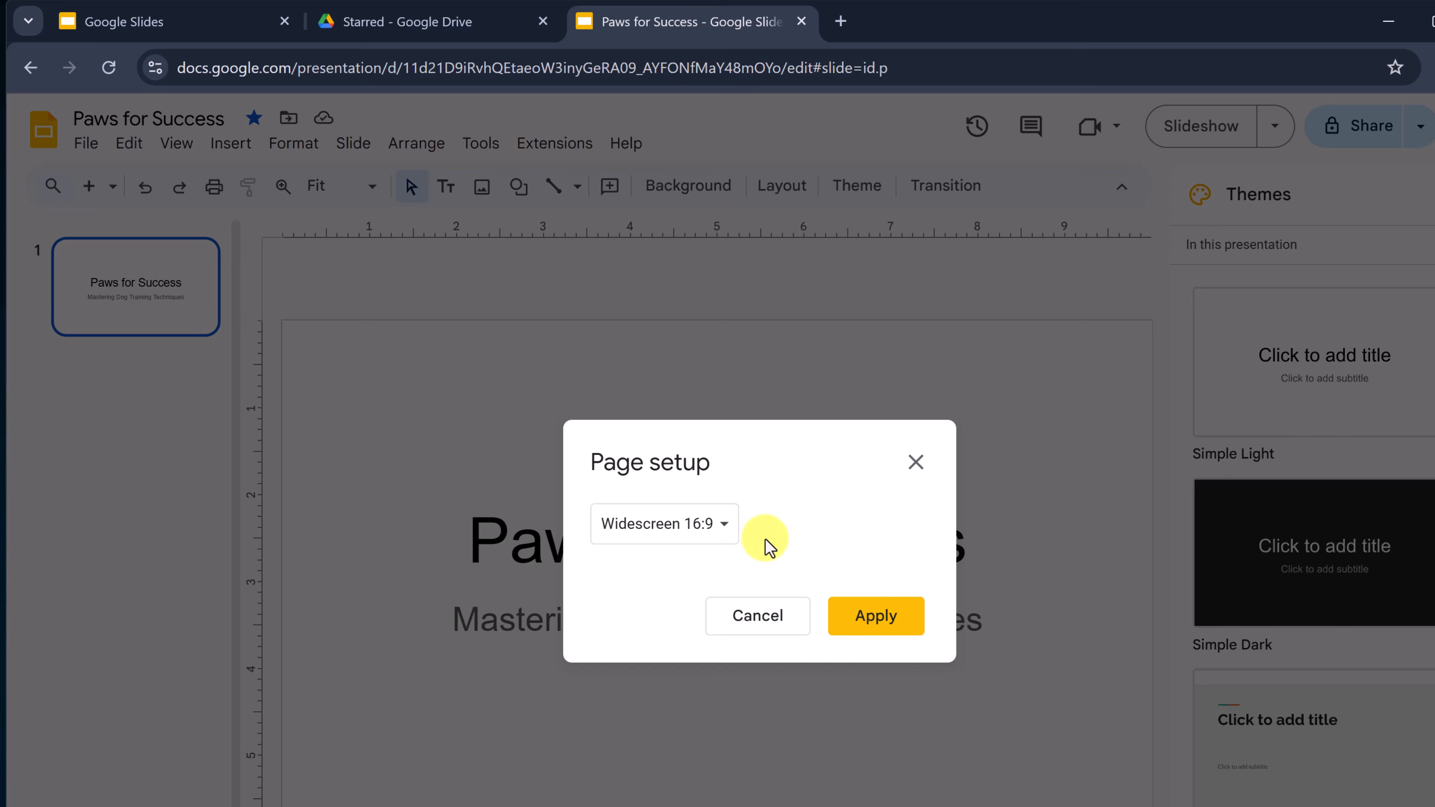
pyautogui.click(728, 534)
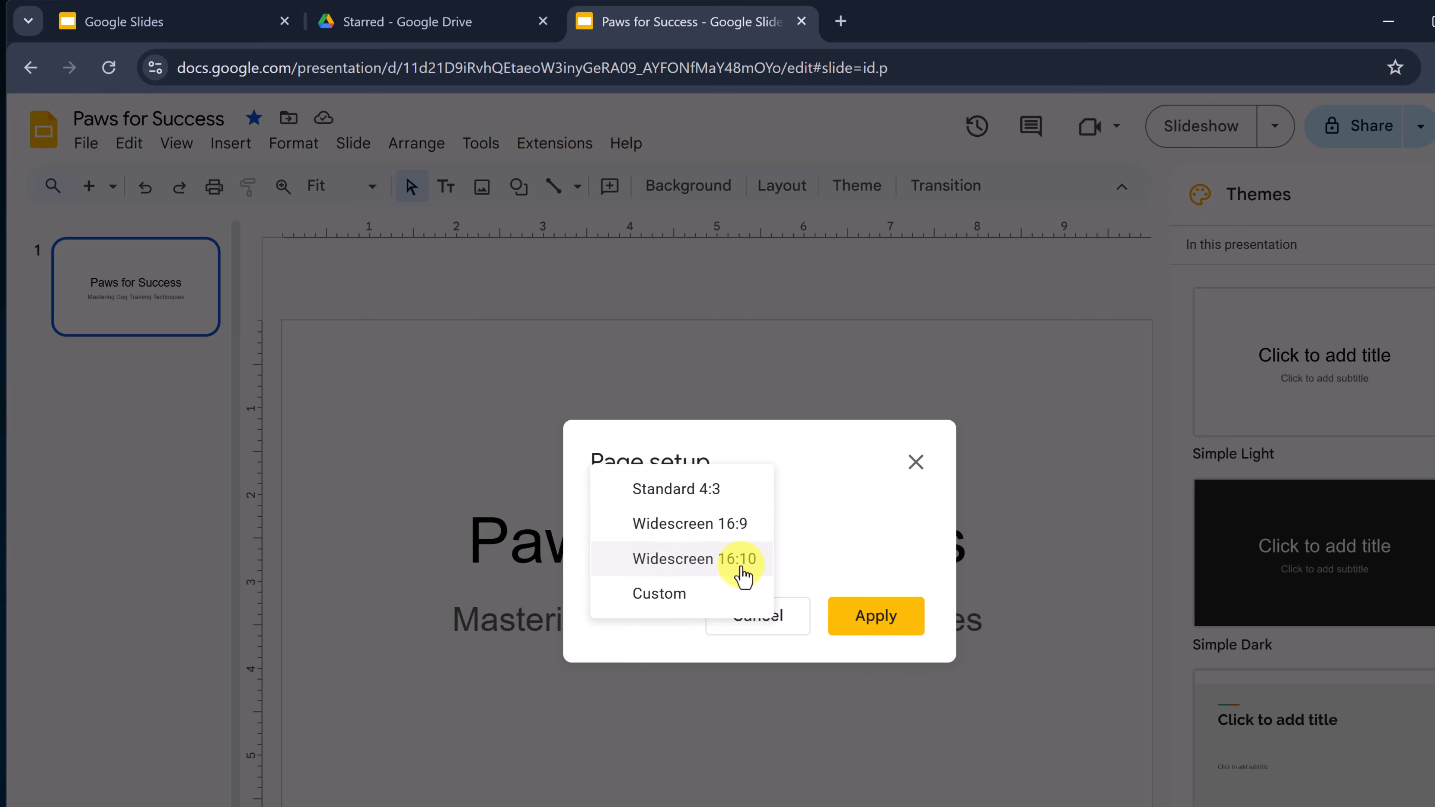
pyautogui.click(685, 603)
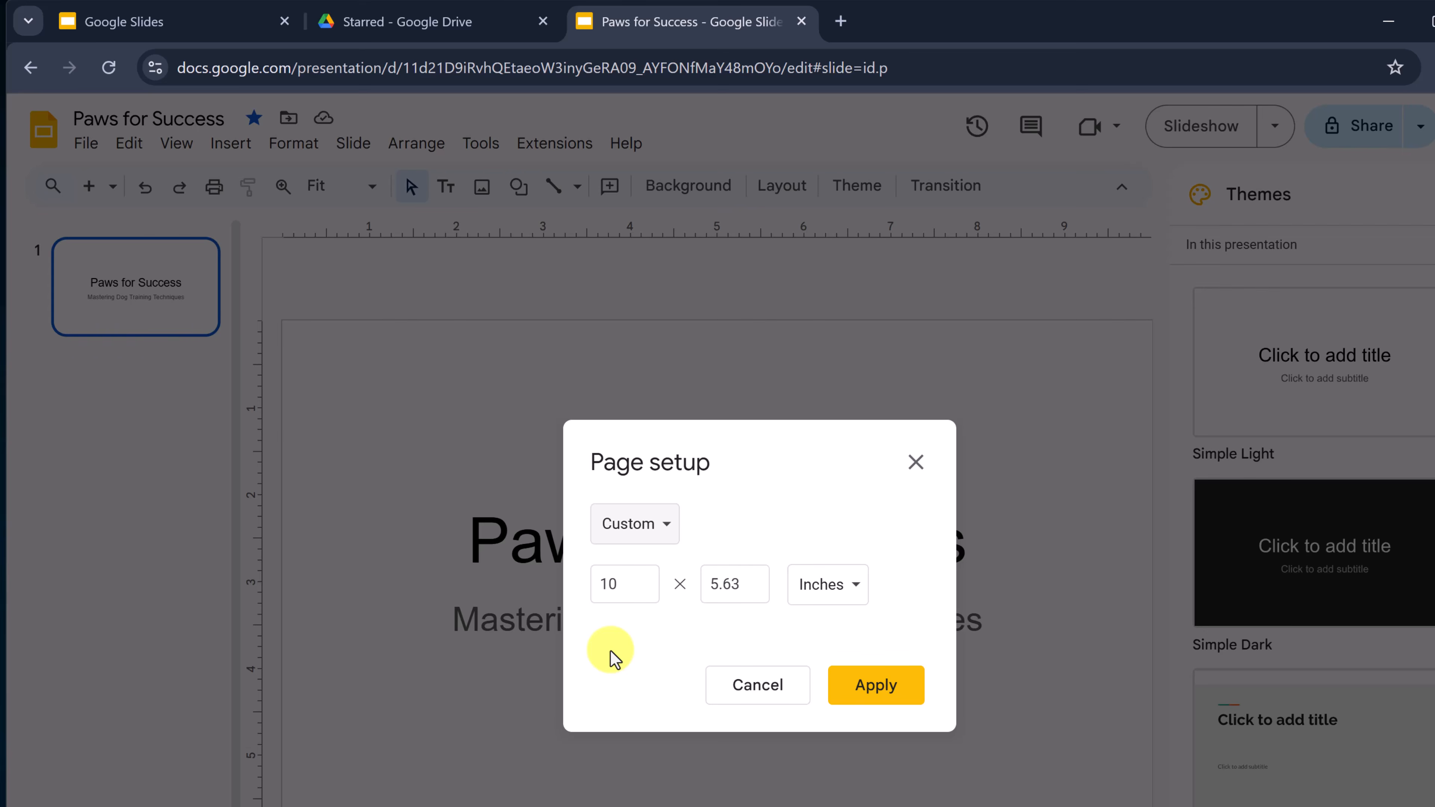
pyautogui.doubleClick(632, 588)
pyautogui.write('8')
pyautogui.doubleClick(746, 586)
pyautogui.write('11.5')
pyautogui.click(901, 690)
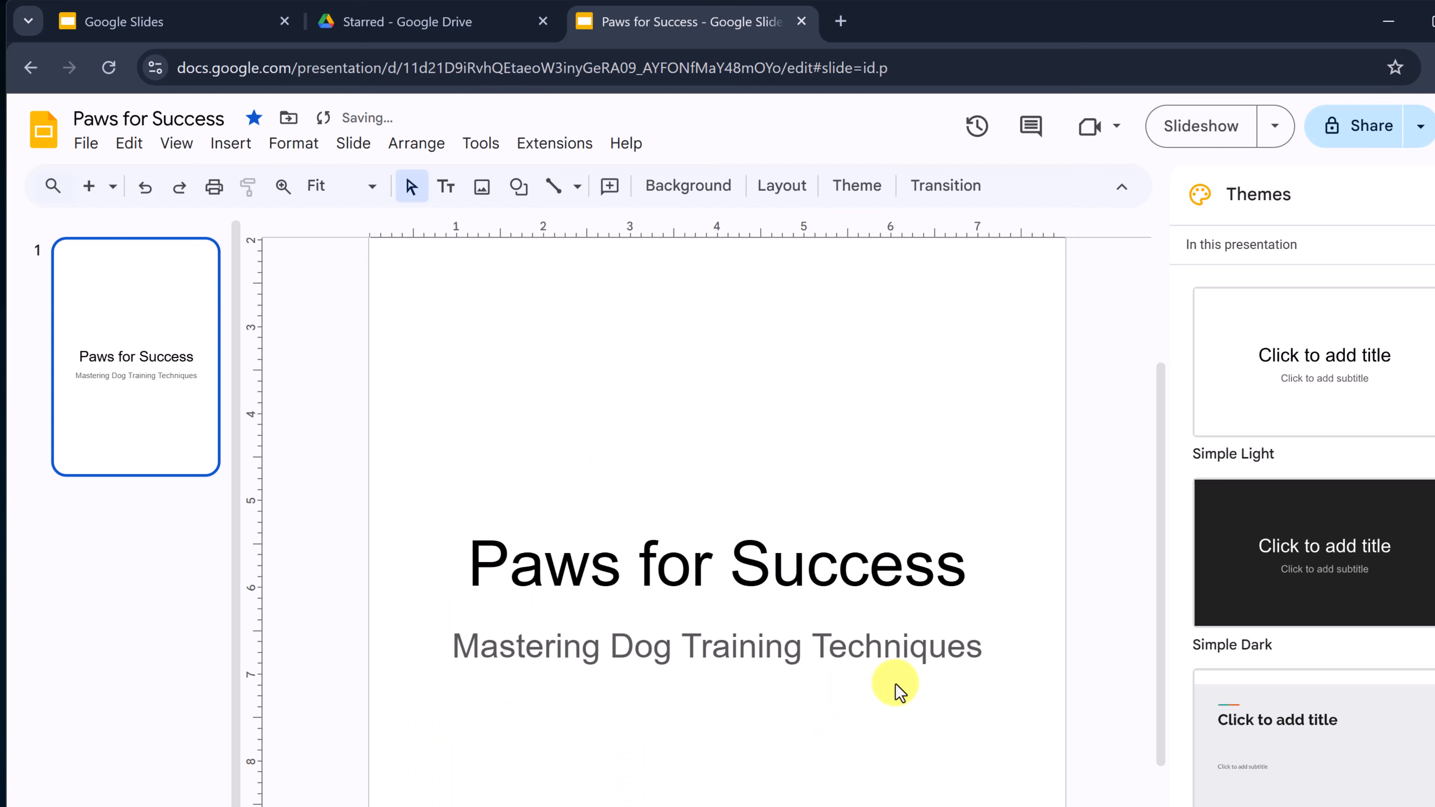
# - Zoom the slide view to 50% and undo the custom page size change
pyautogui.click(373, 195)
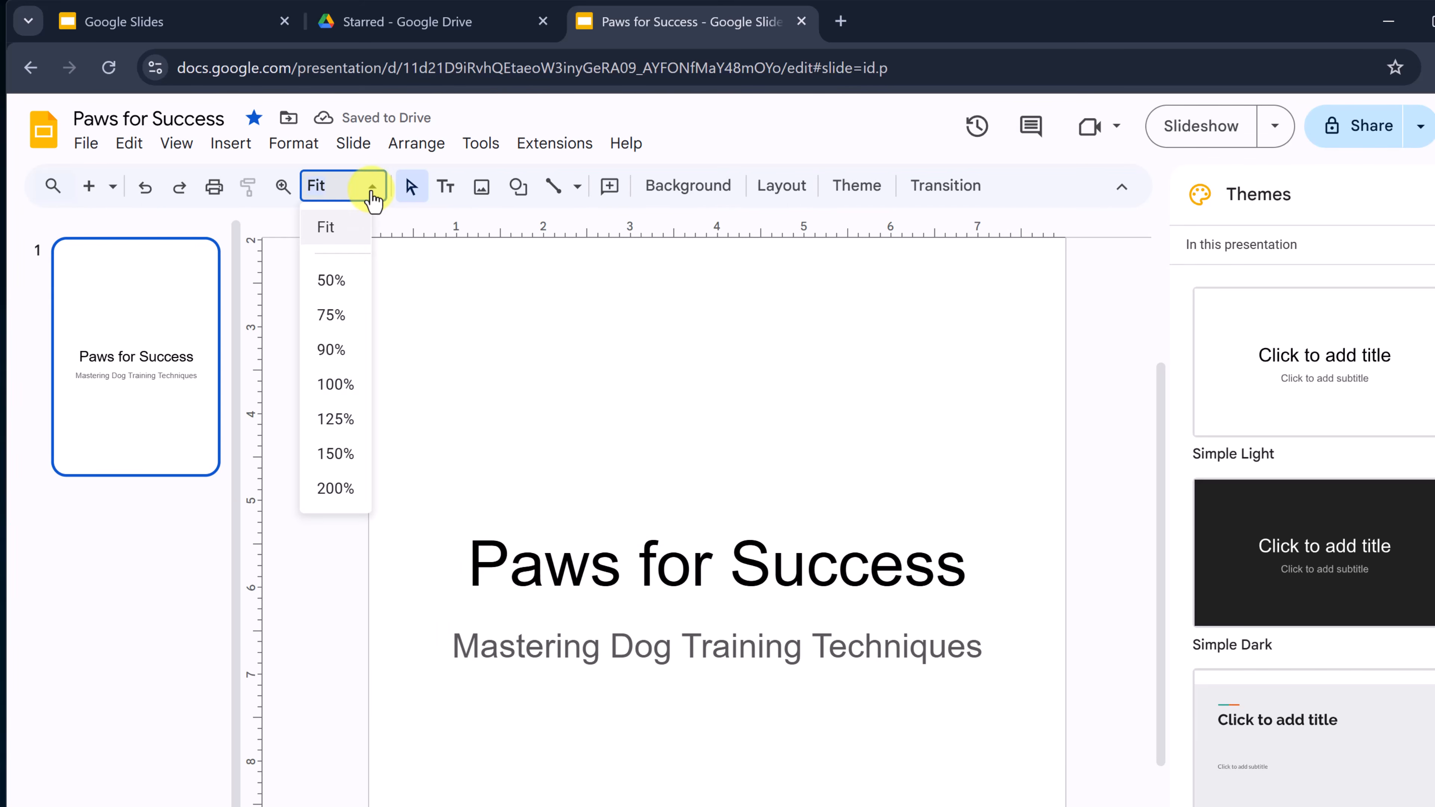
pyautogui.click(334, 282)
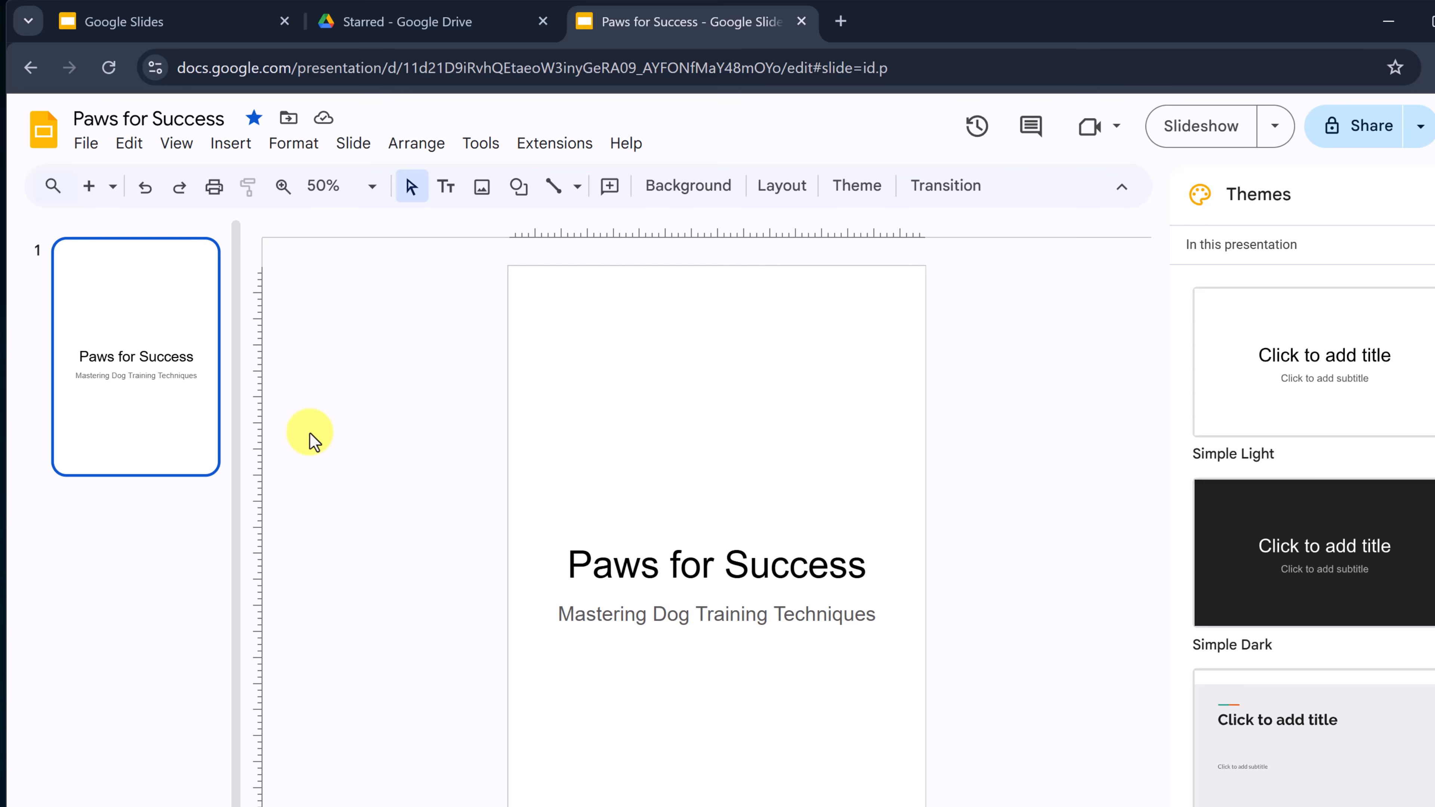
pyautogui.click(147, 191)
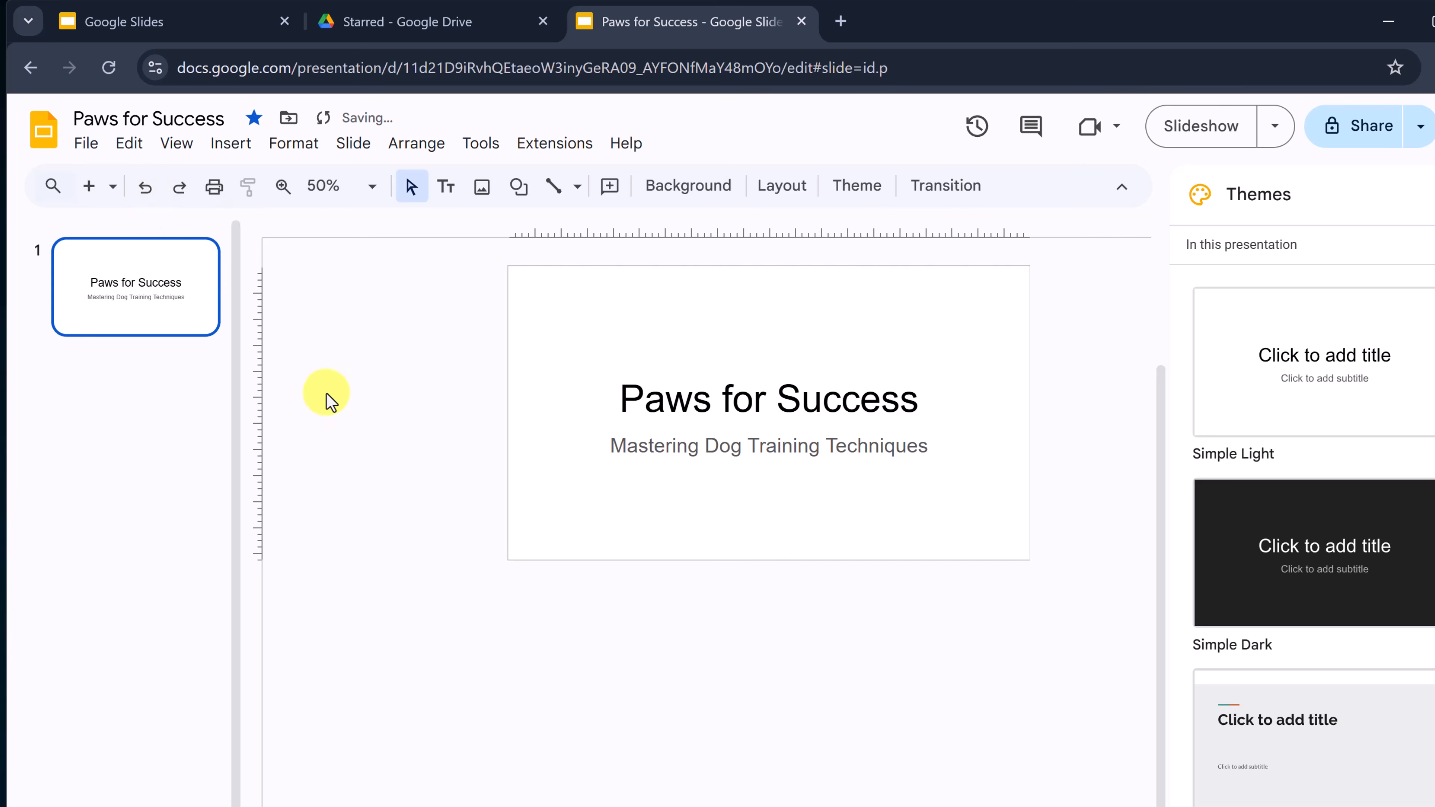
pyautogui.scroll(3, 336, 404)
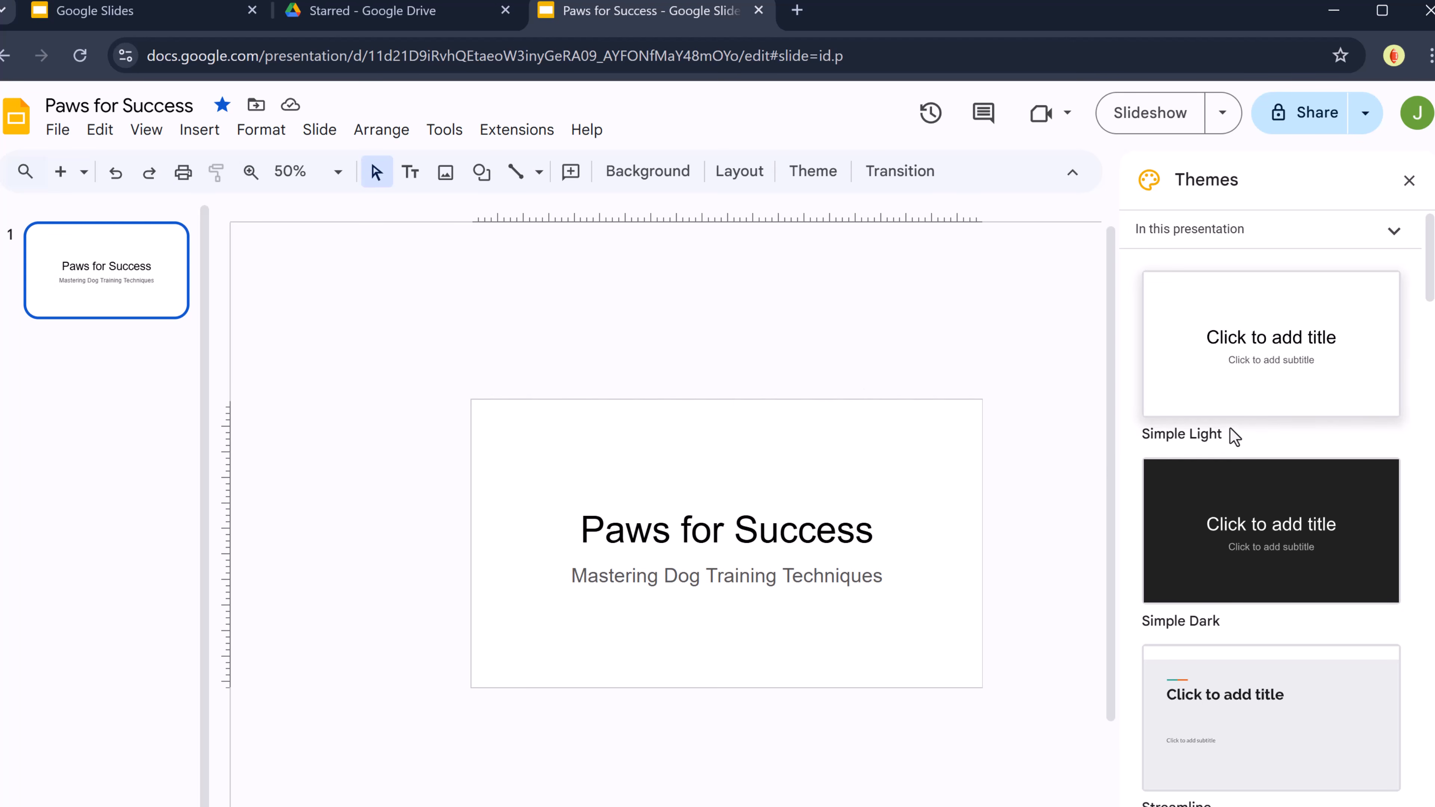
# - Browse the available themes and apply the Tropic theme to the presentation
pyautogui.scroll(-6, 1234, 435)
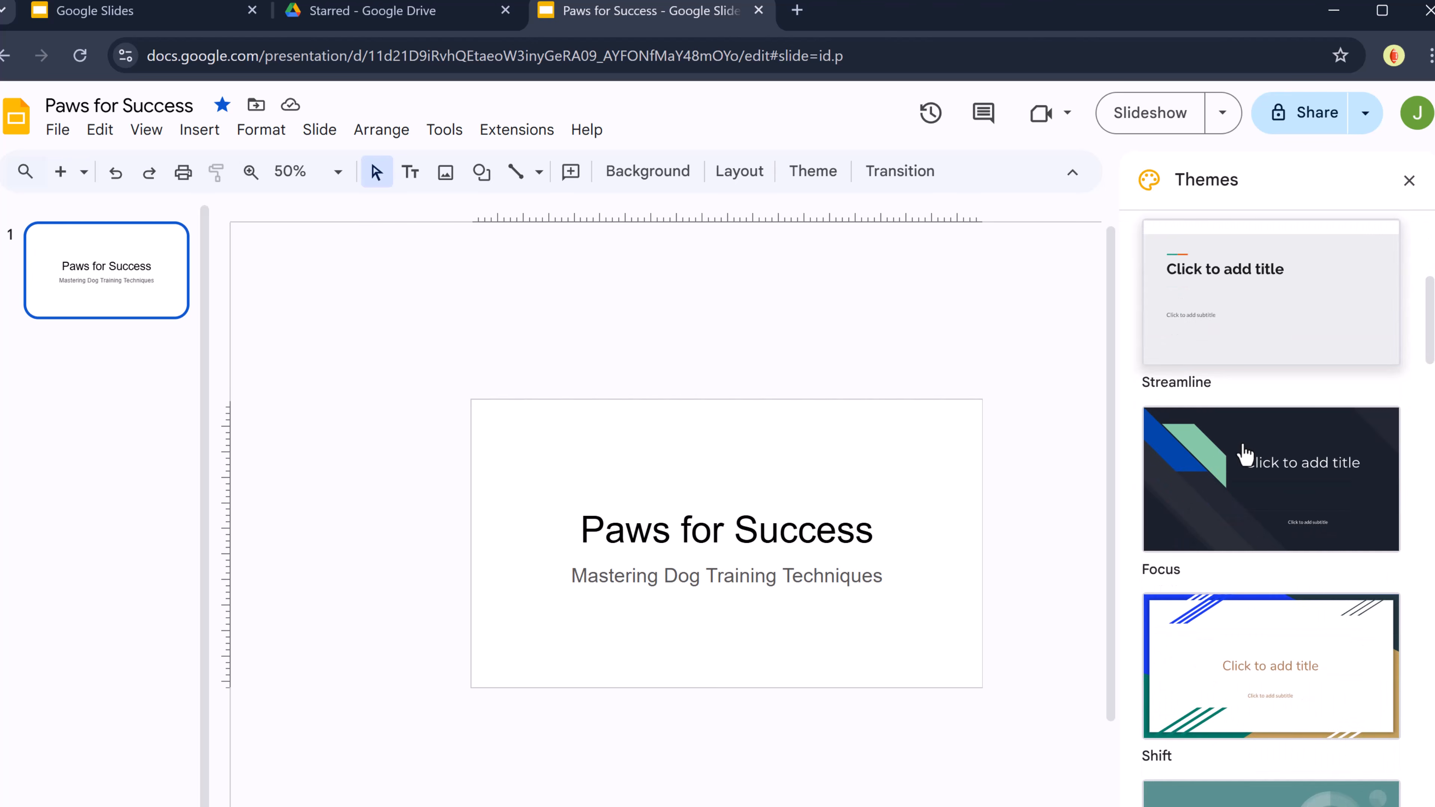
pyautogui.scroll(-3, 1245, 453)
pyautogui.scroll(-4, 1246, 453)
pyautogui.scroll(-20, 1247, 453)
pyautogui.scroll(-20, 1246, 453)
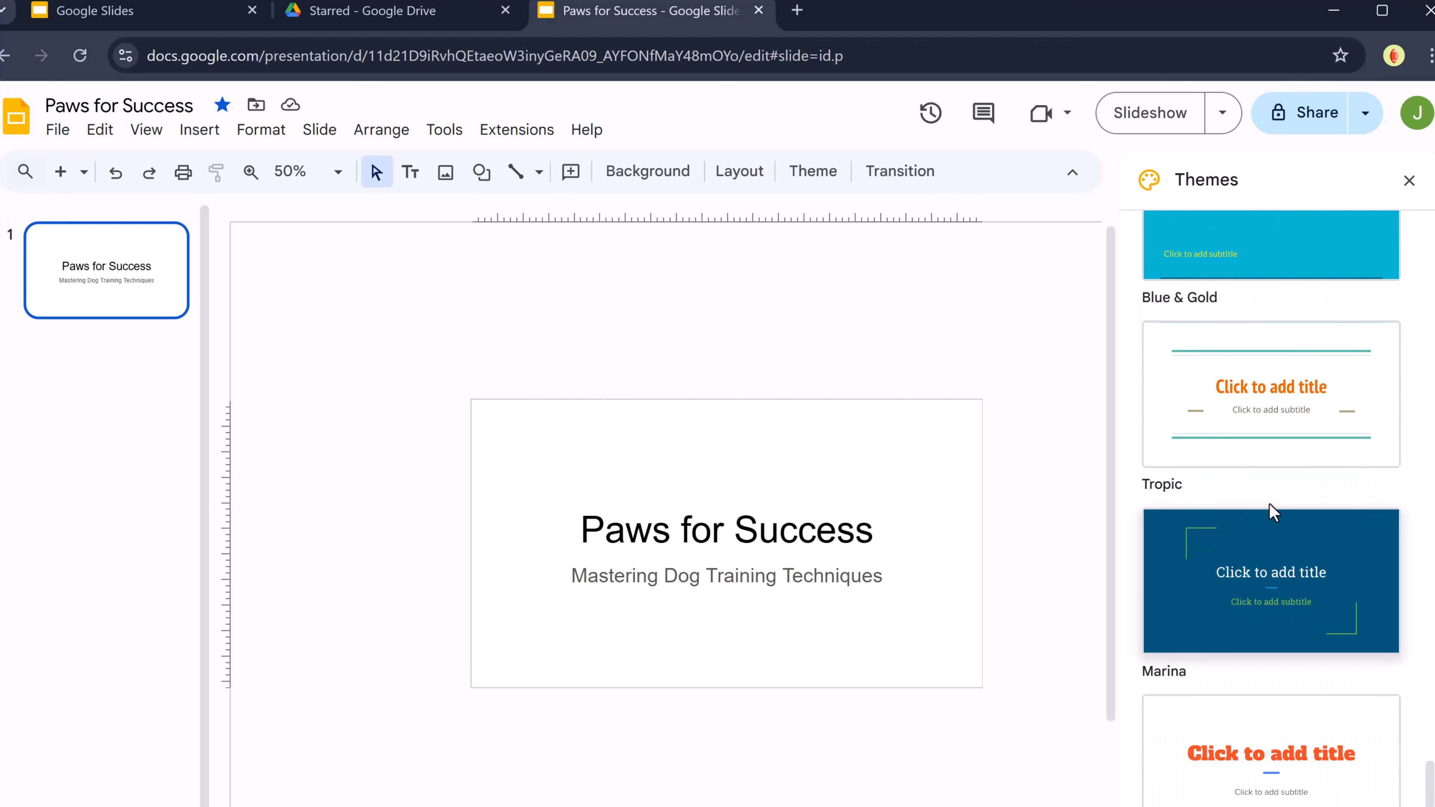
pyautogui.click(1247, 413)
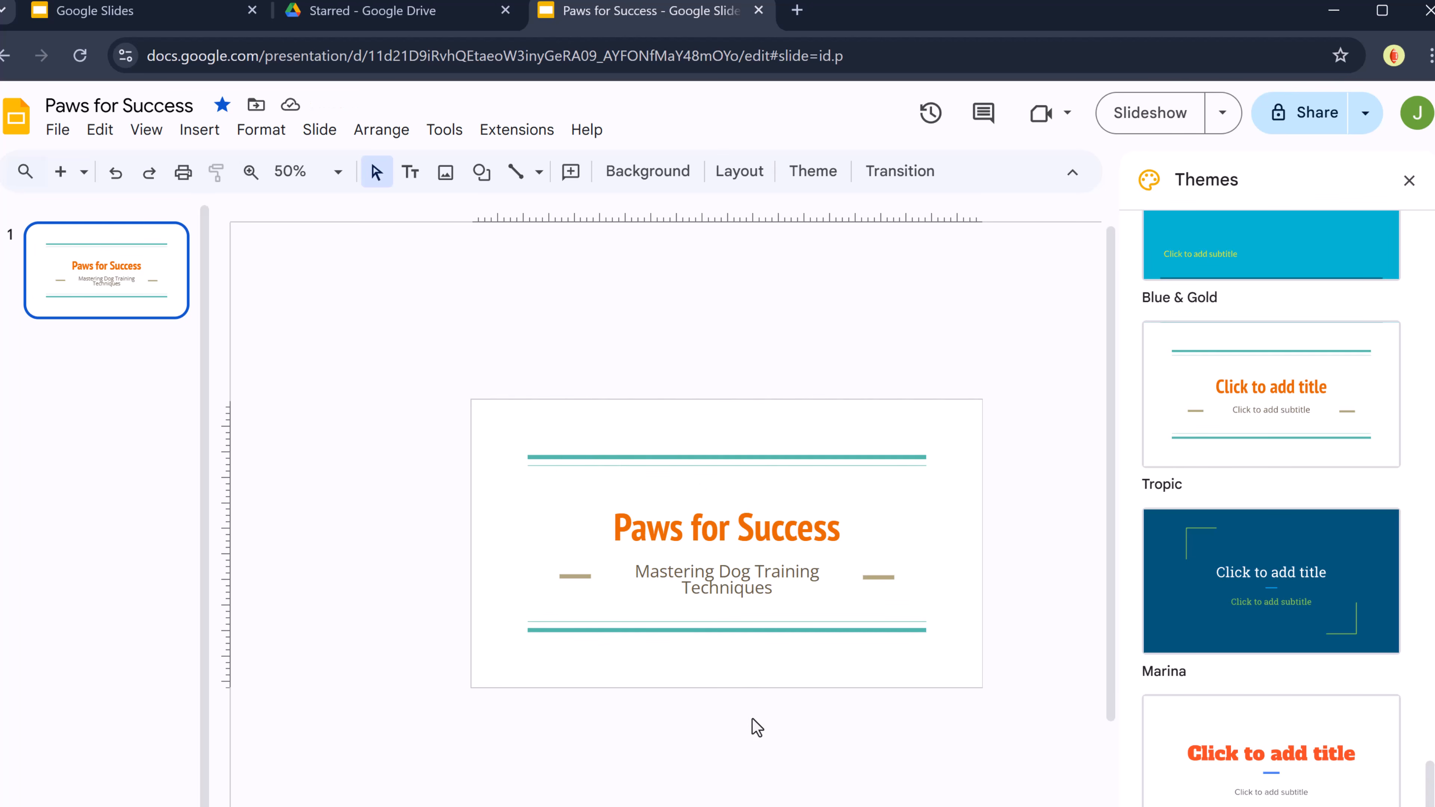
# - Try the theme with the heavy orange-red title listed below Marina, and reapply the Tropic theme
pyautogui.scroll(-1, 1266, 667)
pyautogui.click(1260, 723)
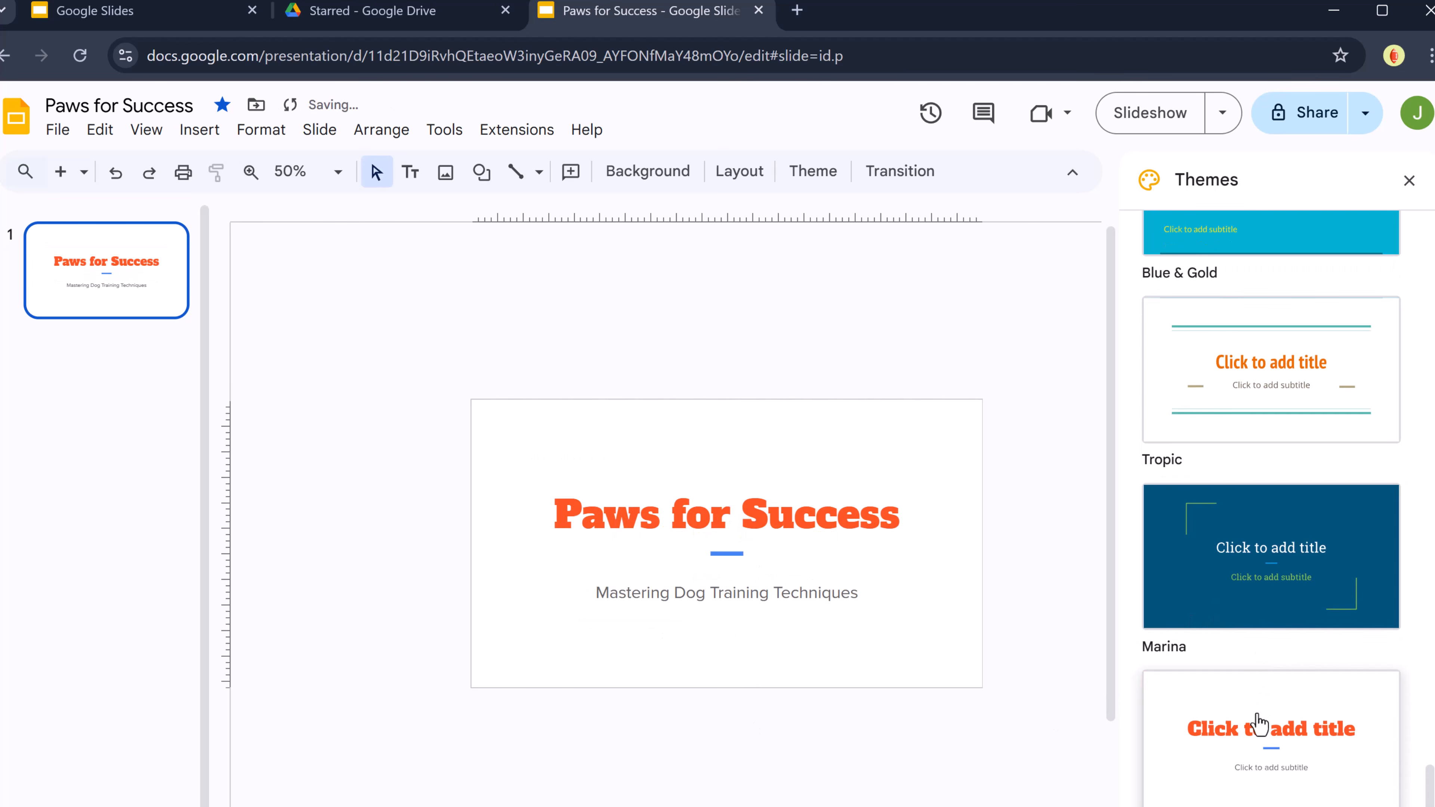
pyautogui.click(1245, 415)
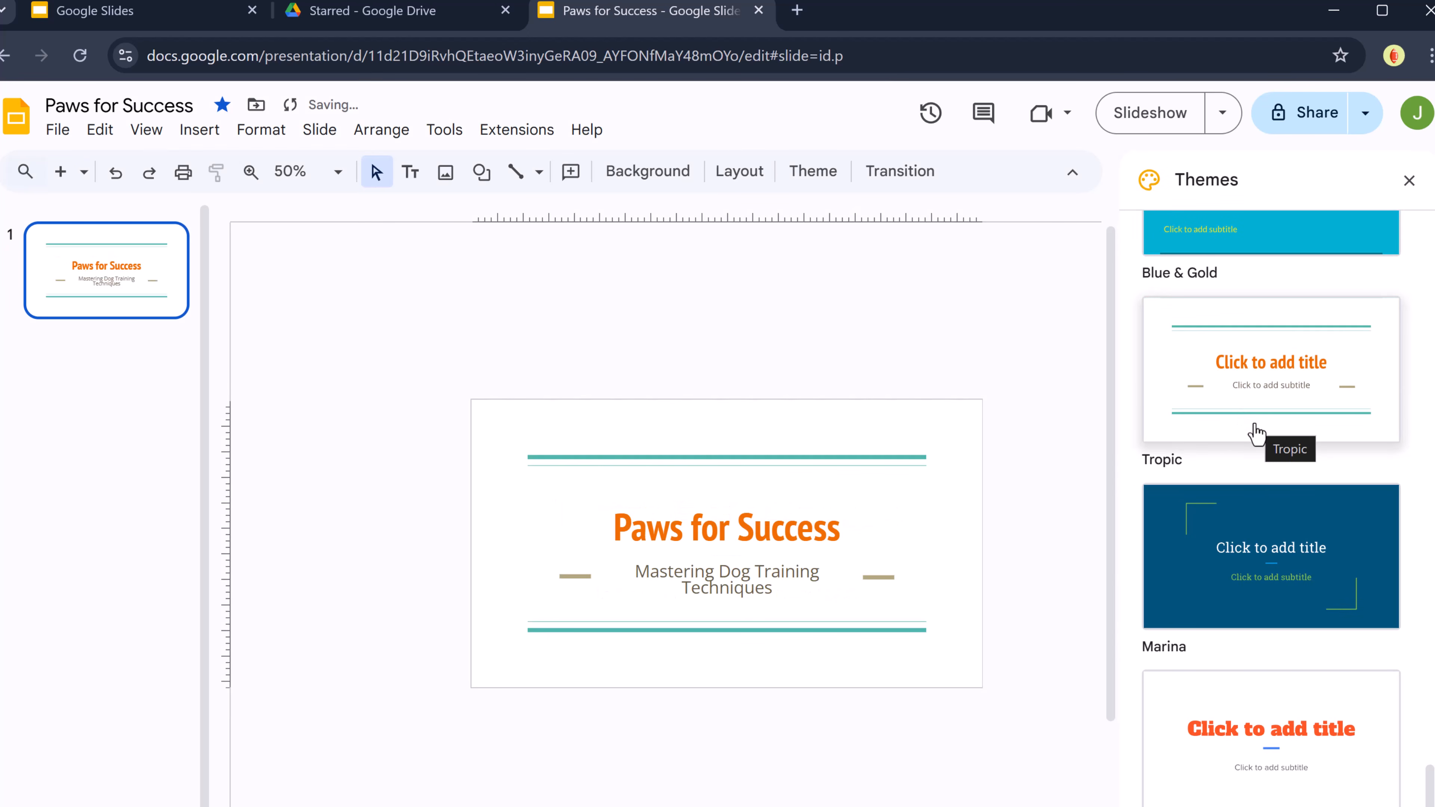
# - Close the theme gallery, reopen it for a brief look, and close it again
pyautogui.click(1409, 180)
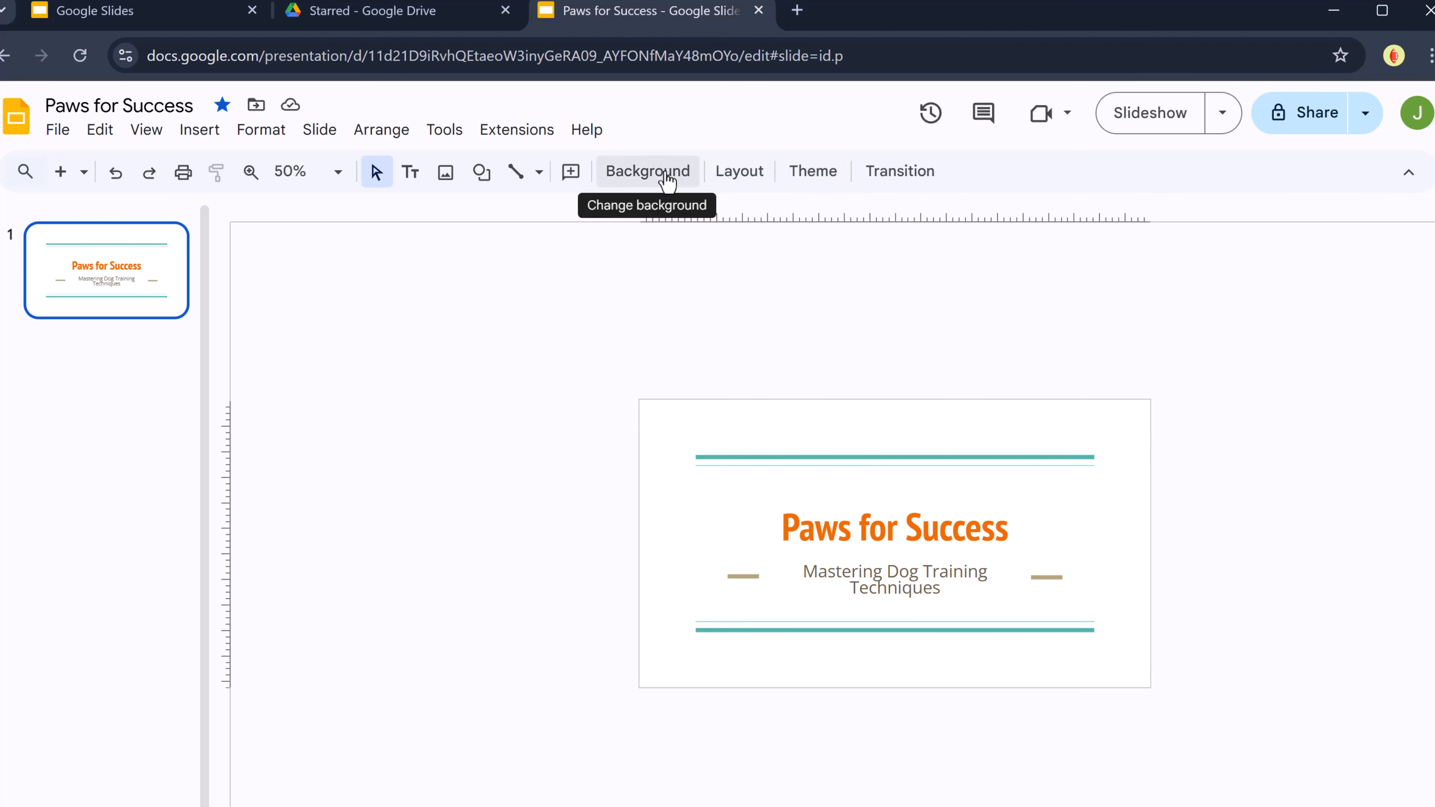
pyautogui.click(812, 179)
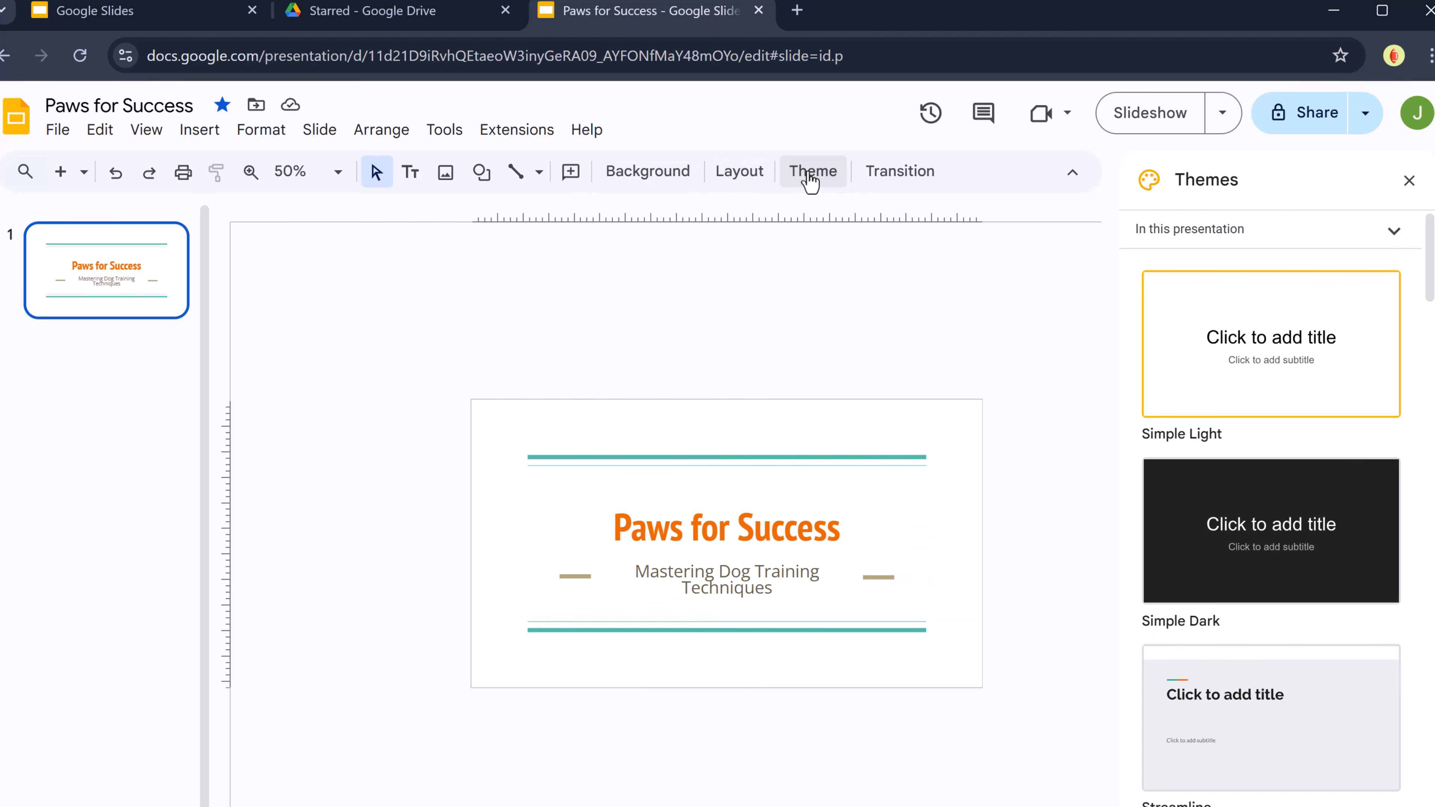
pyautogui.click(1407, 191)
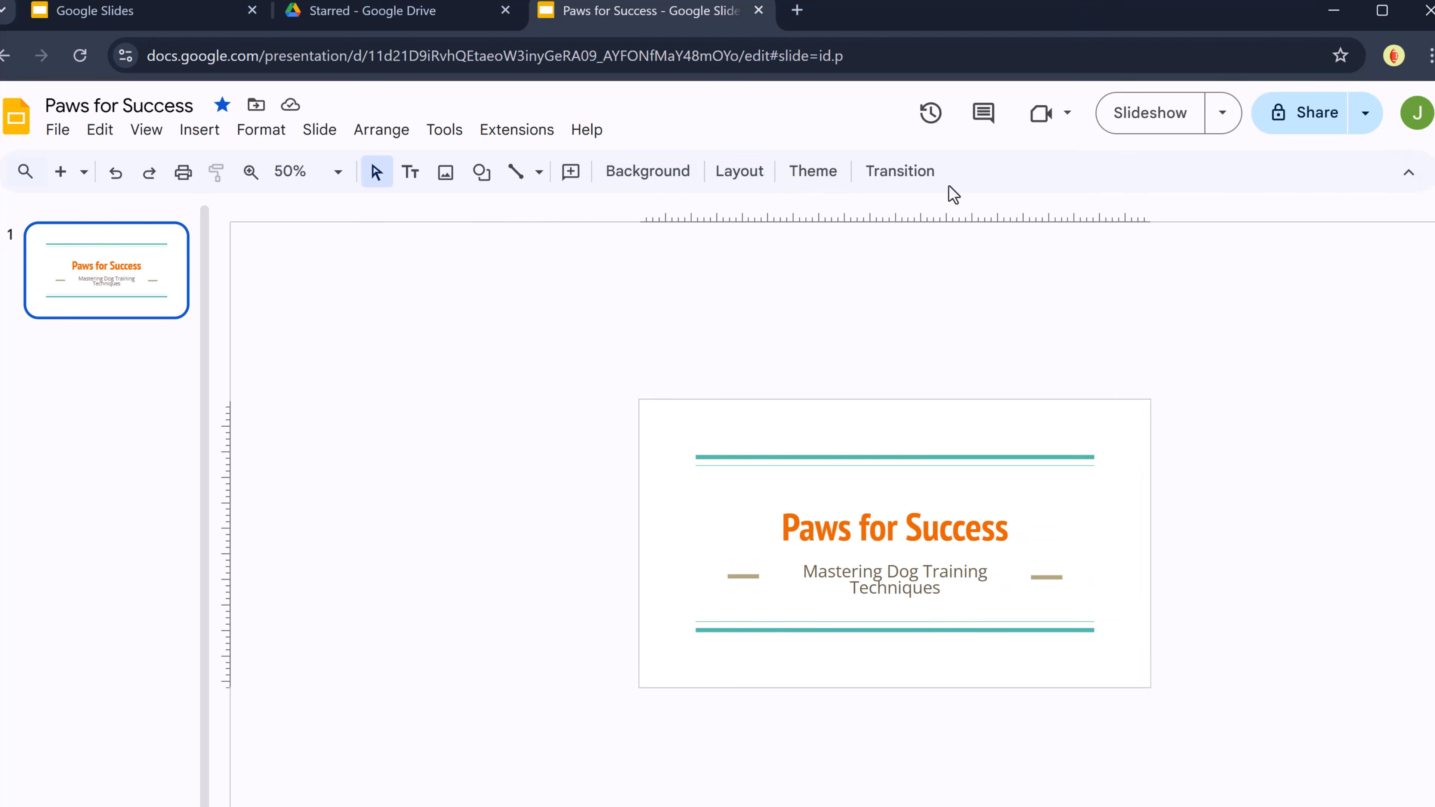
# - Try a solid magenta background on the title slide, and undo the color change
pyautogui.click(643, 172)
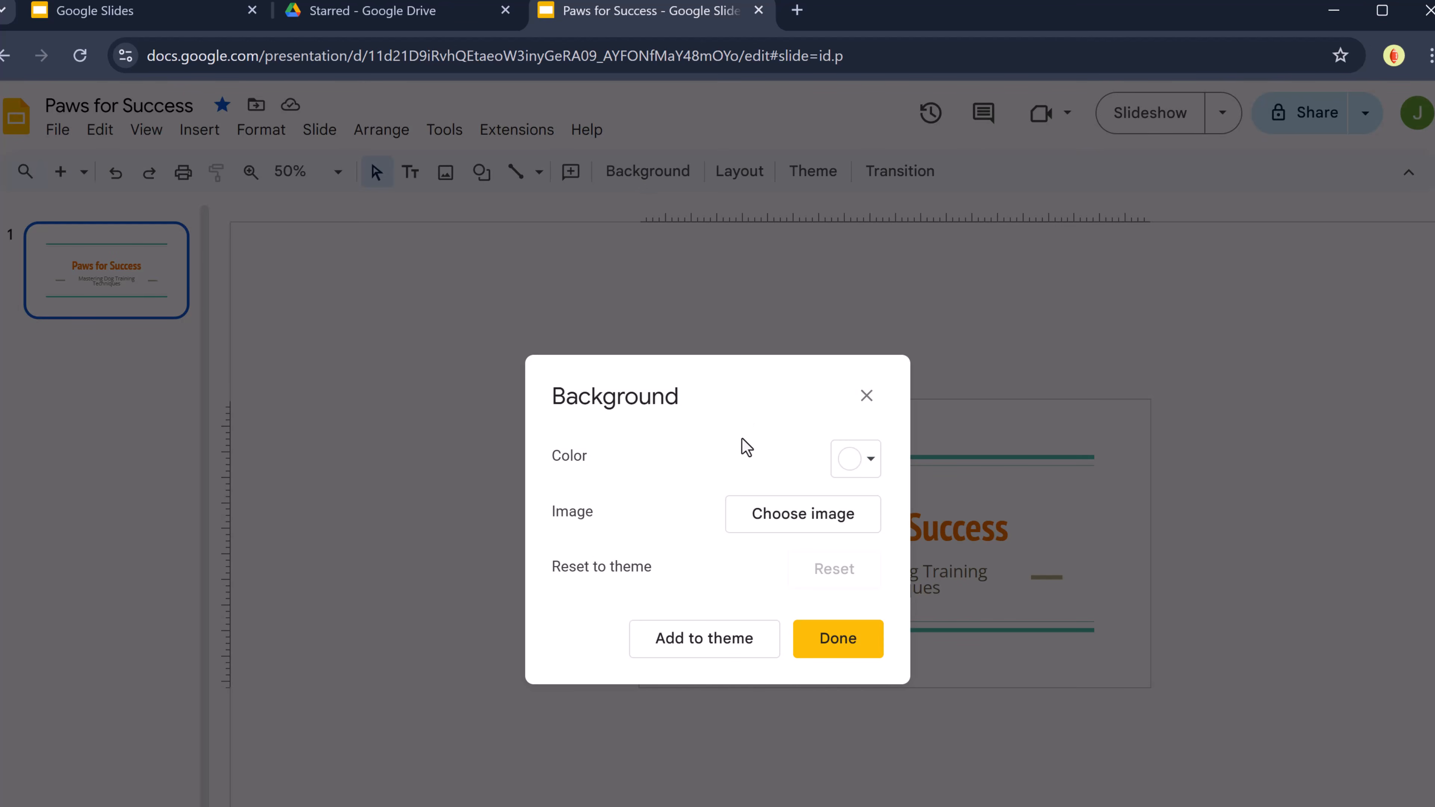
pyautogui.click(876, 467)
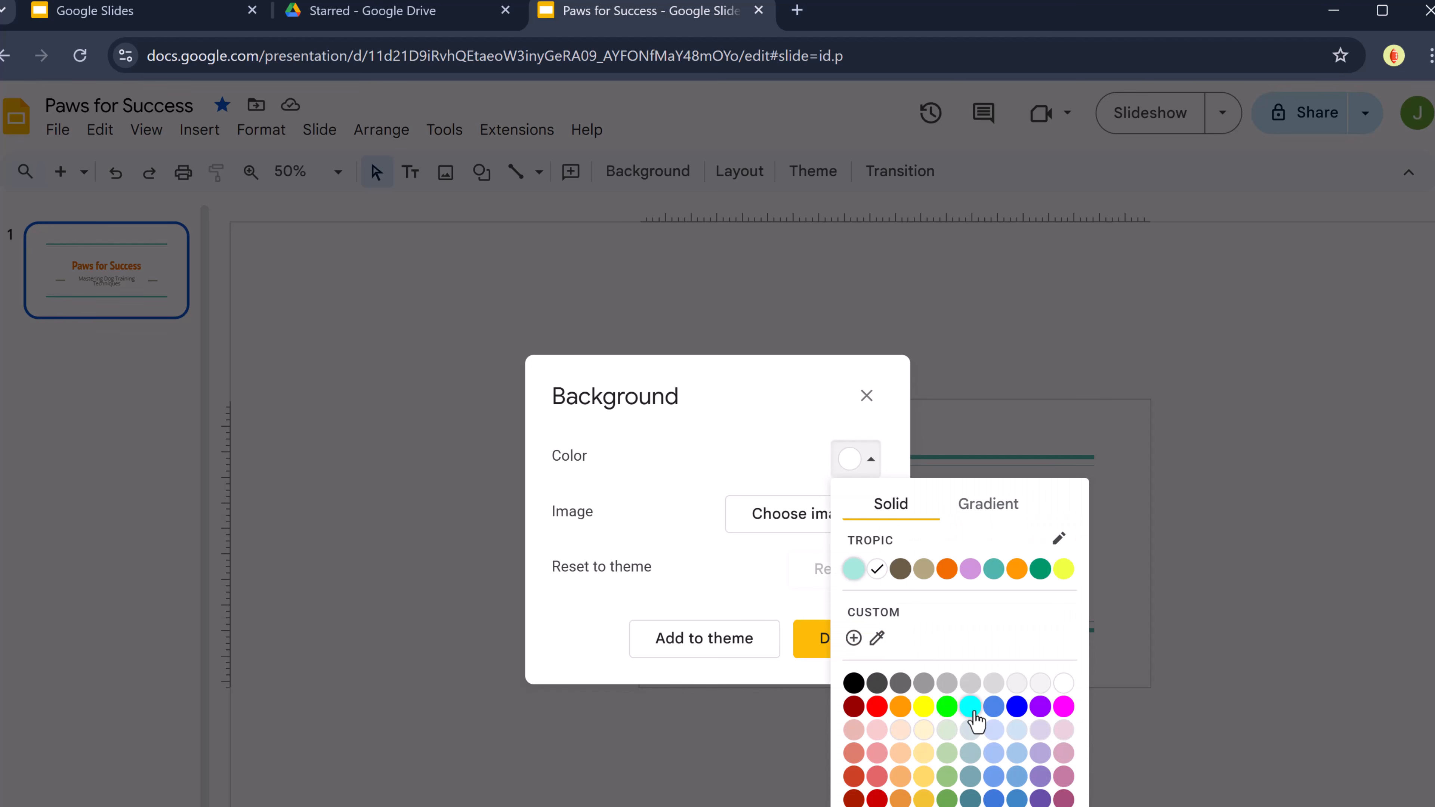
pyautogui.click(1064, 711)
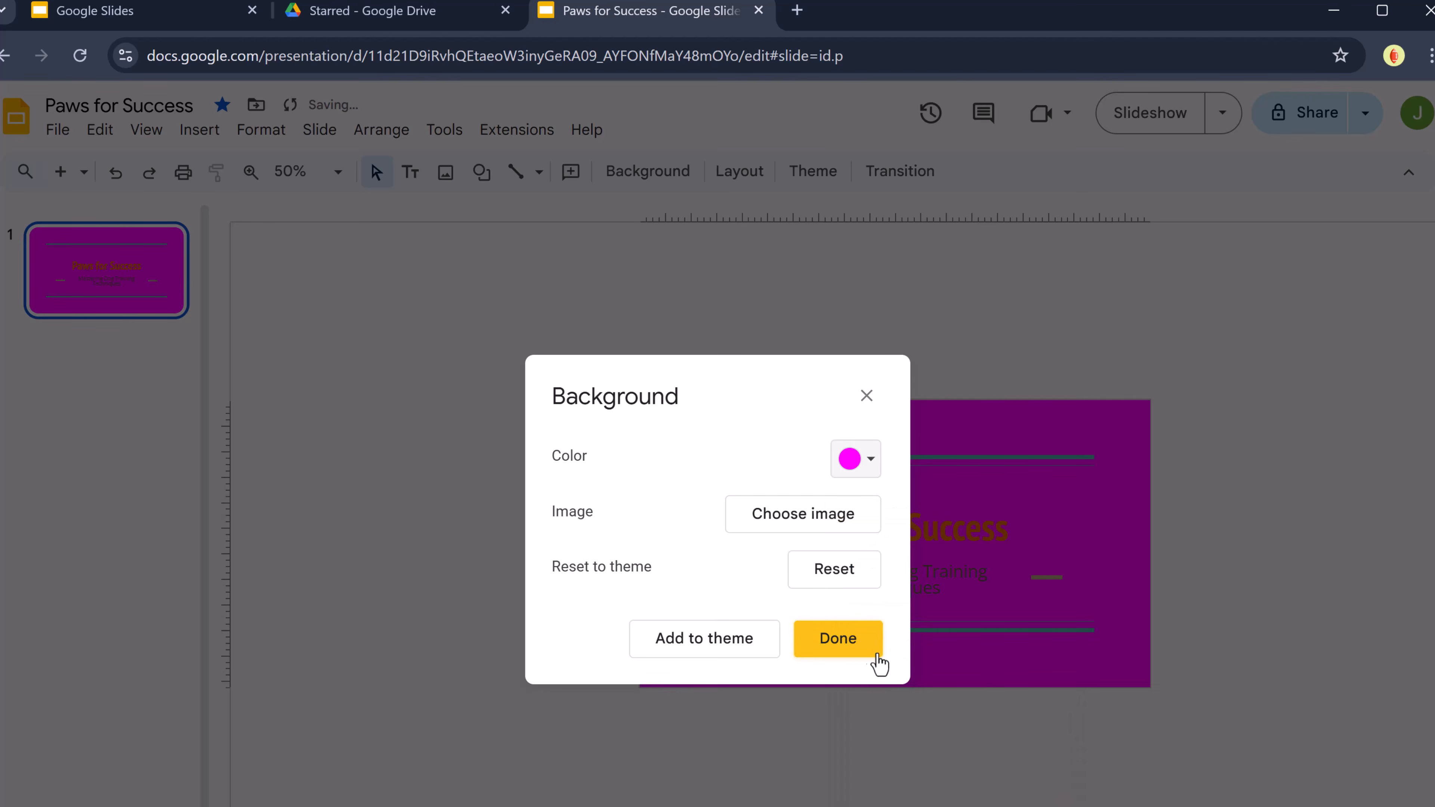
pyautogui.click(838, 645)
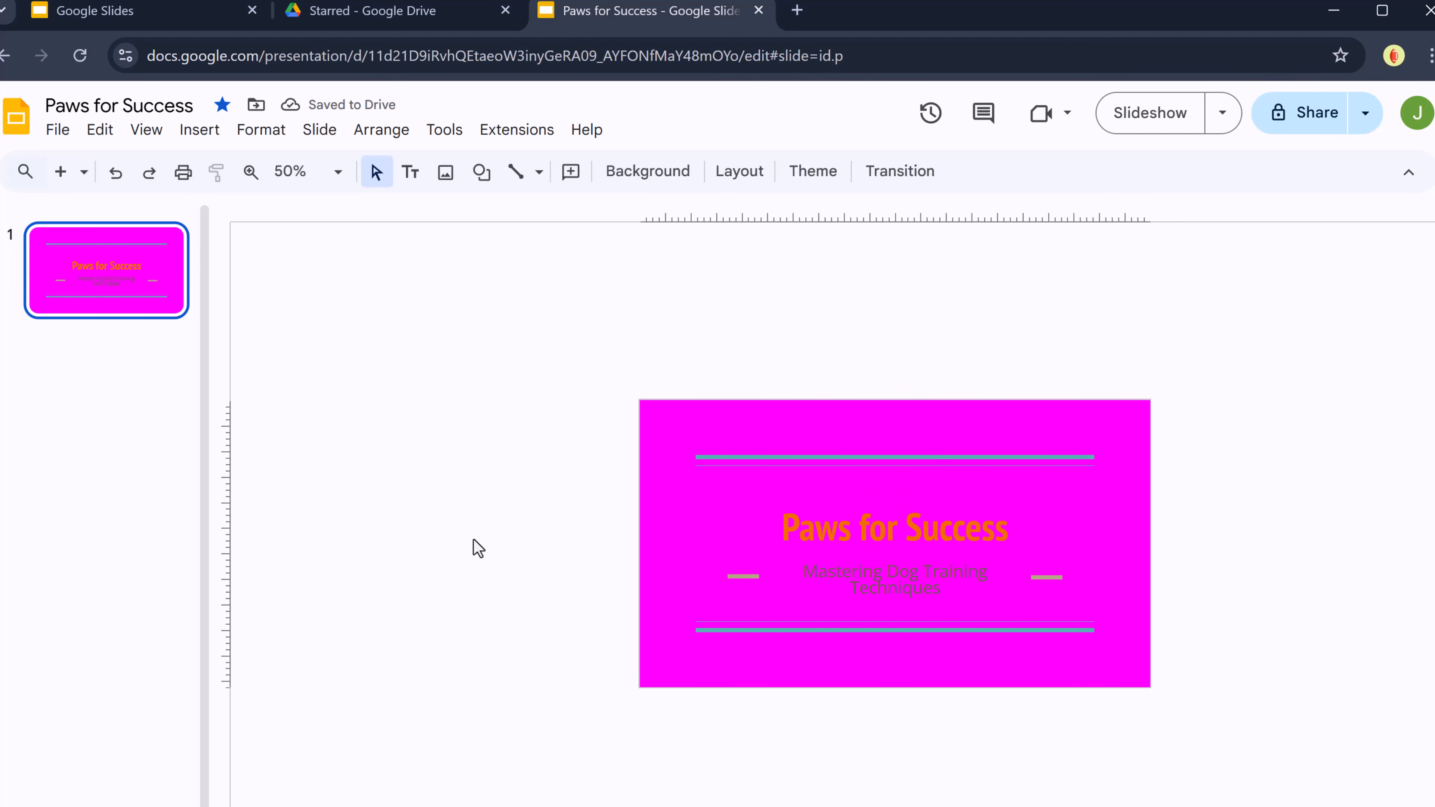
pyautogui.hotkey('ctrl', 'z')
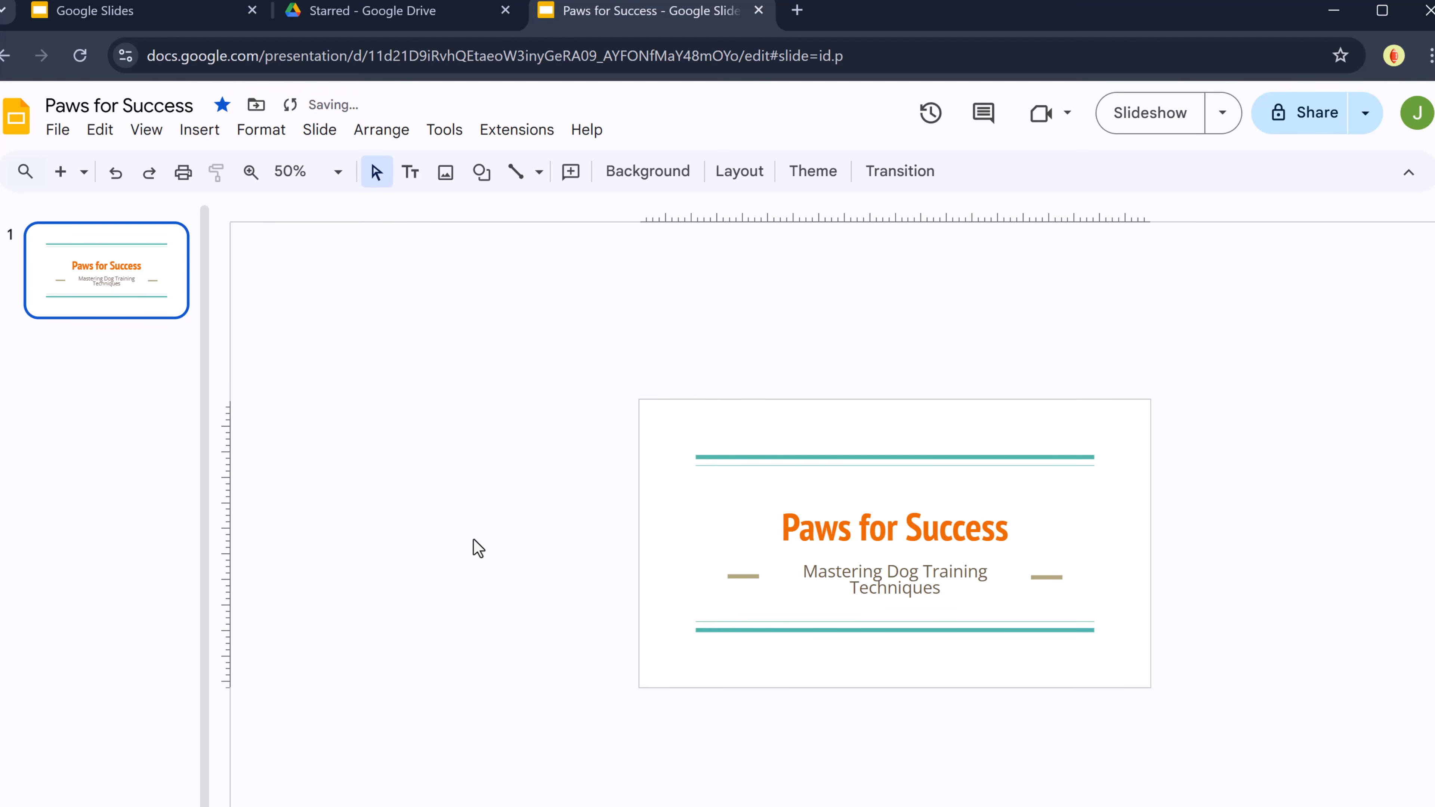
# - Try the photo of a golden puppy on grass from a Google Images search for "dog" as the slide background, and undo it
pyautogui.click(673, 180)
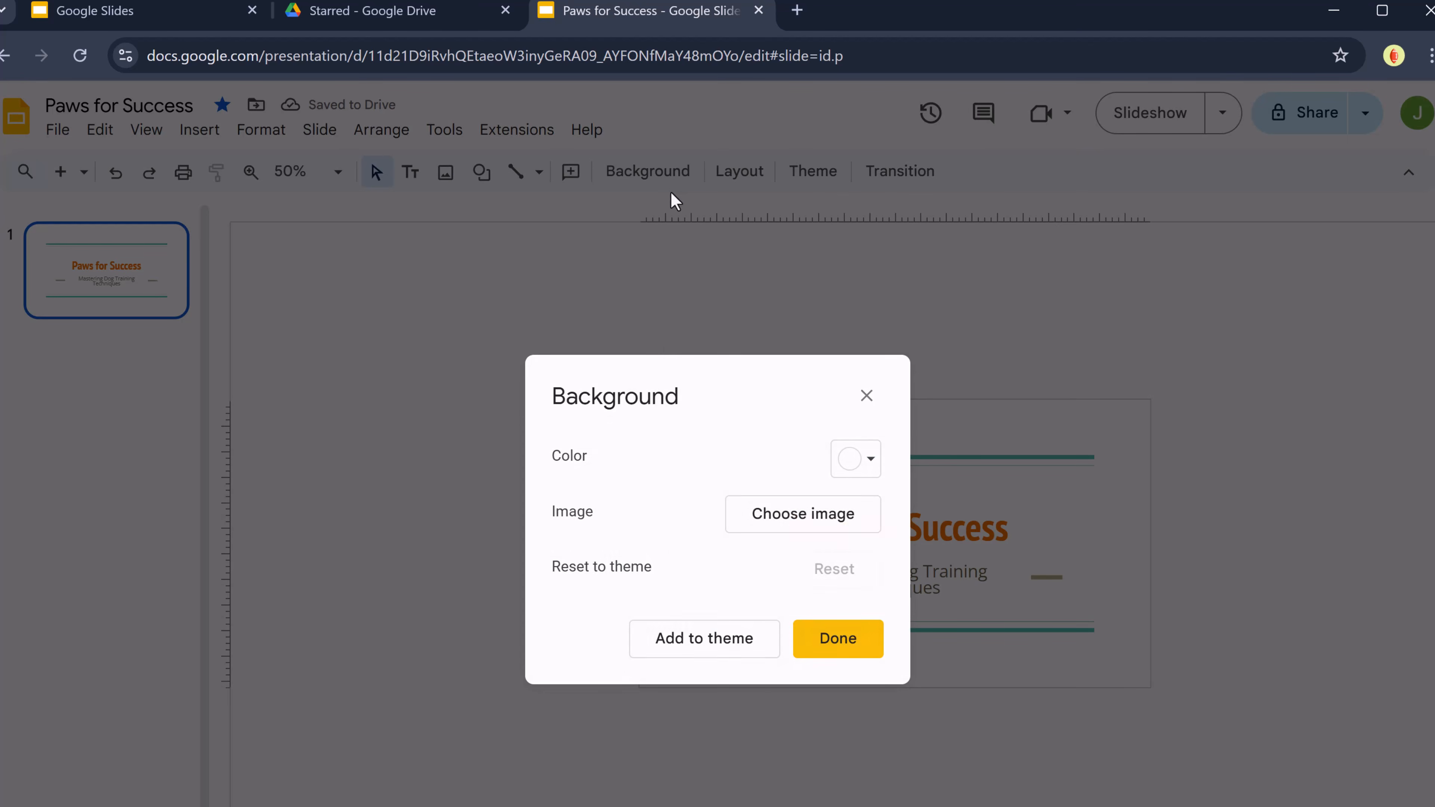
pyautogui.click(828, 523)
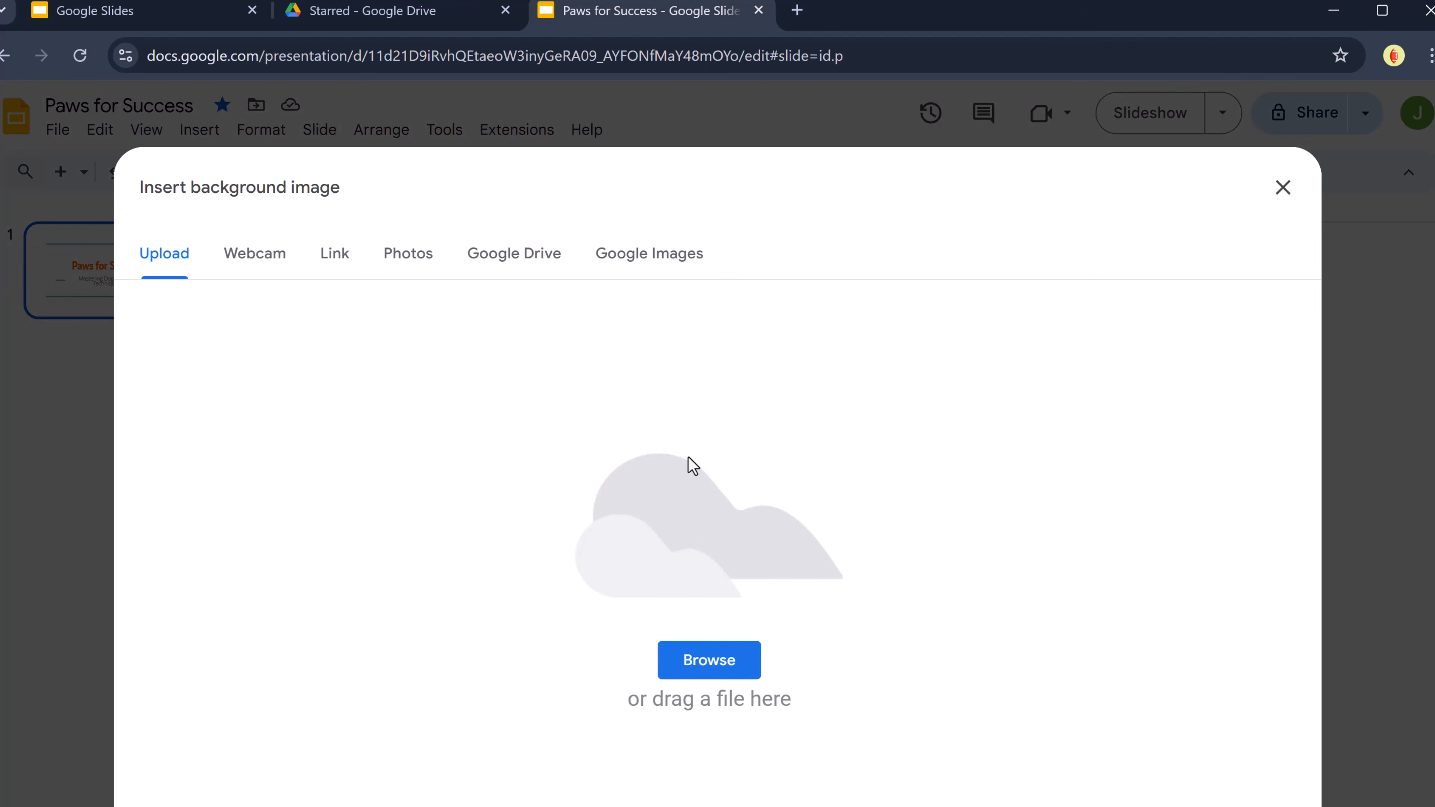
pyautogui.click(632, 264)
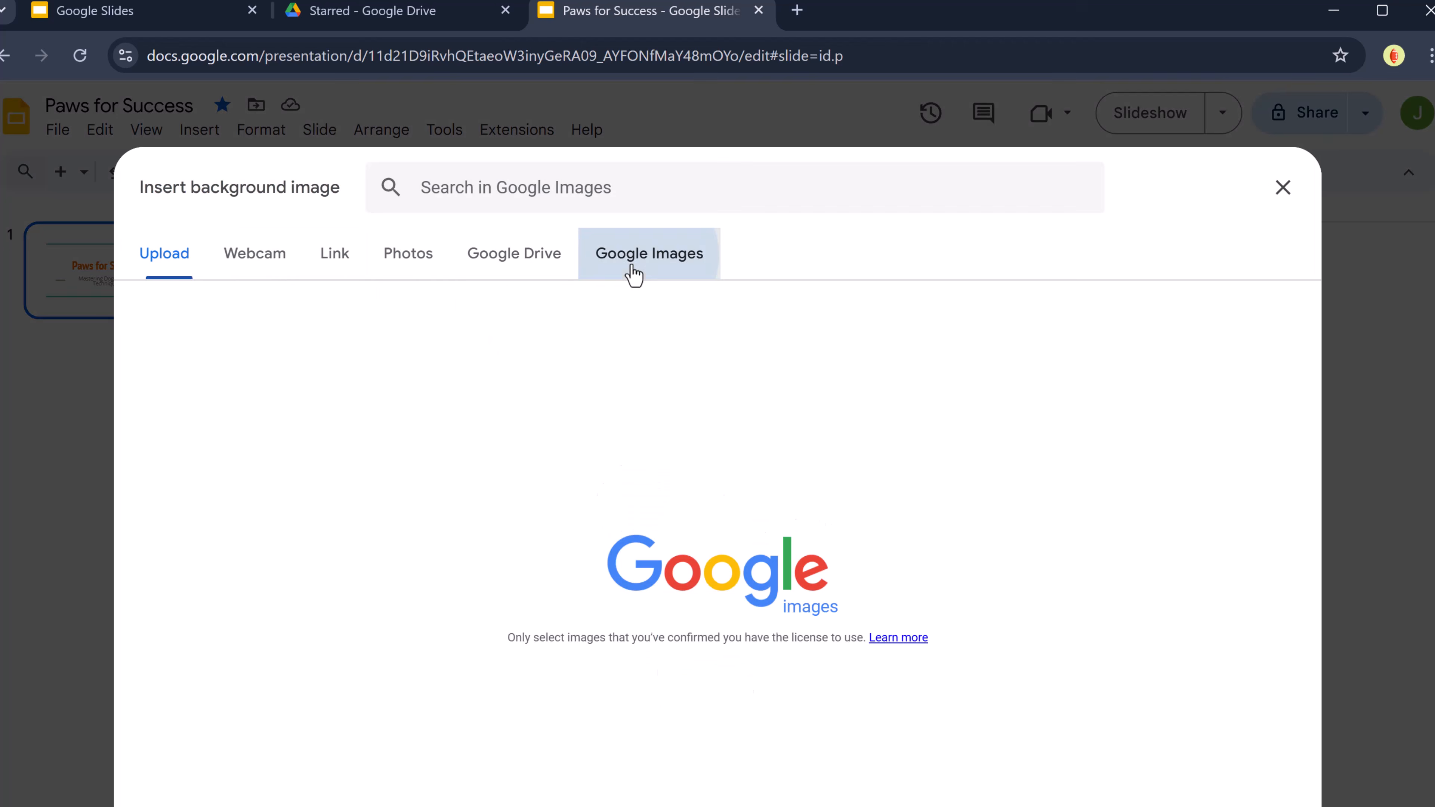
pyautogui.write('dog')
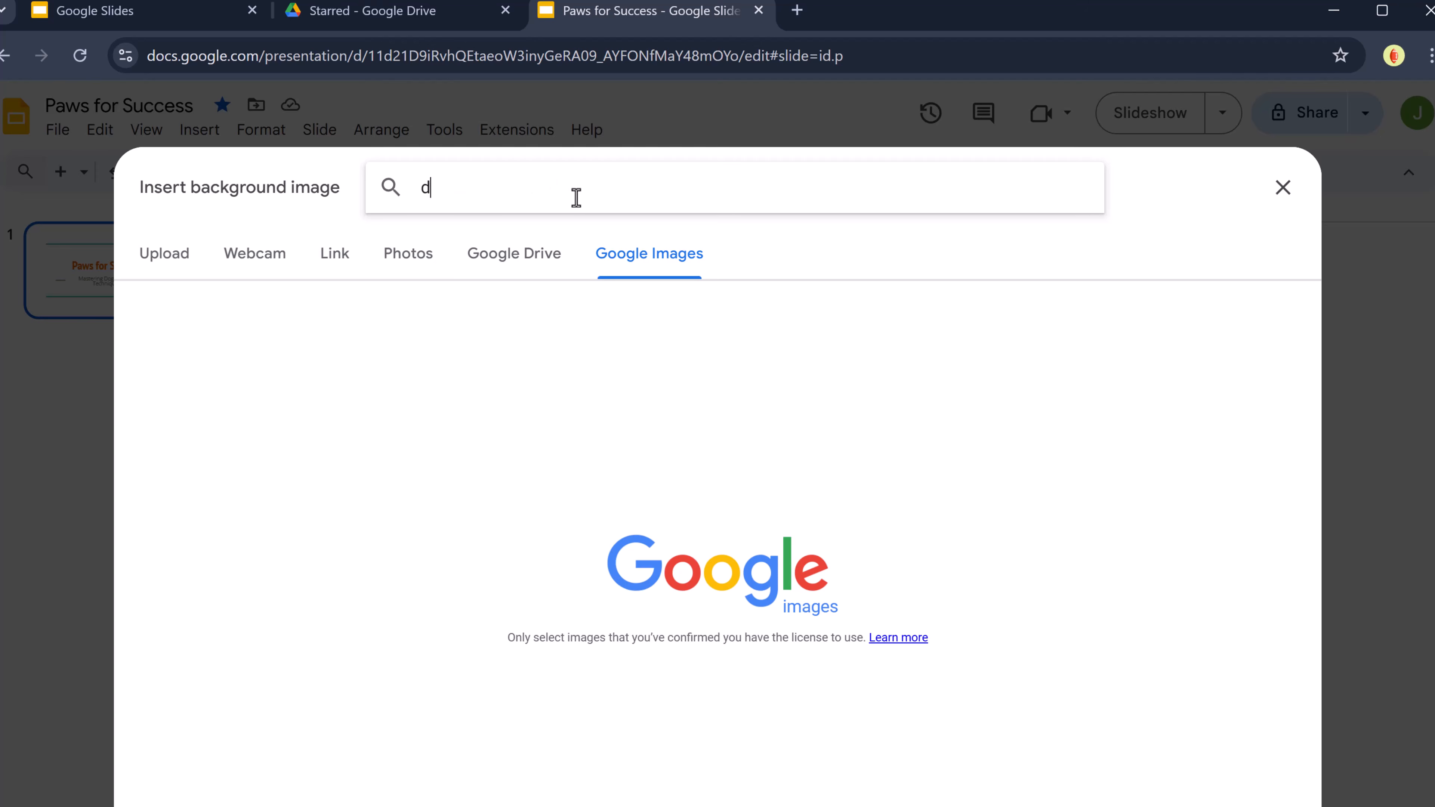
pyautogui.press('Return')
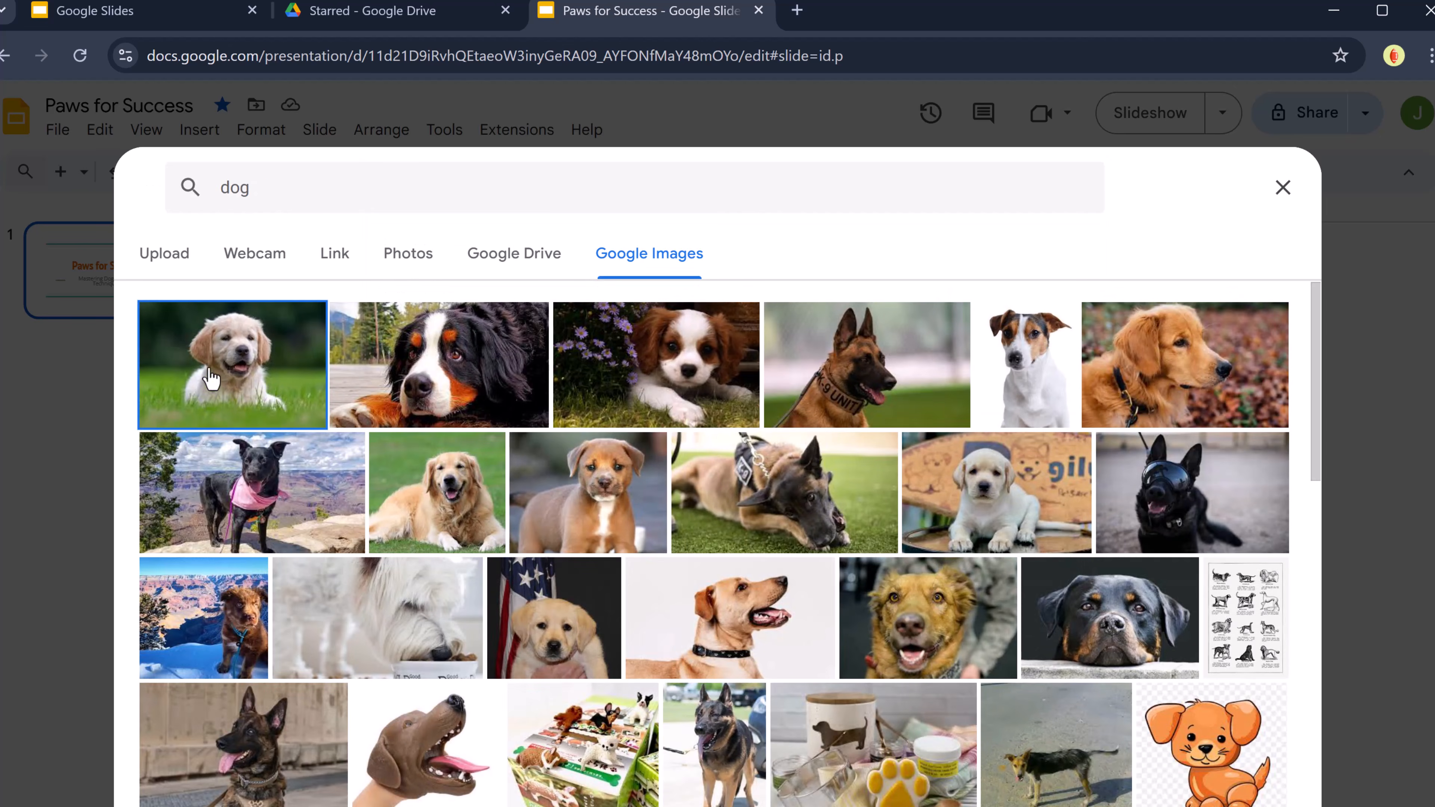
pyautogui.click(1249, 806)
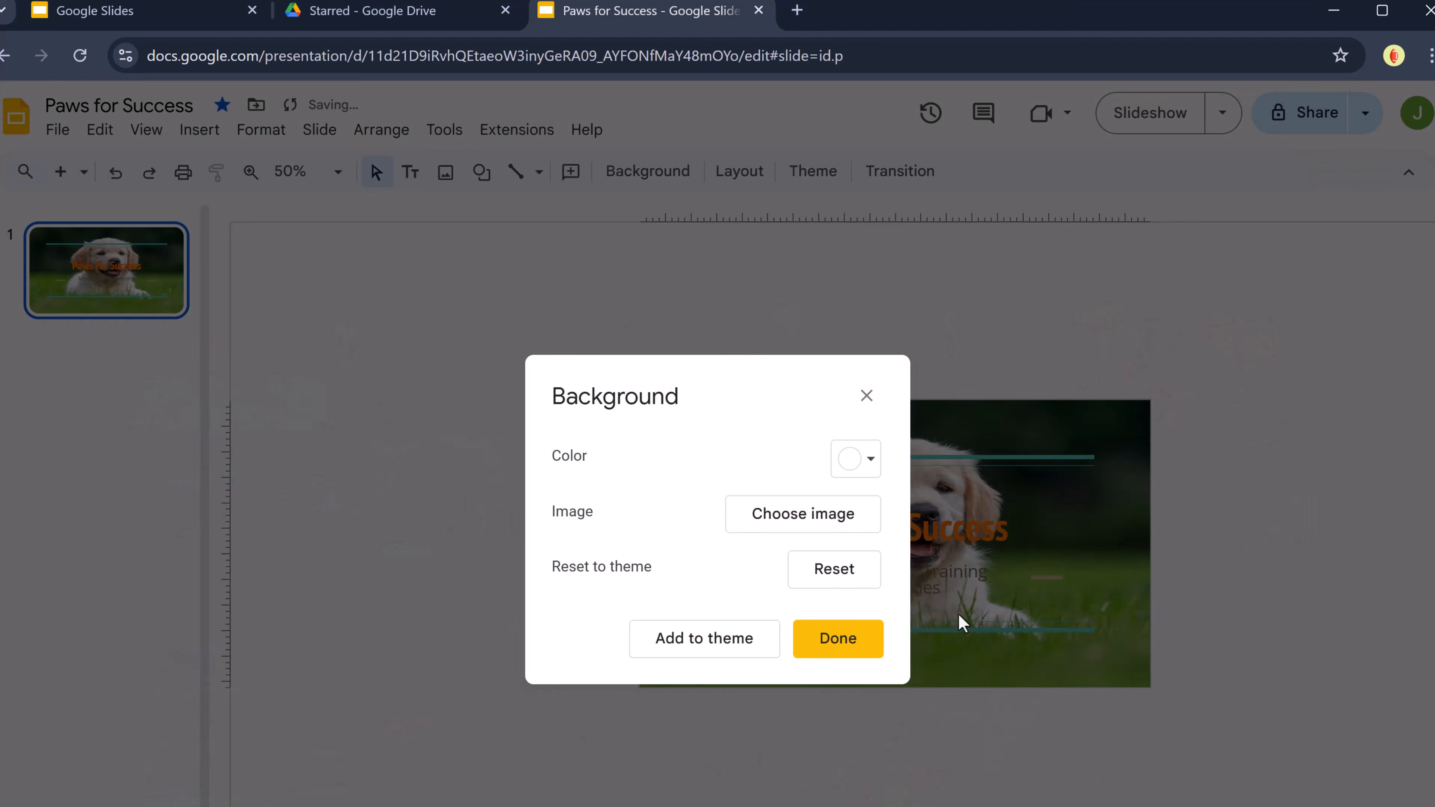
pyautogui.click(833, 650)
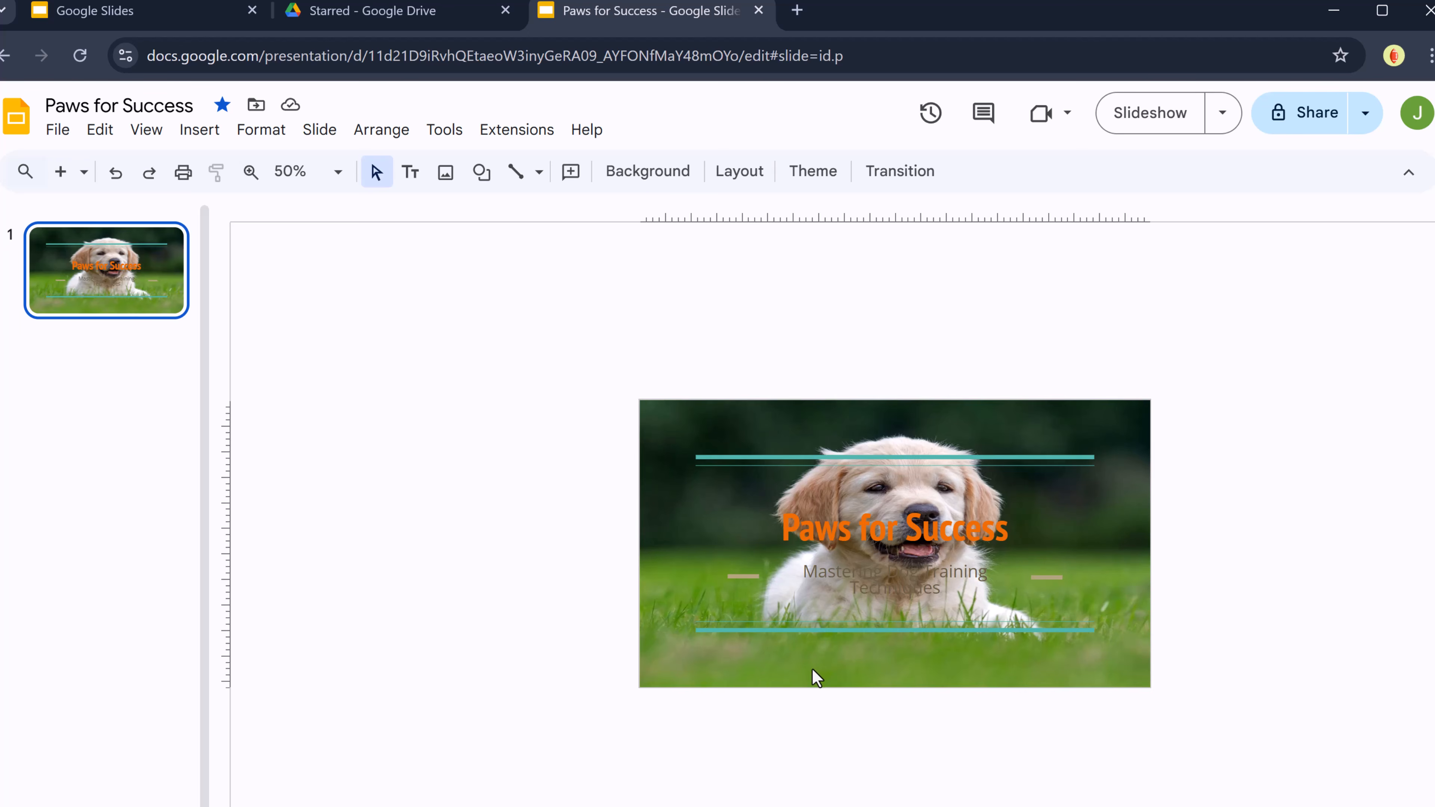
pyautogui.hotkey('ctrl', 'z')
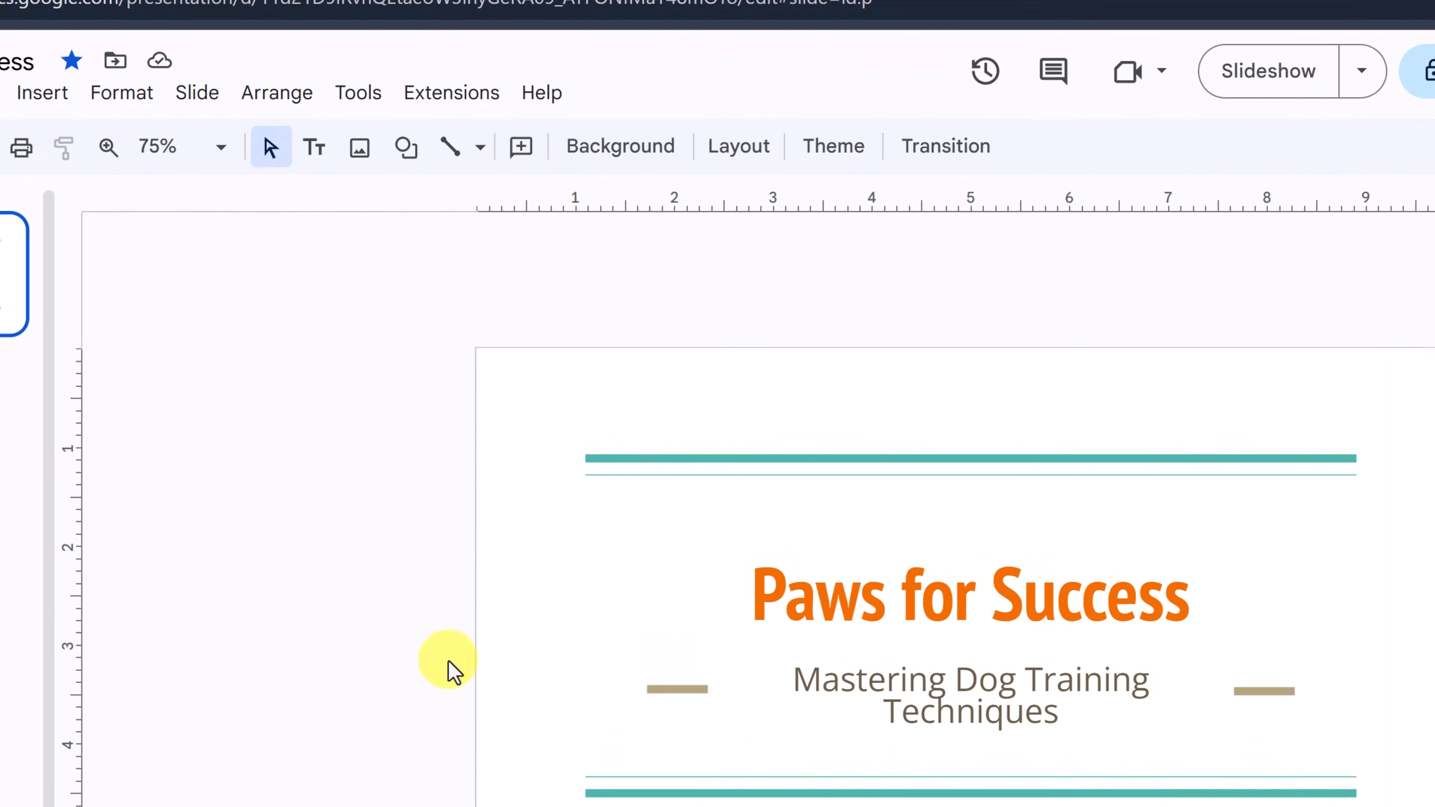
# - Select the whole "Paws for Success" title text on the title slide and color it red
pyautogui.click(930, 602)
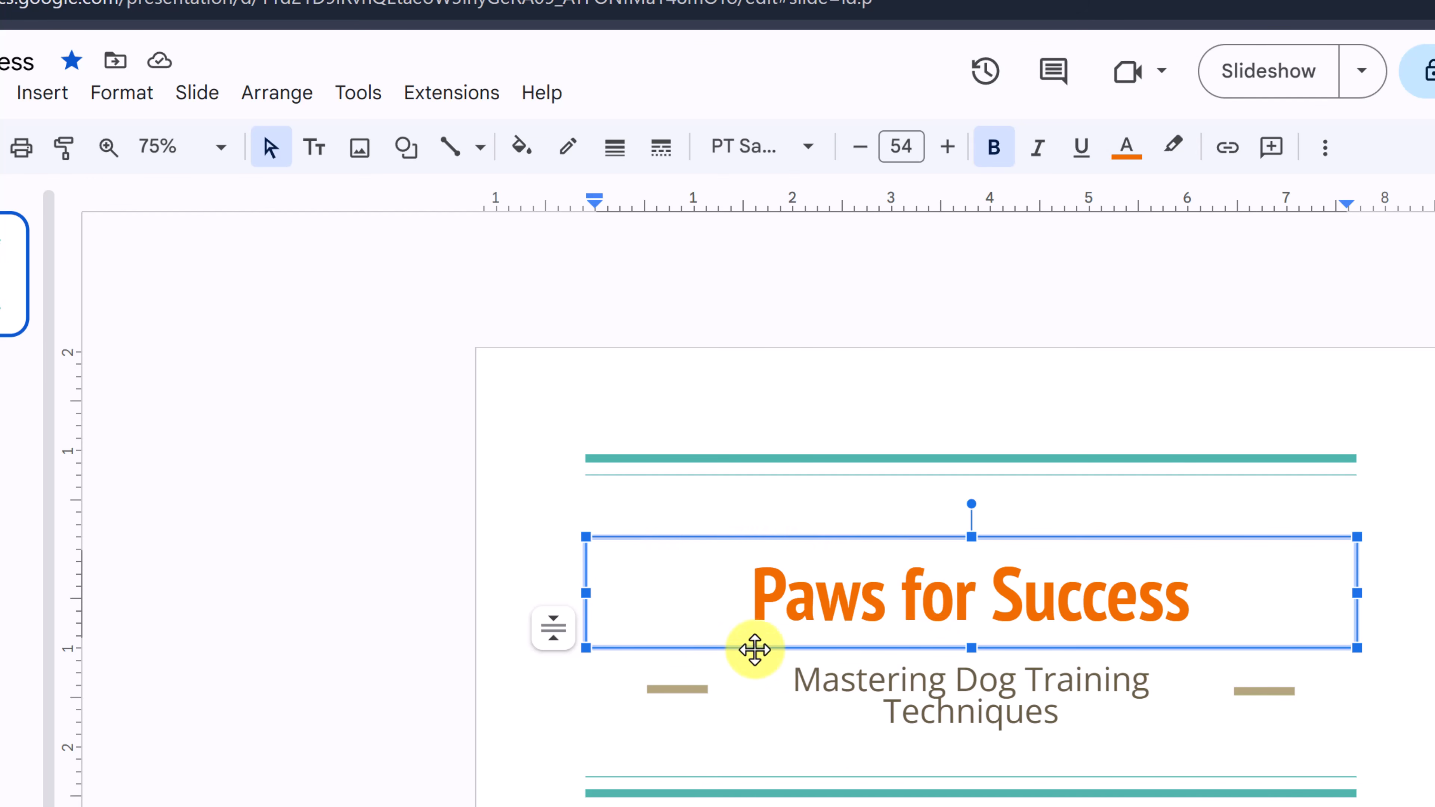
pyautogui.moveTo(759, 593); pyautogui.dragTo(1201, 599)
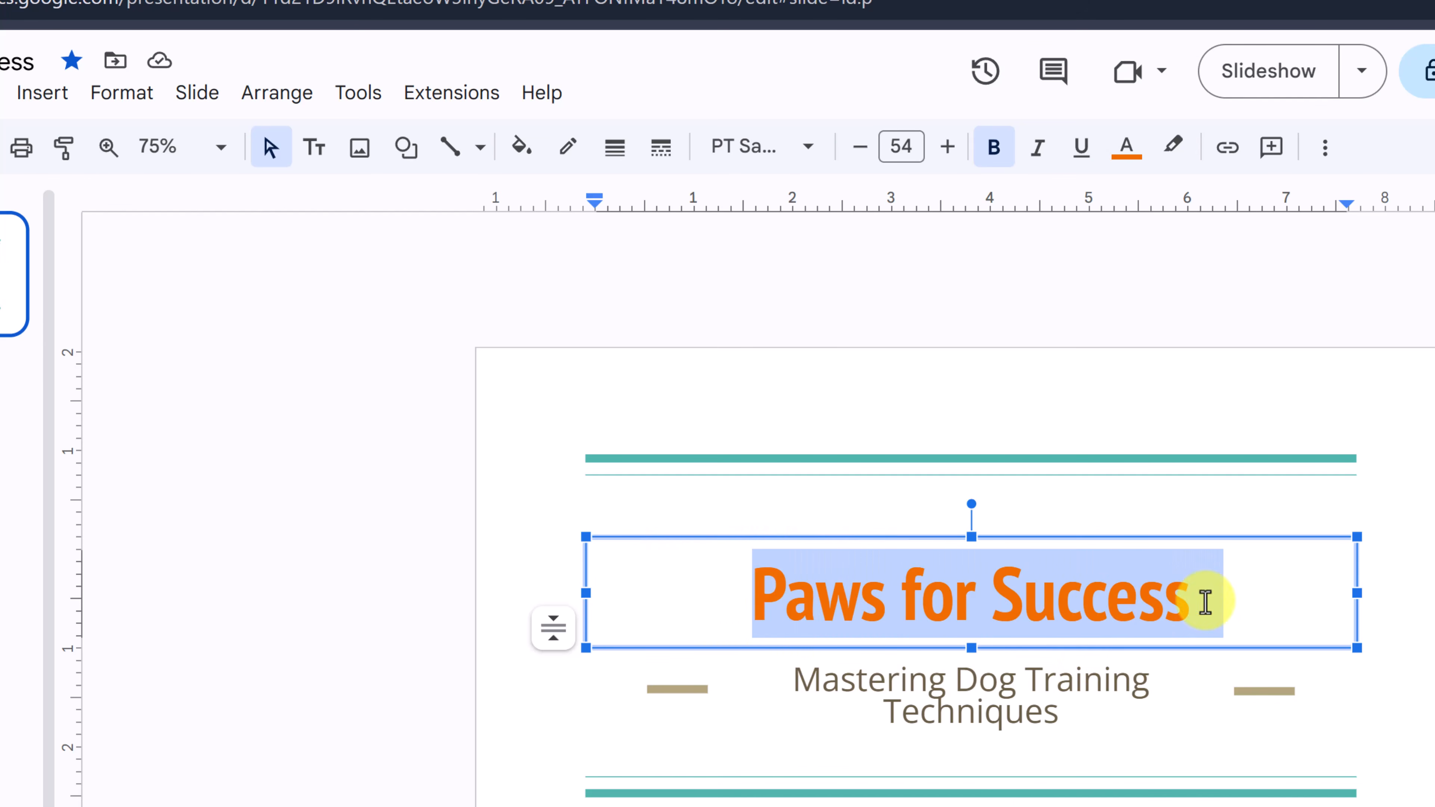
pyautogui.doubleClick(936, 598)
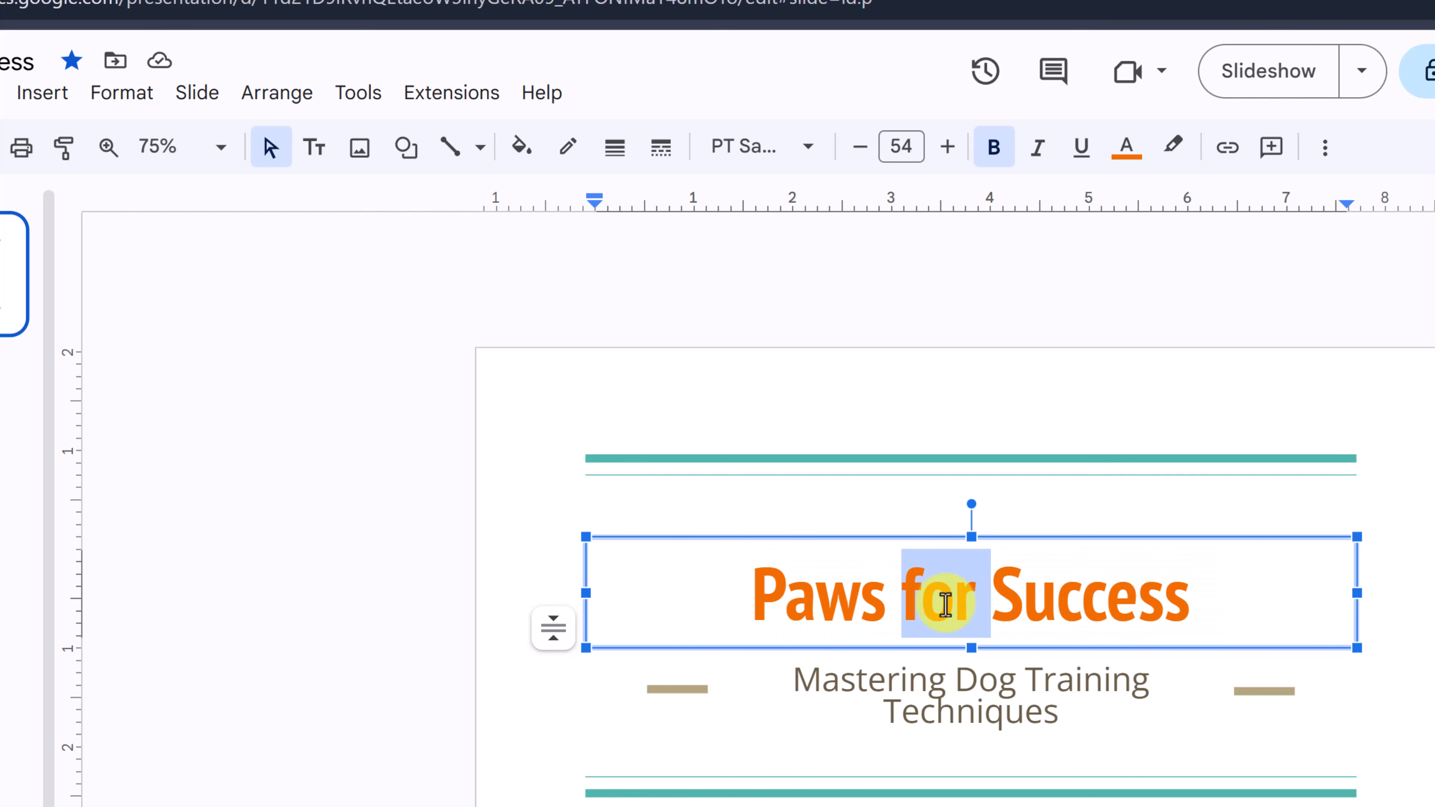
pyautogui.tripleClick(945, 605)
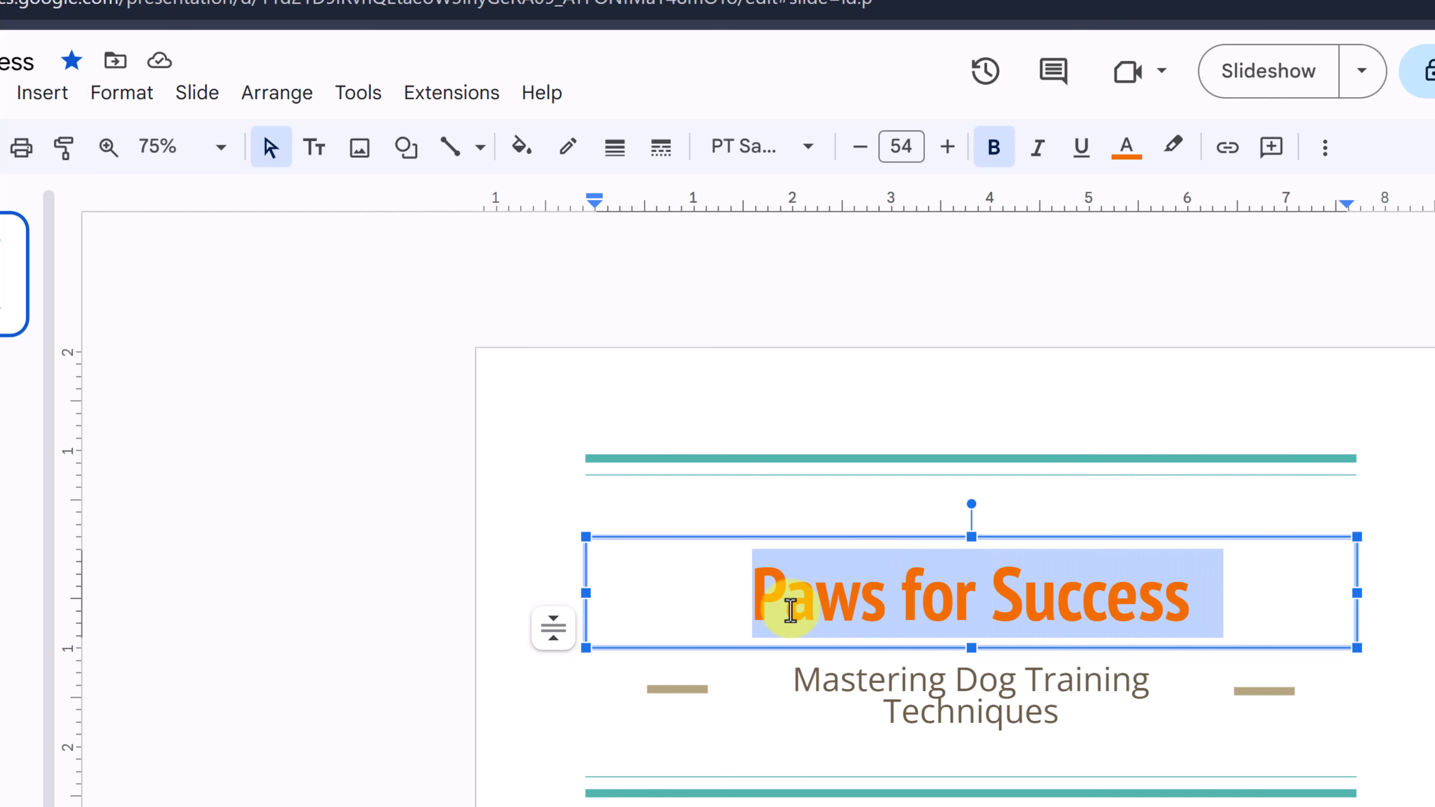
pyautogui.click(1125, 157)
pyautogui.click(1163, 411)
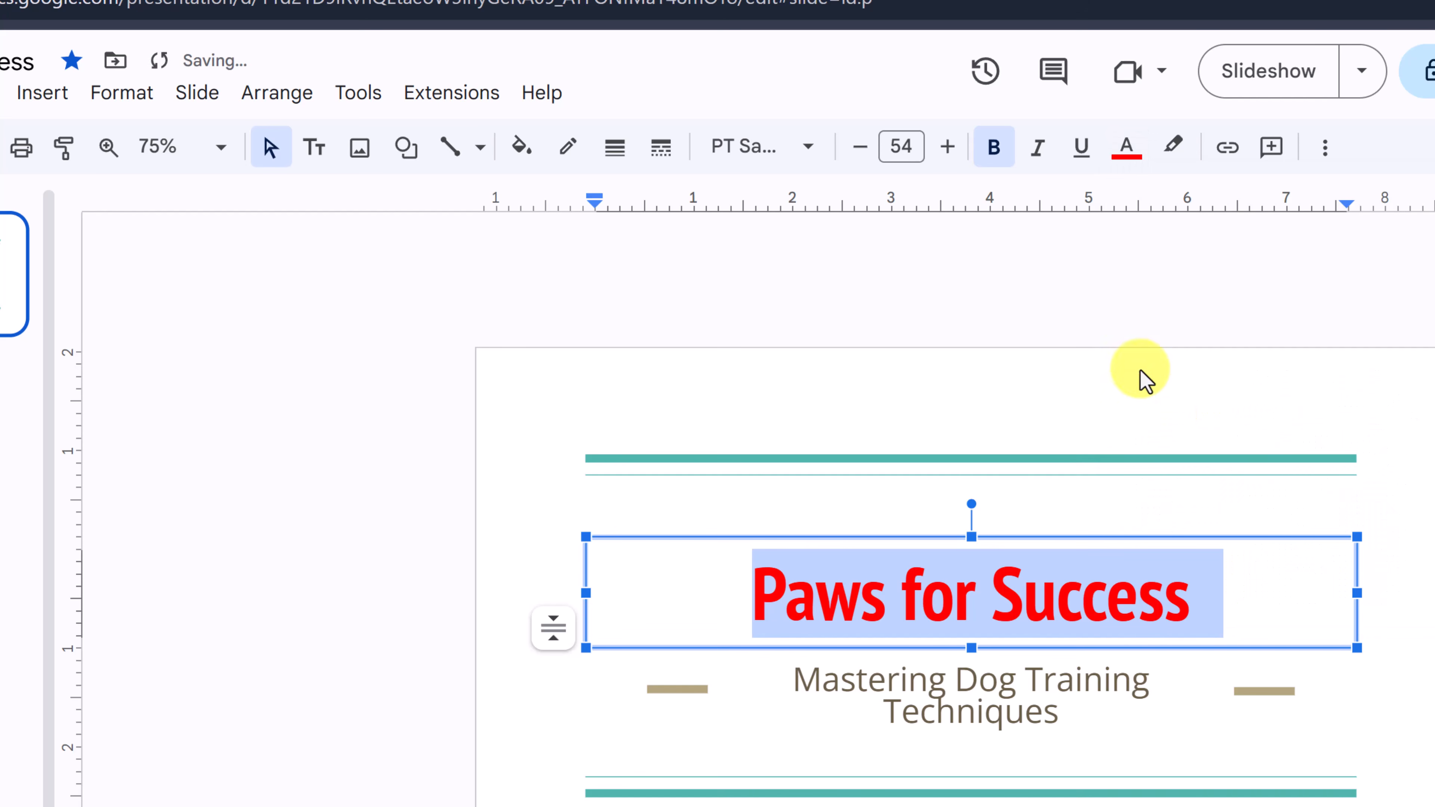
# - Set the title text in italic Alfa Slab One, and try an underline on it before removing the underline
pyautogui.click(822, 161)
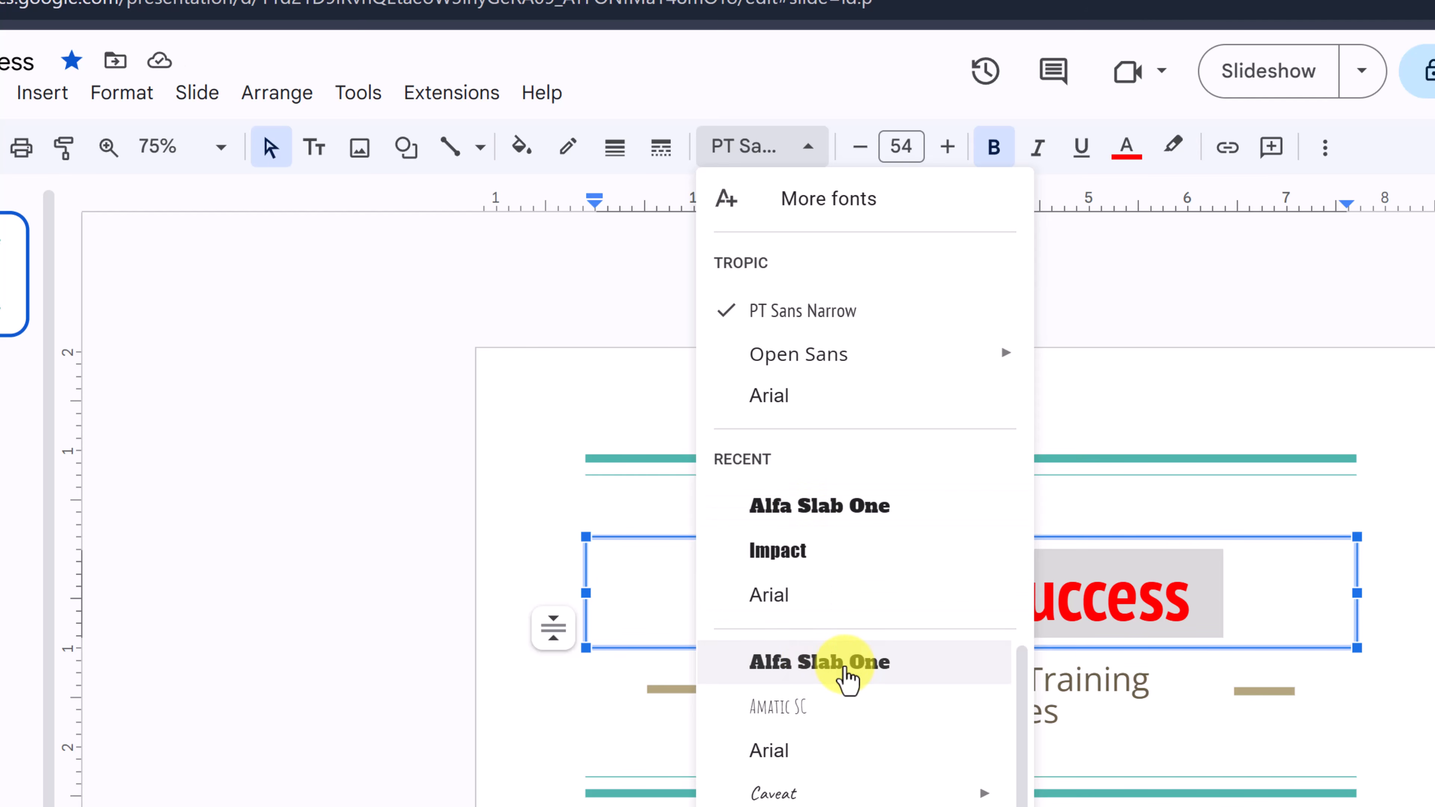
pyautogui.click(845, 664)
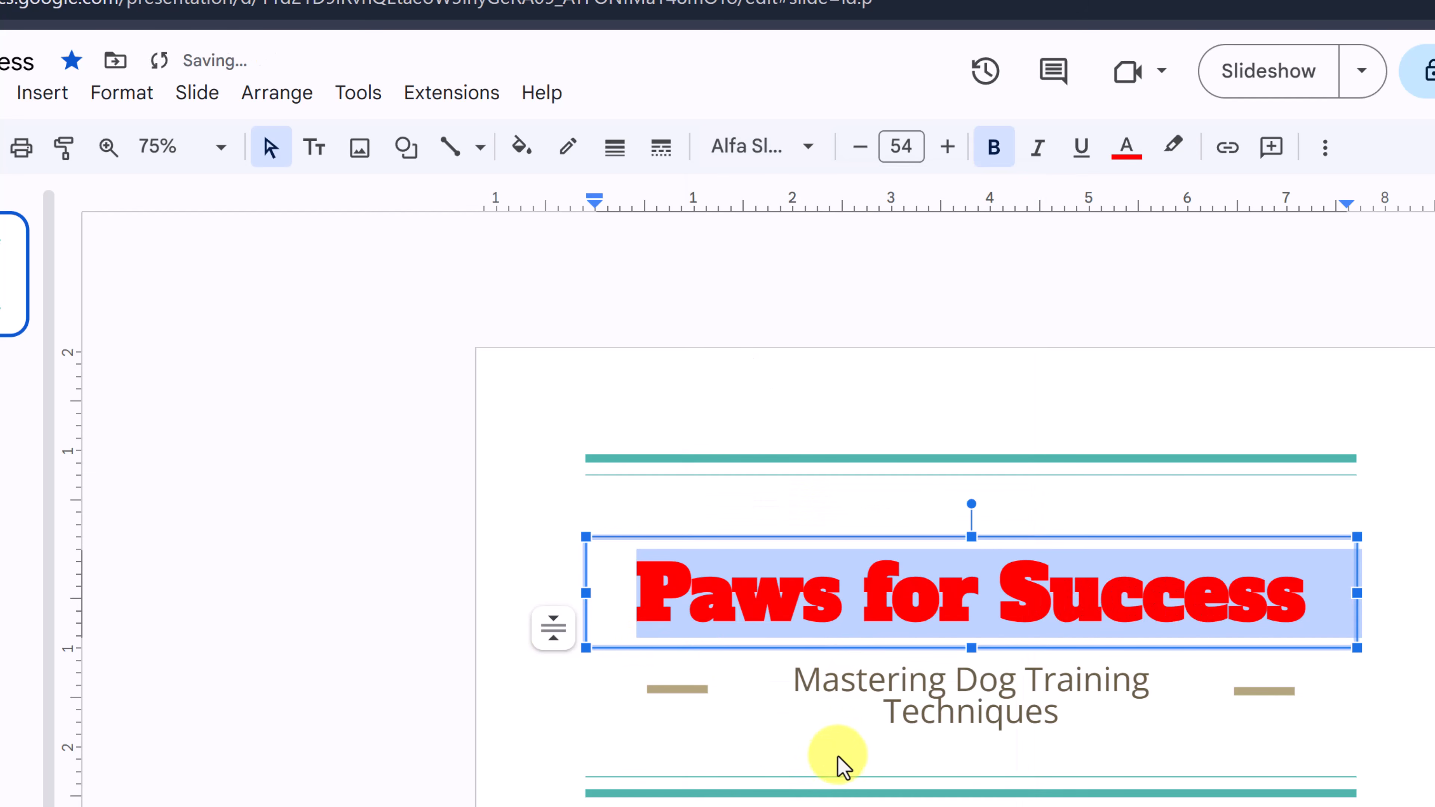
pyautogui.click(1038, 160)
pyautogui.click(1081, 160)
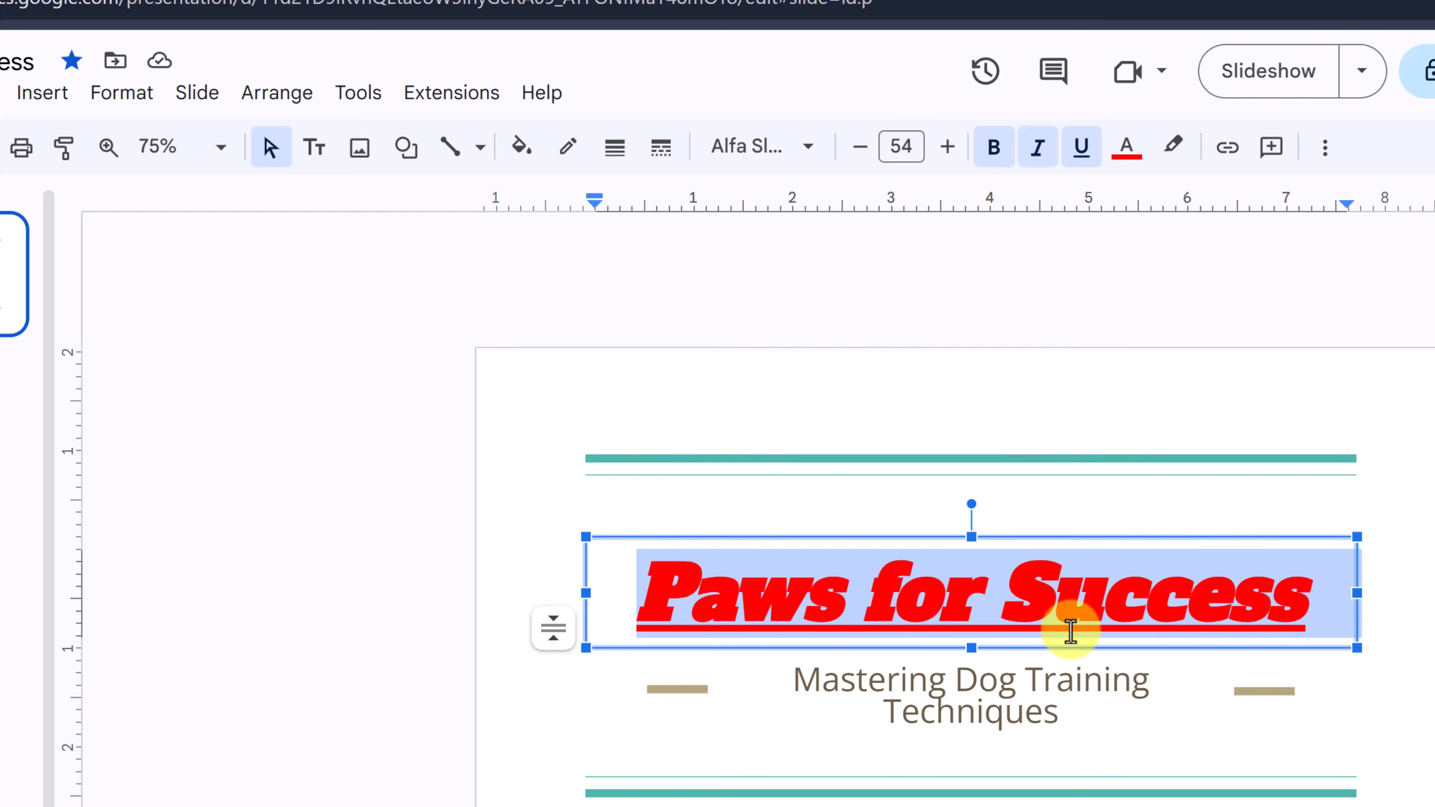
pyautogui.click(1082, 153)
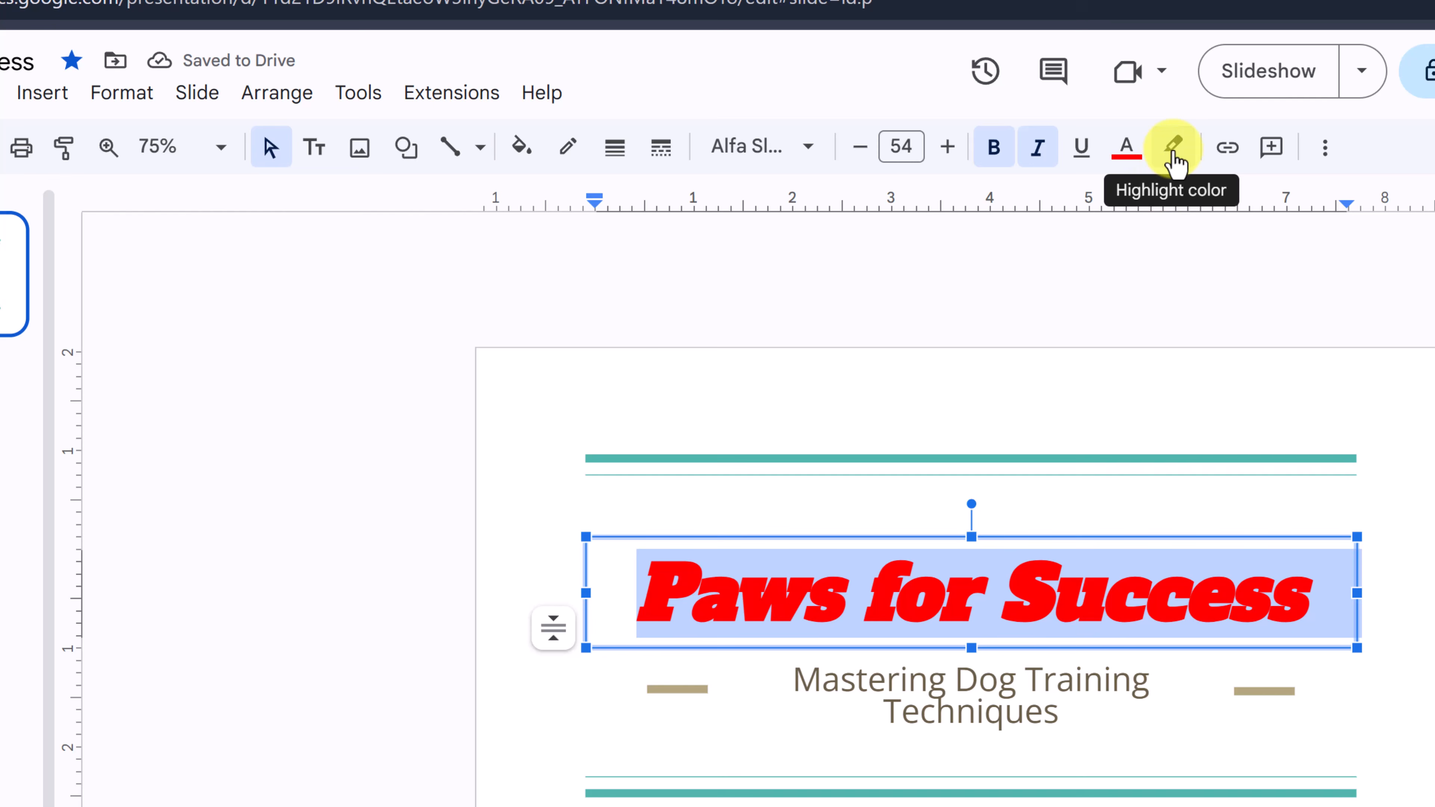
# - Apply a yellow highlight to the "Paws for Success" title text and deselect the title
pyautogui.click(1176, 159)
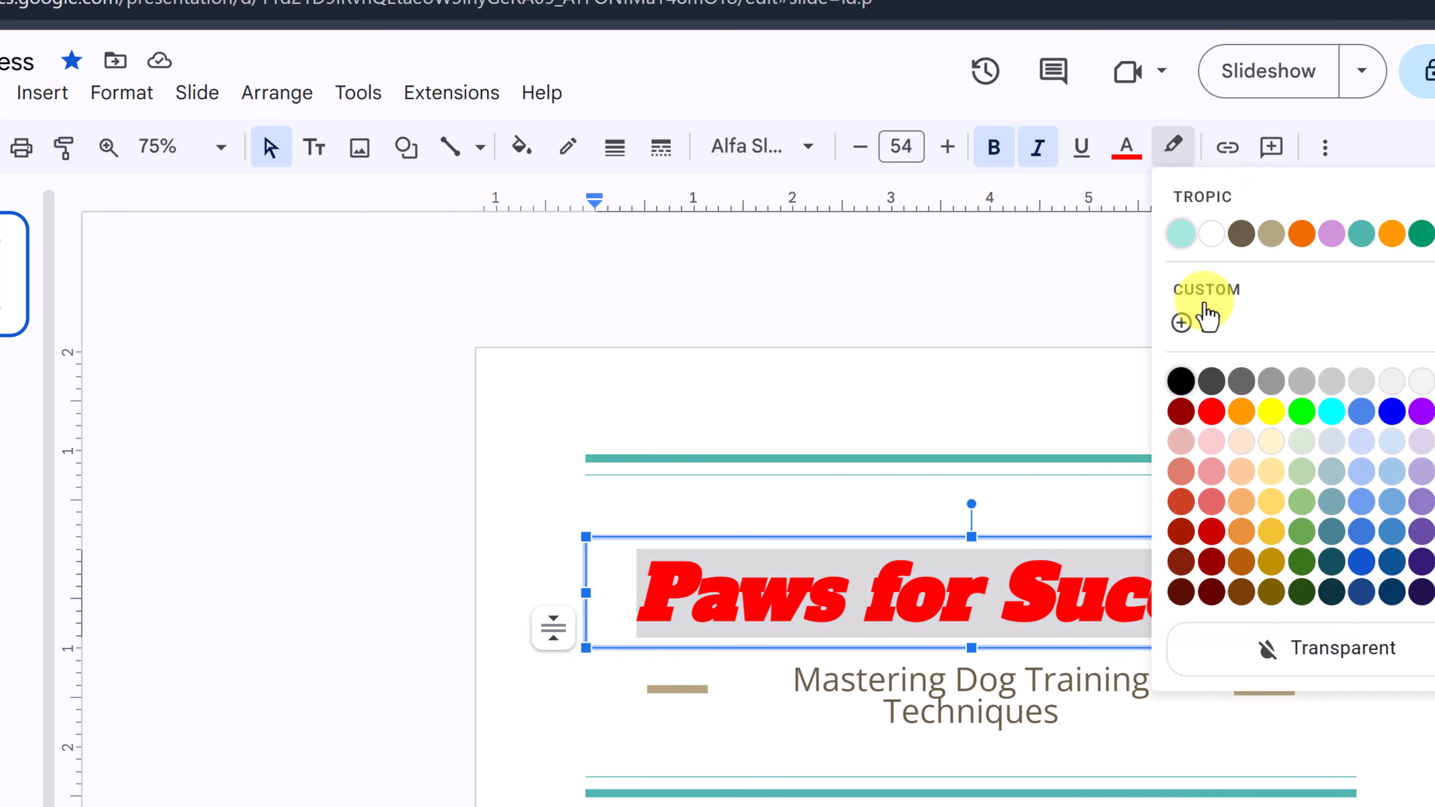
pyautogui.click(1271, 416)
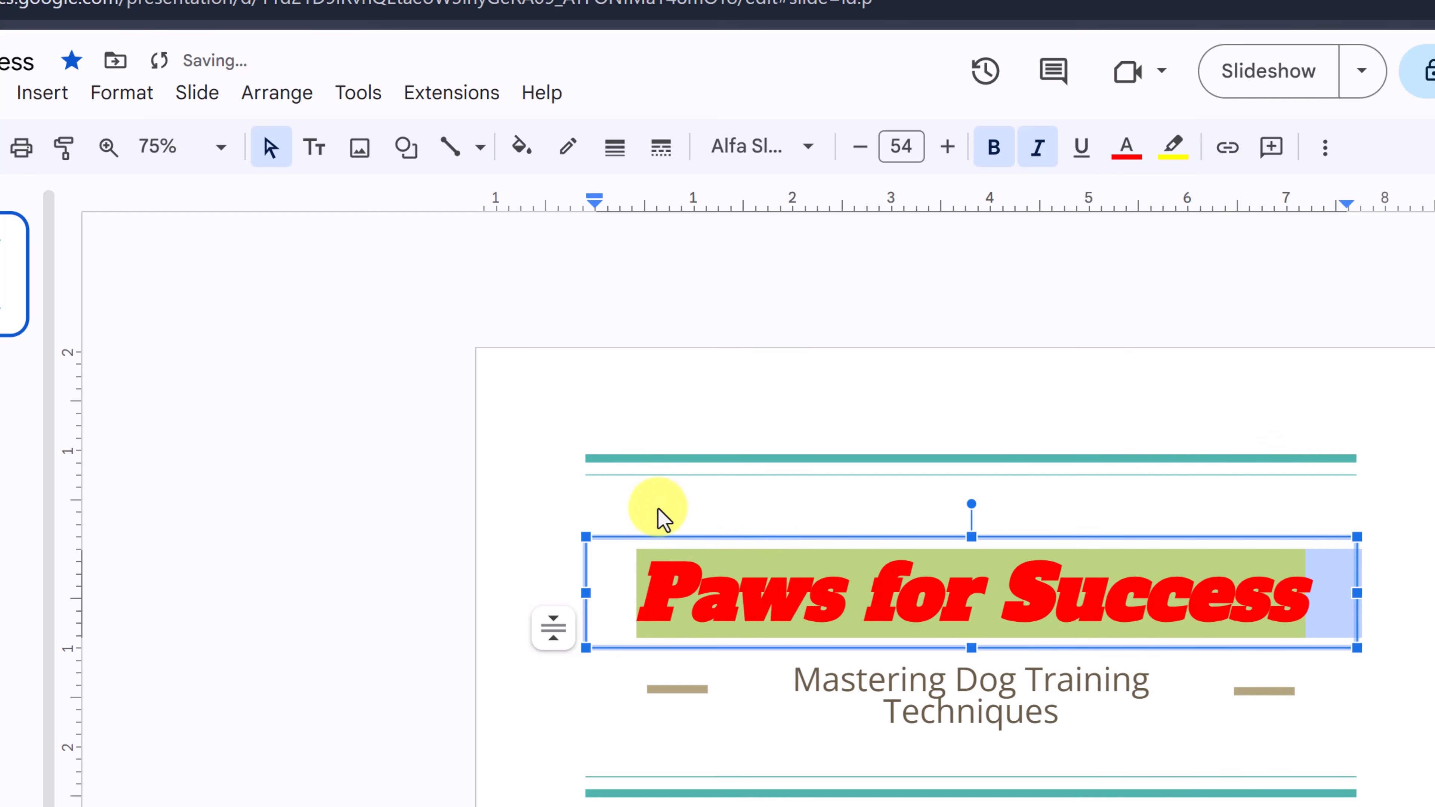
pyautogui.click(538, 523)
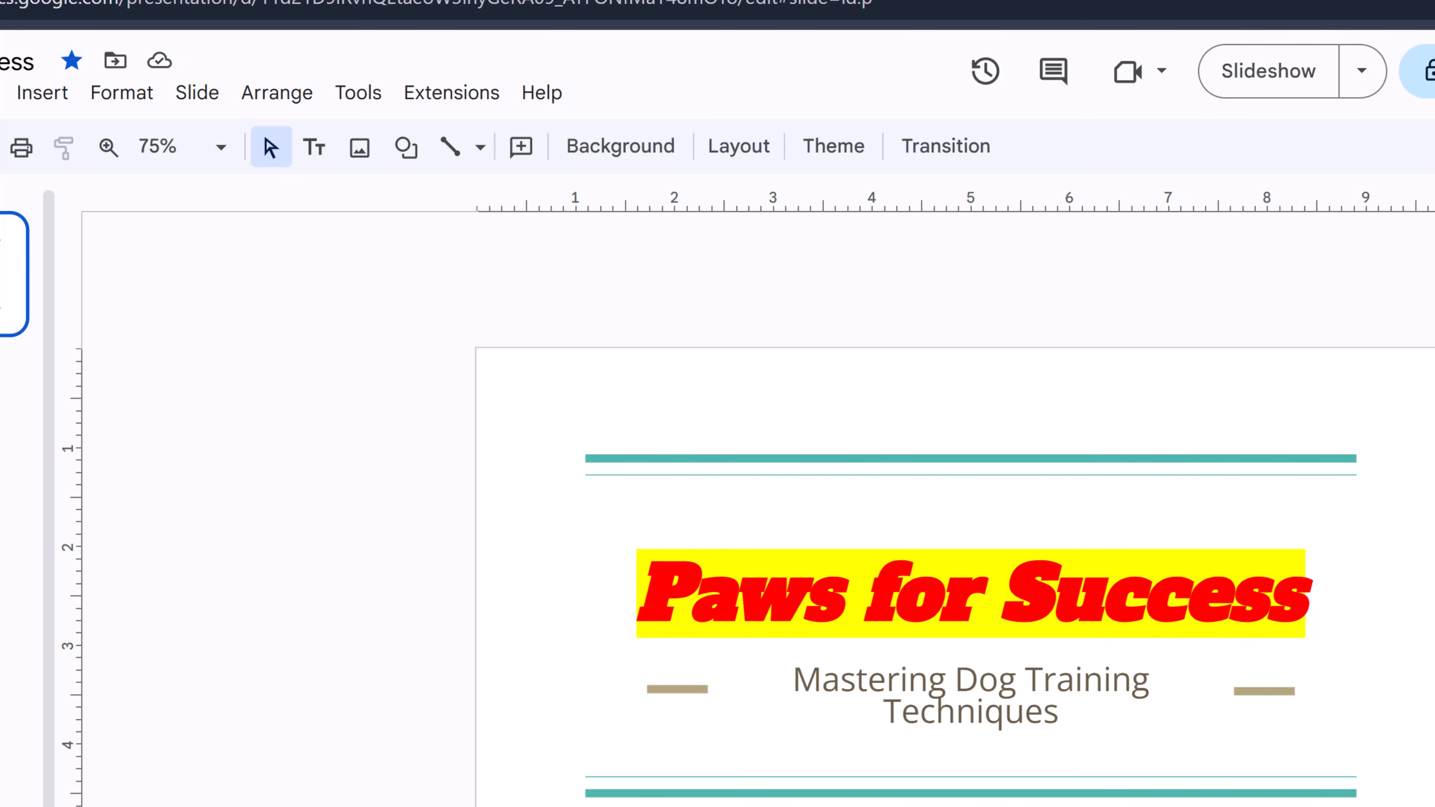
# - Undo the title's highlight, underline, italic, font and text color changes
pyautogui.hotkey('ctrl', 'z')
pyautogui.hotkey('ctrl', 'z')
pyautogui.hotkey('ctrl', 'z')
pyautogui.hotkey('ctrl', 'z')
pyautogui.hotkey('ctrl', 'z')
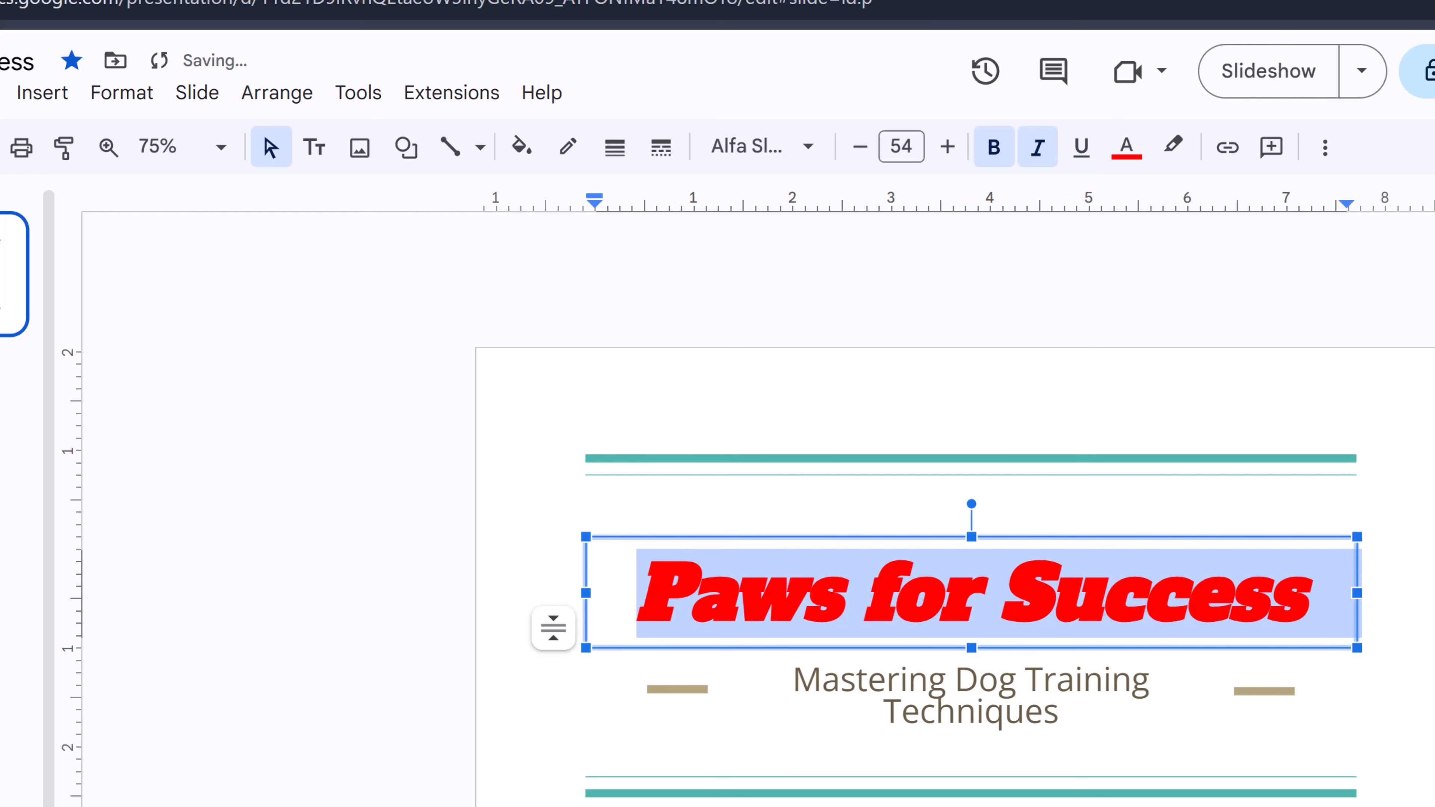
pyautogui.hotkey('ctrl', 'z')
pyautogui.hotkey('ctrl', 'z')
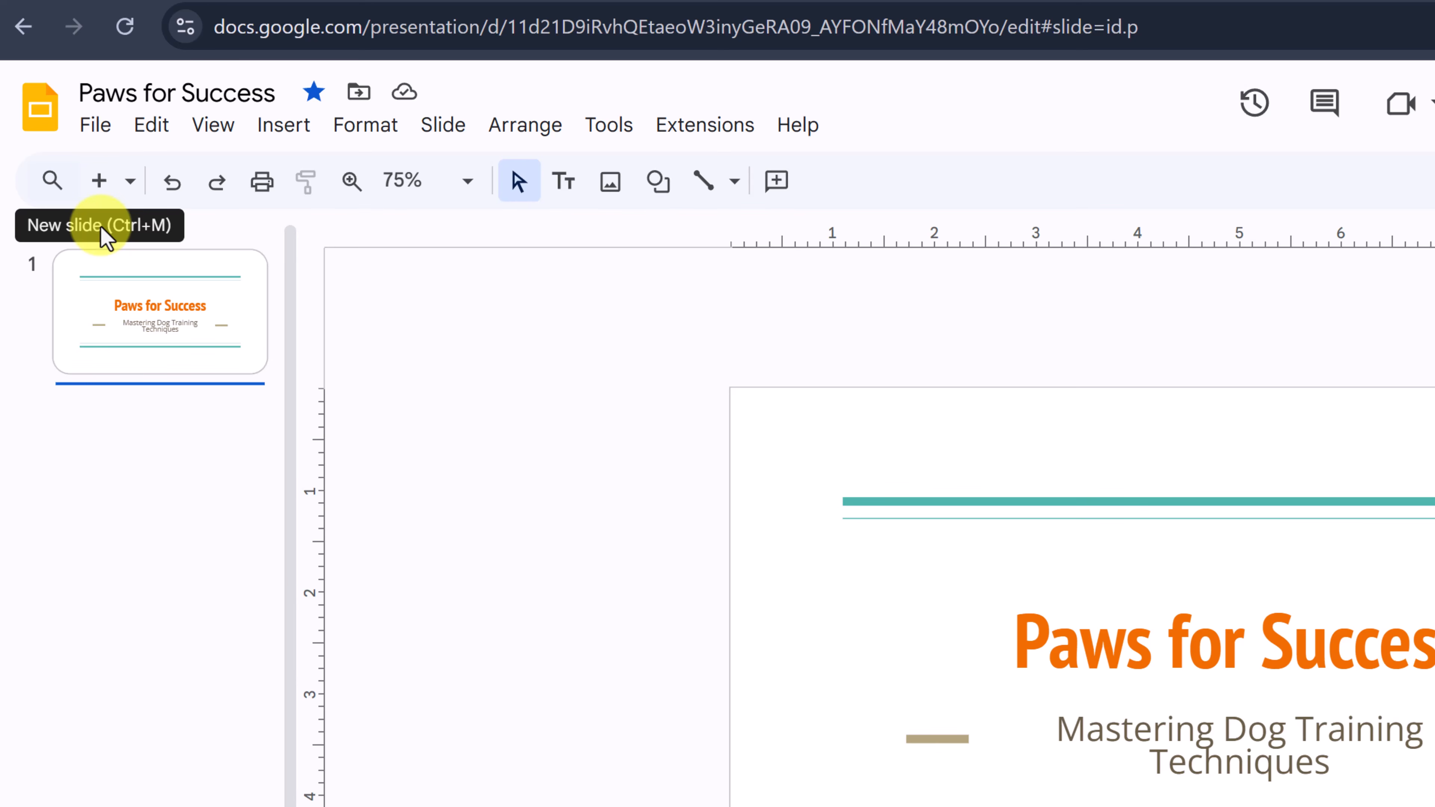
# - Add a new slide after the title slide
pyautogui.click(99, 181)
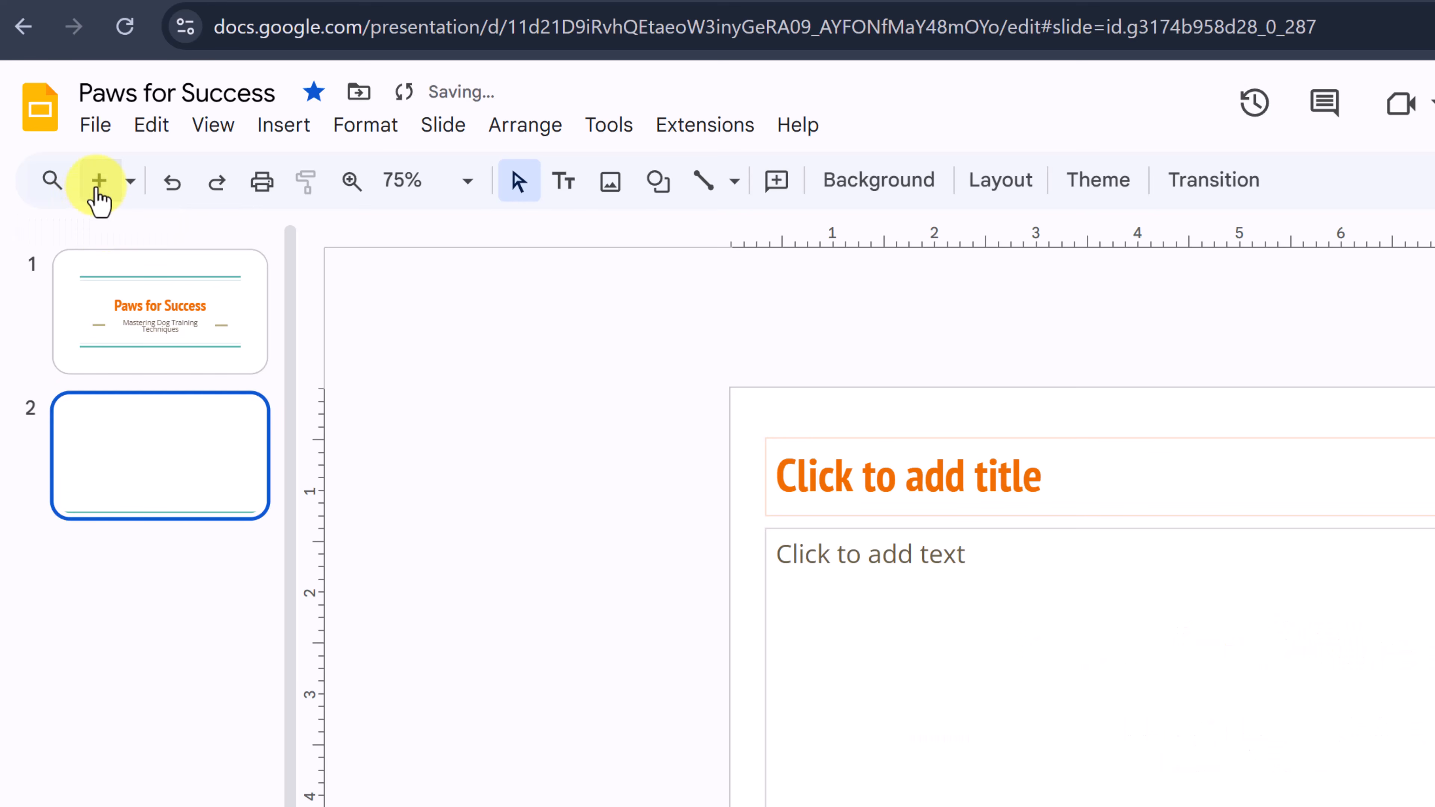
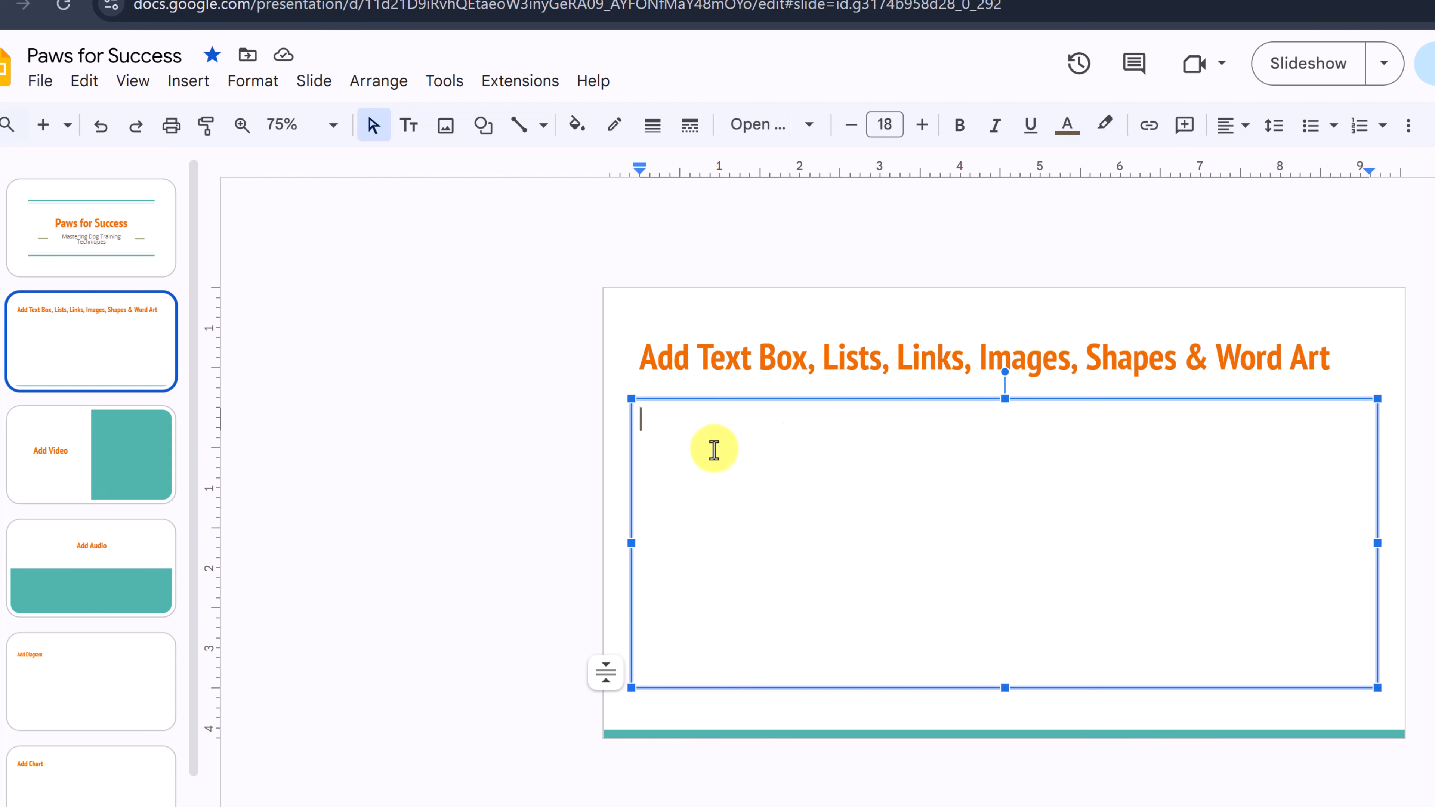
# - Delete slide 2's body placeholder and draw a text box about 5.4 in wide below the title, containing "Hello"
pyautogui.click(765, 396)
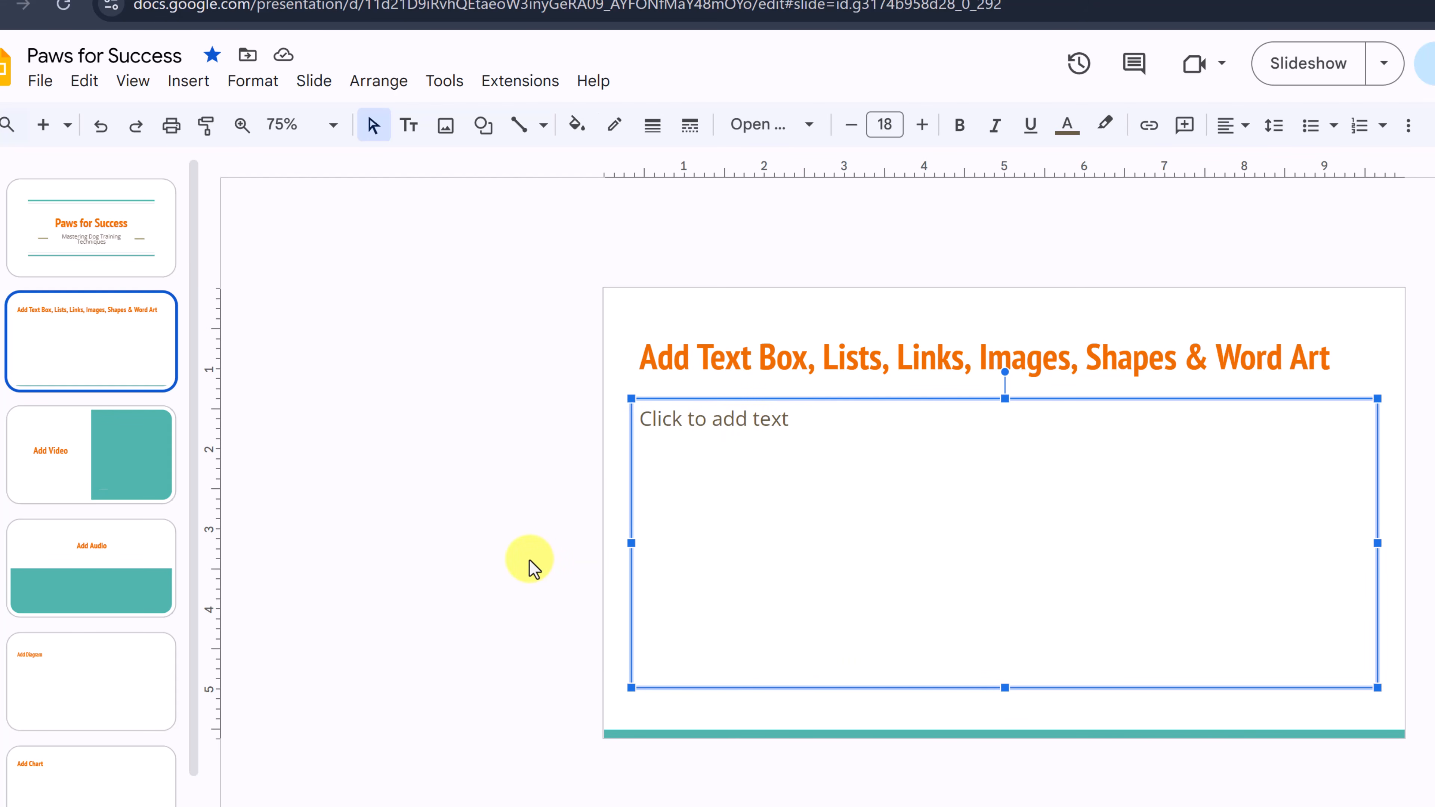
pyautogui.press('Delete')
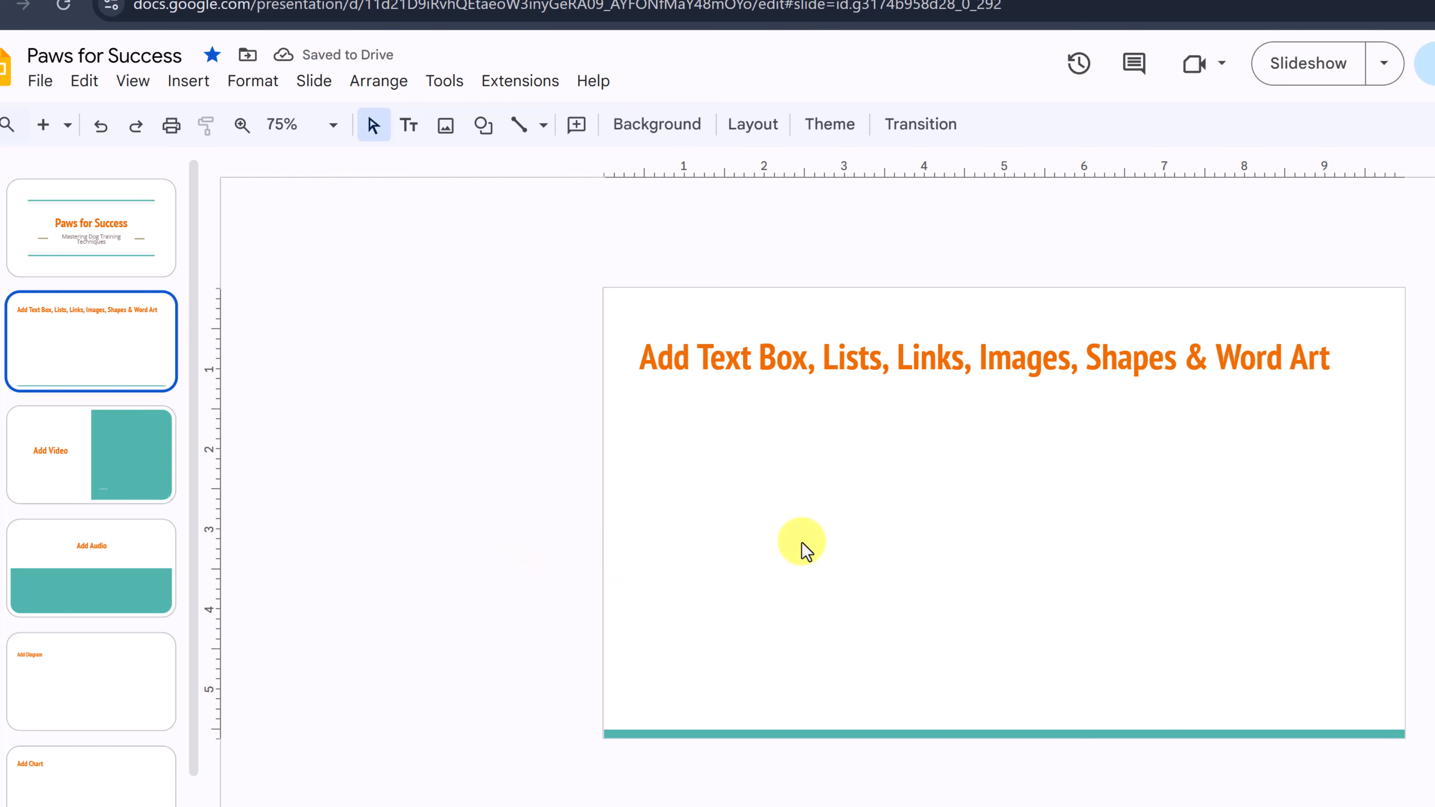
pyautogui.click(188, 82)
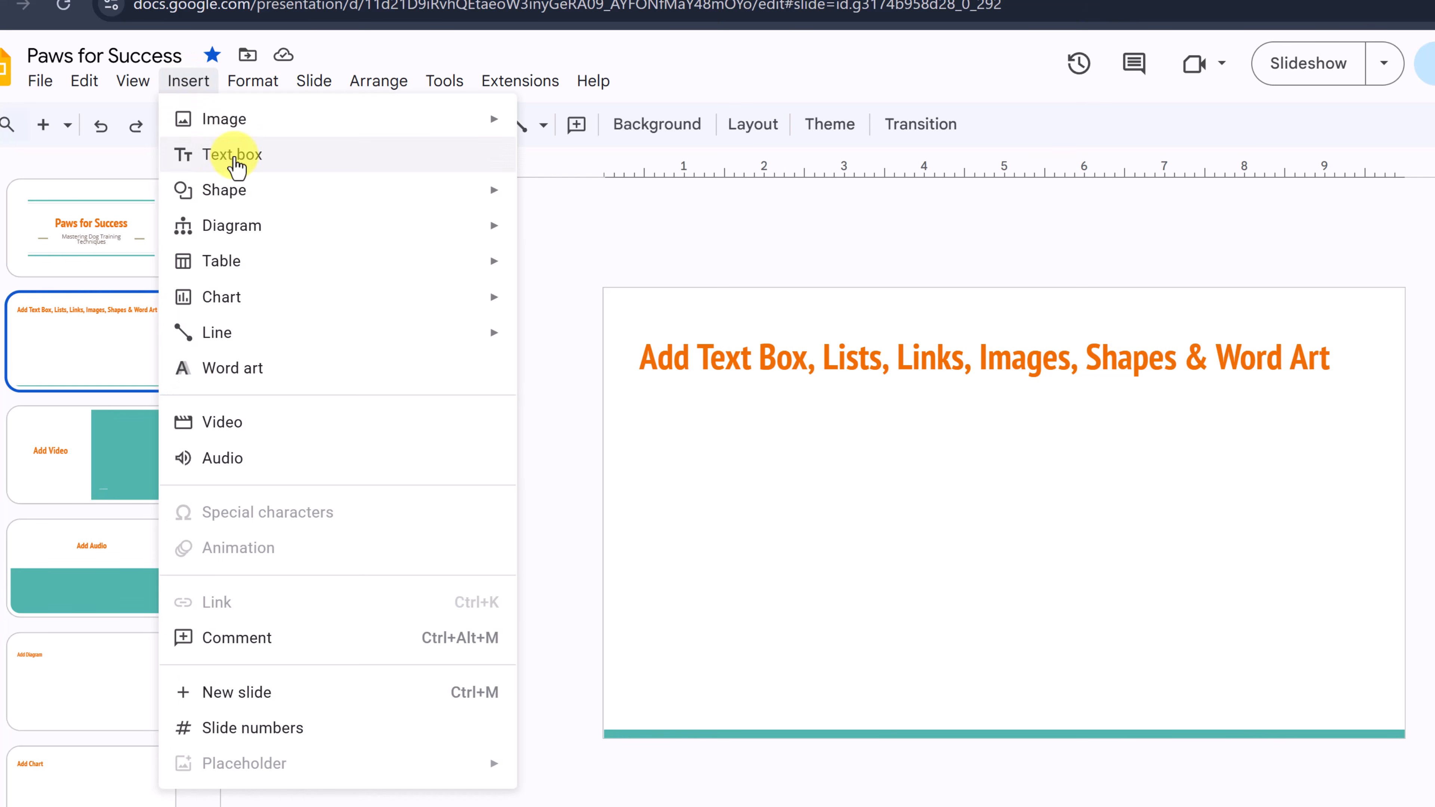
pyautogui.click(197, 154)
pyautogui.moveTo(662, 443); pyautogui.dragTo(1092, 631)
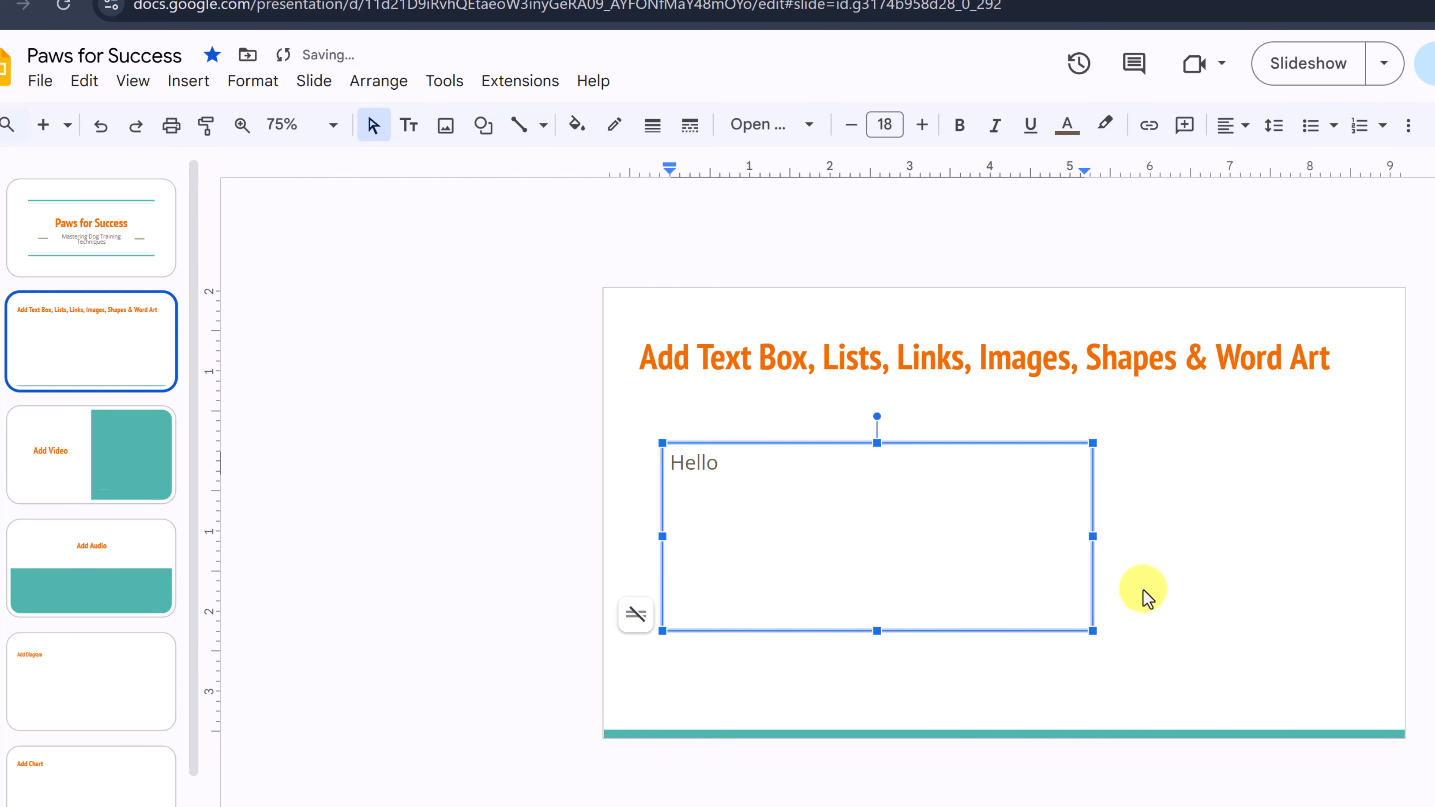
pyautogui.click(1227, 610)
# - Draw a second text box about 2.5 in wide in the slide's lower-right area, containing "Hello"
pyautogui.click(189, 81)
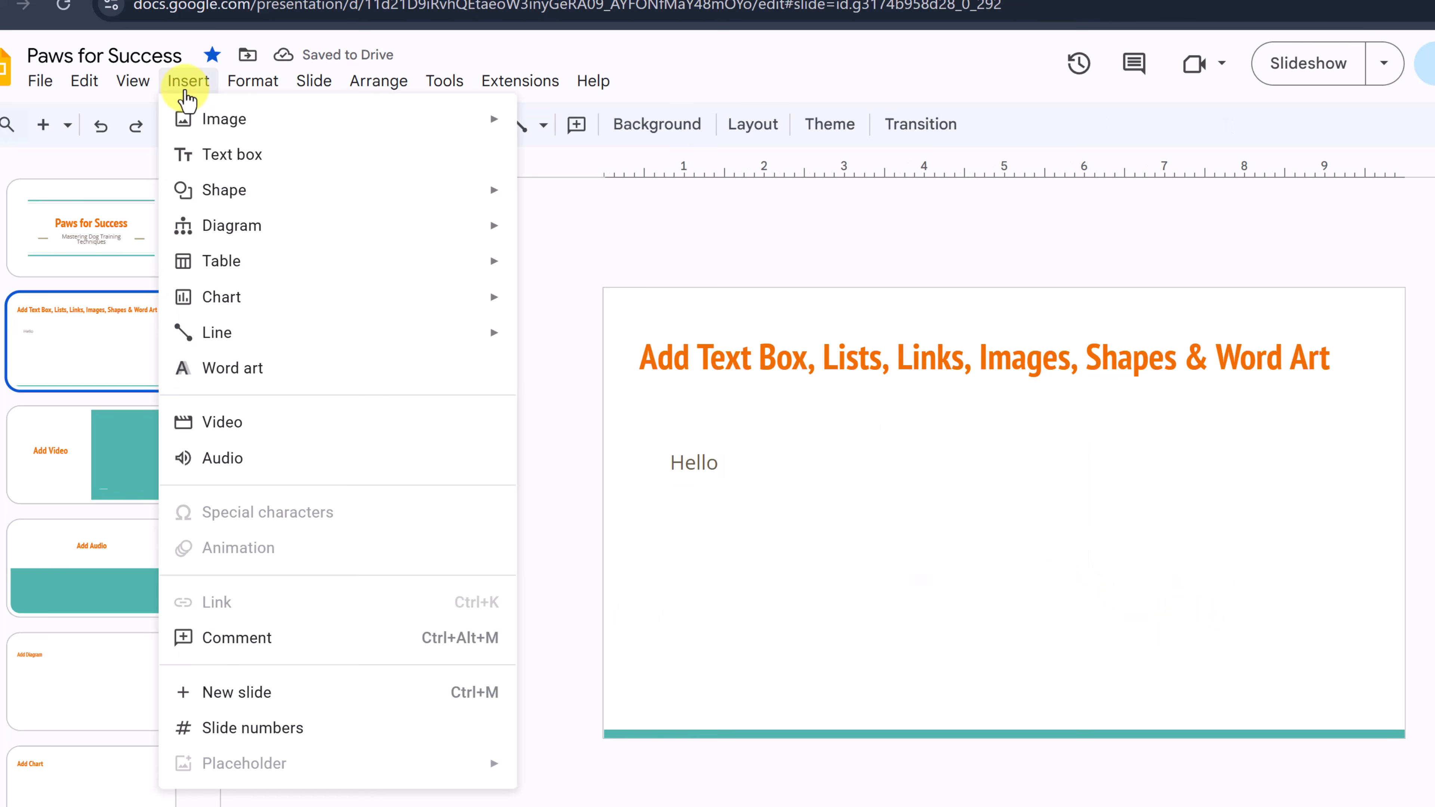
pyautogui.click(212, 154)
pyautogui.moveTo(1148, 574); pyautogui.dragTo(1341, 694)
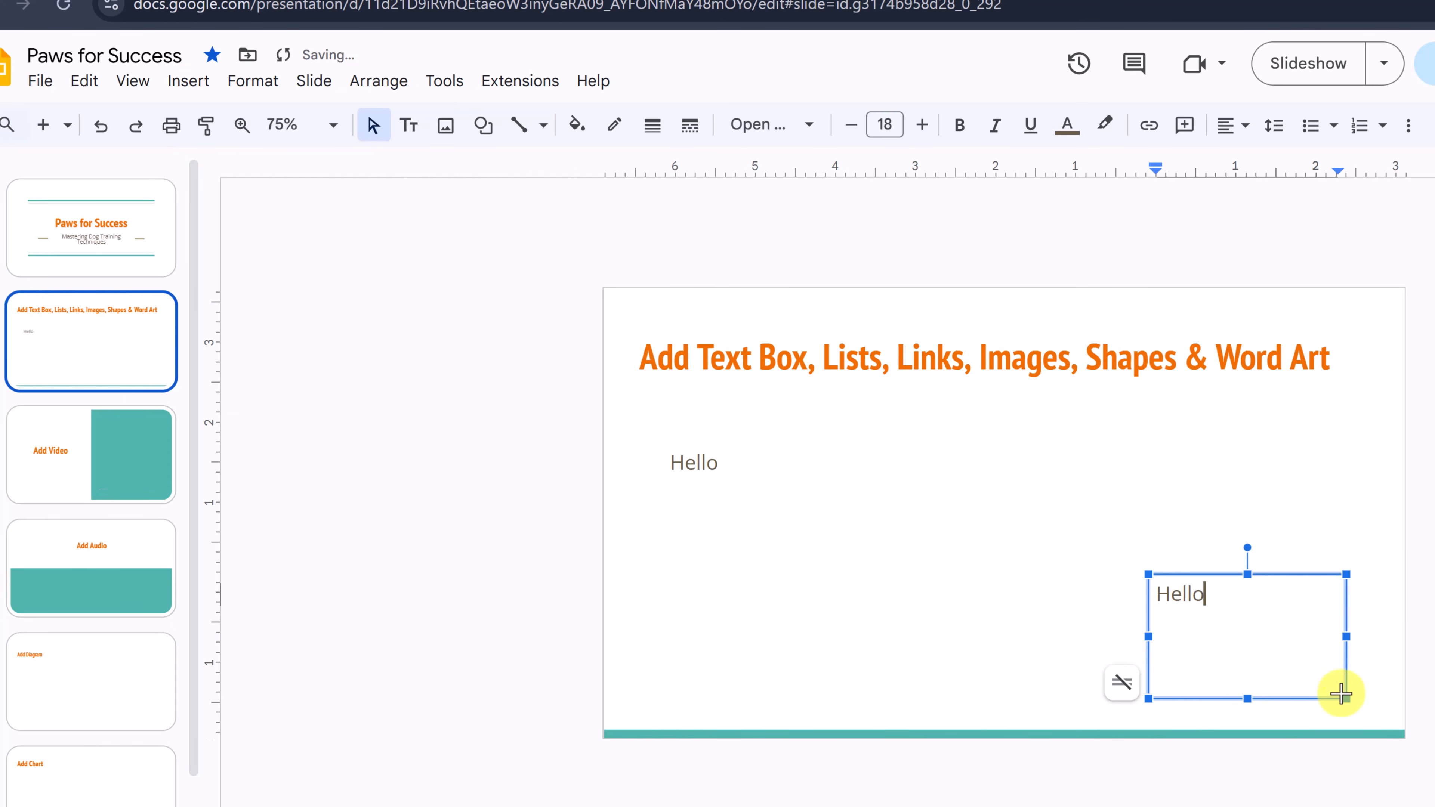
pyautogui.click(1325, 518)
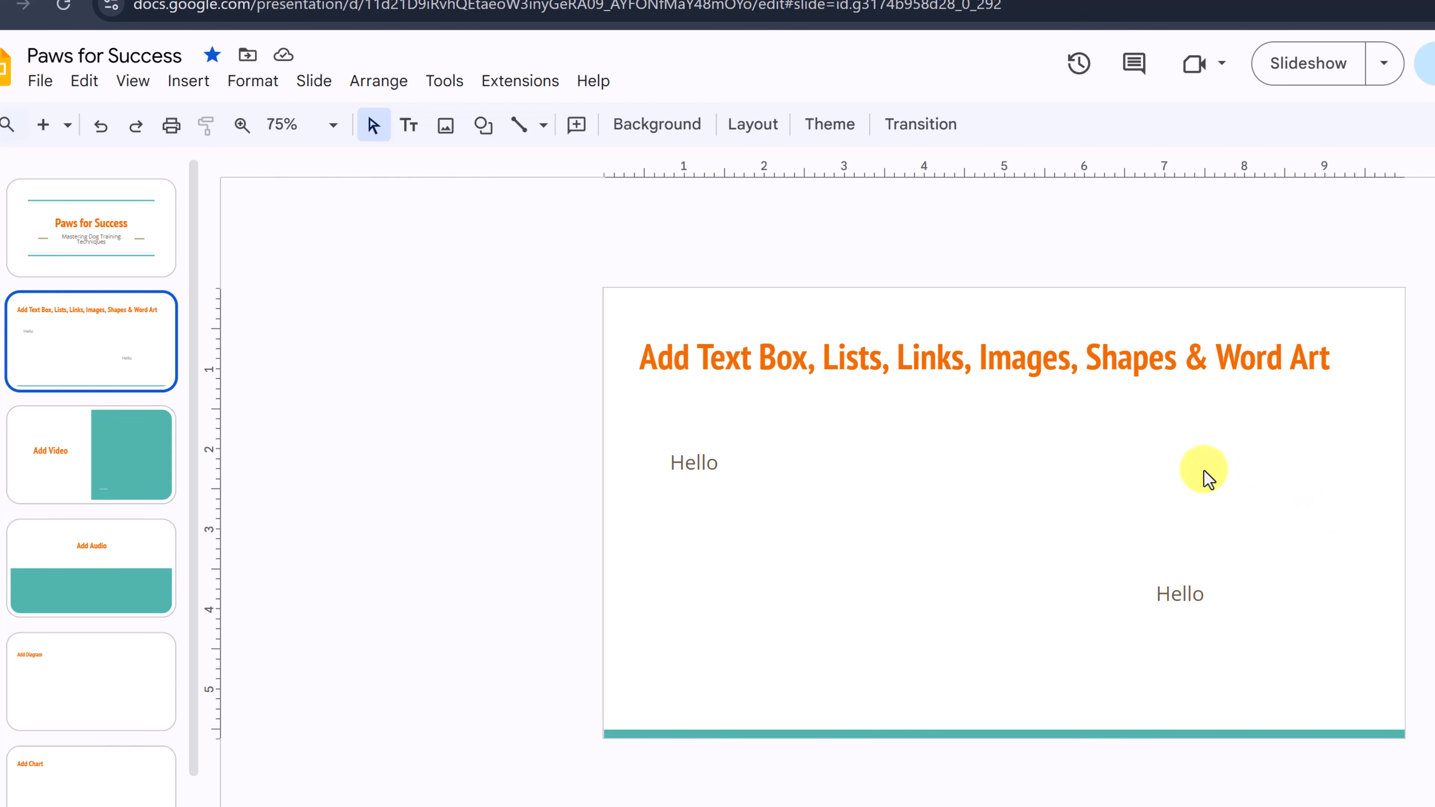
# - Undo both "Hello" text boxes and the deletion of slide 2's body placeholder
pyautogui.hotkey('ctrl', 'z')
pyautogui.hotkey('ctrl', 'z')
pyautogui.hotkey('ctrl', 'z')
pyautogui.hotkey('ctrl', 'z')
pyautogui.hotkey('ctrl', 'z')
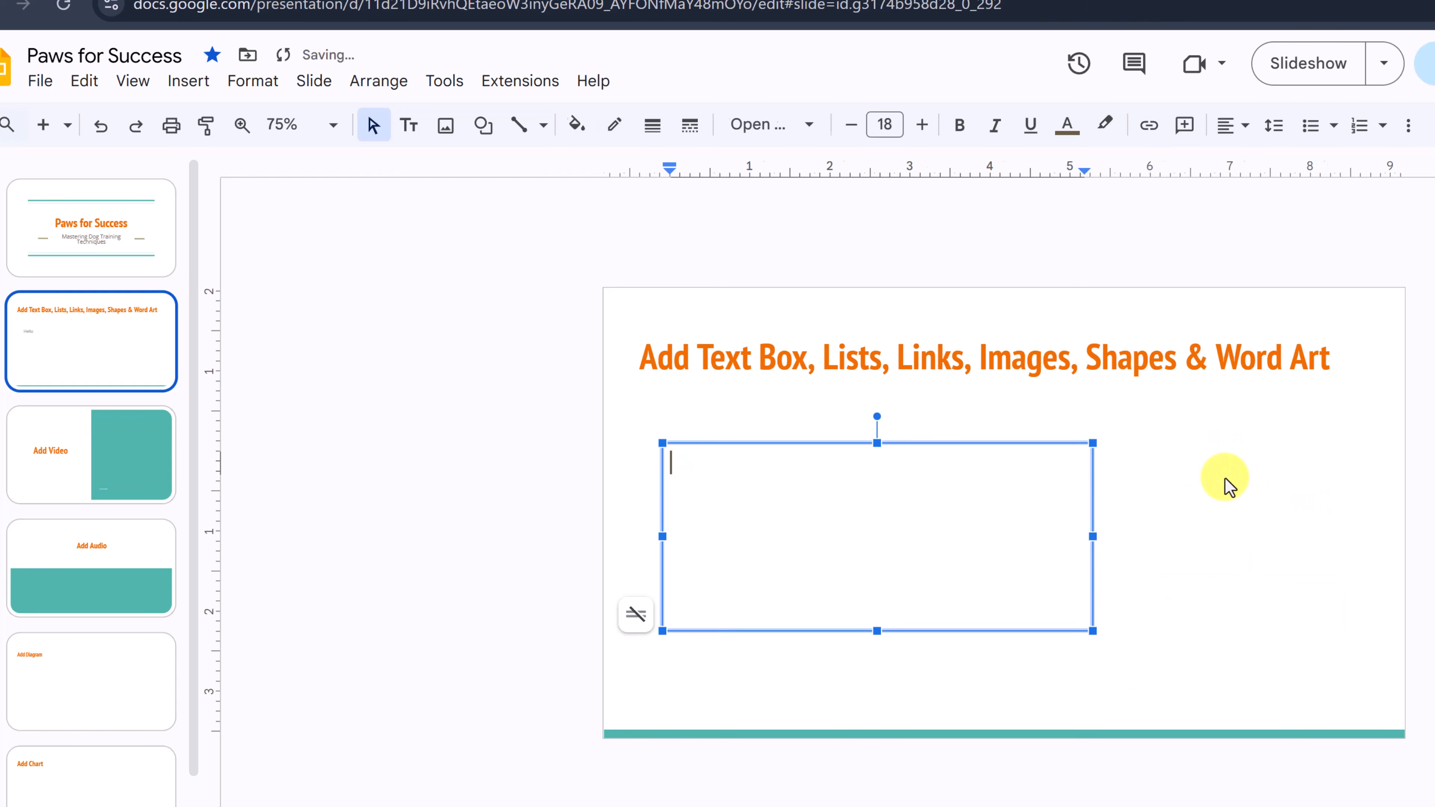
# - Try a numbered list in slide 2's empty body placeholder, and remove the numbering
pyautogui.click(1048, 532)
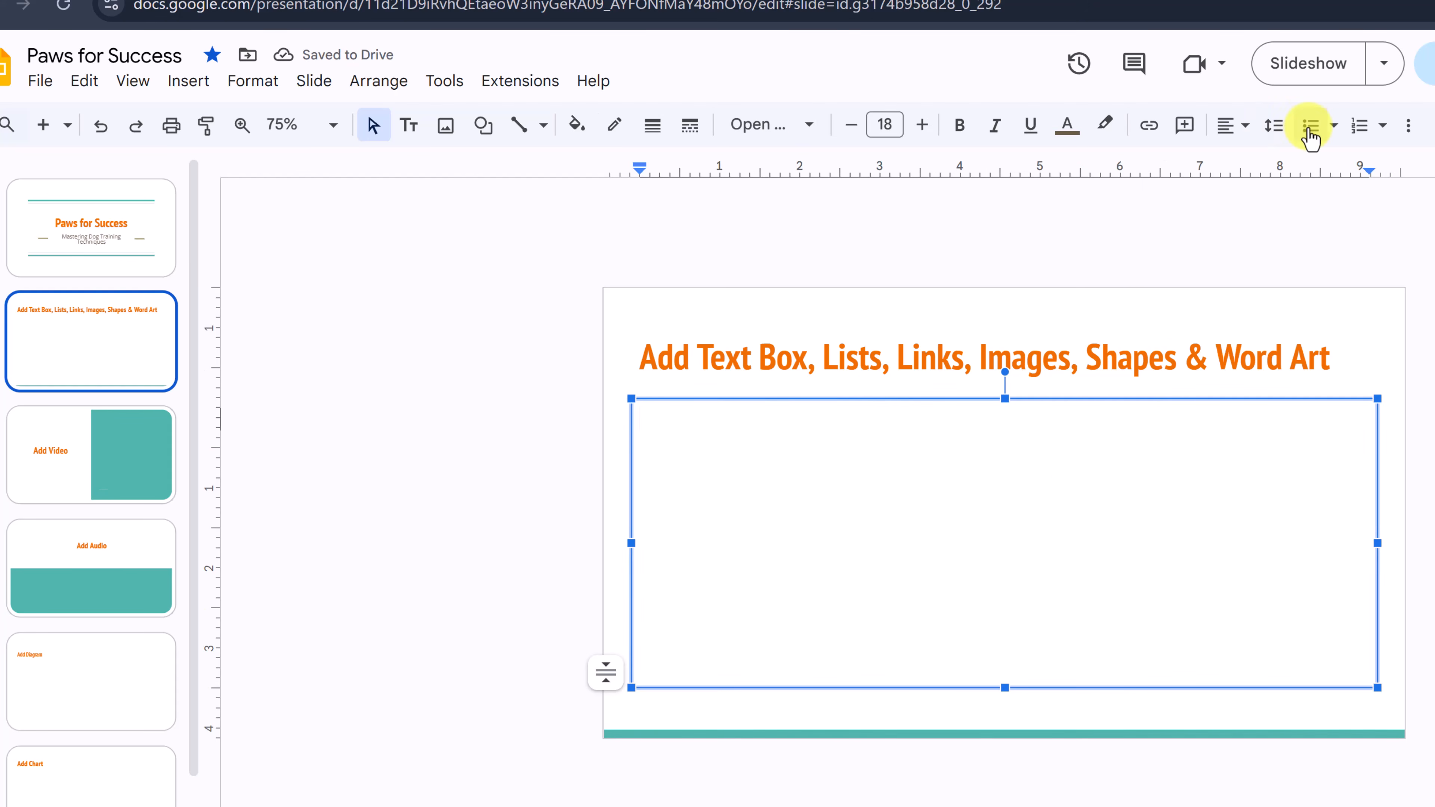
pyautogui.click(1360, 137)
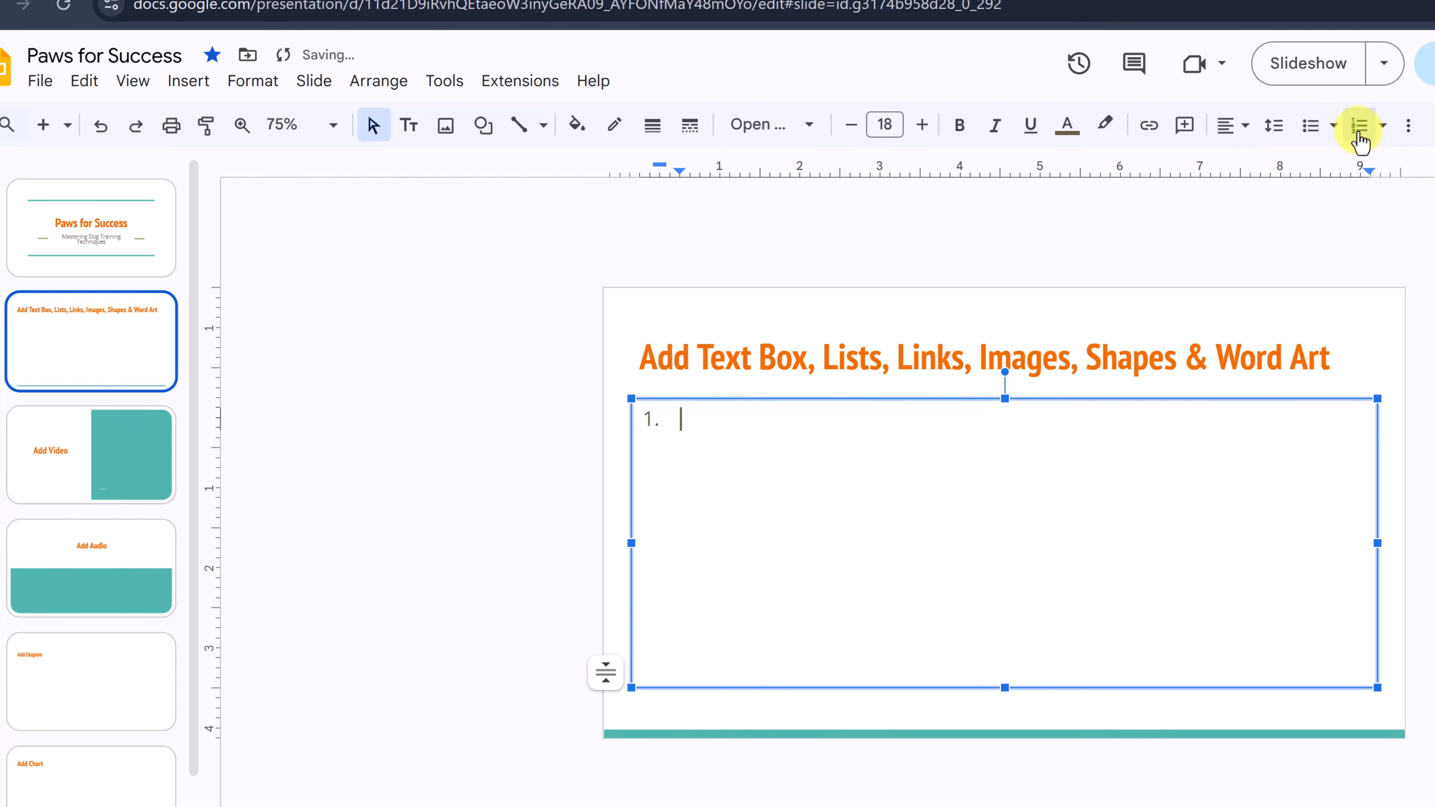
pyautogui.press('BackSpace')
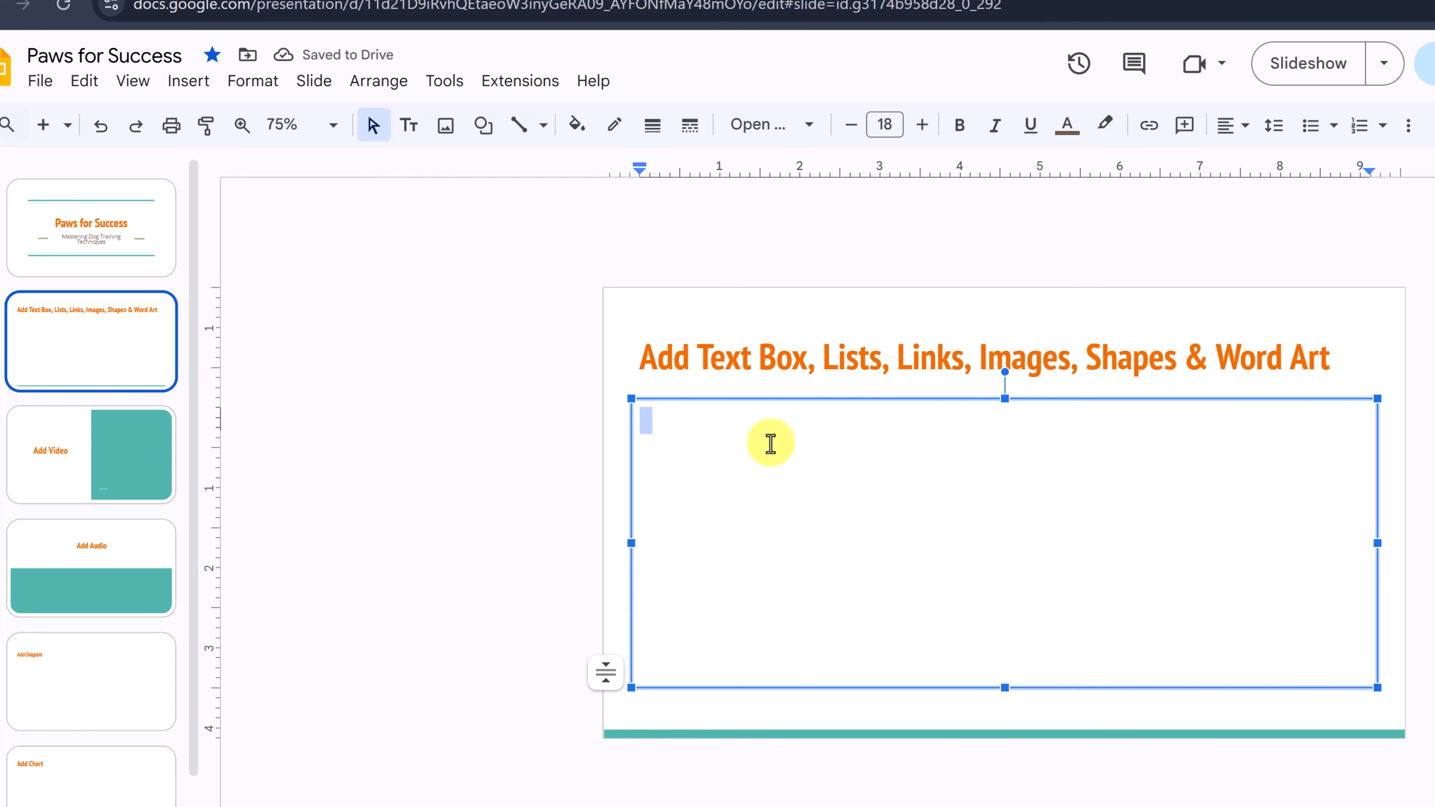
# - Fill the body with "Positive Reinforcement" and "Negative Reinforcement", each followed by its two technique lines, and format all six lines as a bulleted list
pyautogui.write('Positive Reinforcement Reward good behavior with treats, praise, or petting Clicker training: Use a clicker to mark desired behaviors and then reward Negative Reinforcement Remove unpleasant stimuli when the dog performs the desired behavior Interruption: Interrupt unwanted behavior with a loud noise or clap')
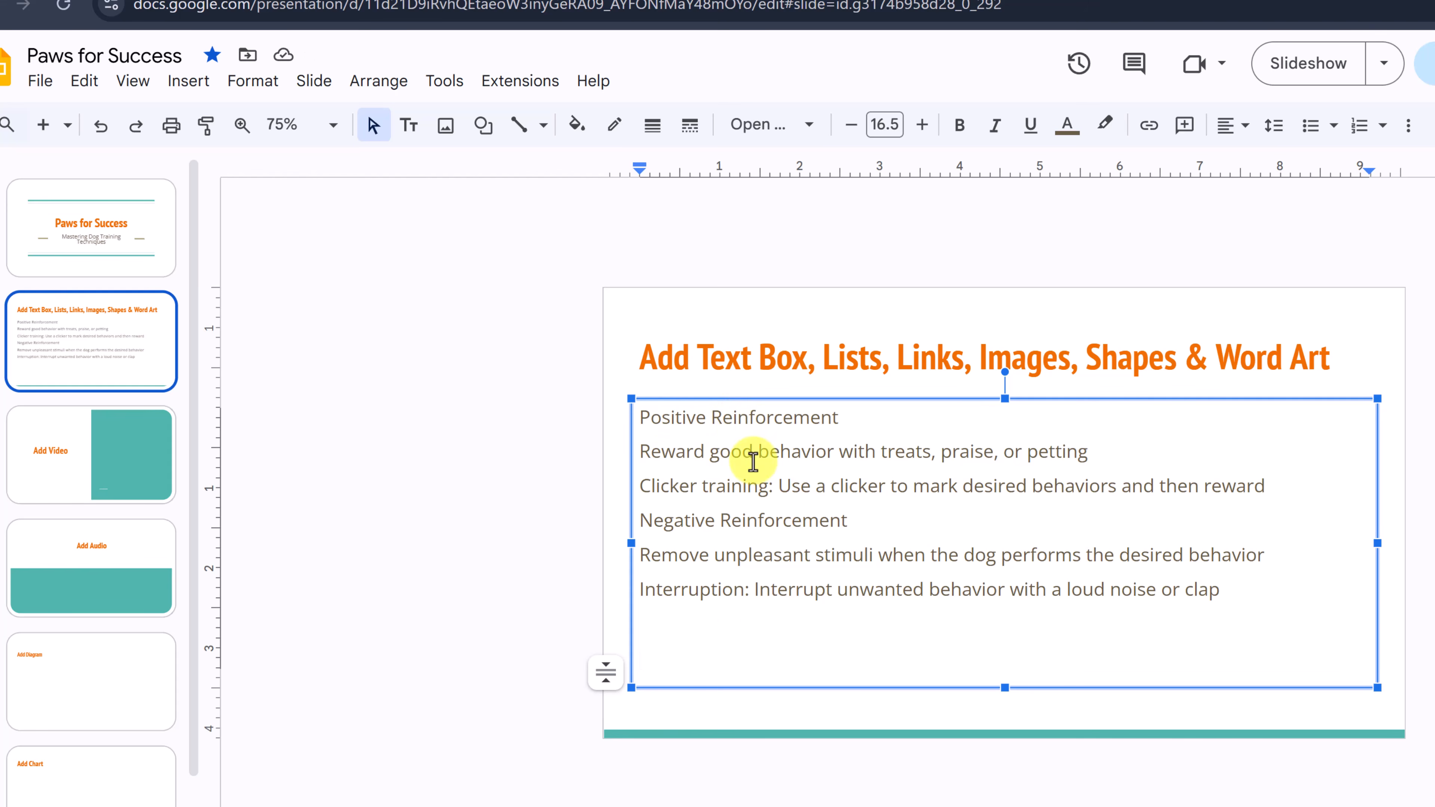
pyautogui.click(734, 418)
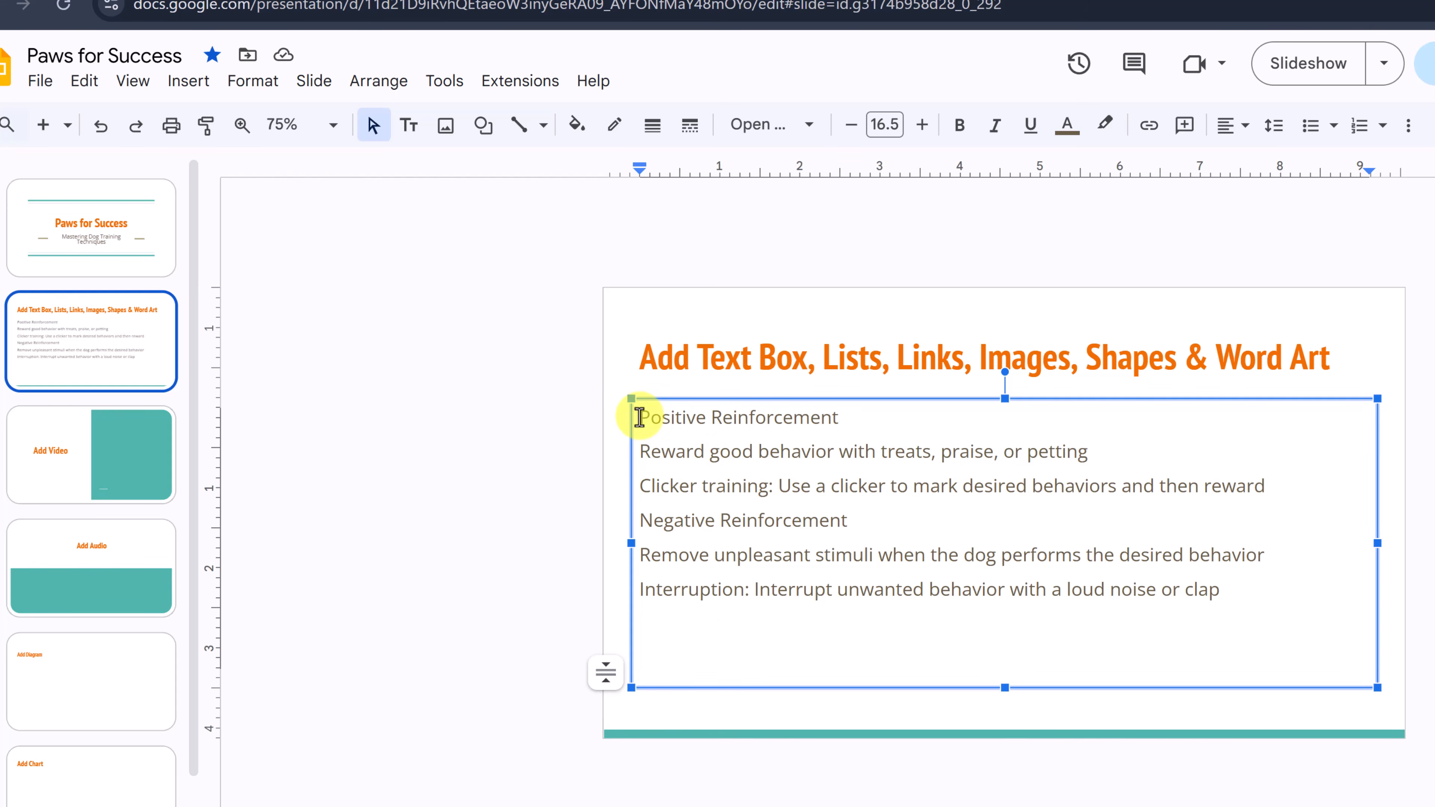
pyautogui.moveTo(639, 417); pyautogui.dragTo(1272, 599)
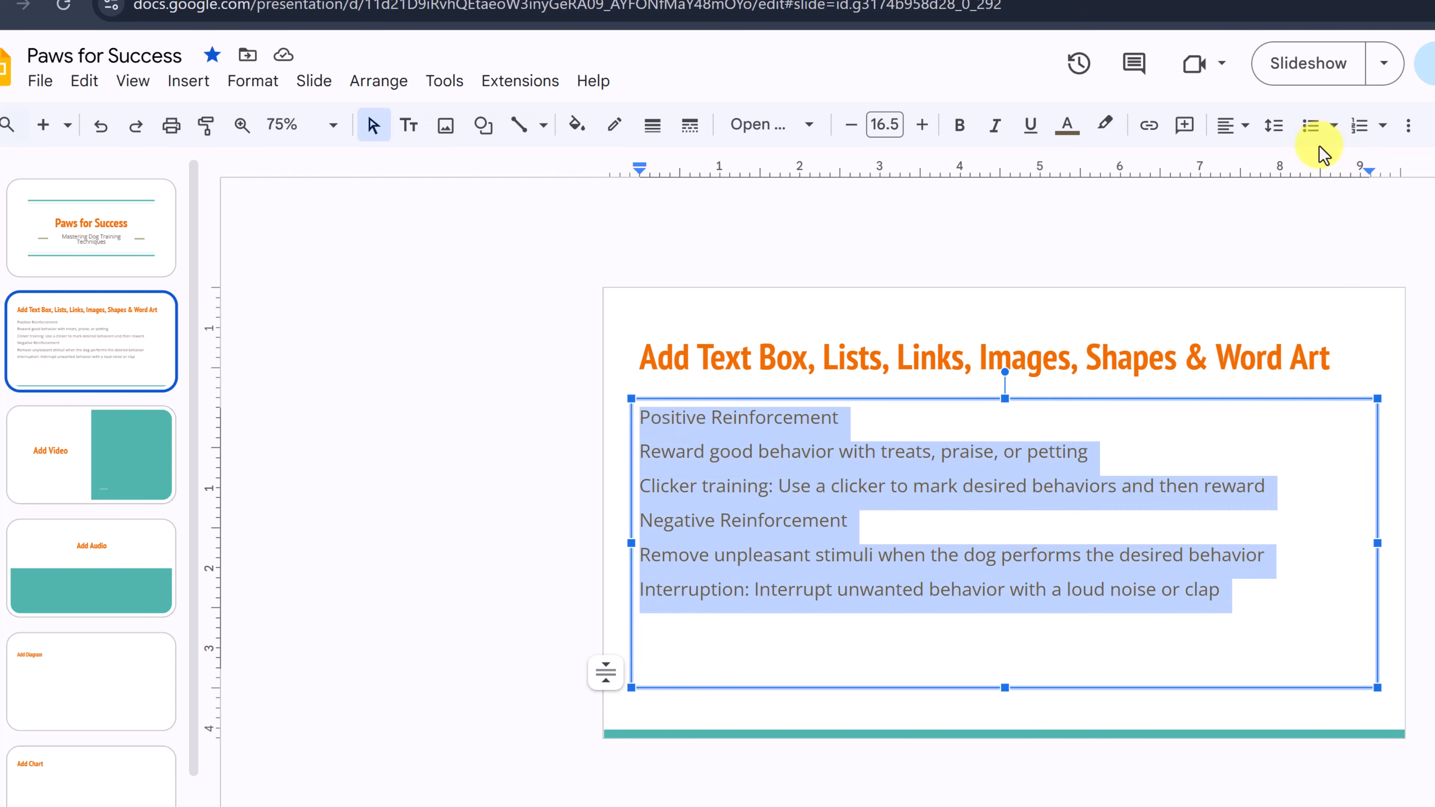
pyautogui.click(1310, 139)
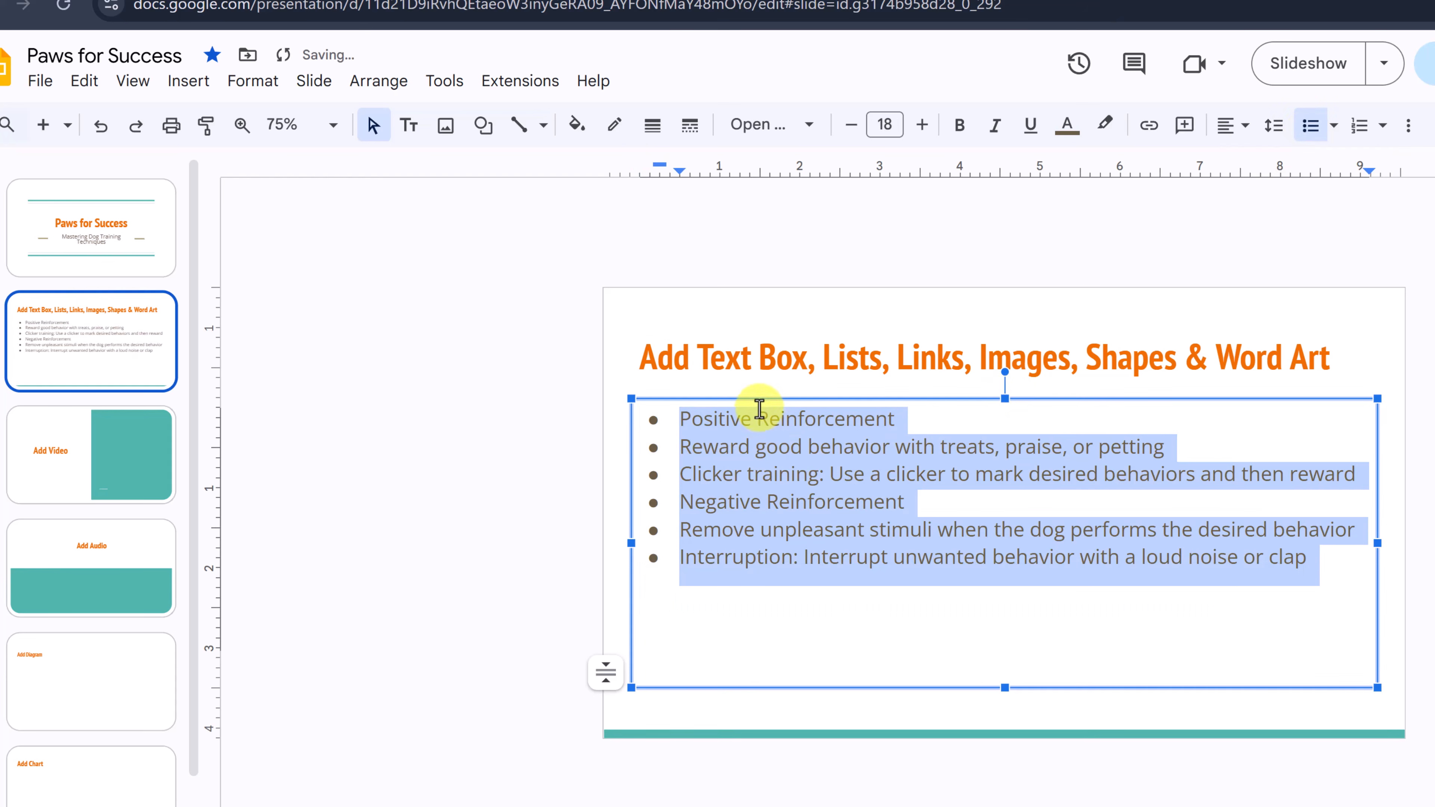
pyautogui.click(731, 623)
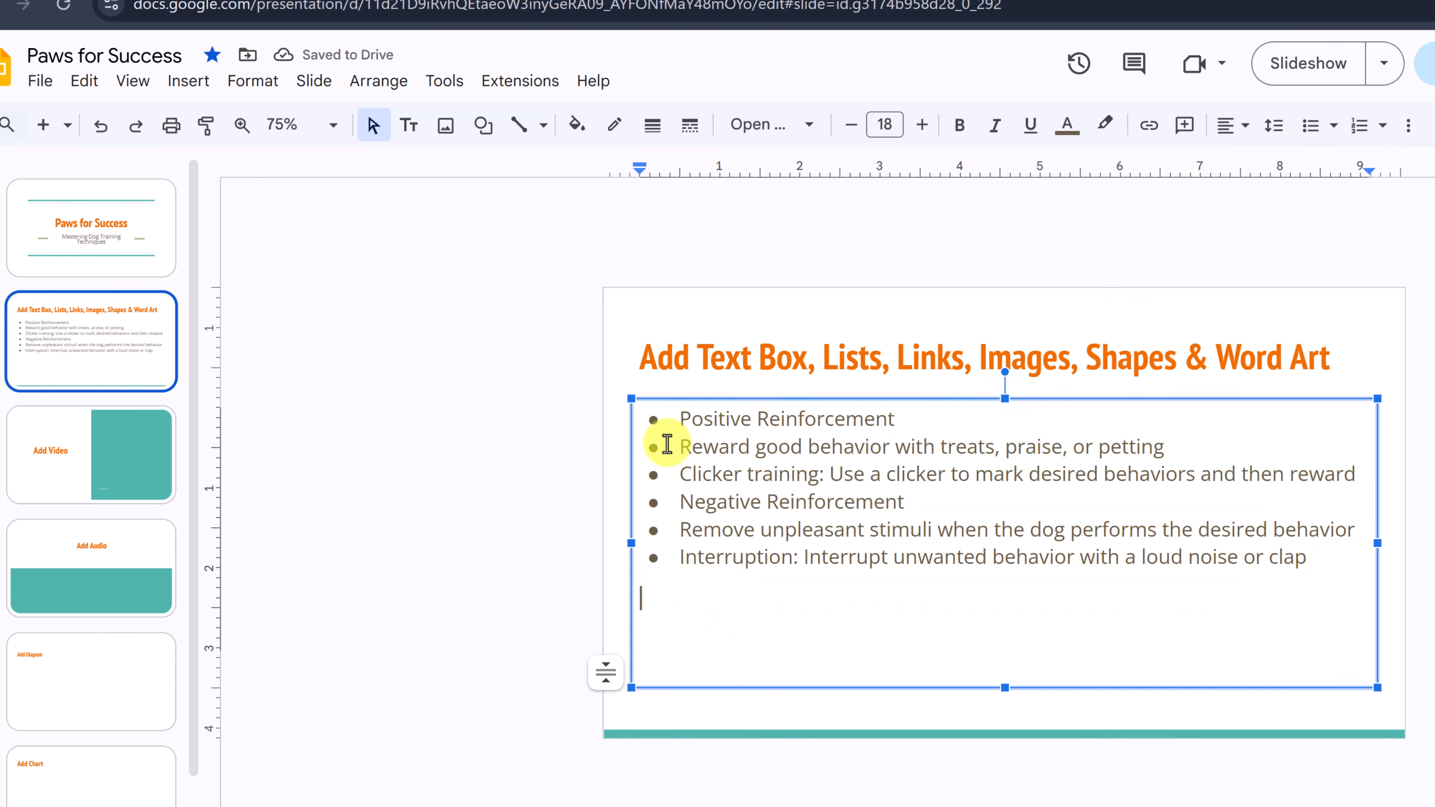
# - Indent the "Reward good behavior" and "Clicker training" bullets one level beneath "Positive Reinforcement"
pyautogui.moveTo(678, 445); pyautogui.dragTo(1358, 478)
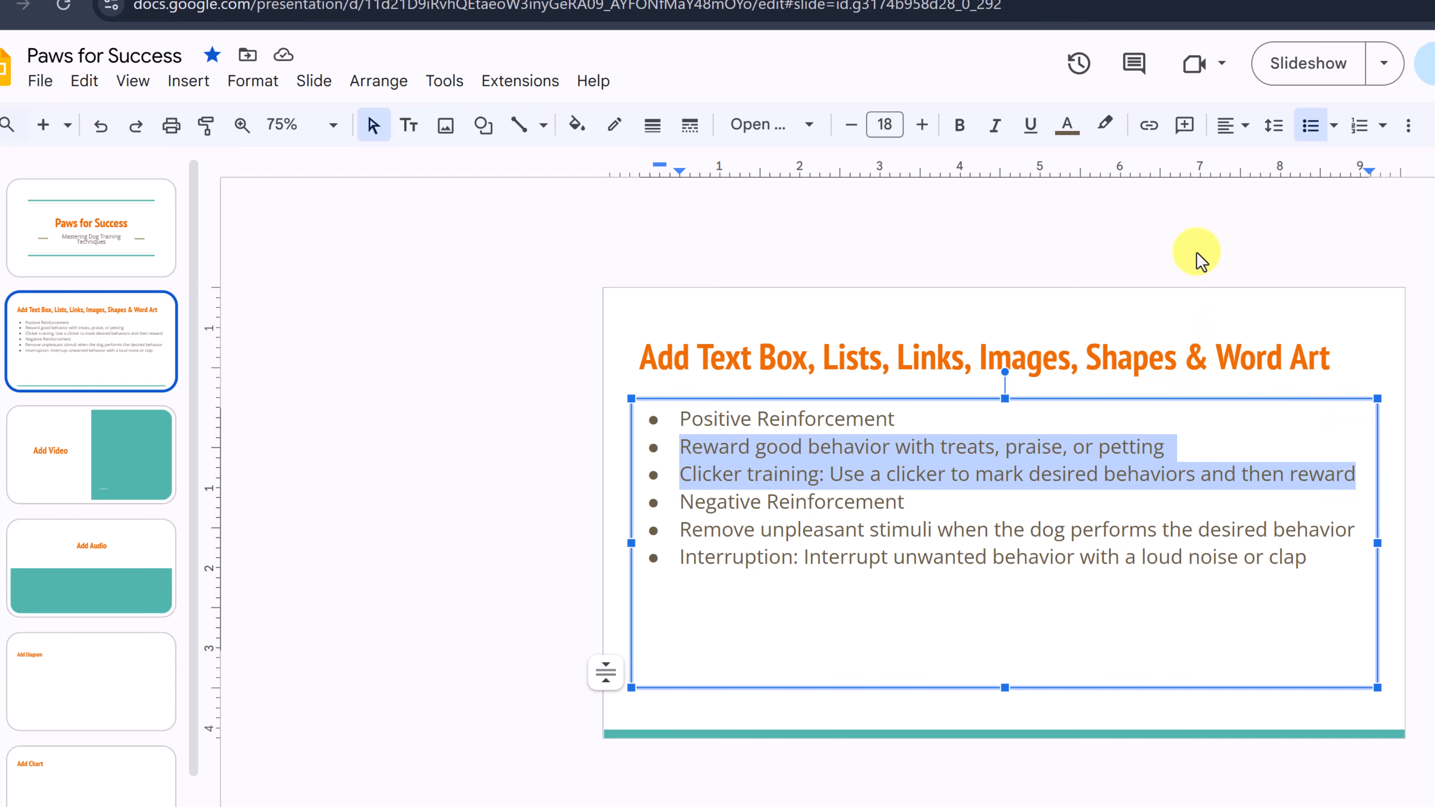
pyautogui.click(1408, 134)
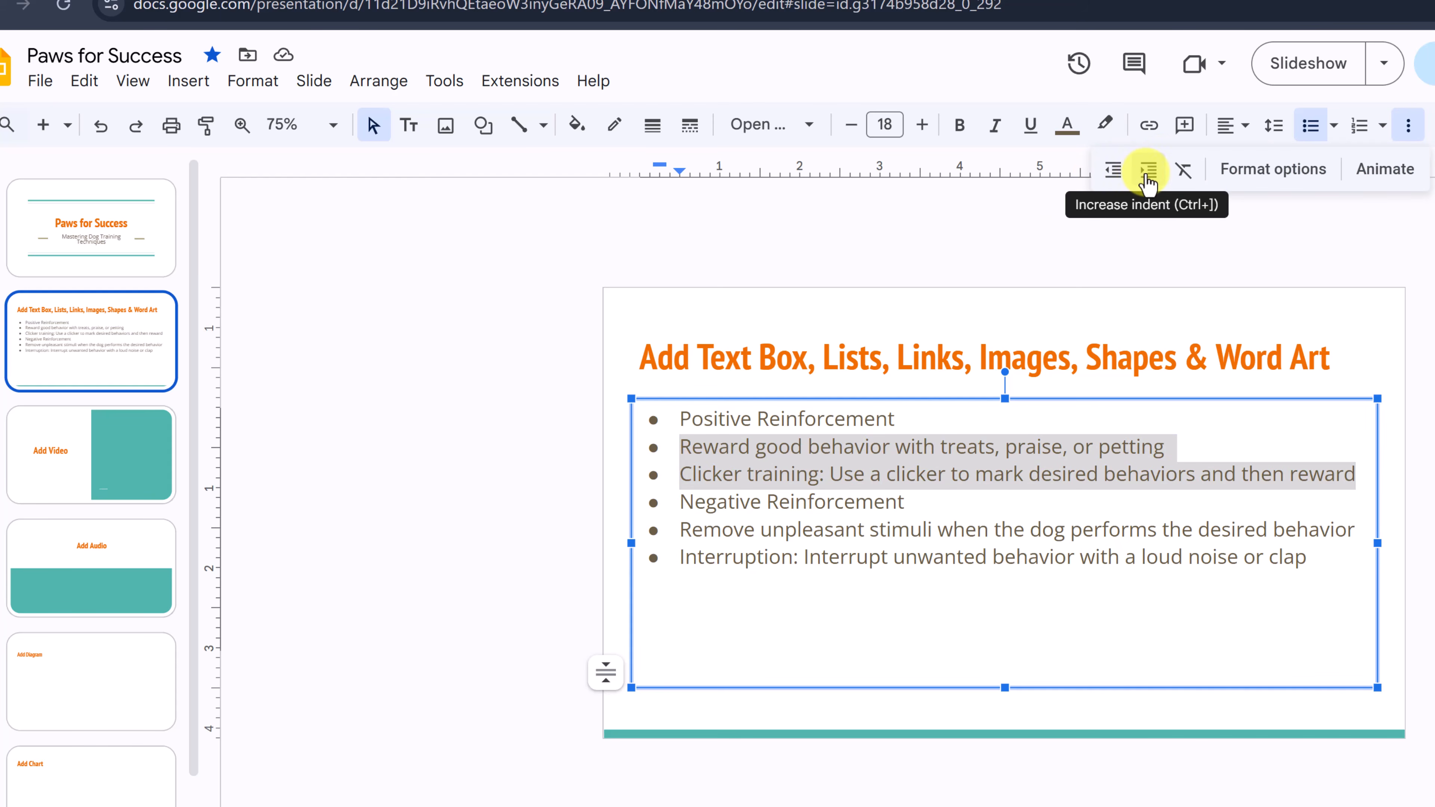
pyautogui.click(1148, 180)
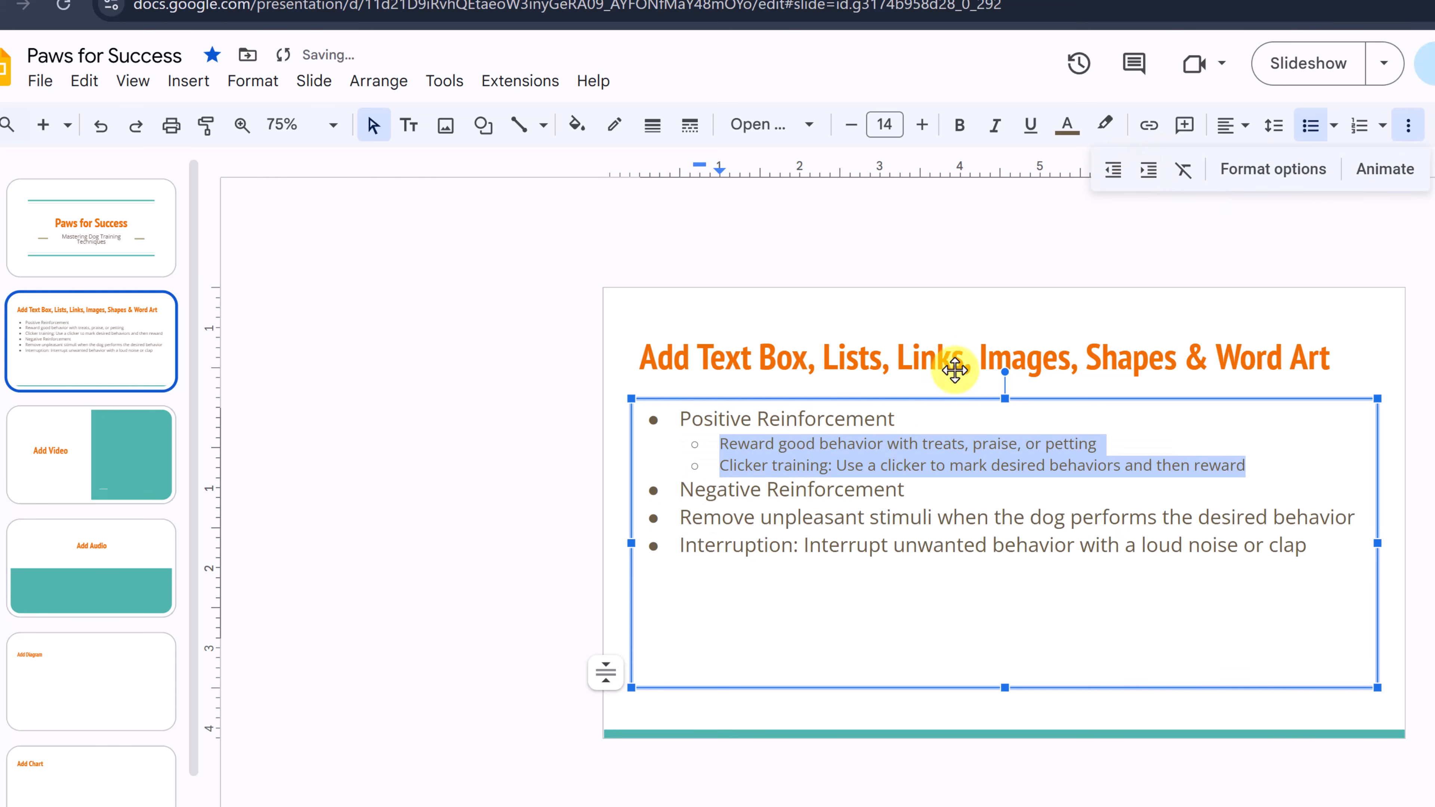
# - Indent the "Remove unpleasant stimuli" and "Interruption" bullets one level beneath "Negative Reinforcement"
pyautogui.click(851, 467)
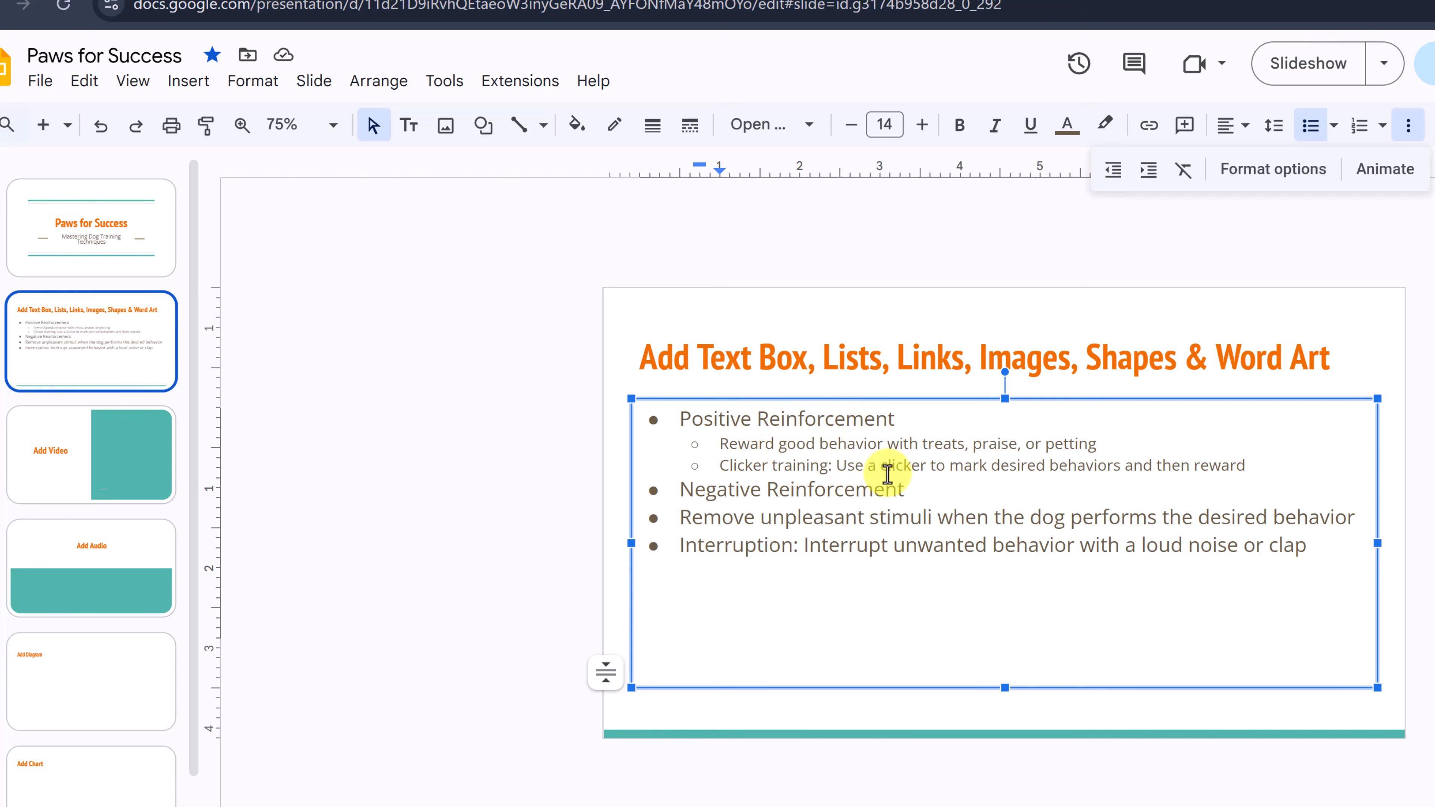
pyautogui.moveTo(682, 515); pyautogui.dragTo(1298, 552)
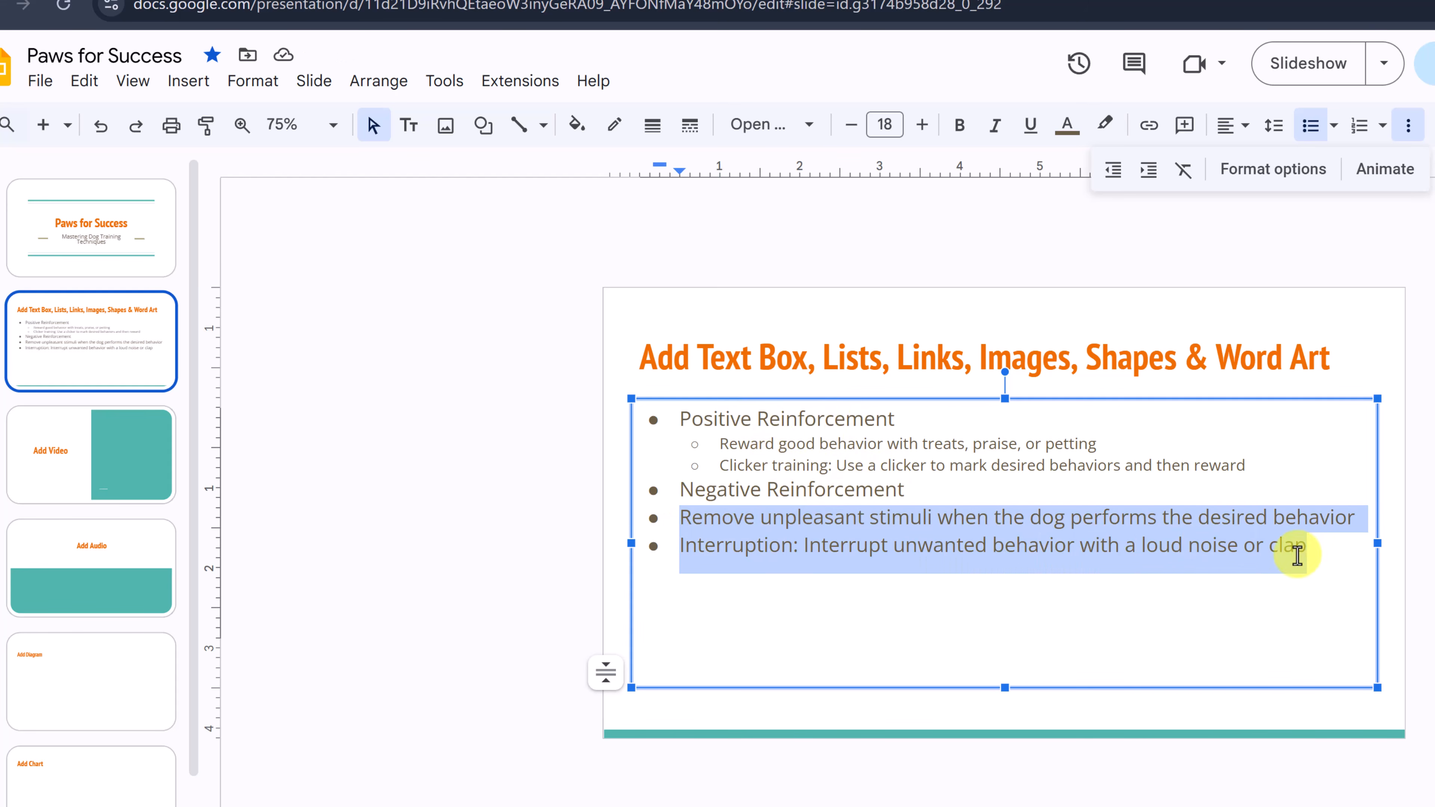
pyautogui.click(1148, 170)
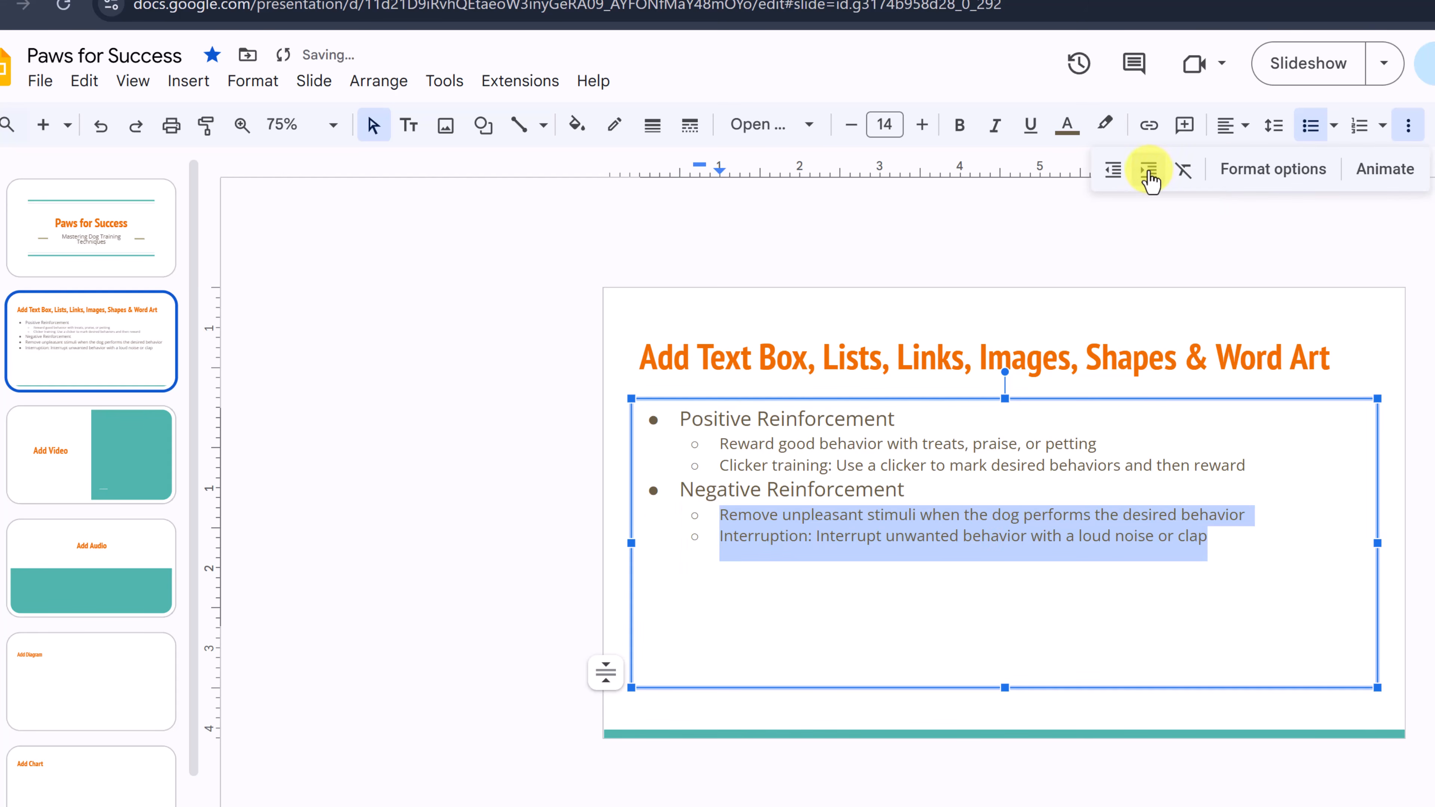
# - Add a "Punishment" bullet after the "Interruption" line and promote it to the top list level
pyautogui.click(1233, 556)
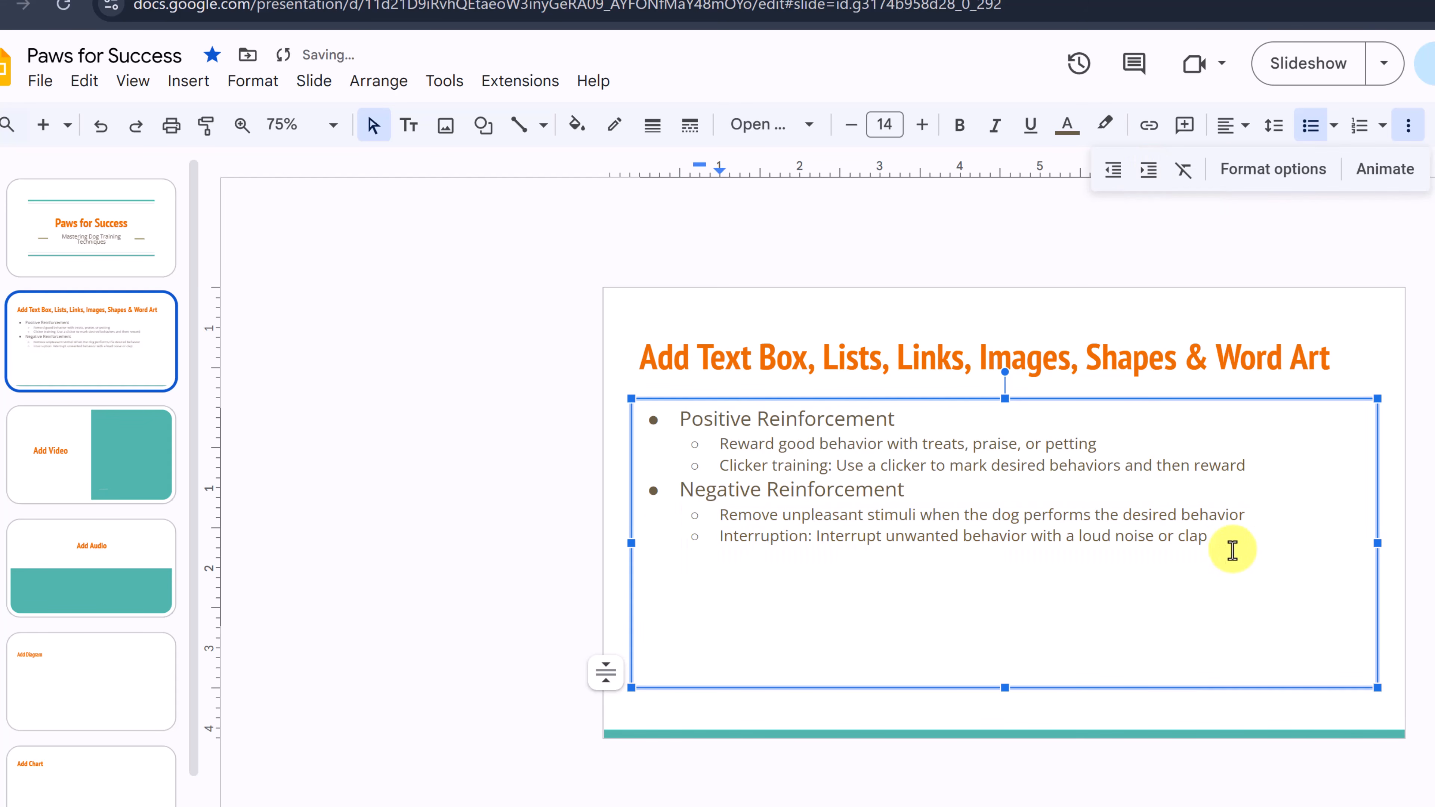
pyautogui.press('Return')
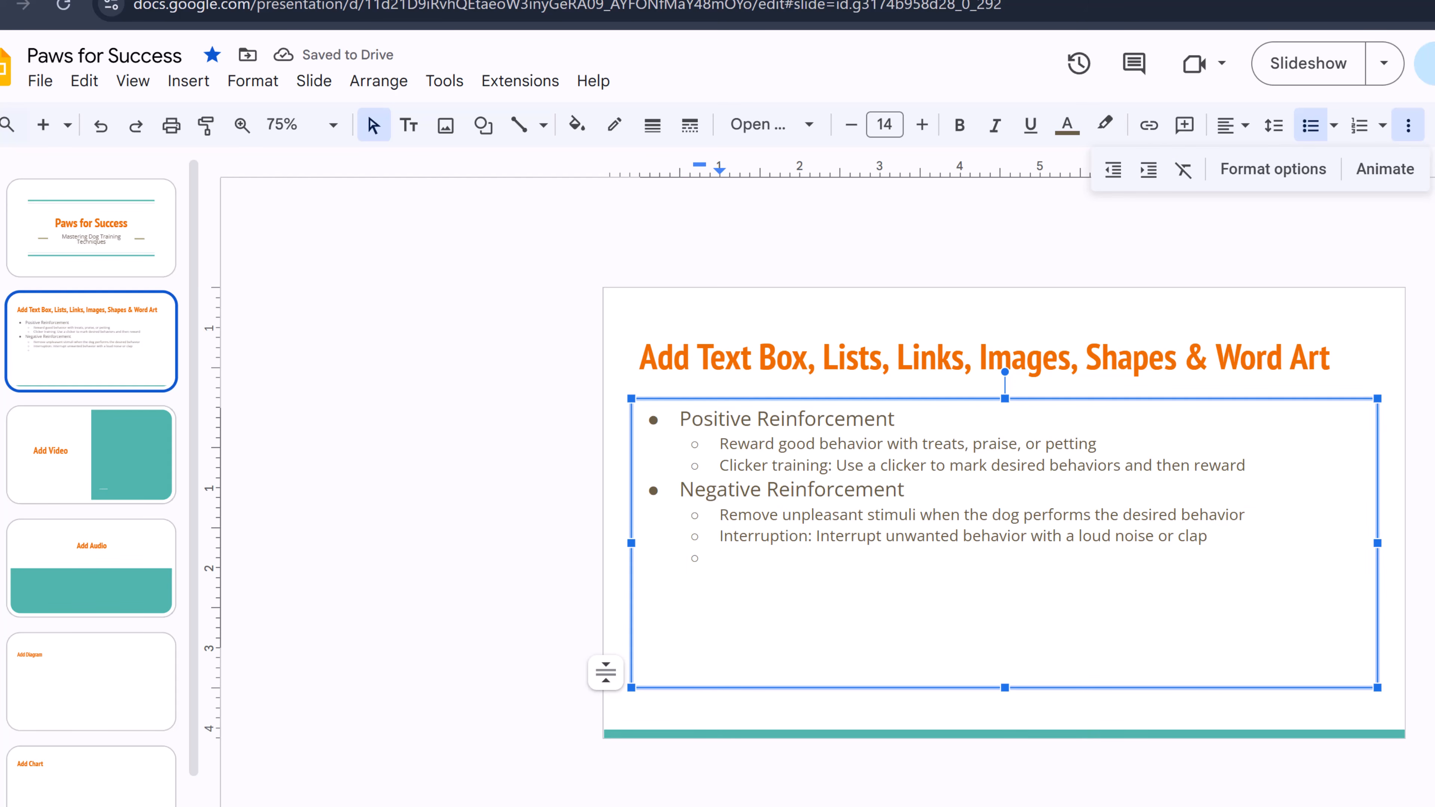
pyautogui.write('Punishment')
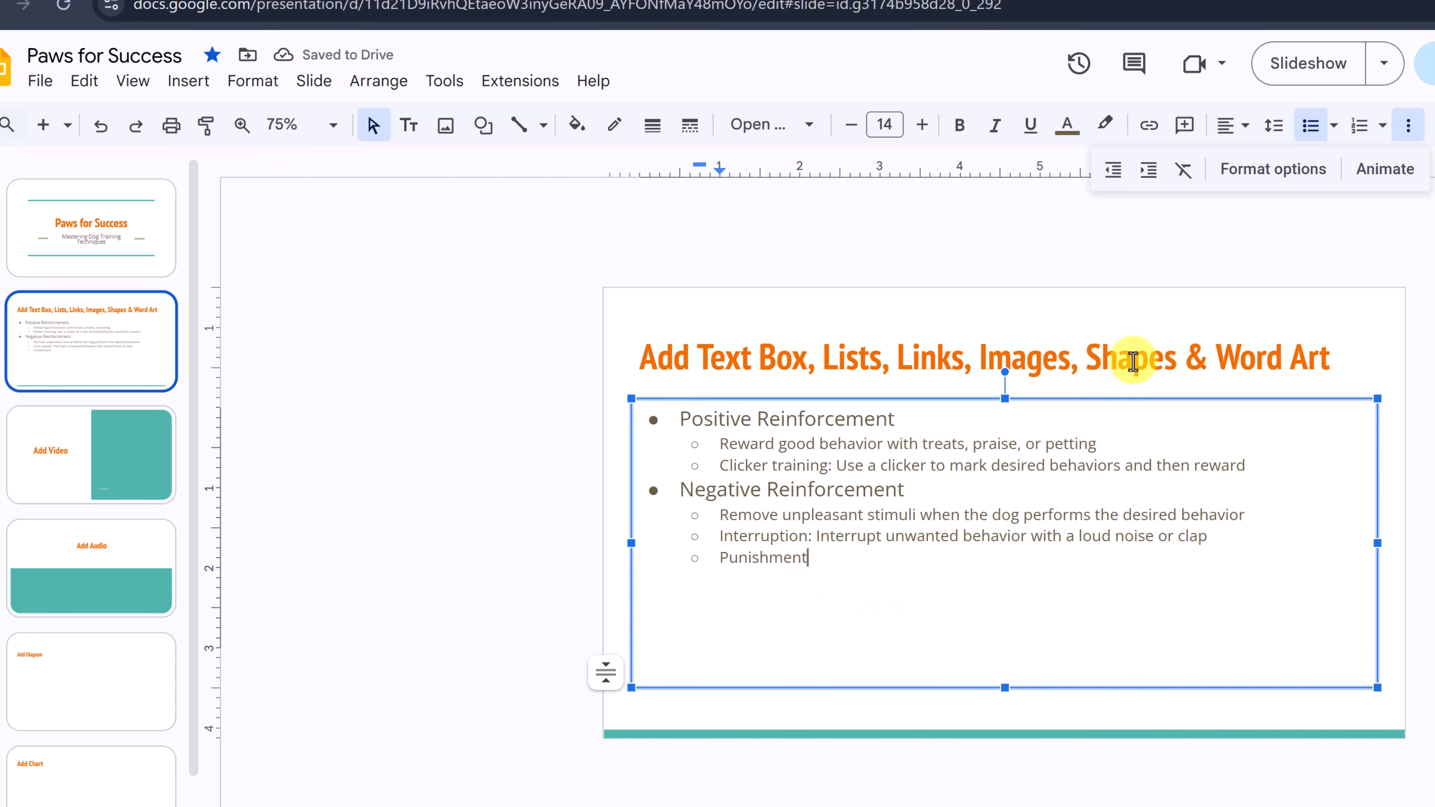
pyautogui.click(1114, 170)
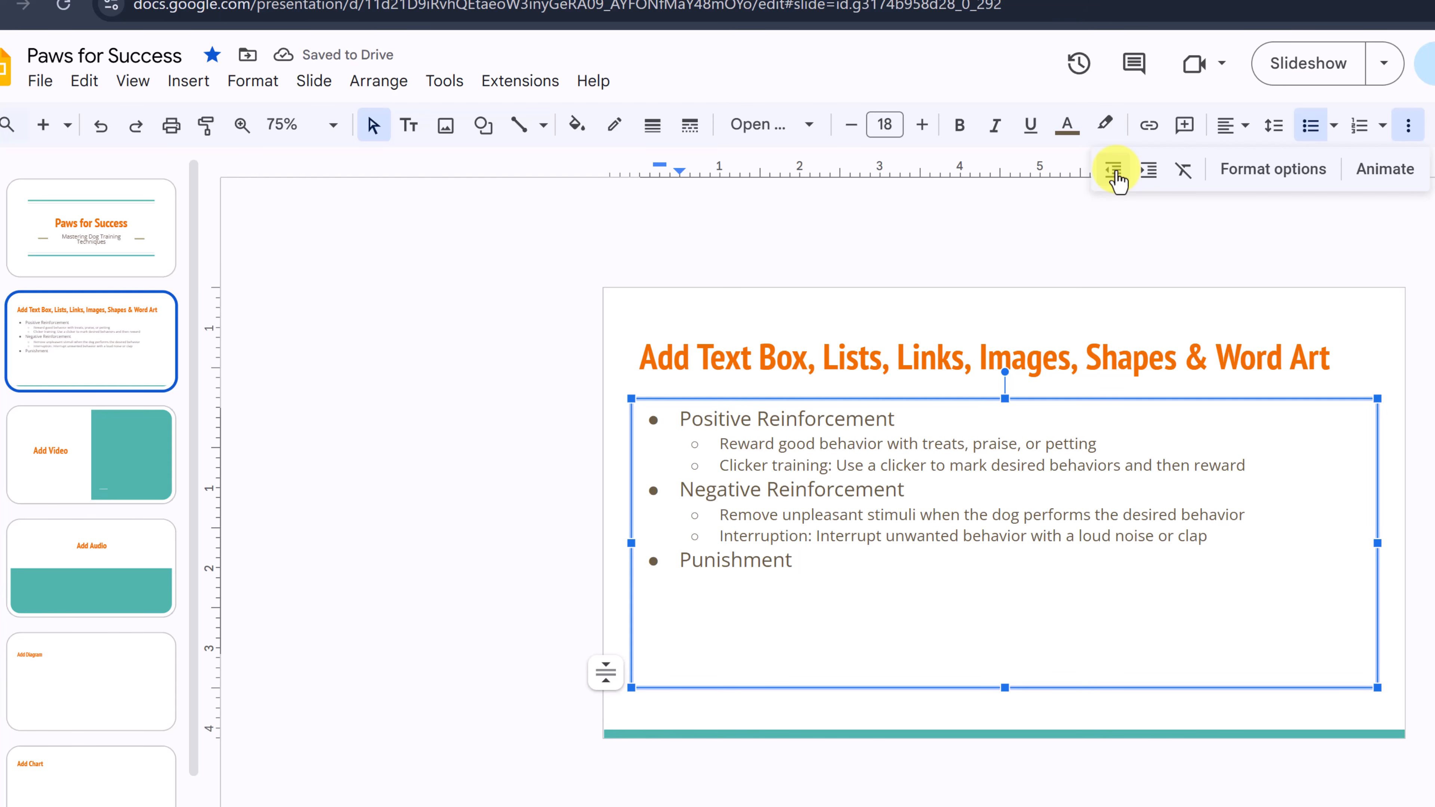
pyautogui.click(1380, 667)
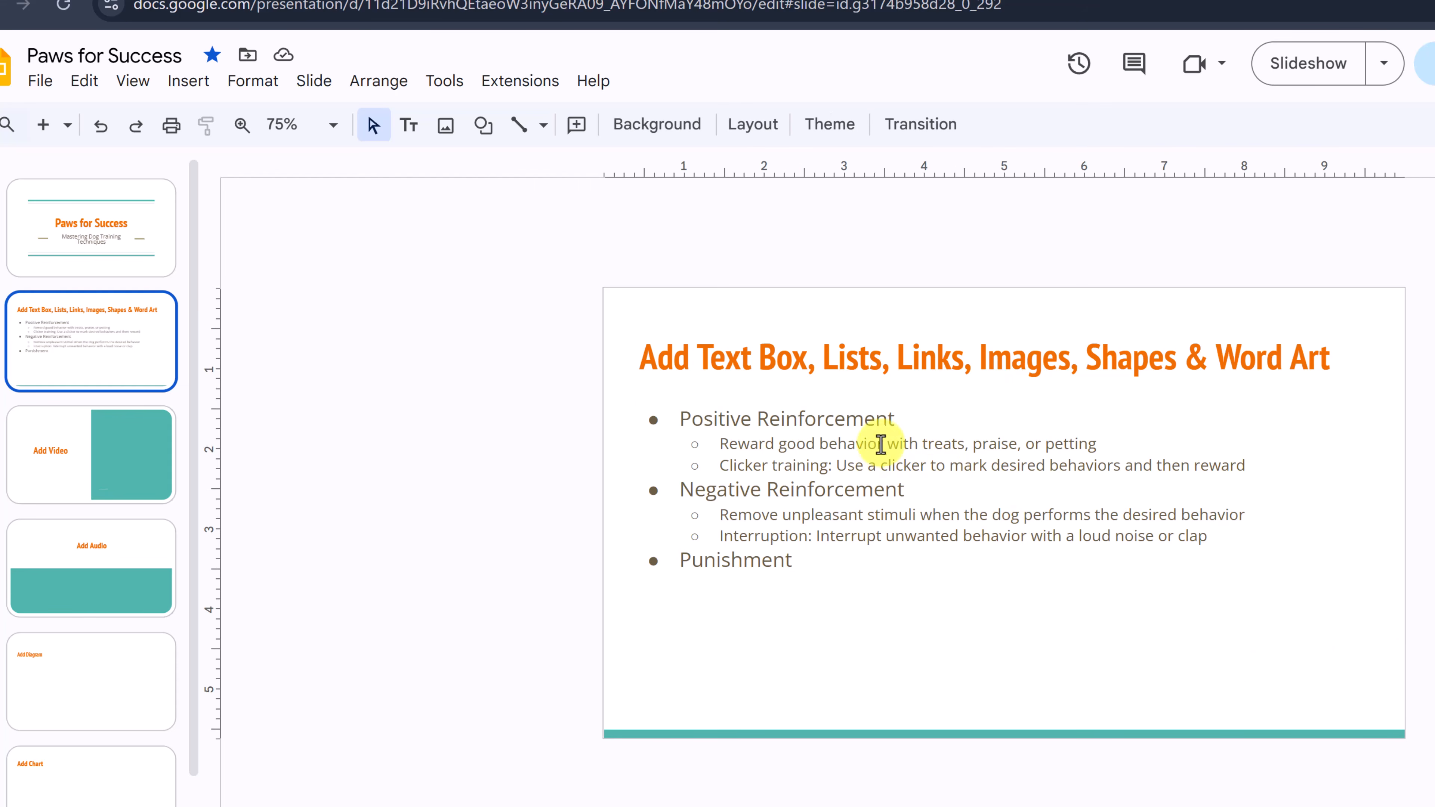
# - Link the "Positive Reinforcement" text to "Slide 6: Add Chart" within this presentation
pyautogui.click(680, 420)
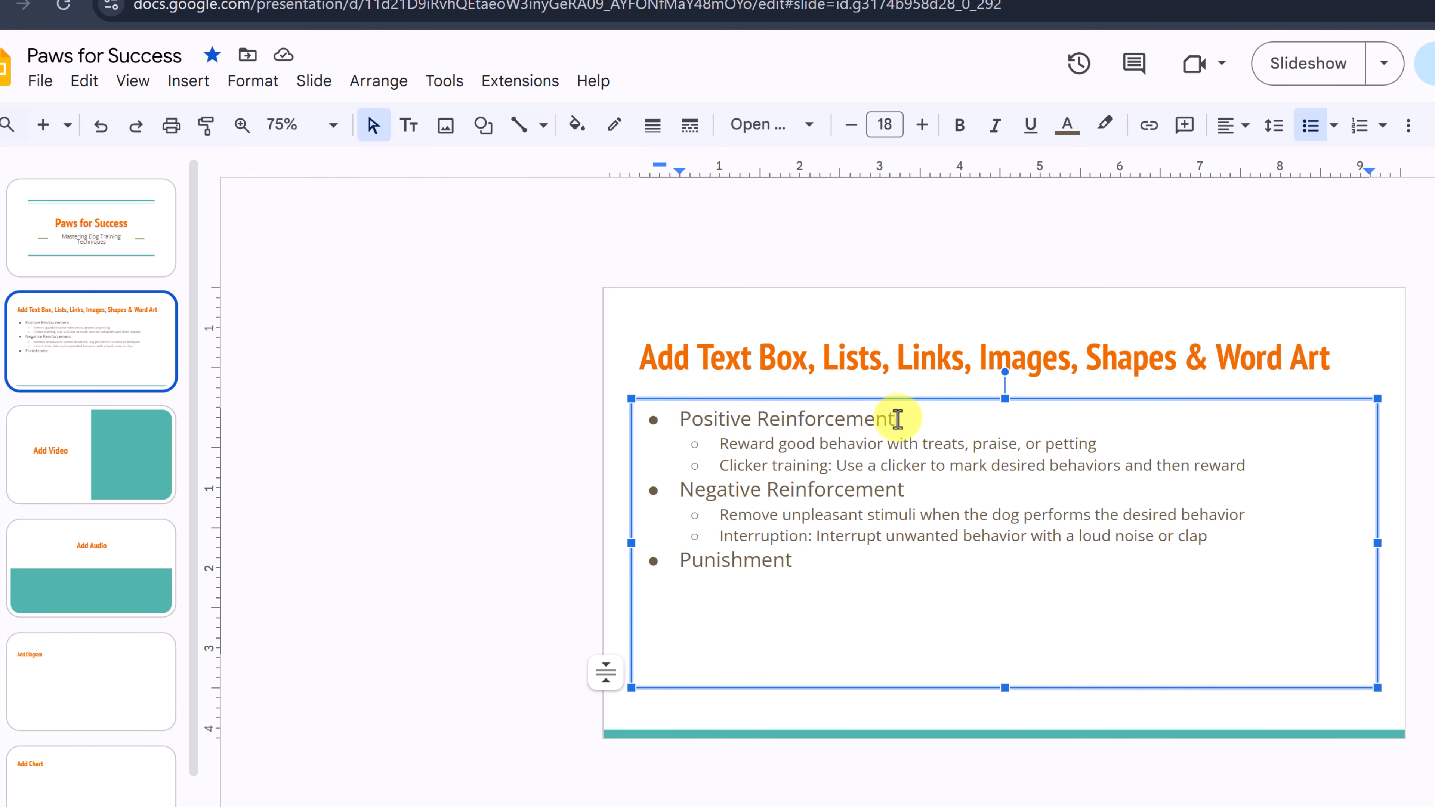
pyautogui.moveTo(897, 419); pyautogui.dragTo(678, 420)
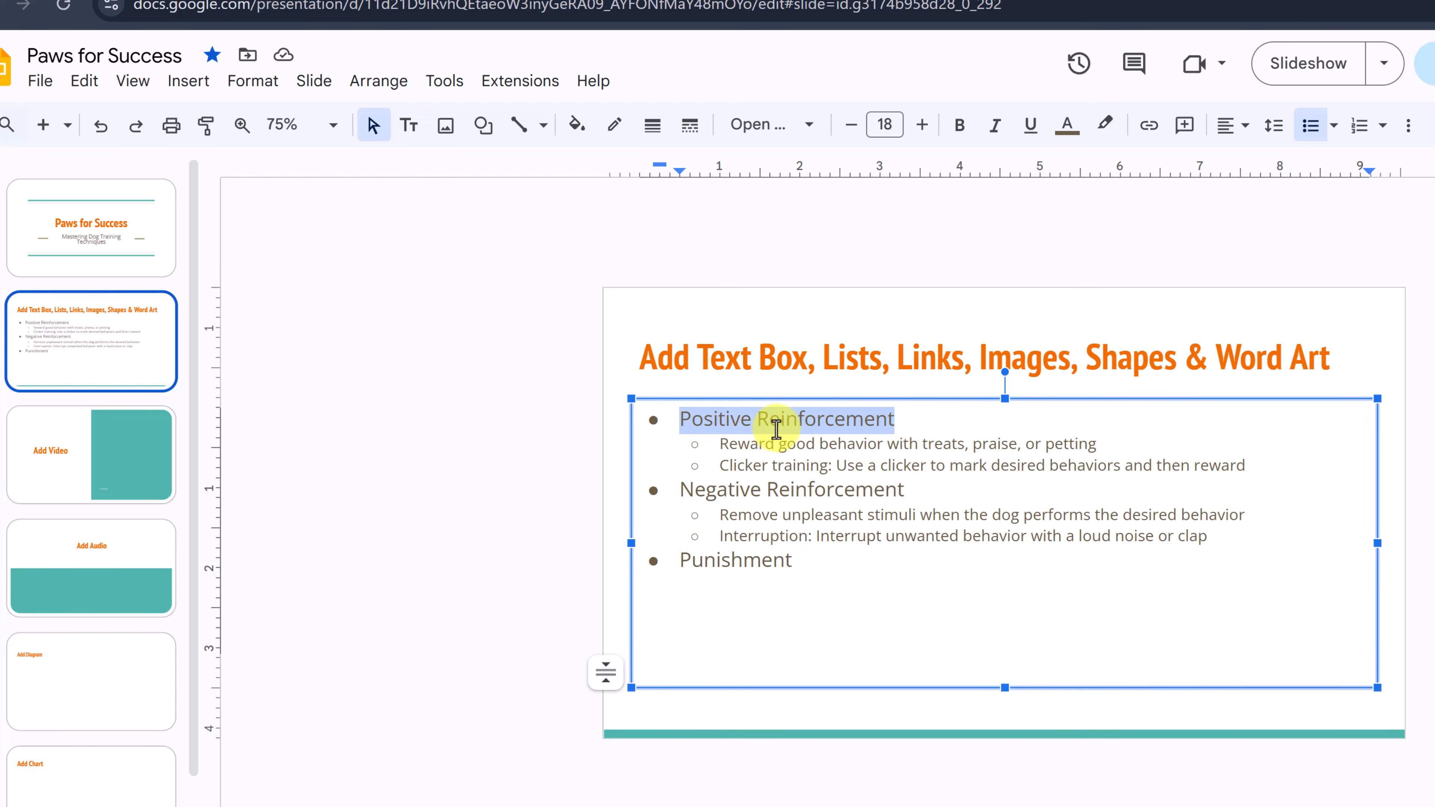
pyautogui.click(1148, 136)
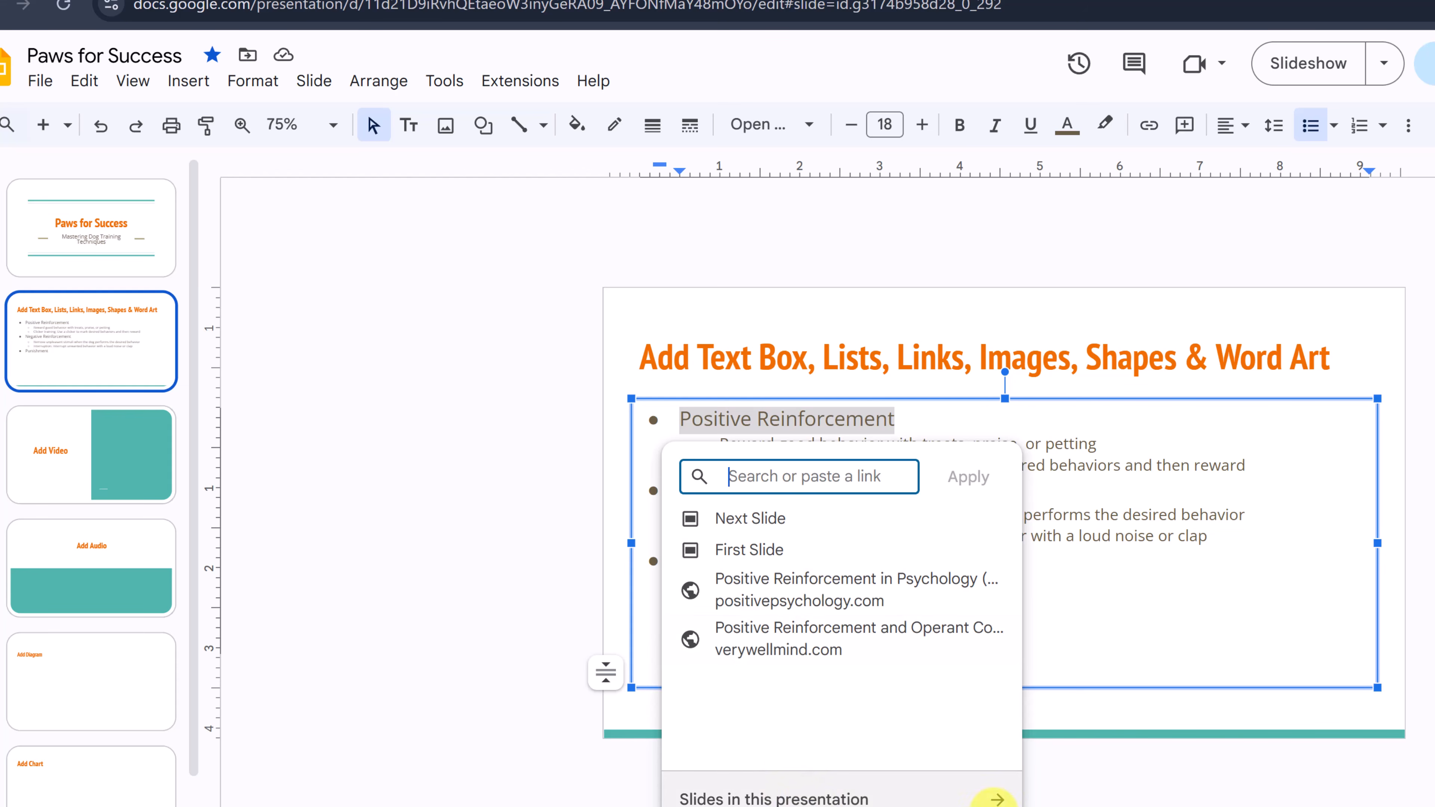
pyautogui.click(997, 799)
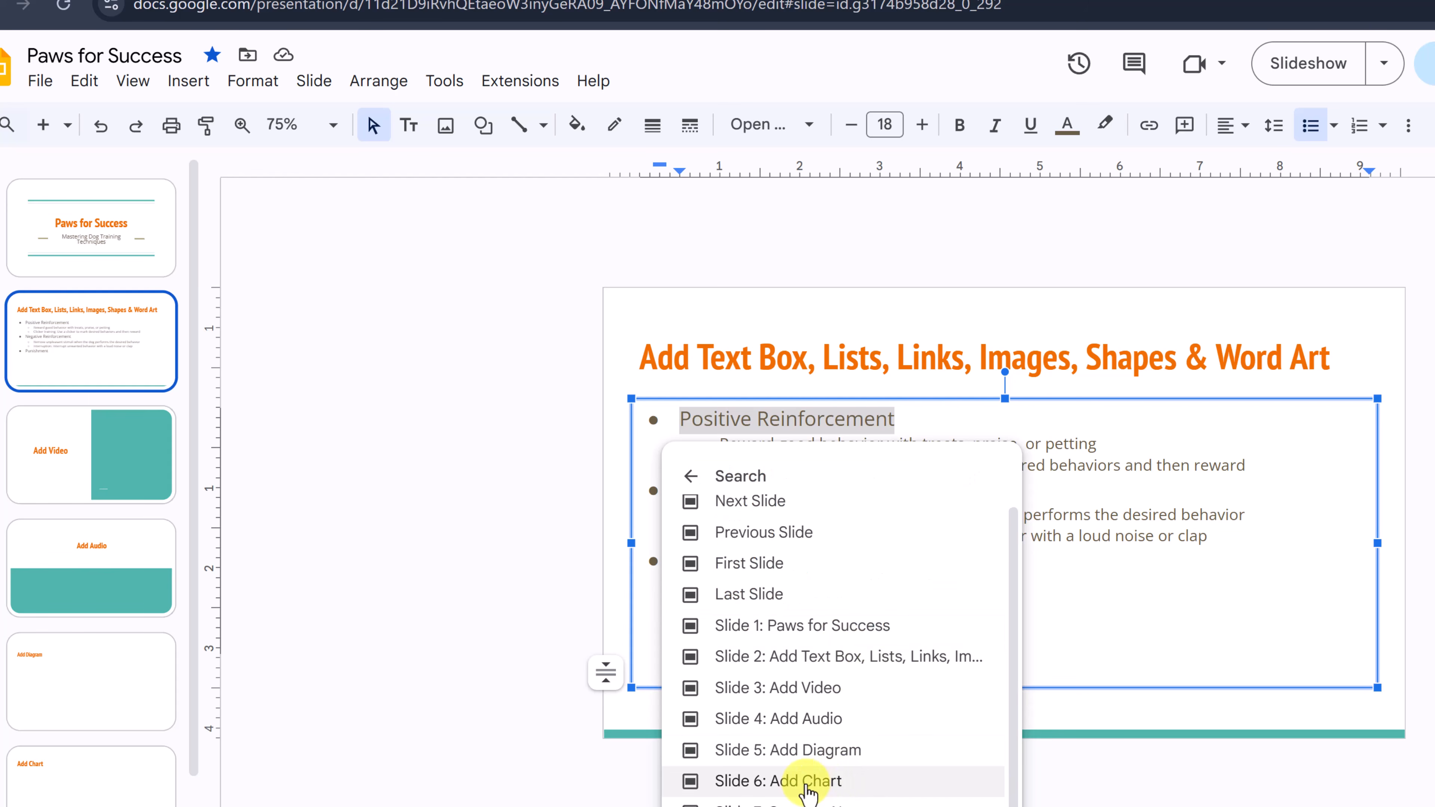
pyautogui.click(825, 783)
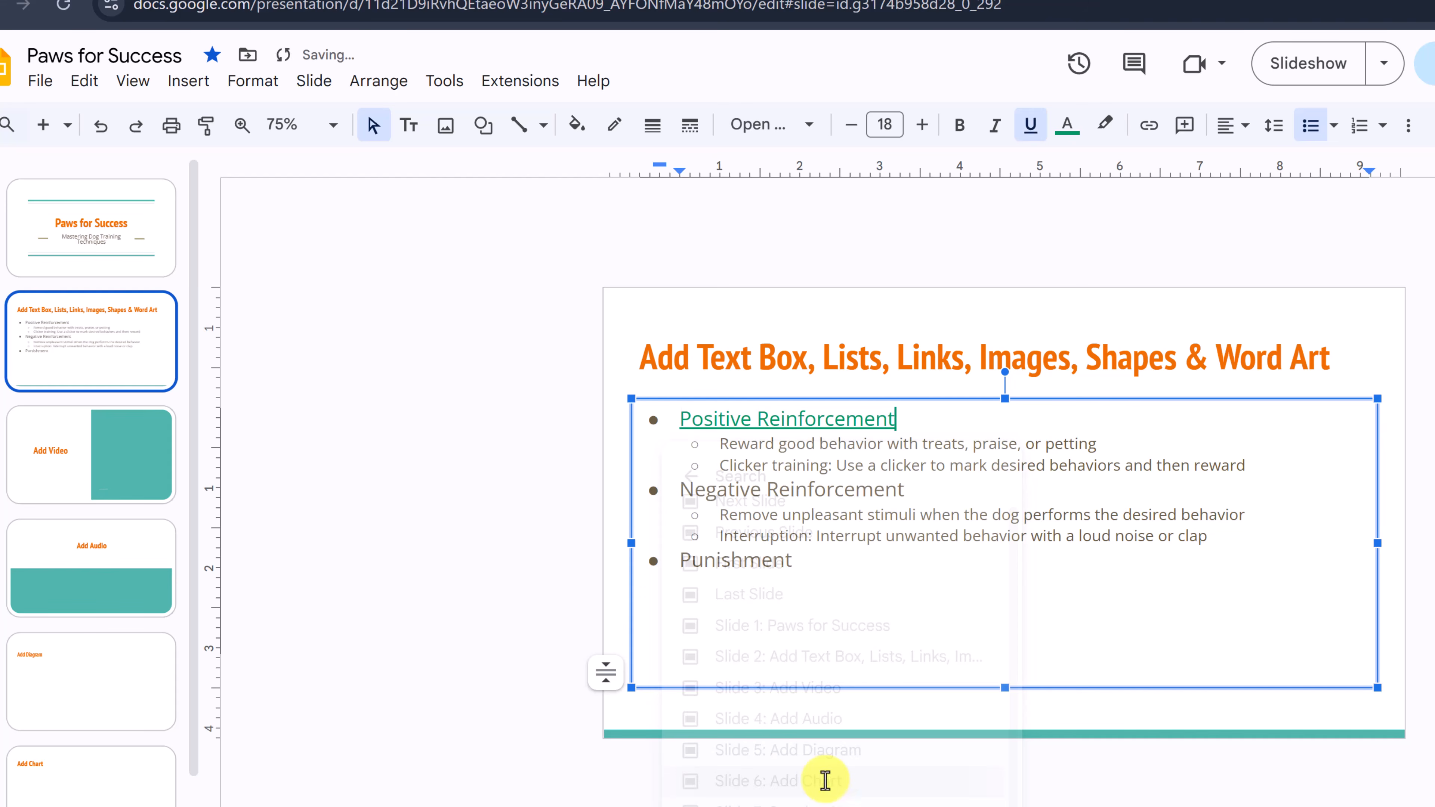
pyautogui.click(861, 603)
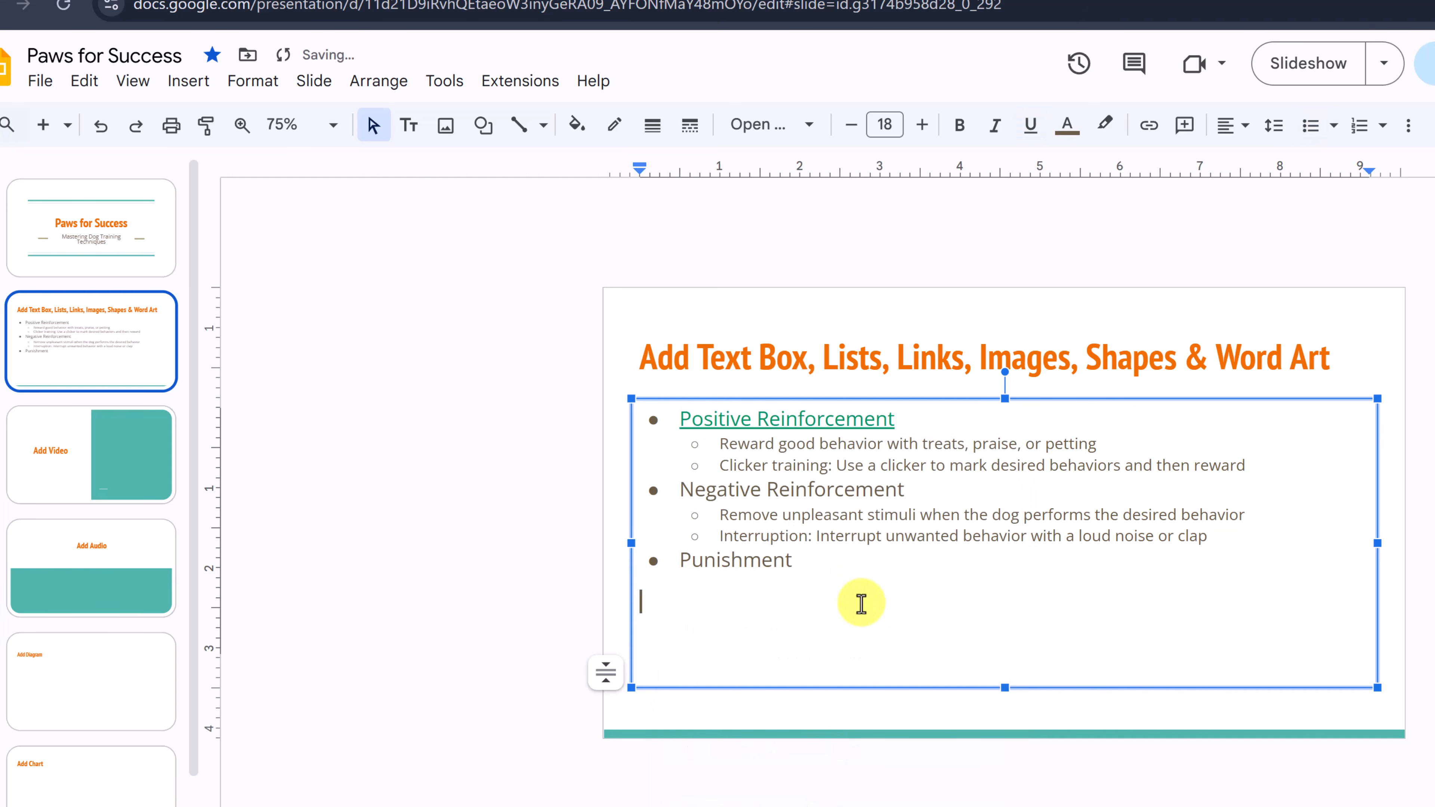
# - Follow the "Positive Reinforcement" link to check its target slide, and return to slide 2
pyautogui.click(813, 425)
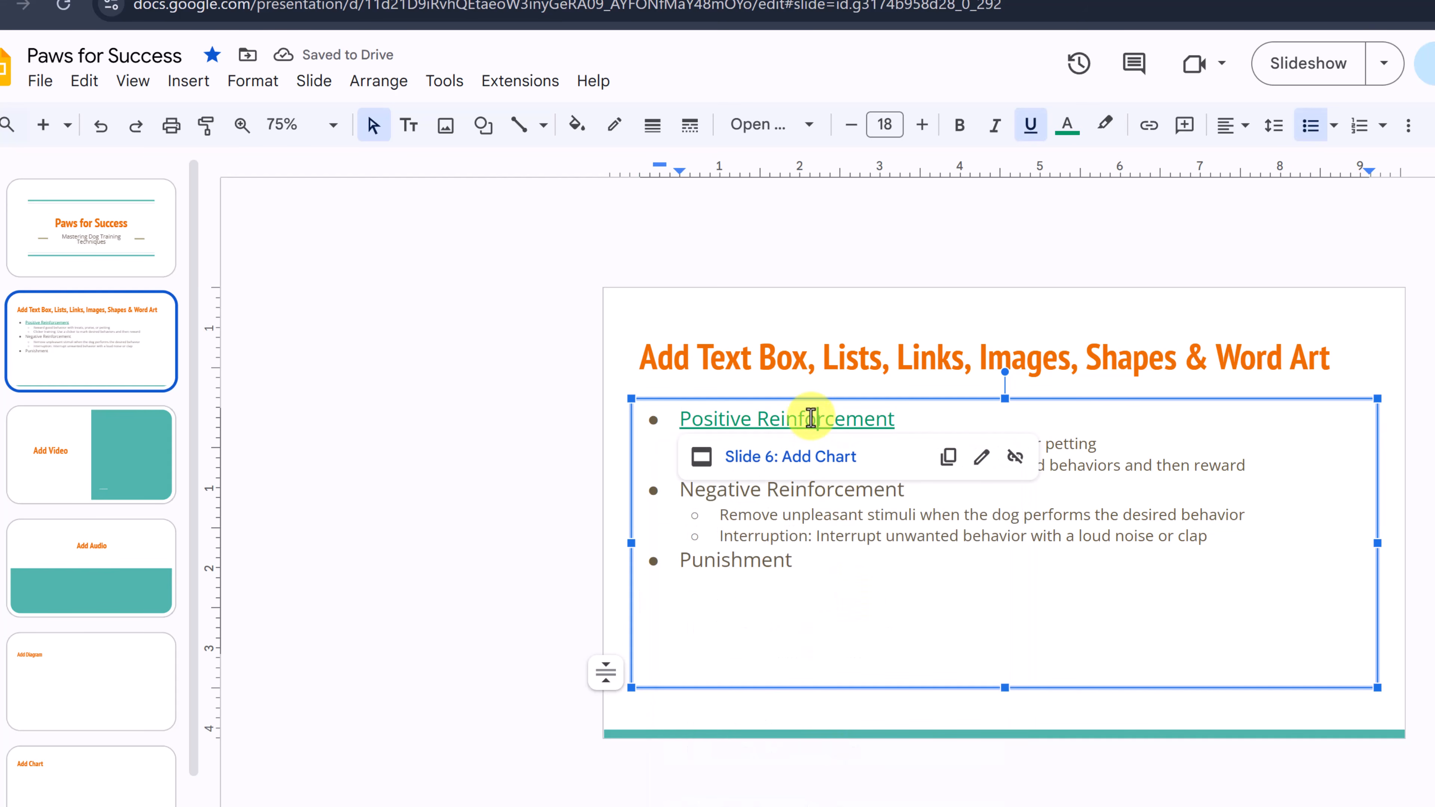
pyautogui.click(813, 459)
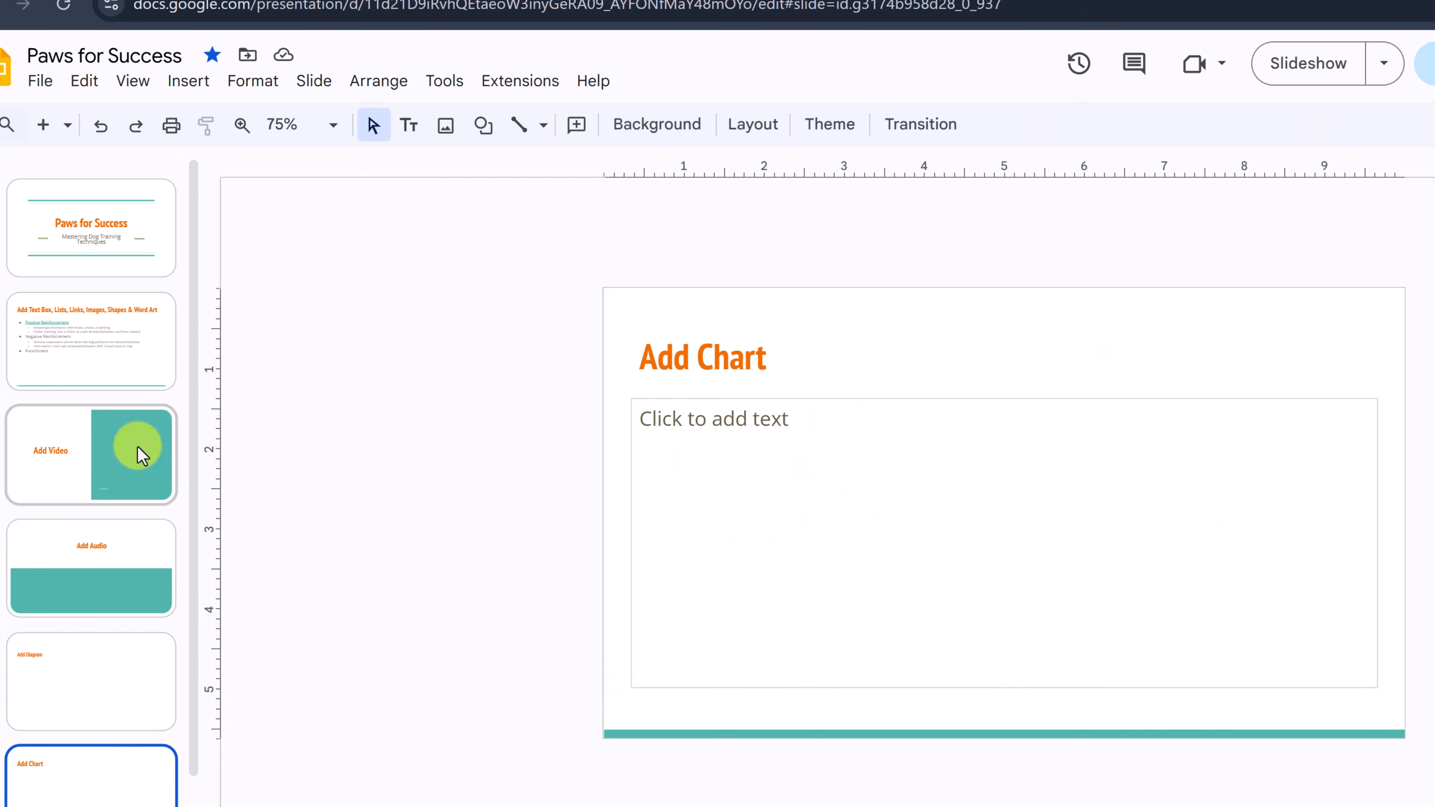
pyautogui.click(135, 364)
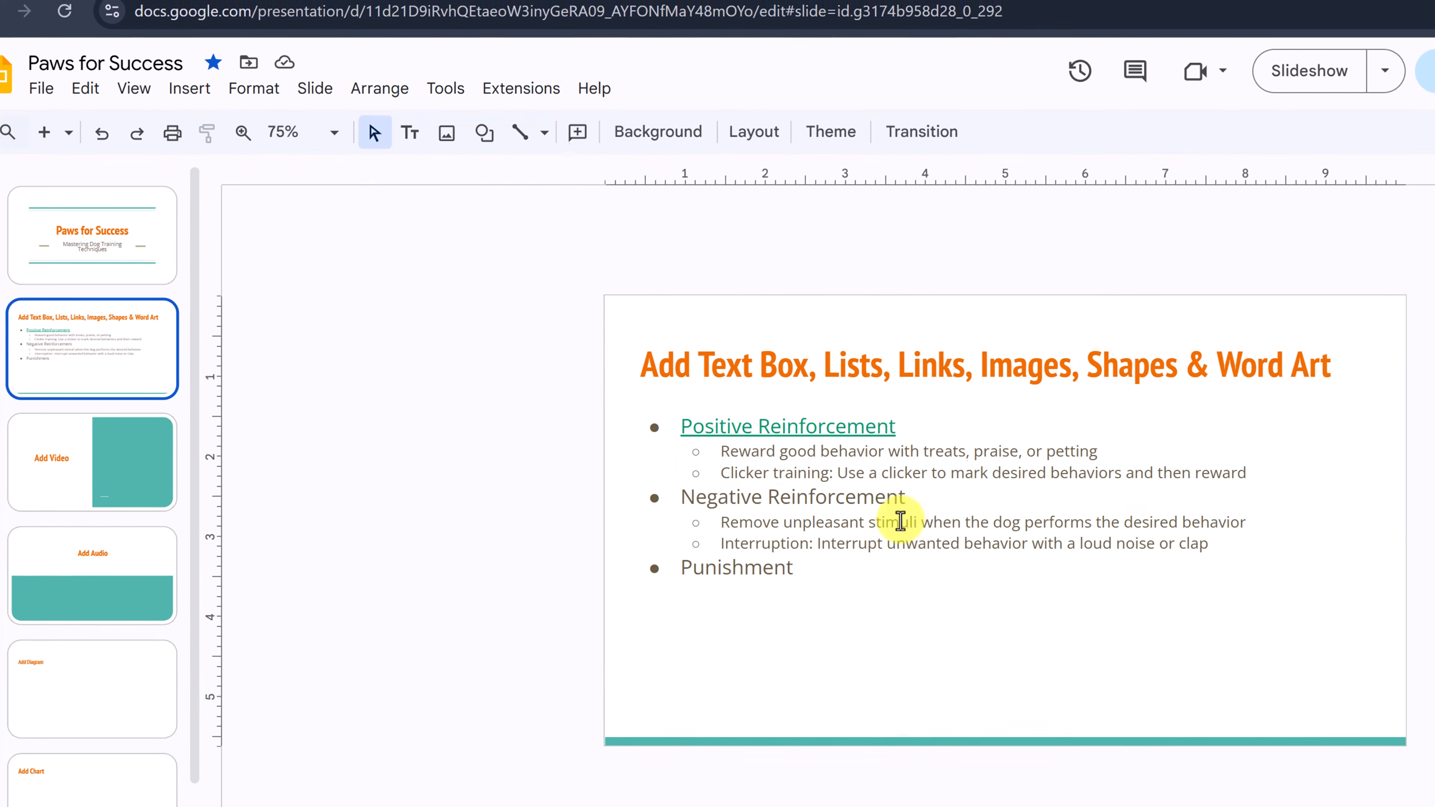
# - Link the "Negative Reinforcement" text to akc.org/expert-advice/training/, copying the address from the open AKC dog-training page in the browser
pyautogui.moveTo(904, 490); pyautogui.dragTo(687, 484)
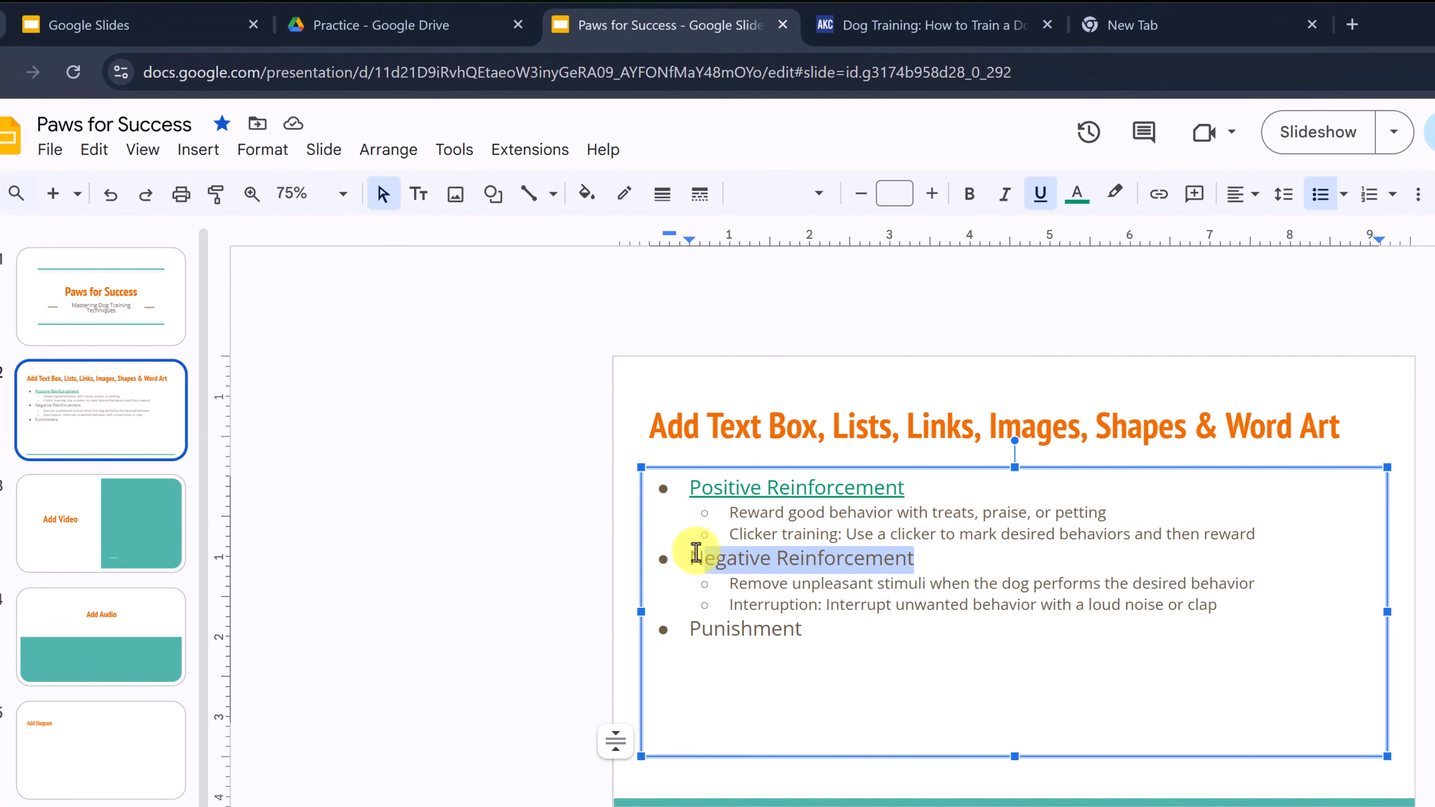
pyautogui.moveTo(697, 553); pyautogui.dragTo(688, 557)
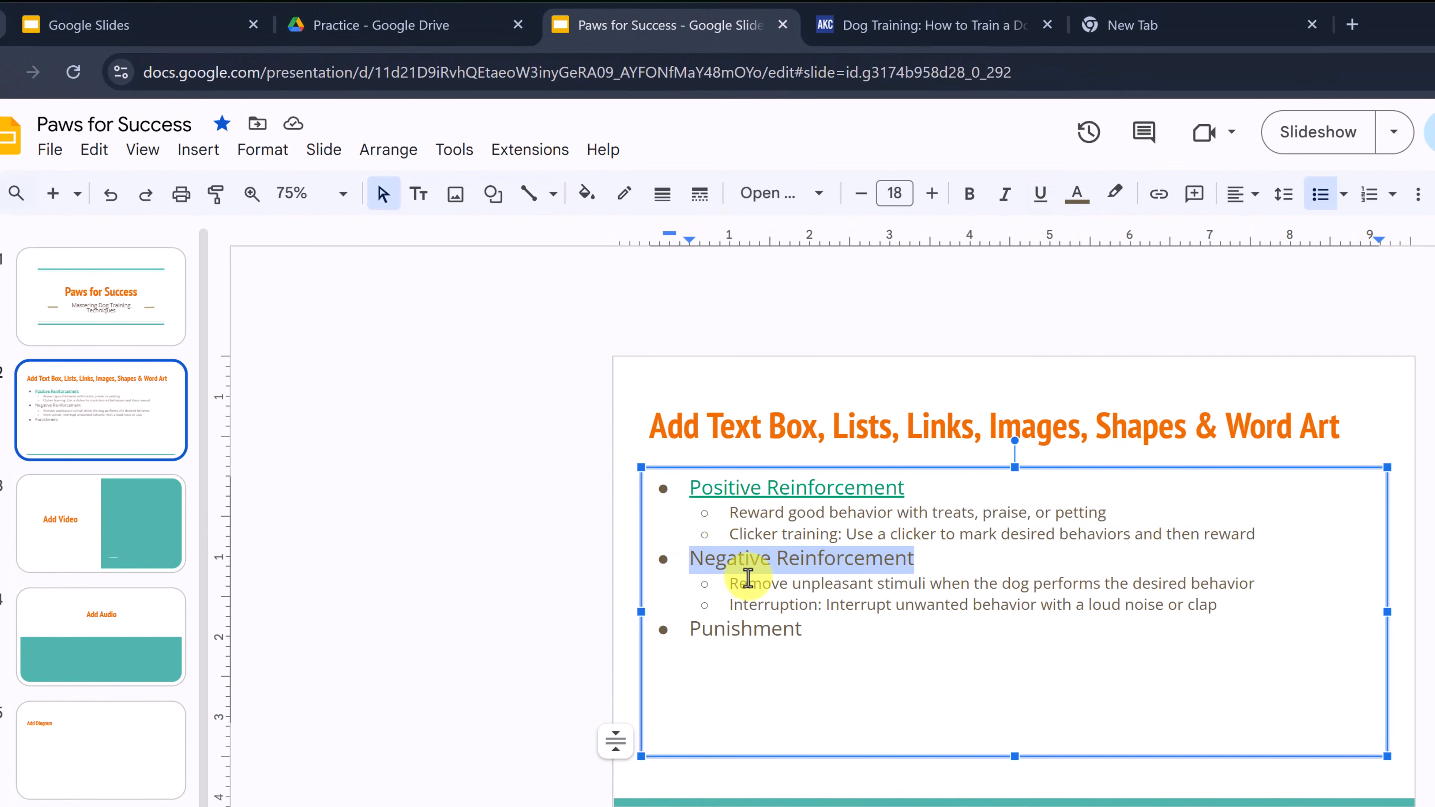
pyautogui.click(901, 28)
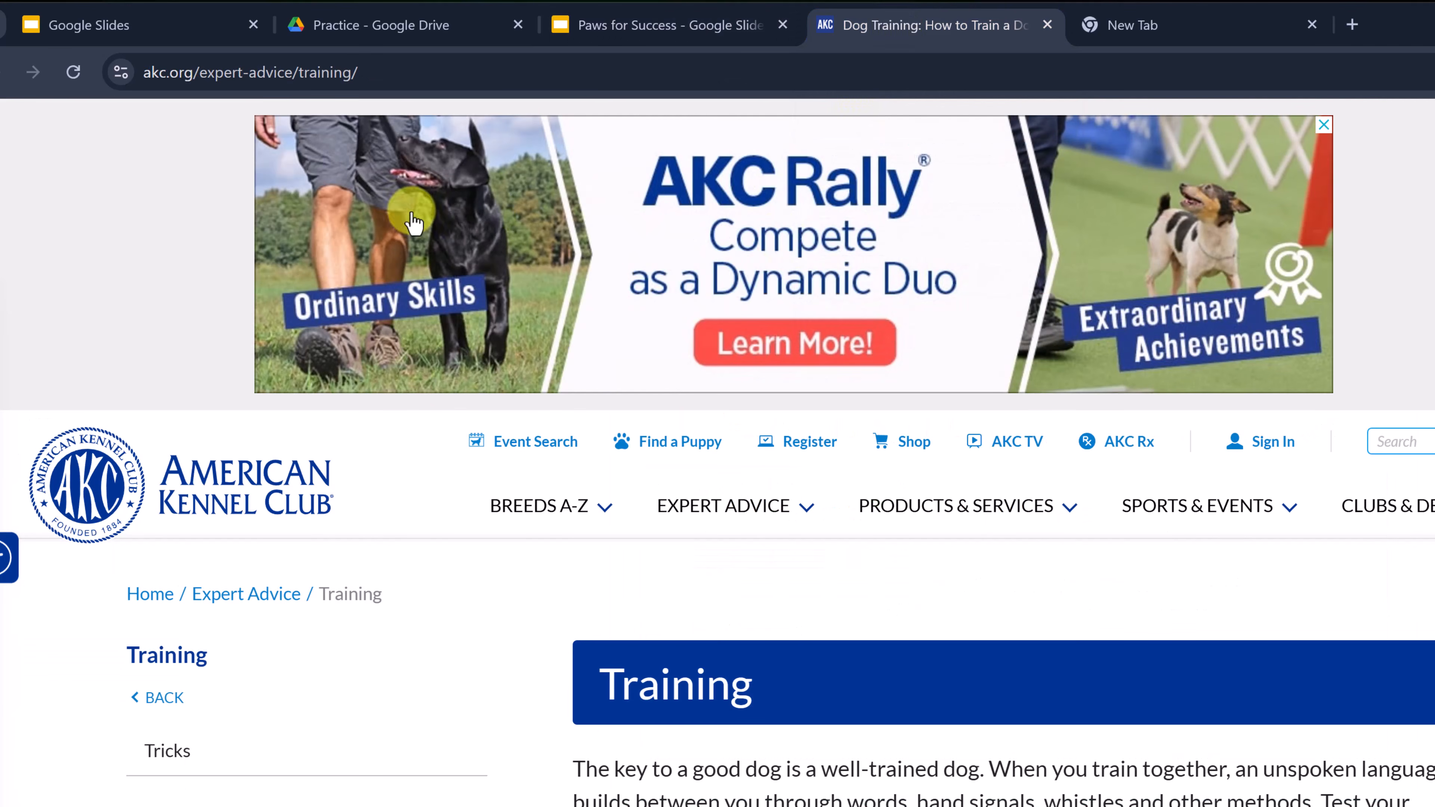
pyautogui.click(292, 66)
pyautogui.rightClick(282, 70)
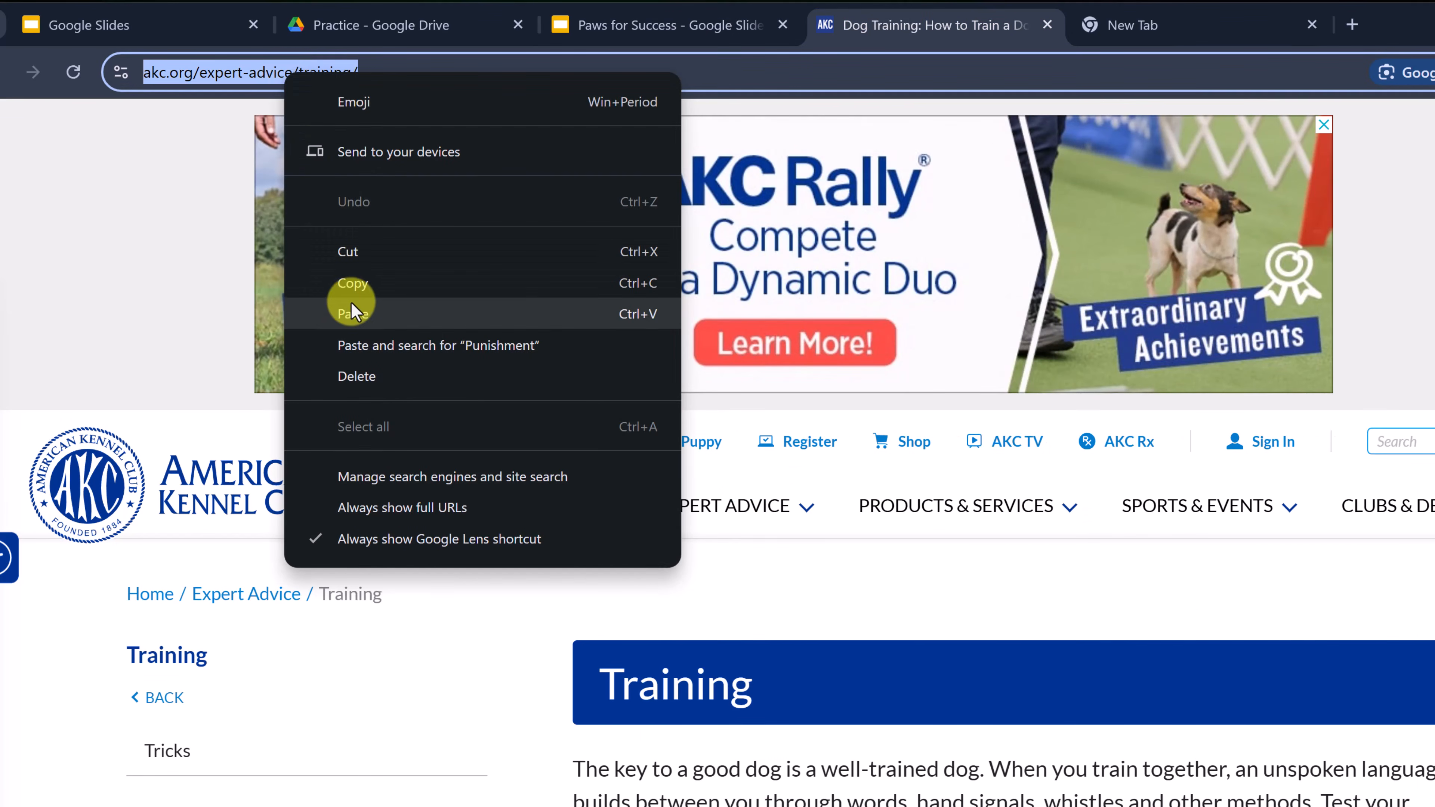
pyautogui.click(375, 277)
pyautogui.click(619, 31)
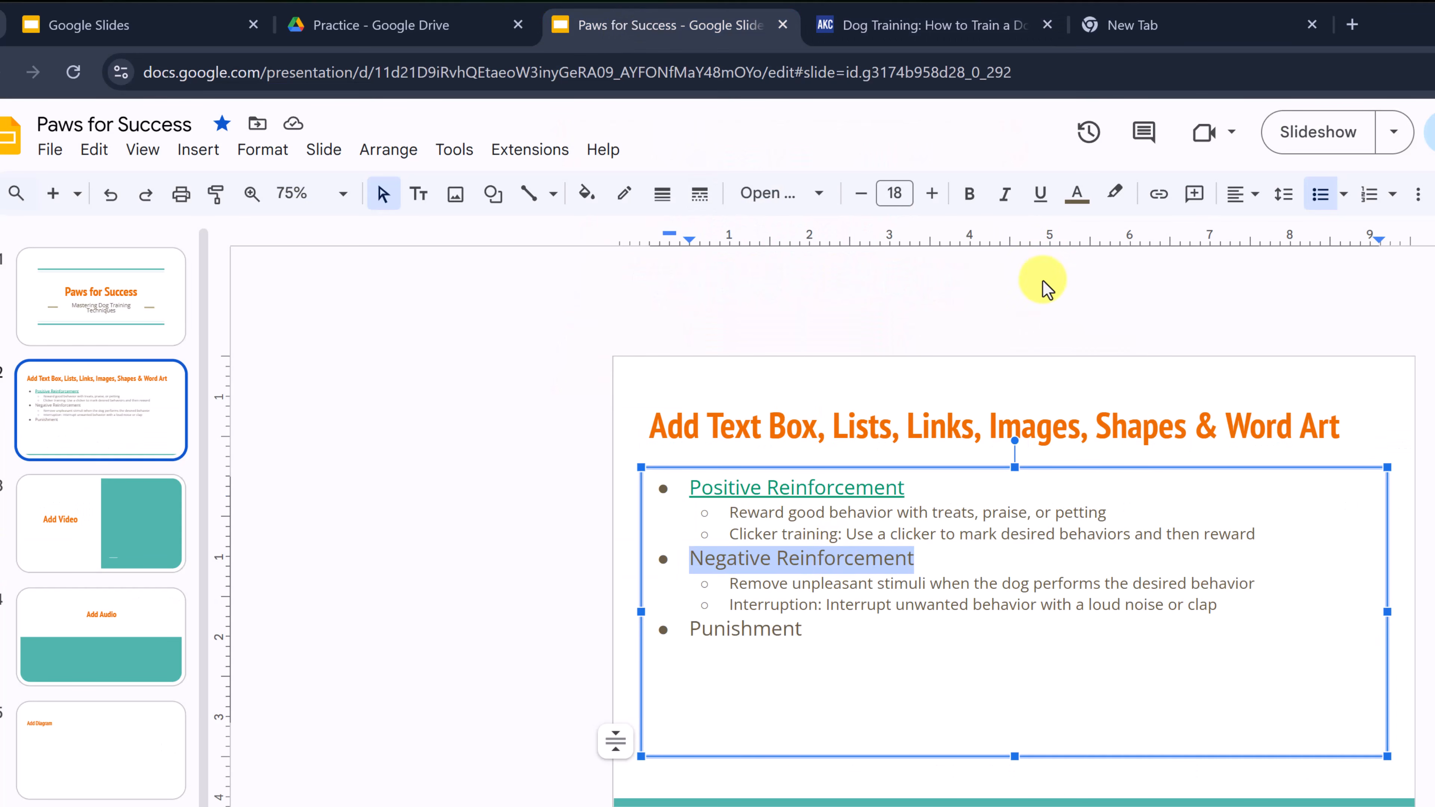
pyautogui.click(1159, 199)
pyautogui.hotkey('ctrl', 'v')
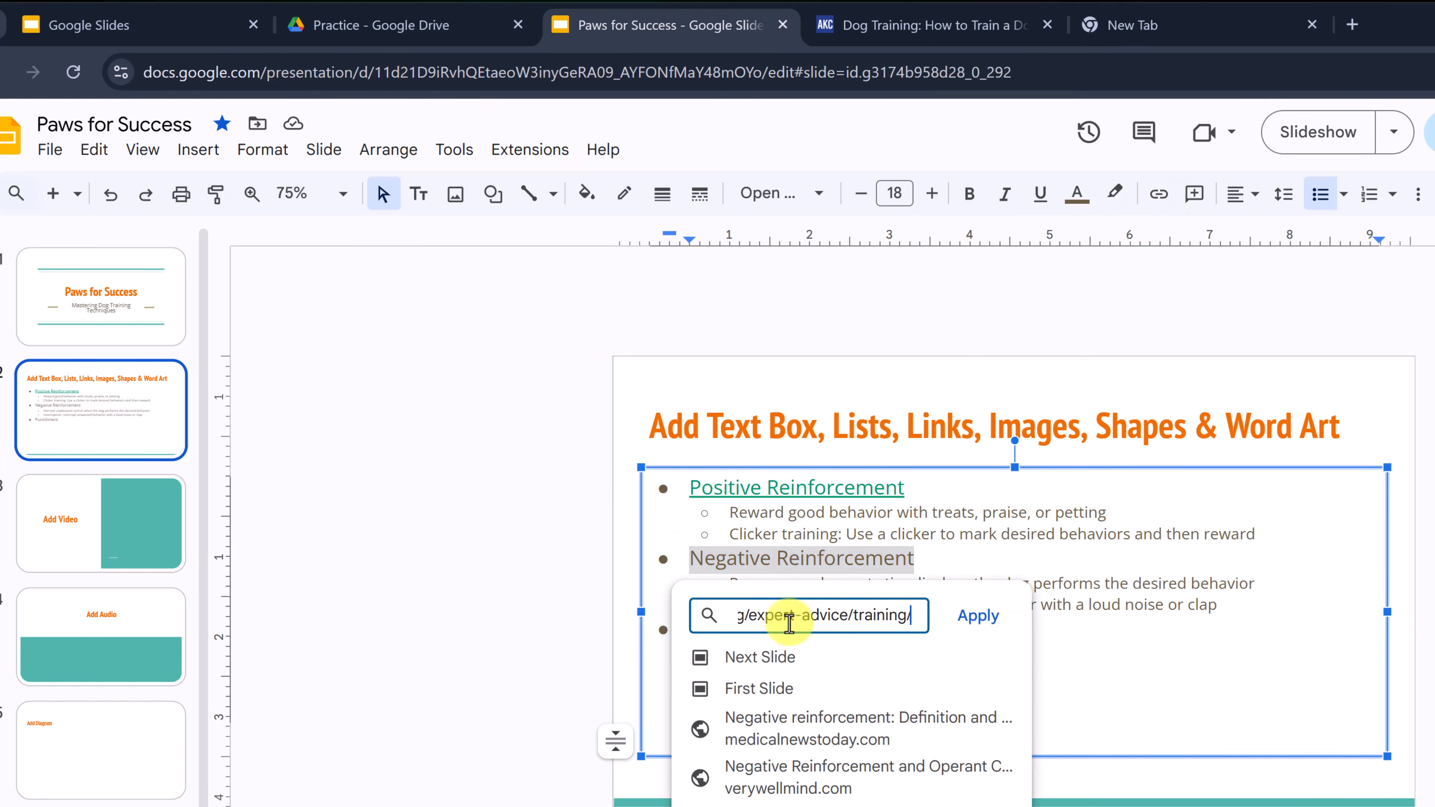
pyautogui.click(978, 616)
pyautogui.click(977, 683)
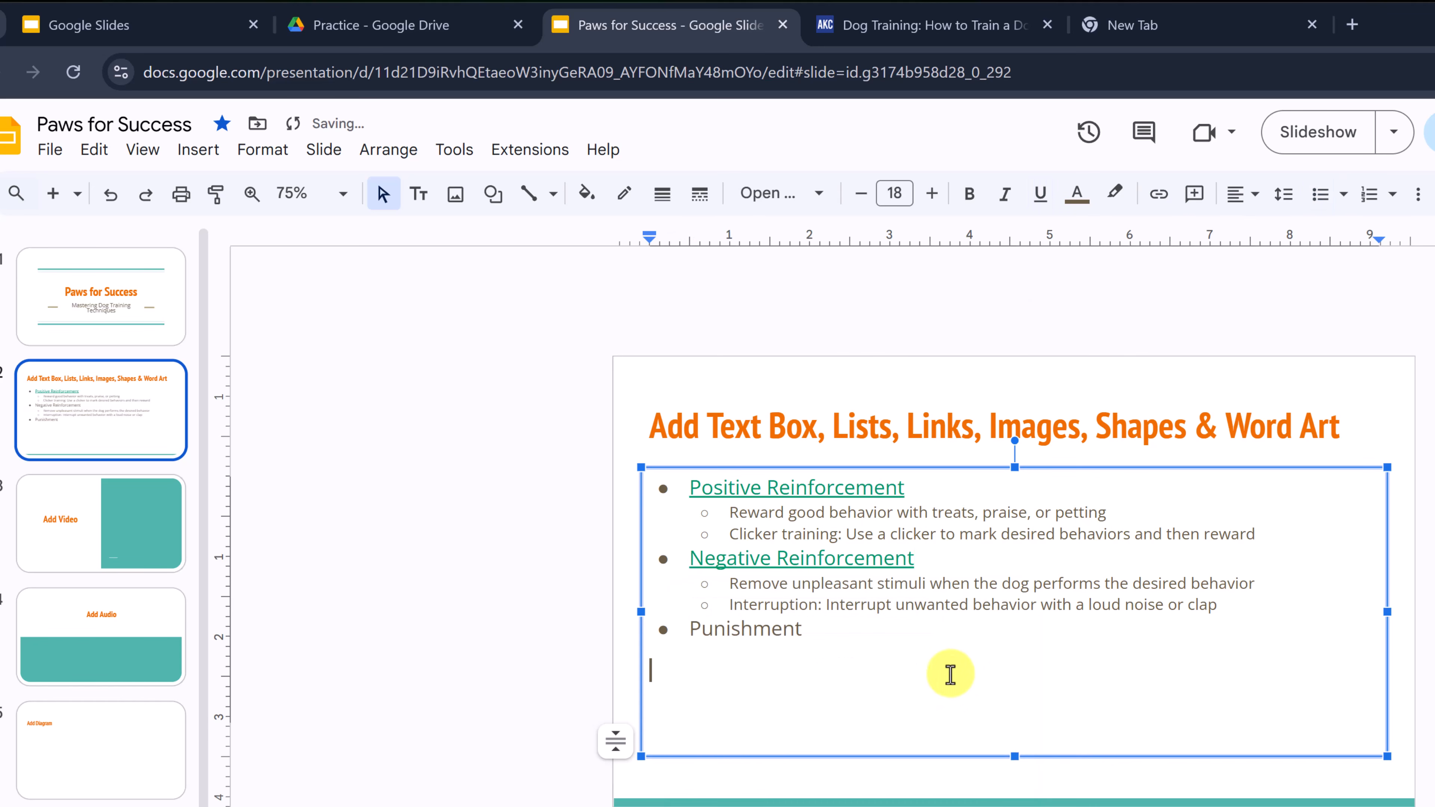
# - Open the web page linked from "Negative Reinforcement" to check it, and close that page again
pyautogui.click(774, 559)
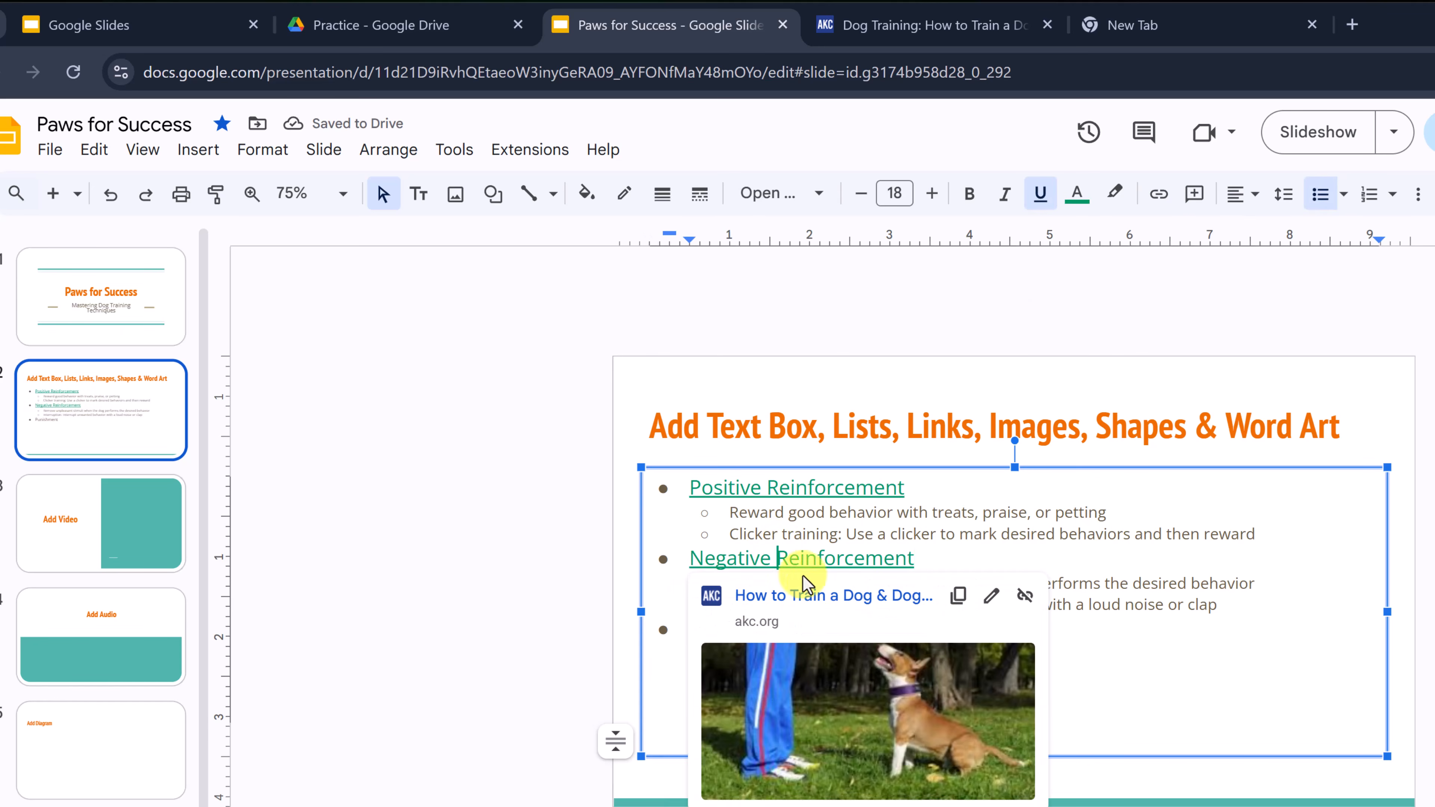
pyautogui.click(807, 596)
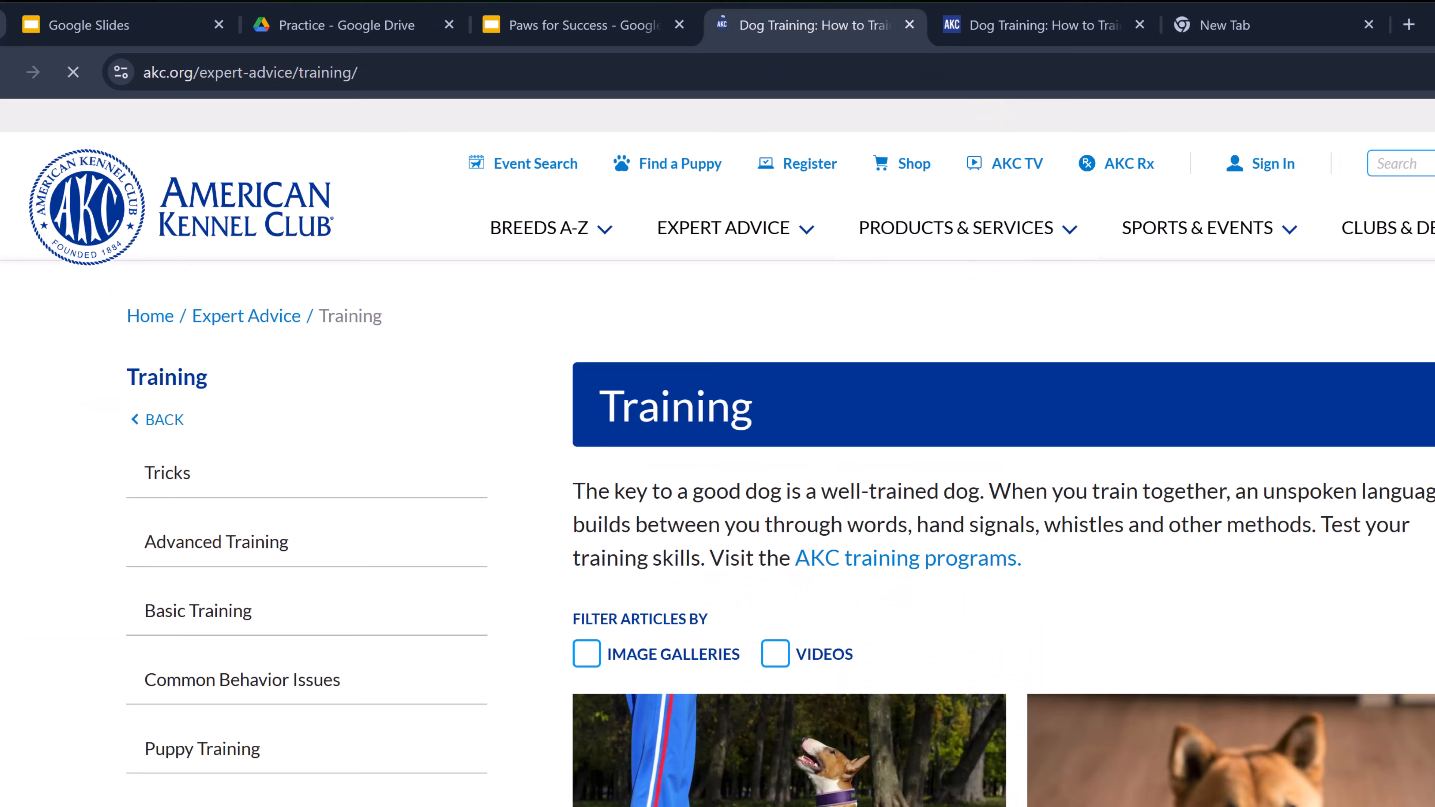
pyautogui.click(910, 25)
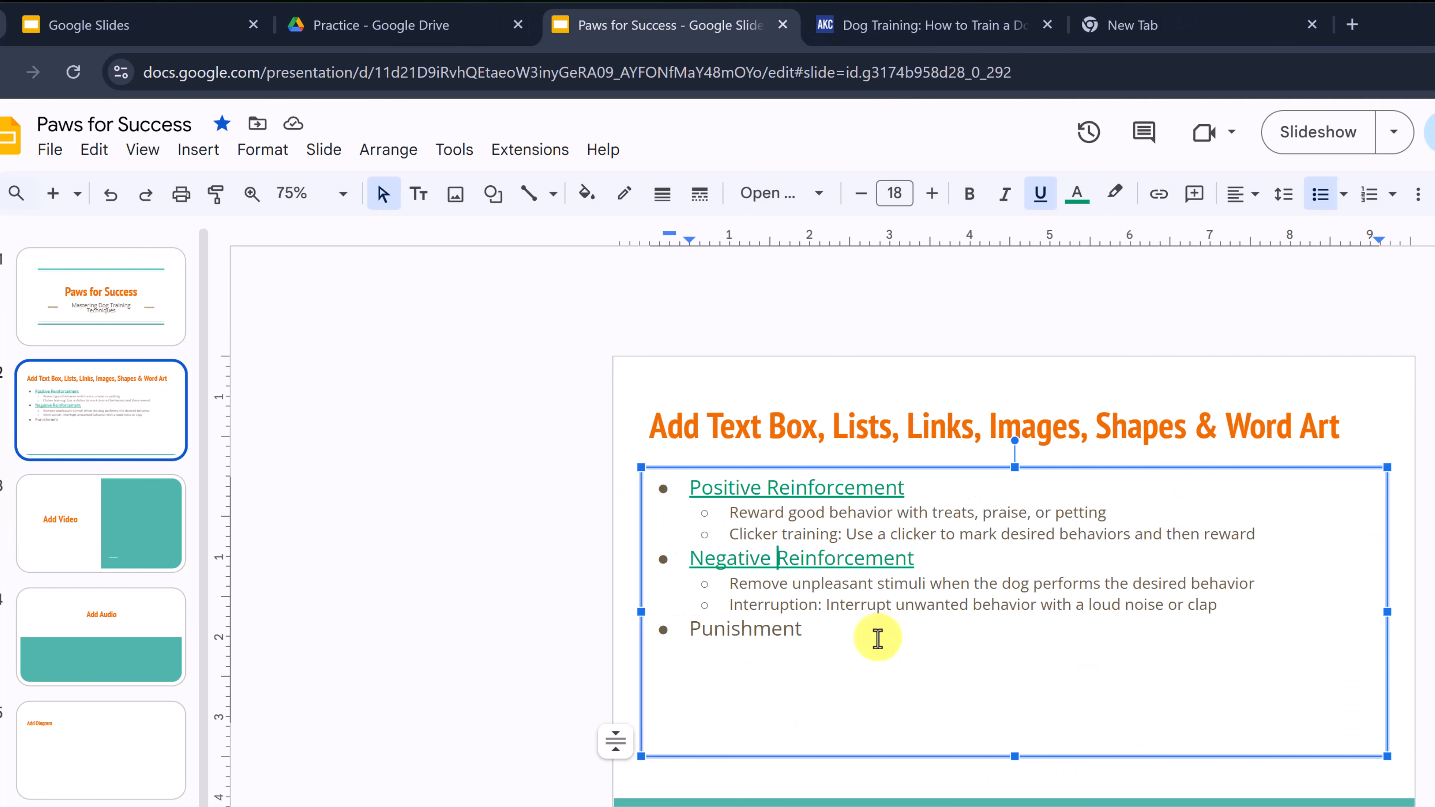
# - Open the "Negative Reinforcement" link for editing and reapply it with the same text and address
pyautogui.click(929, 561)
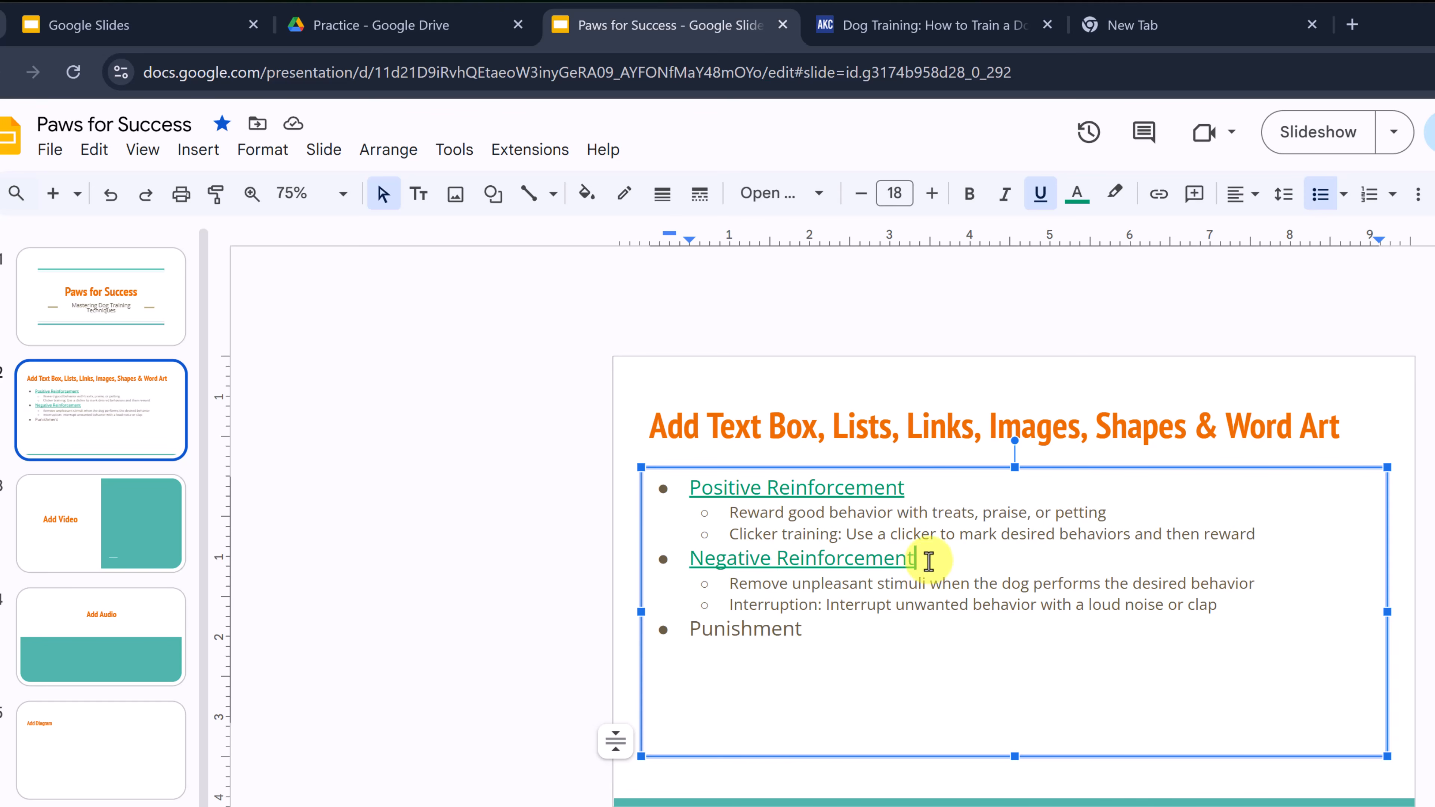
pyautogui.click(805, 559)
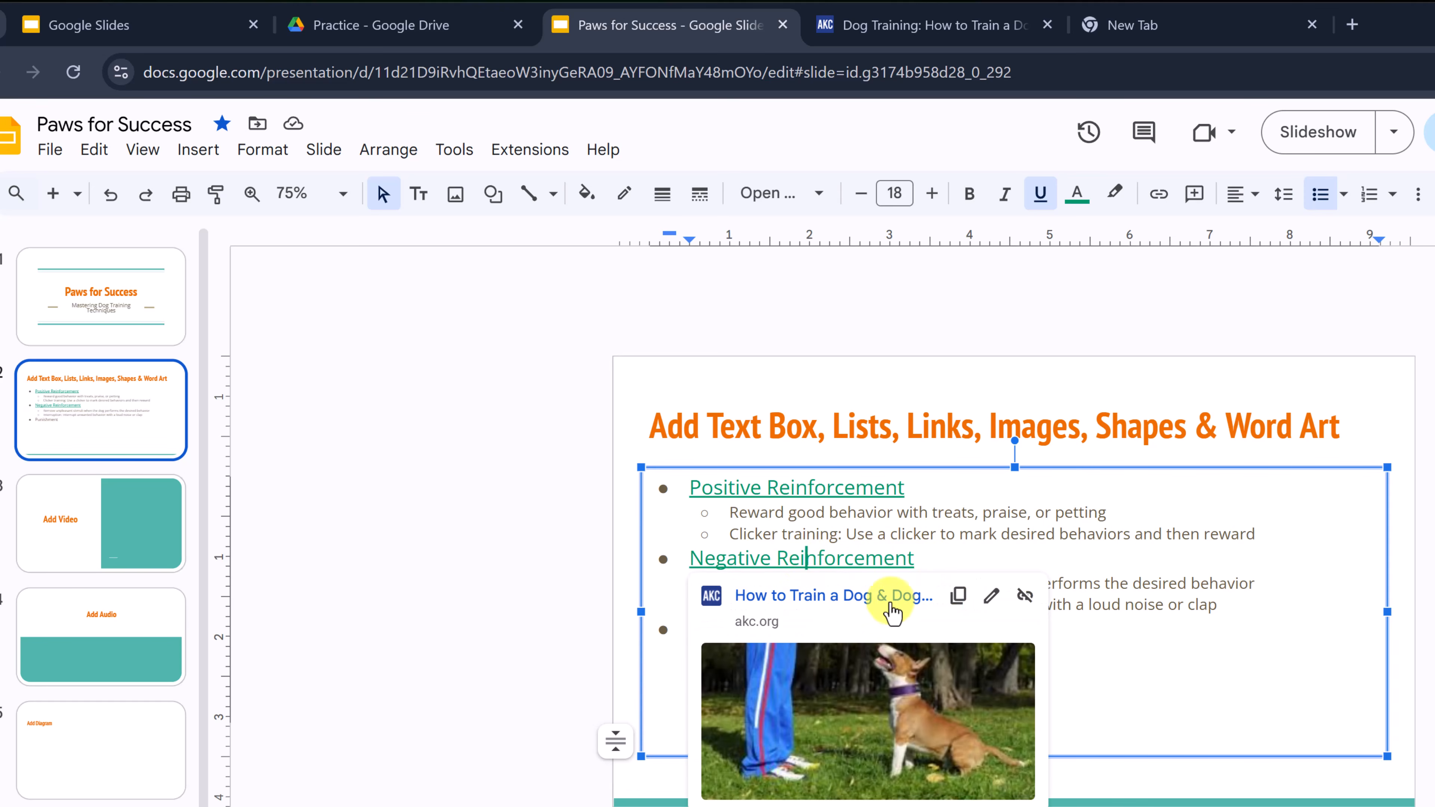
pyautogui.click(992, 598)
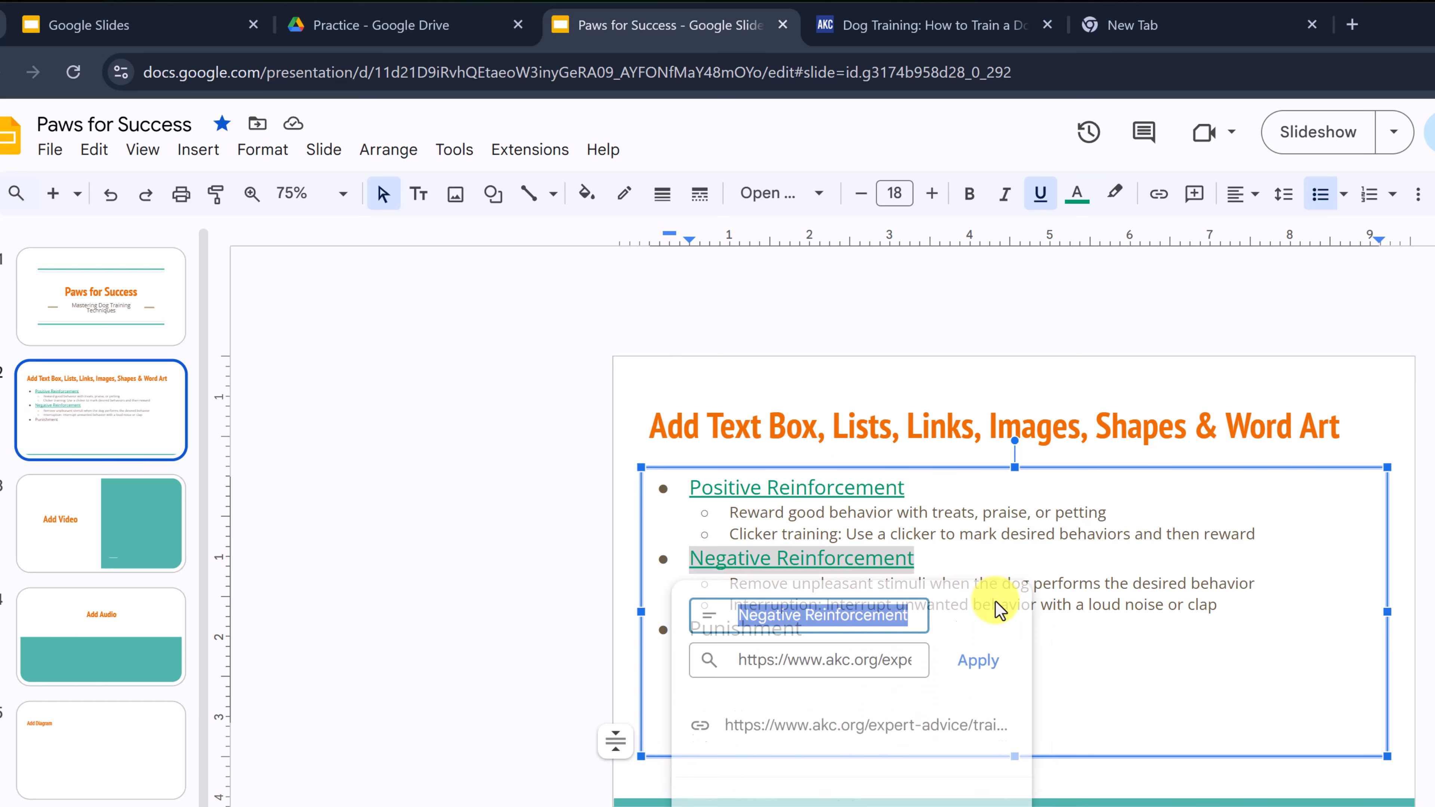
pyautogui.click(982, 660)
# - Remove the web link from the "Negative Reinforcement" text and deselect the text box
pyautogui.click(885, 559)
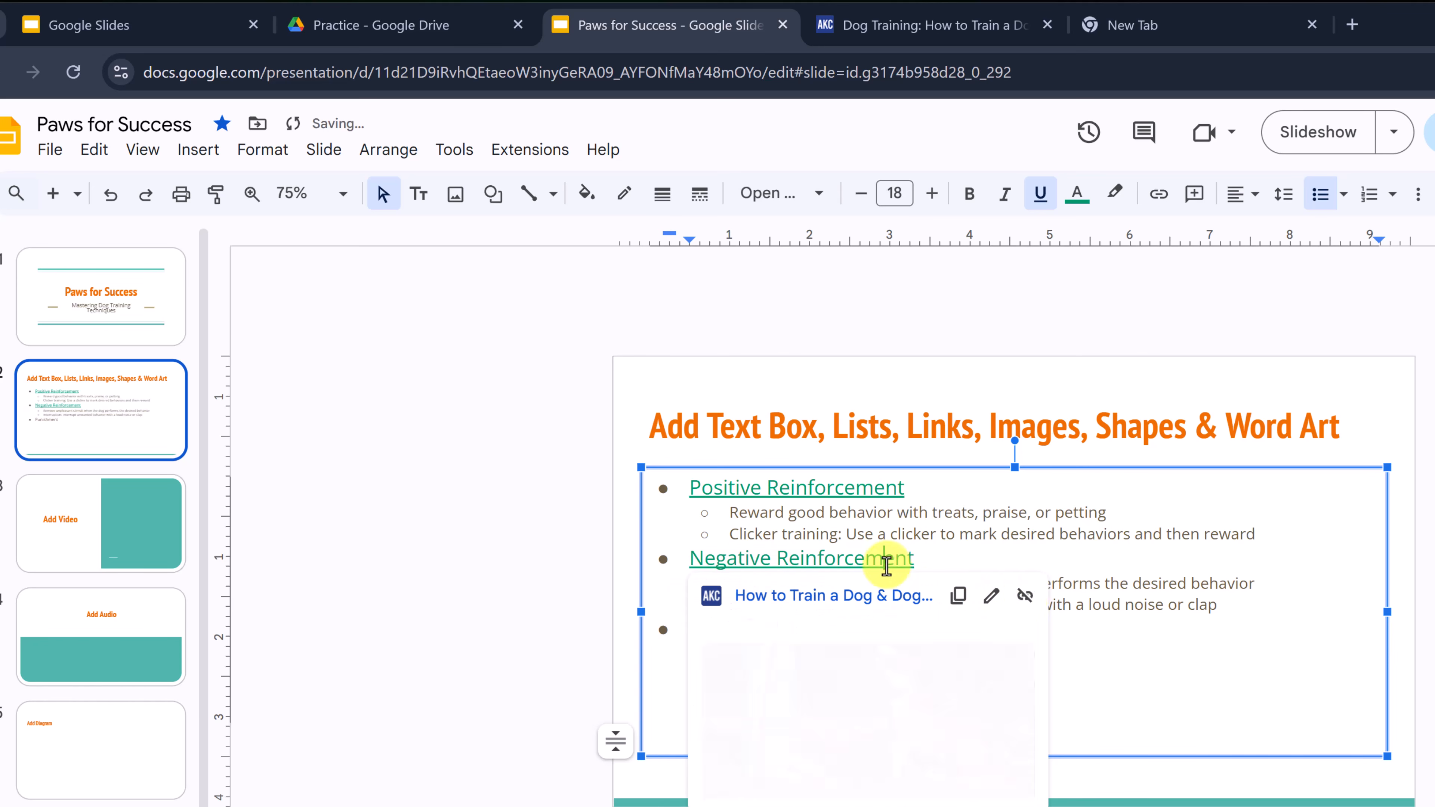
pyautogui.click(1025, 604)
pyautogui.click(328, 464)
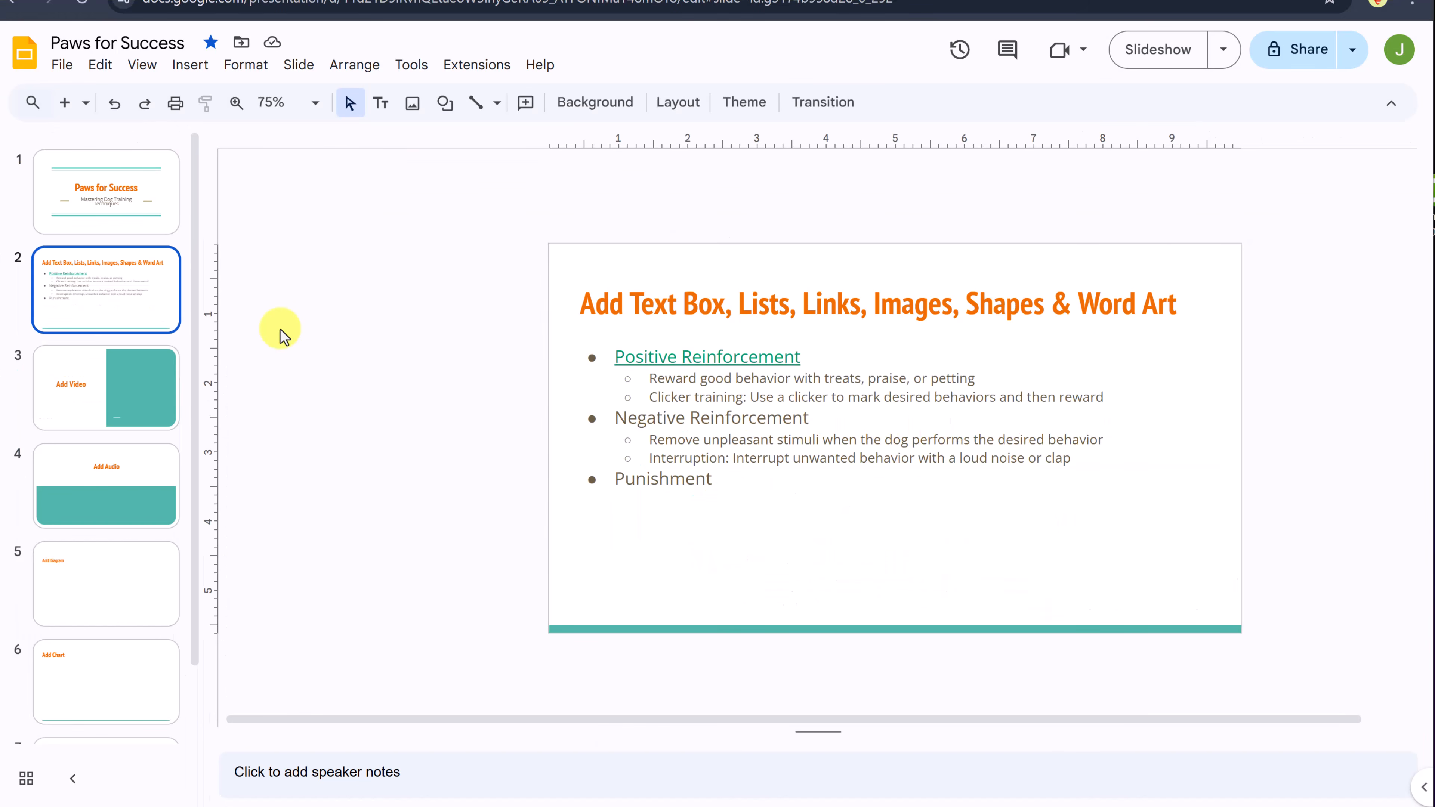
# - Insert a new slide with the Blank layout between slide 2 and the "Add Video" slide
pyautogui.moveTo(148, 325); pyautogui.dragTo(156, 346)
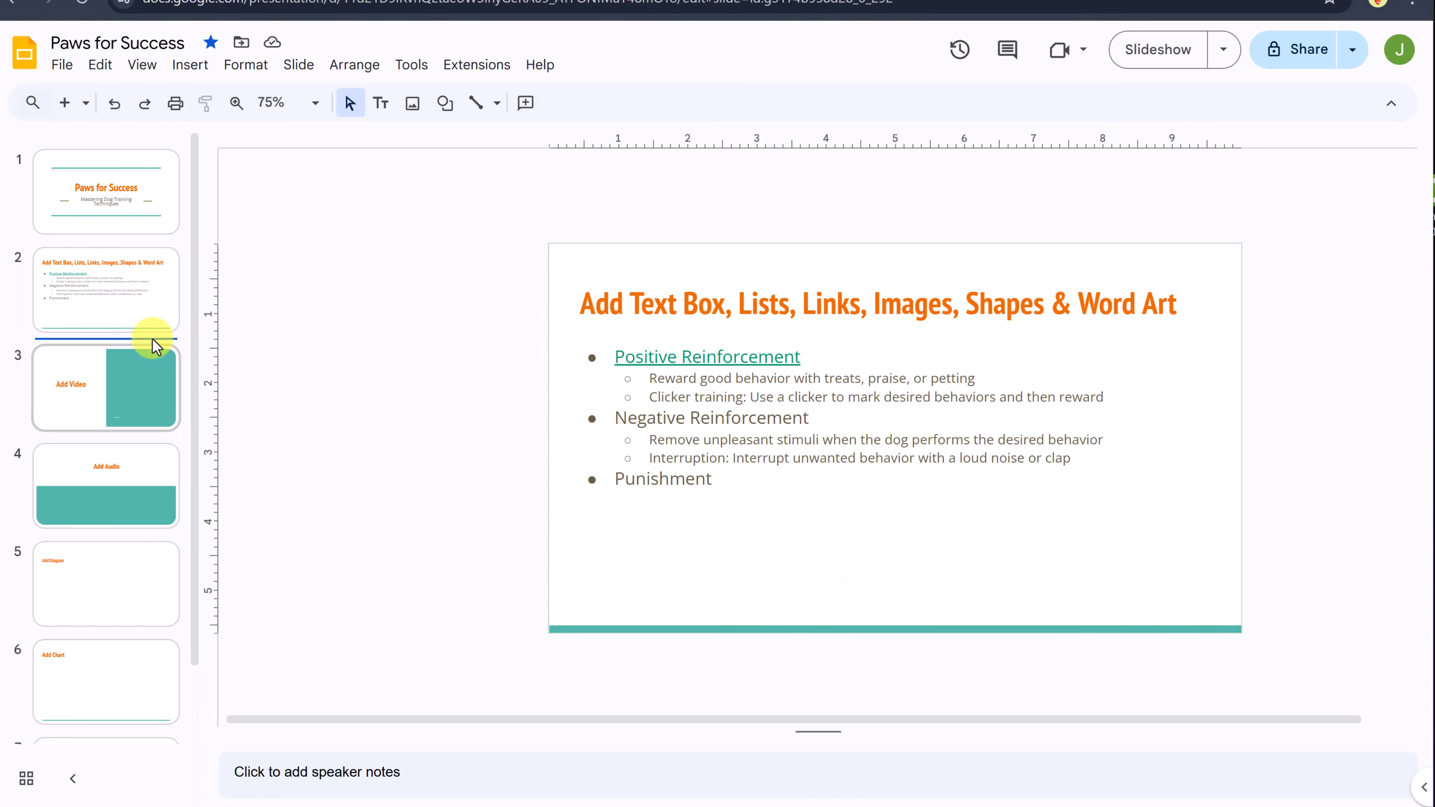
pyautogui.click(84, 105)
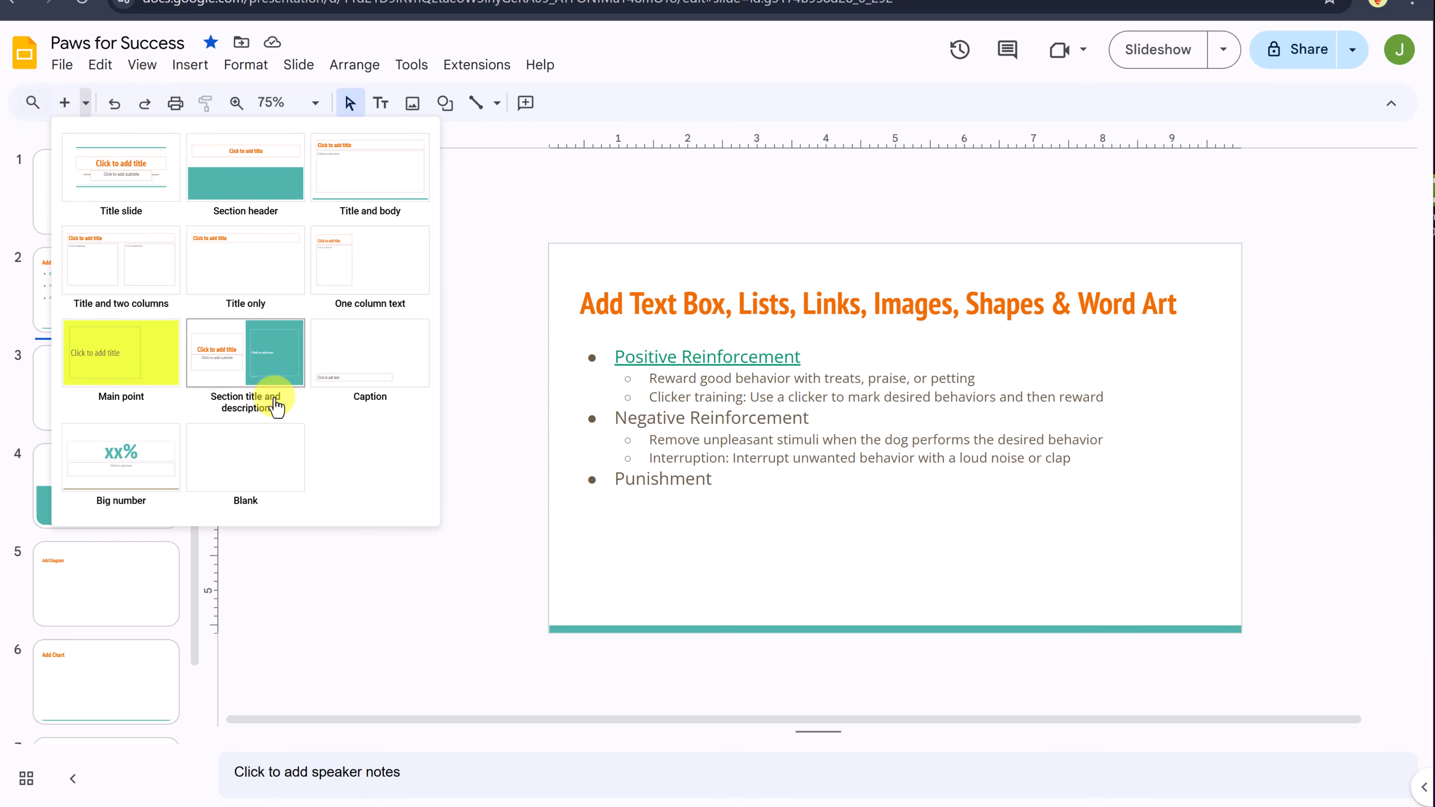
pyautogui.click(263, 474)
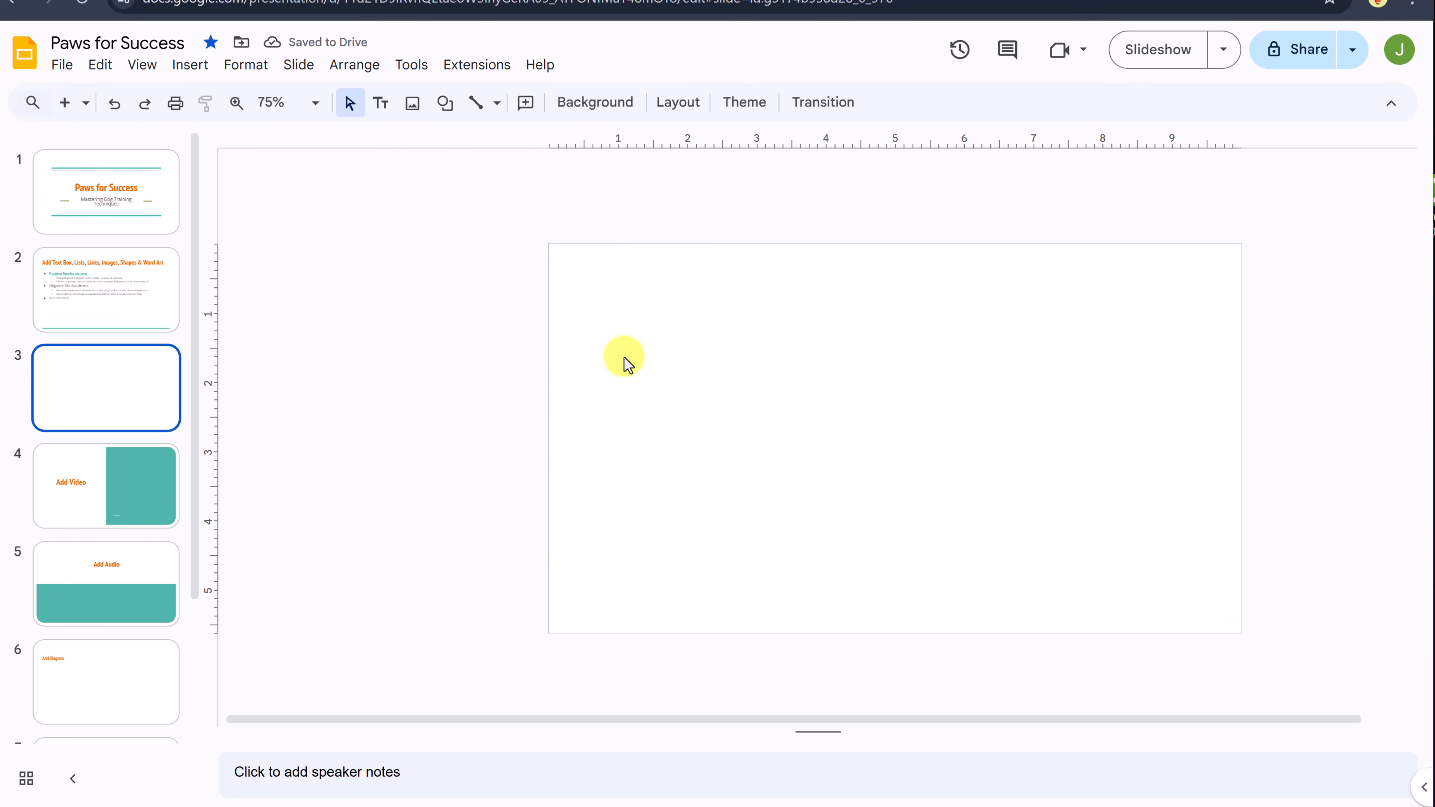
# - Insert the recent dog photo from Google Drive onto the blank slide 3
pyautogui.click(196, 77)
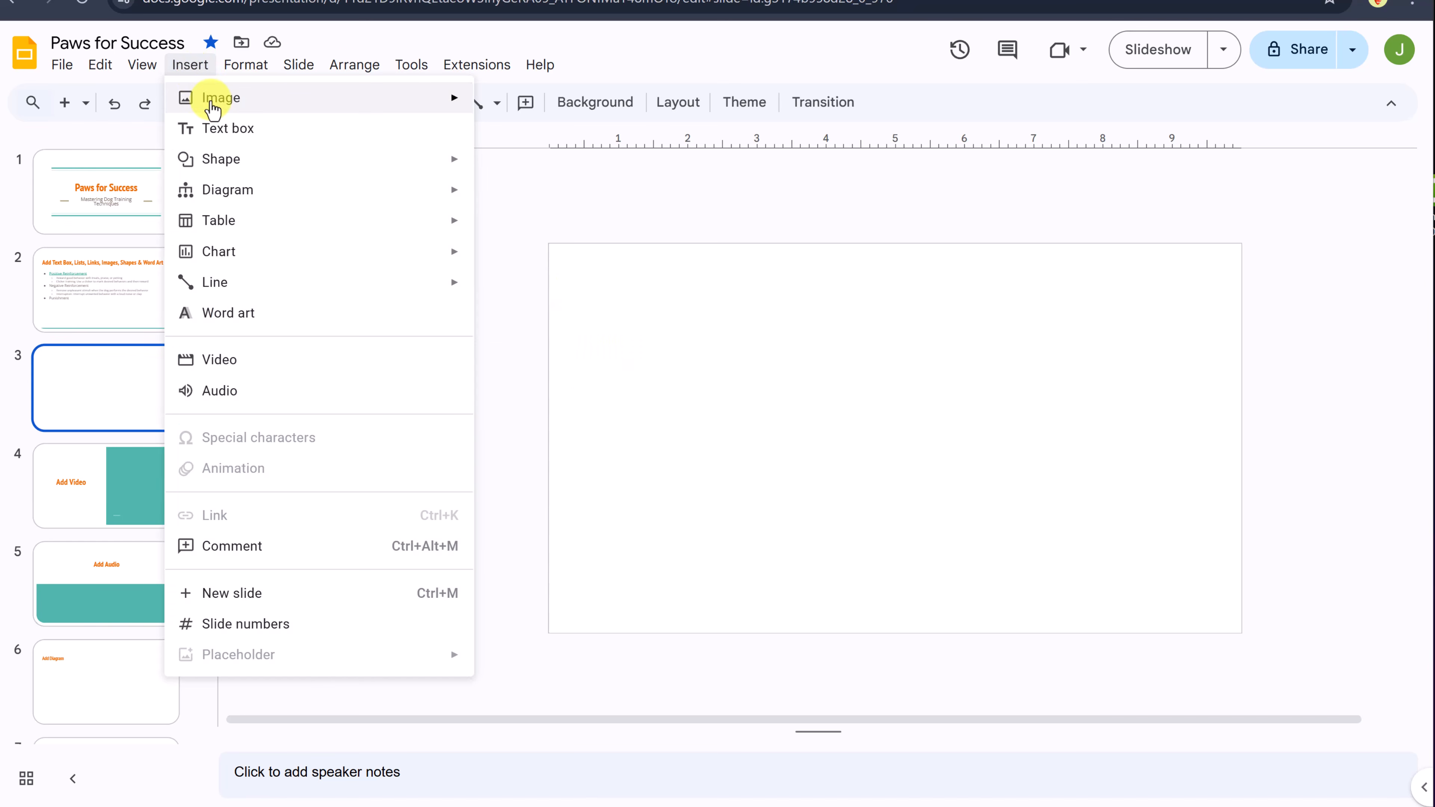
pyautogui.moveTo(358, 108)
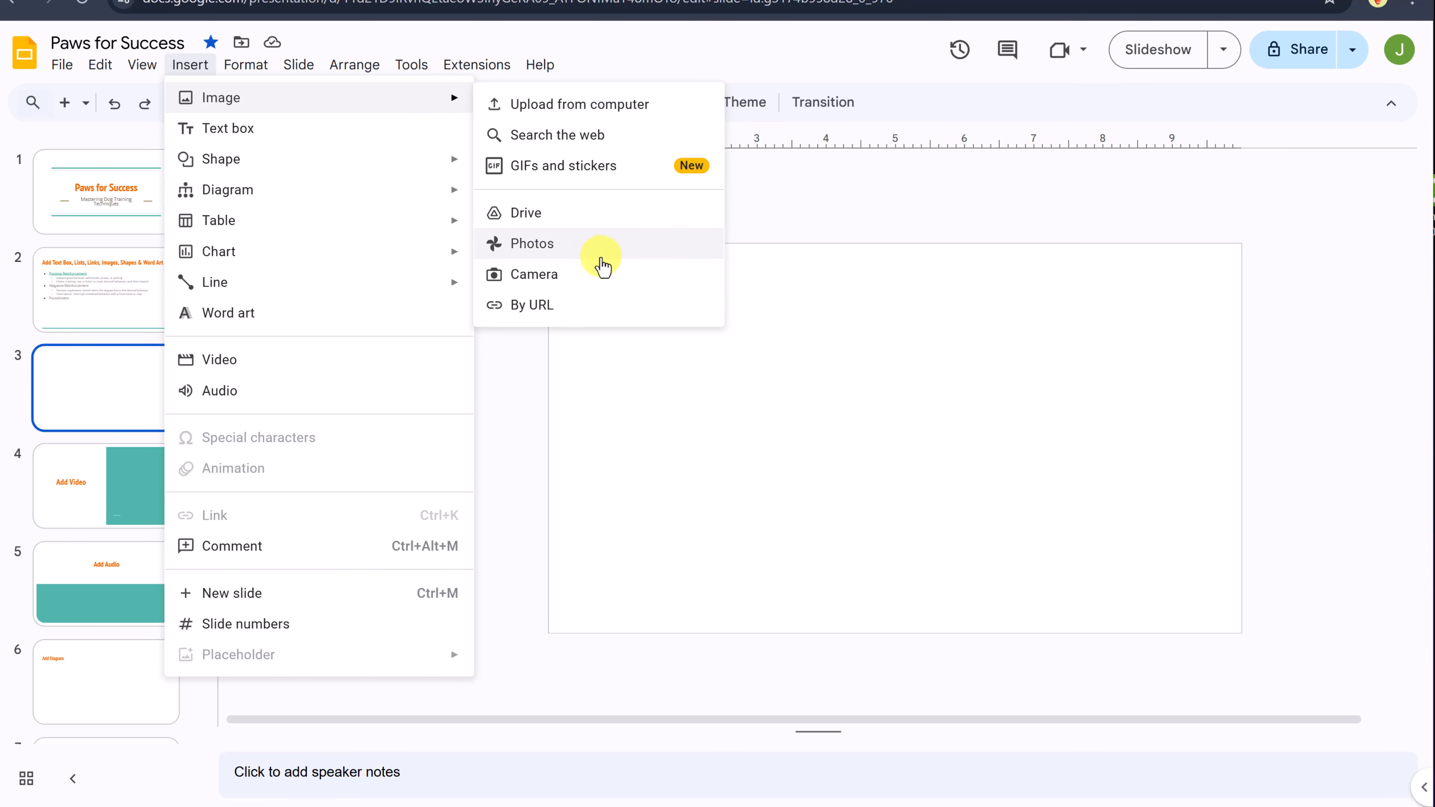
pyautogui.click(573, 226)
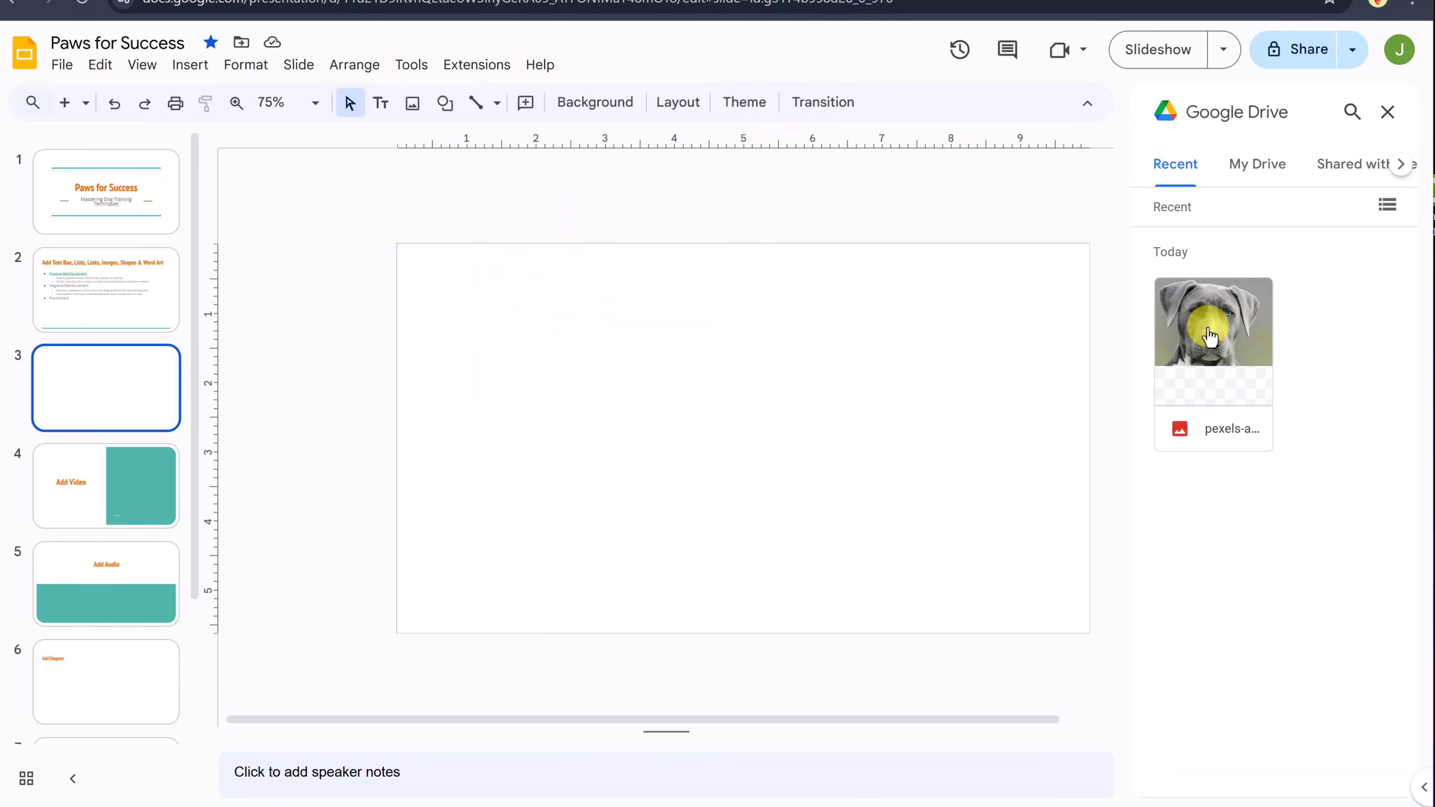
pyautogui.click(1215, 339)
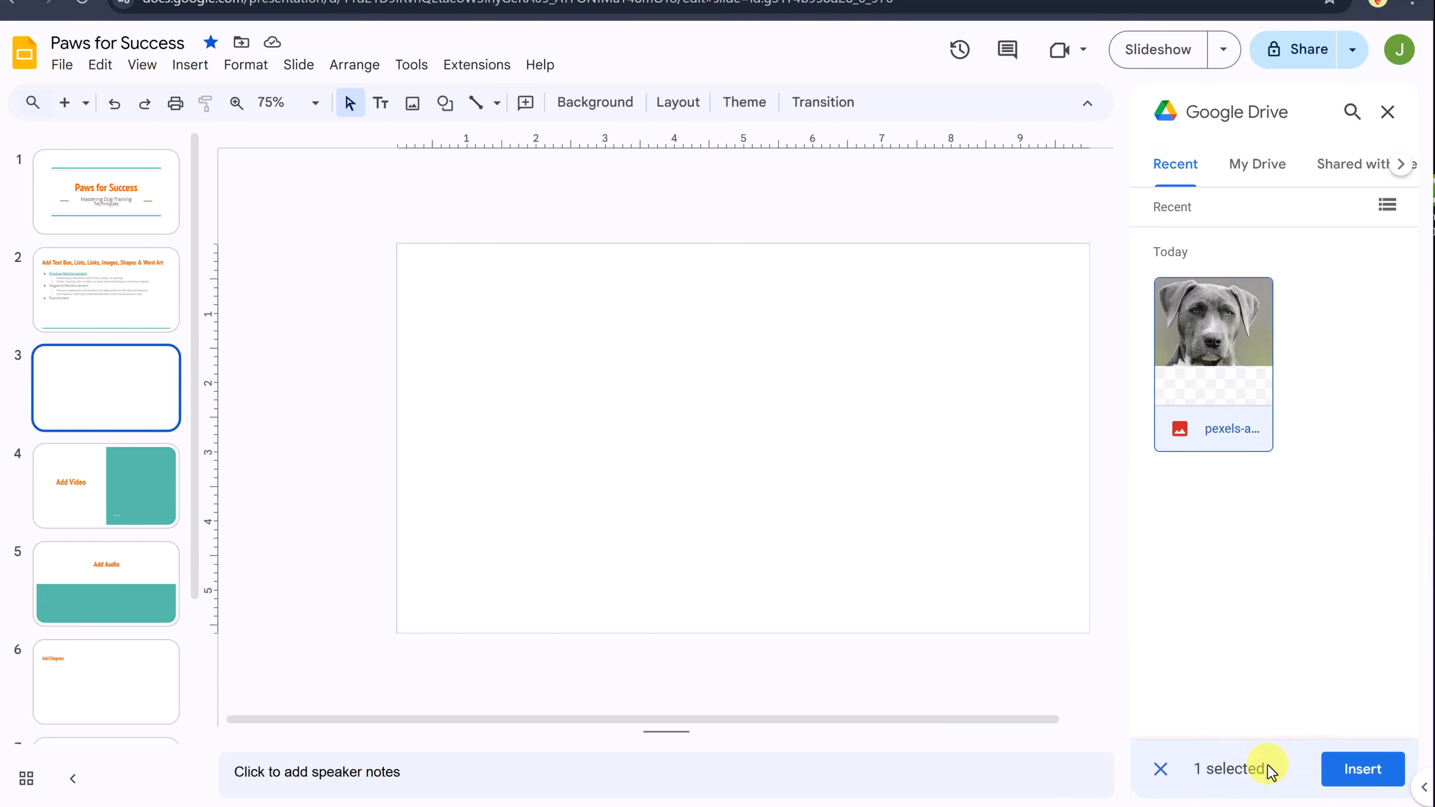
pyautogui.click(1359, 782)
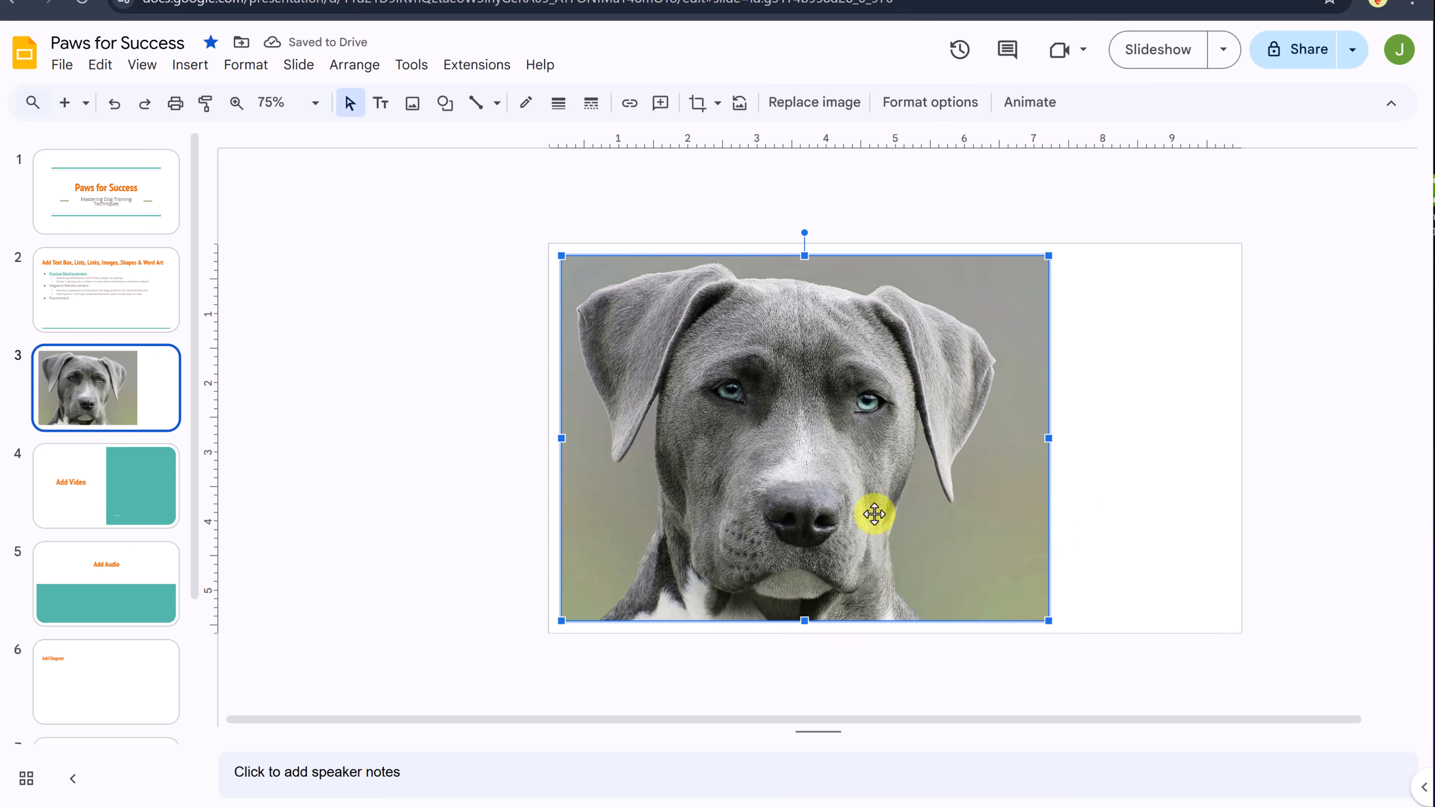
# - Shrink the dog image to about 3.3 in wide and move it to about 0.96 in across and 0.63 in down the slide
pyautogui.click(1105, 536)
pyautogui.click(890, 485)
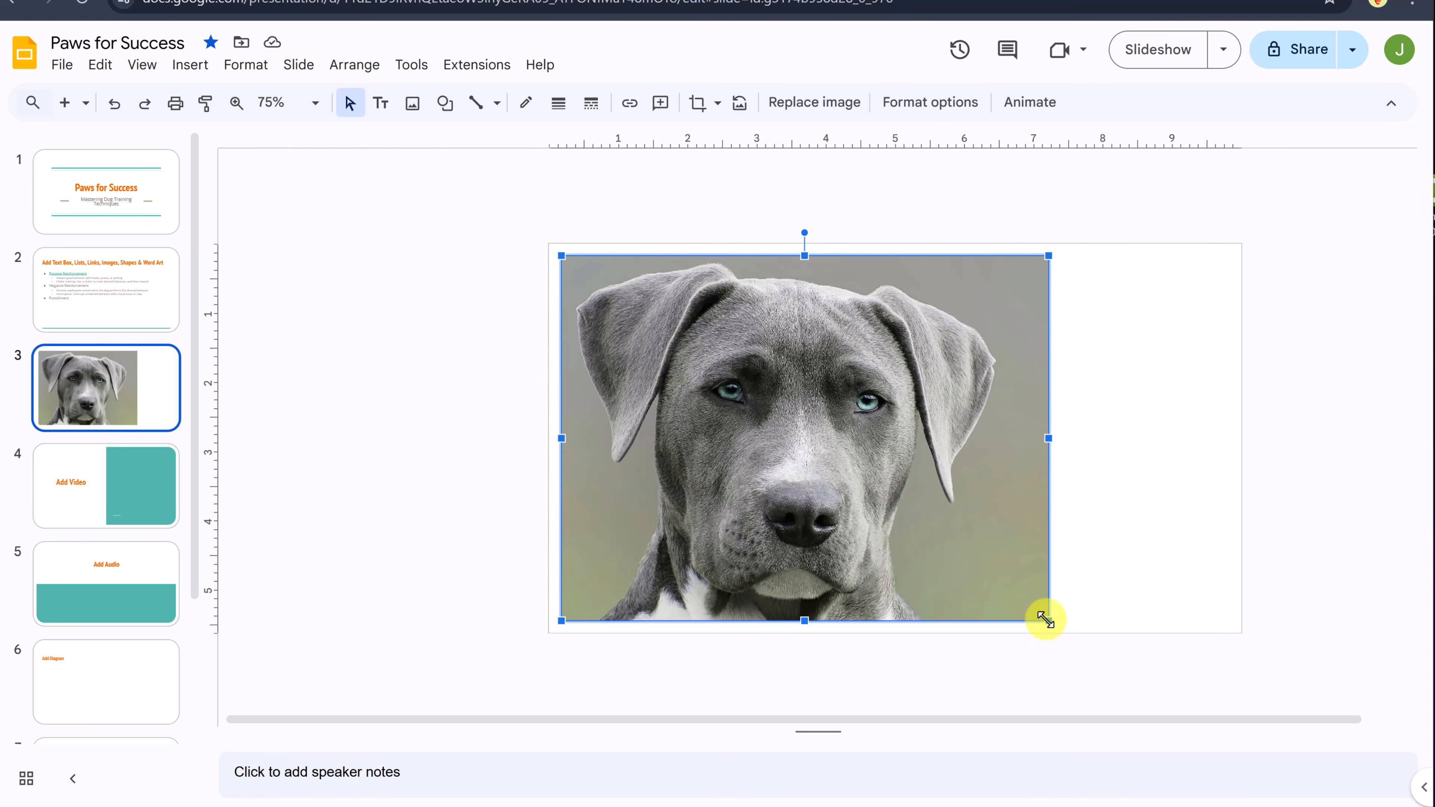
pyautogui.moveTo(1046, 620); pyautogui.dragTo(785, 391)
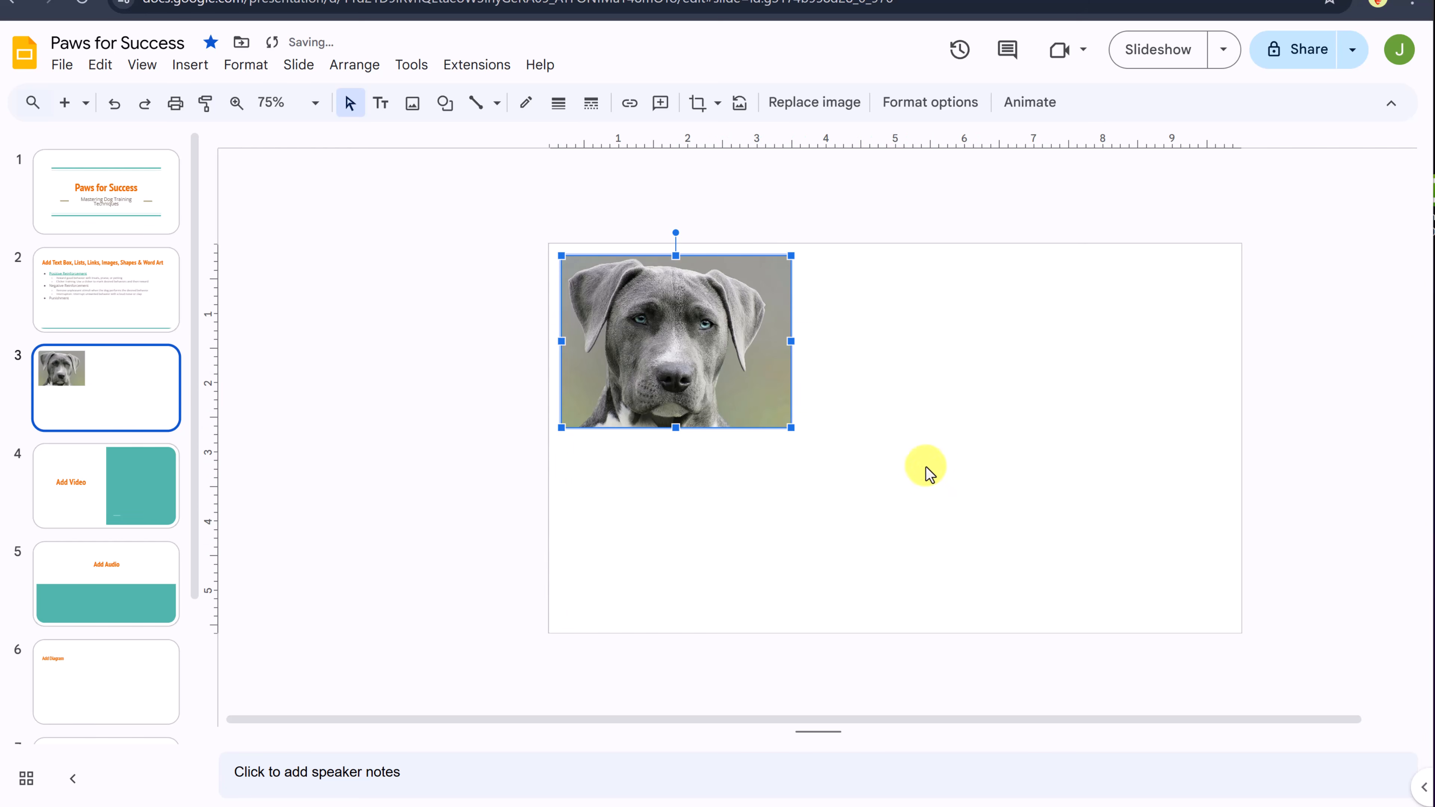
pyautogui.moveTo(682, 355); pyautogui.dragTo(730, 403)
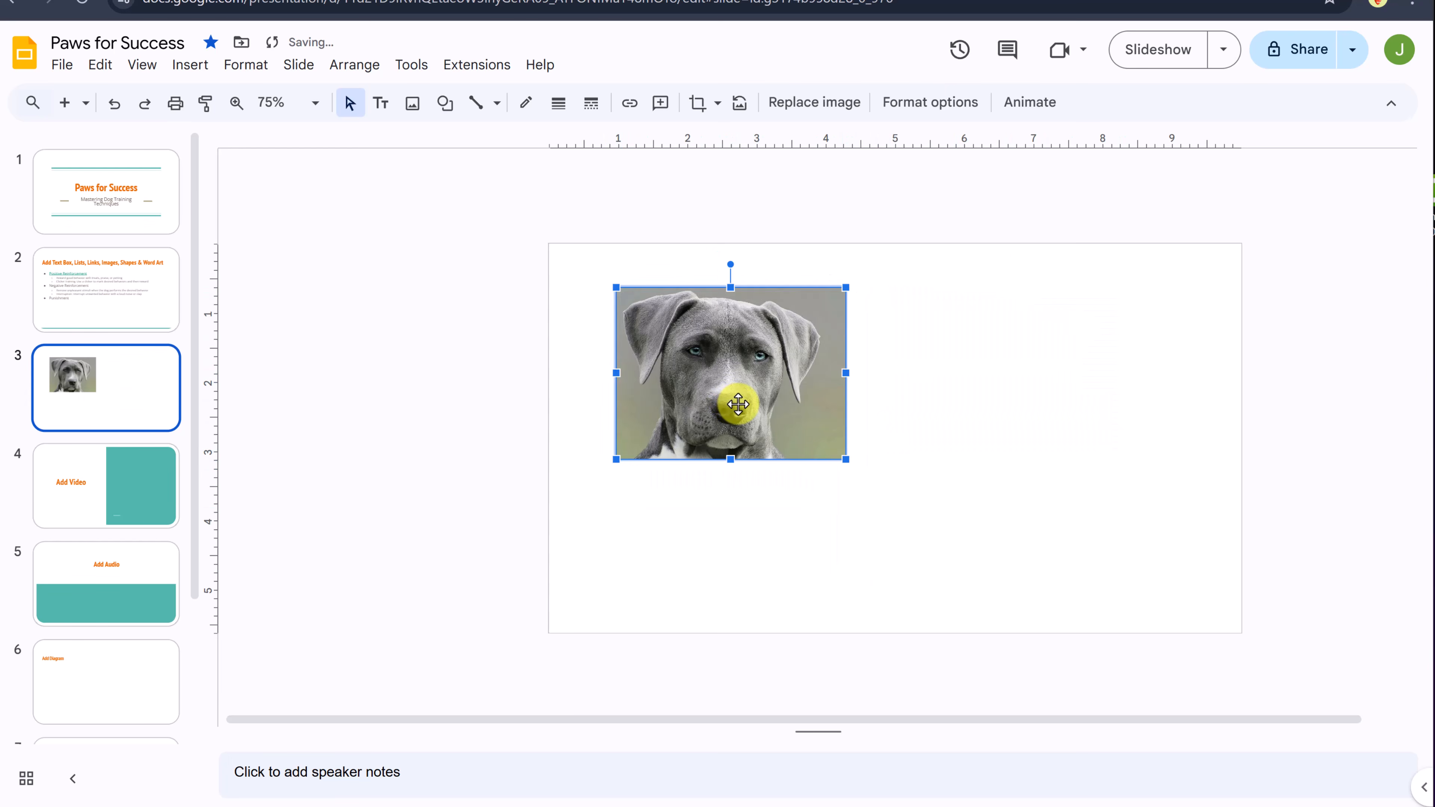
# - Try rotating the dog image slightly clockwise, and undo the rotation
pyautogui.moveTo(731, 265)
pyautogui.mouseDown()
pyautogui.moveTo(772, 274)
pyautogui.moveTo(733, 272)
pyautogui.mouseUp()
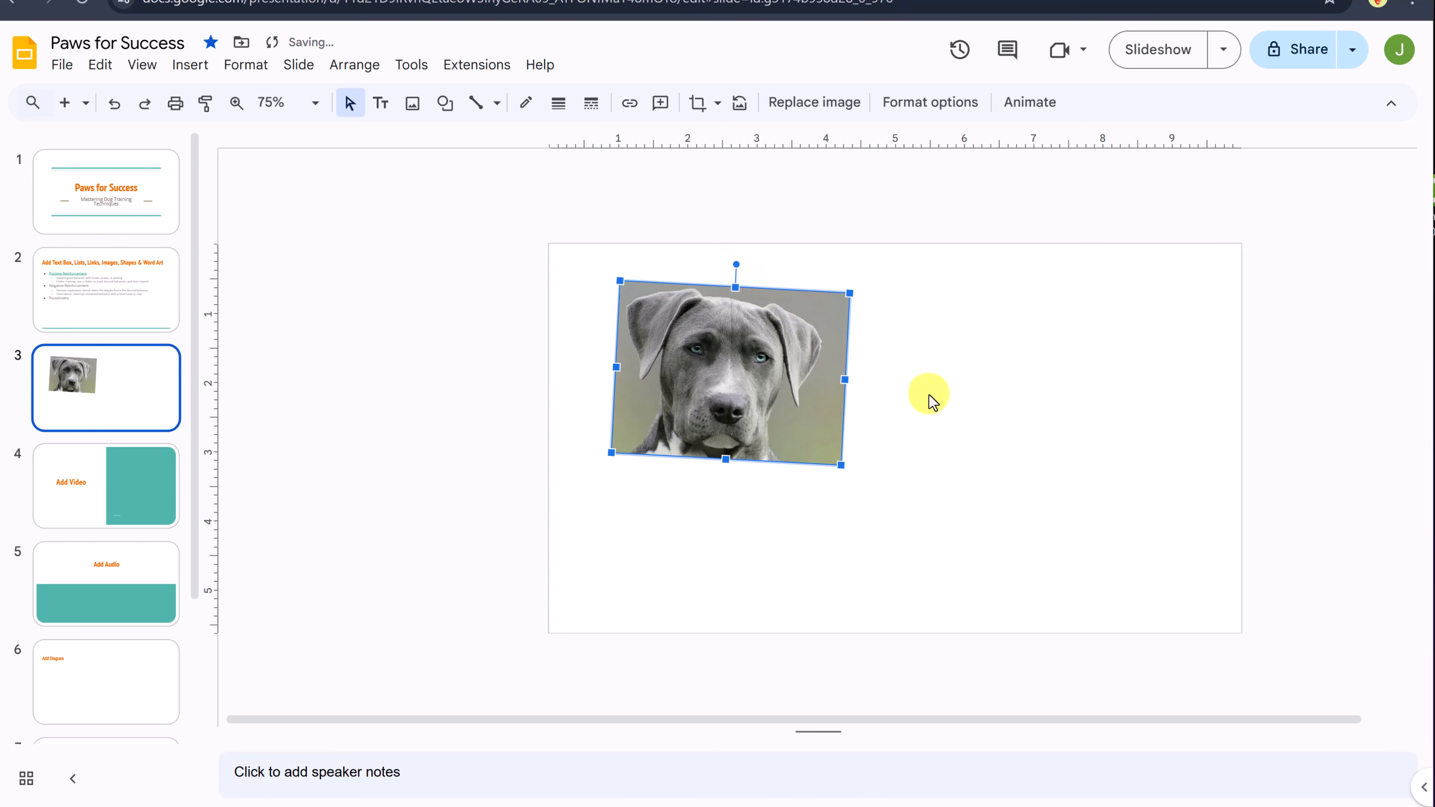
pyautogui.hotkey('ctrl', 'z')
pyautogui.hotkey('ctrl', 'z')
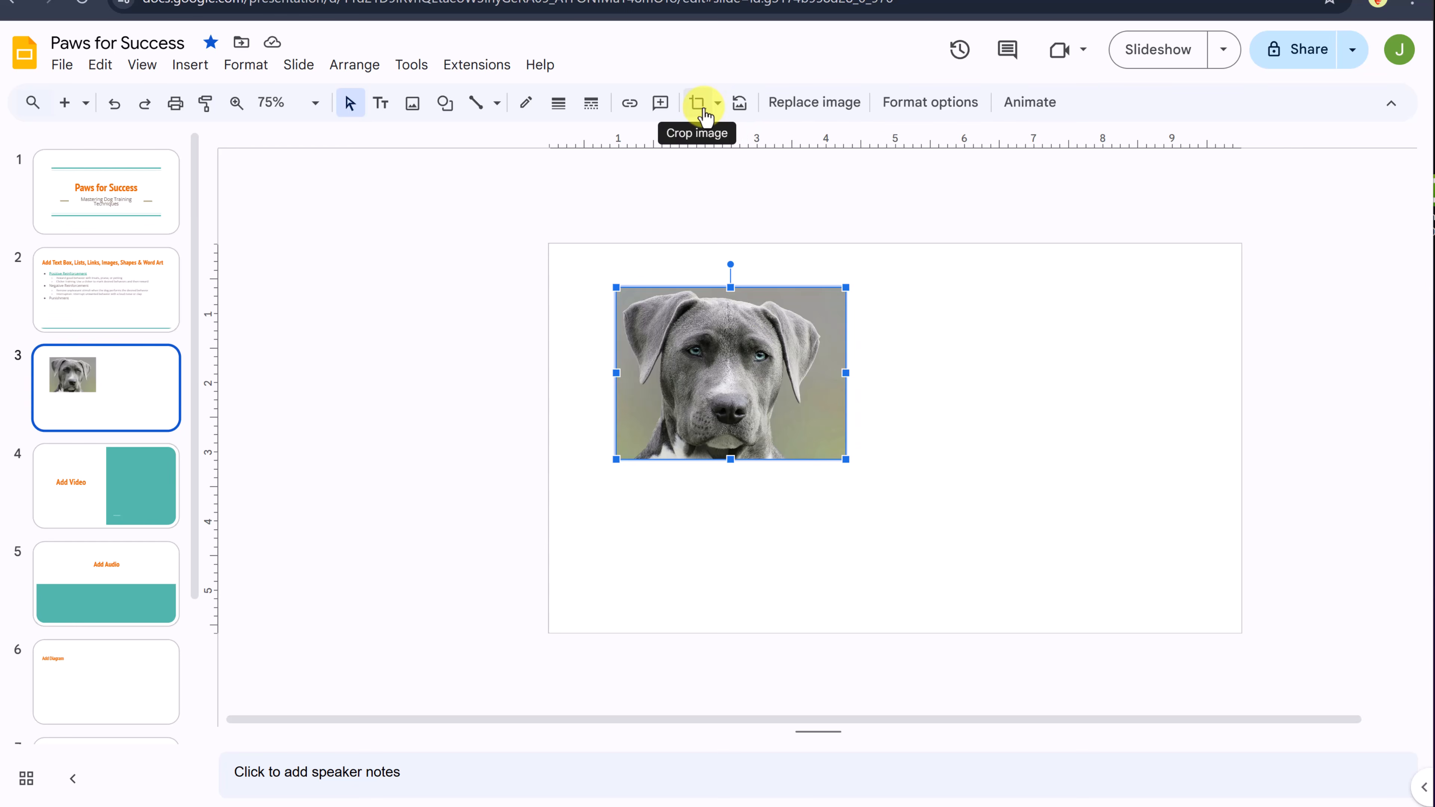
# - Crop the dog image on both sides and at its upper edge to a narrow area around the face
pyautogui.doubleClick(725, 373)
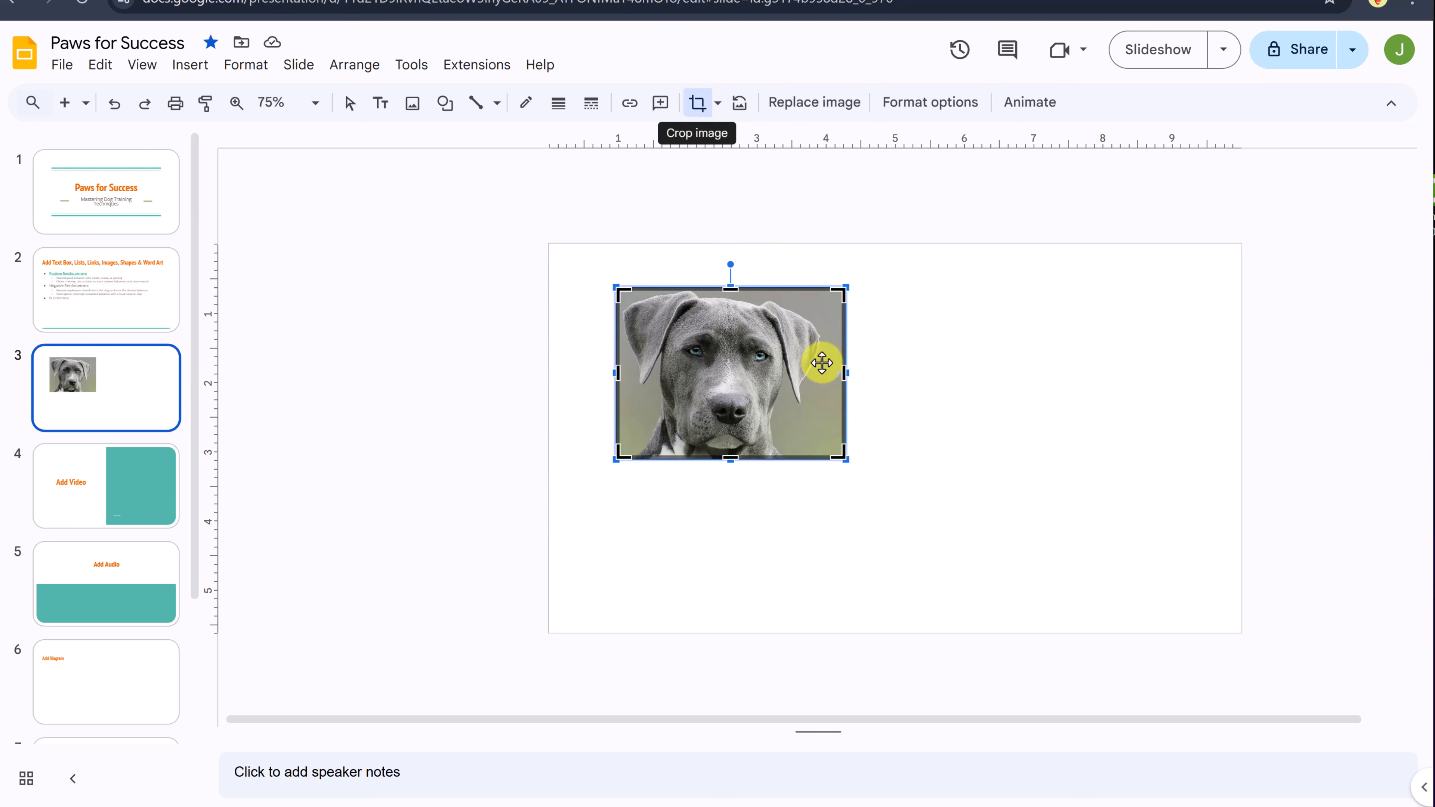
pyautogui.moveTo(842, 378); pyautogui.dragTo(771, 375)
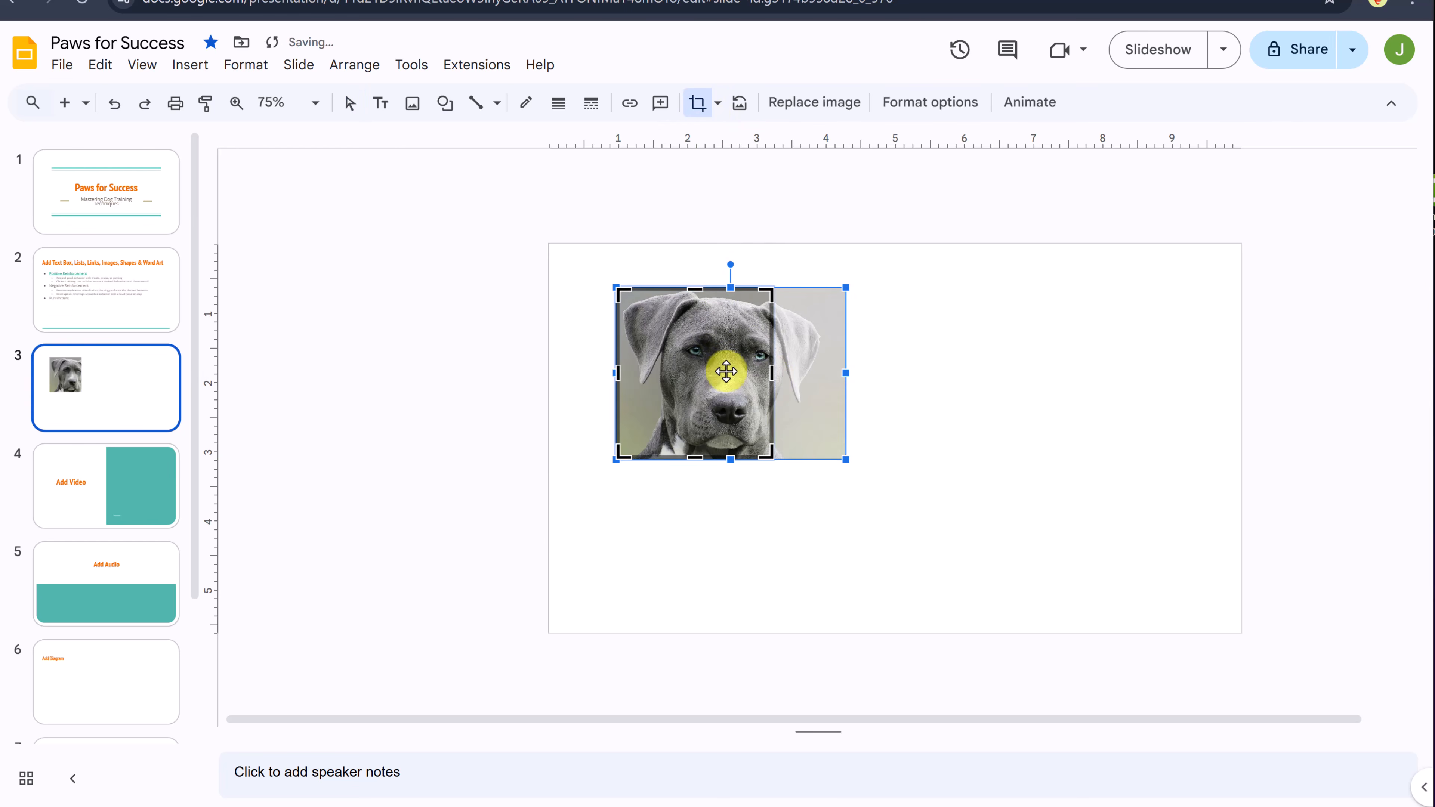
pyautogui.moveTo(619, 377); pyautogui.dragTo(686, 376)
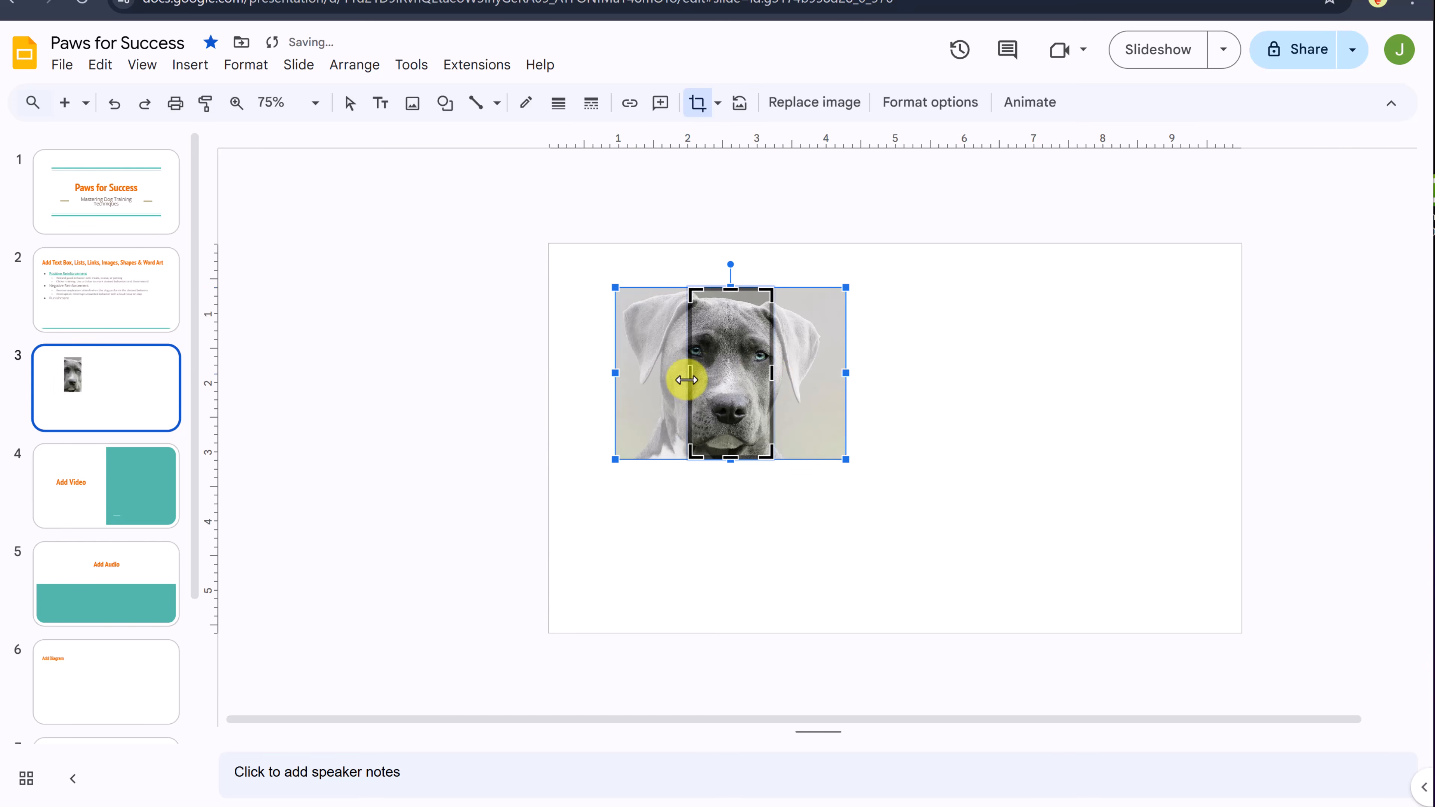
pyautogui.moveTo(733, 289); pyautogui.dragTo(733, 319)
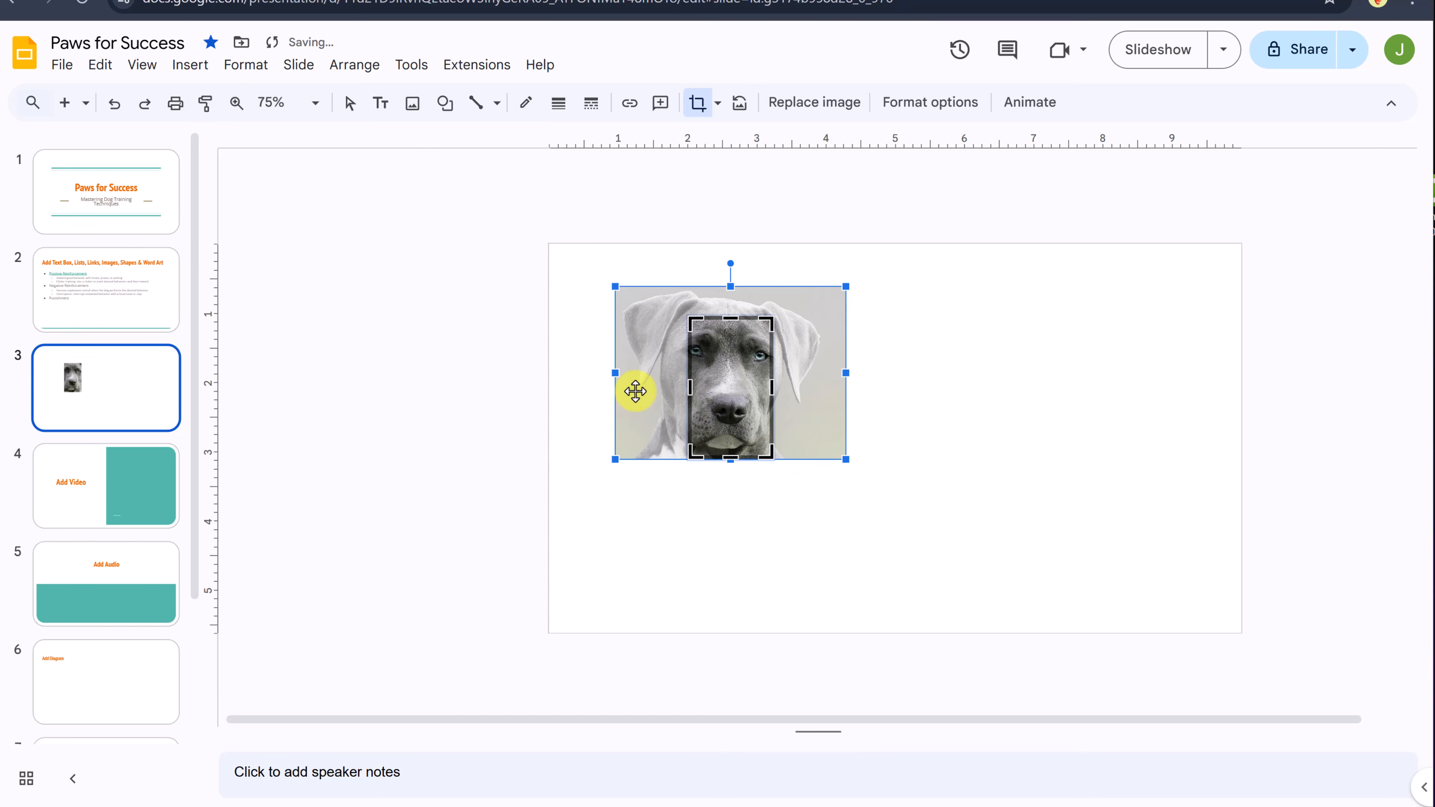
pyautogui.press('Return')
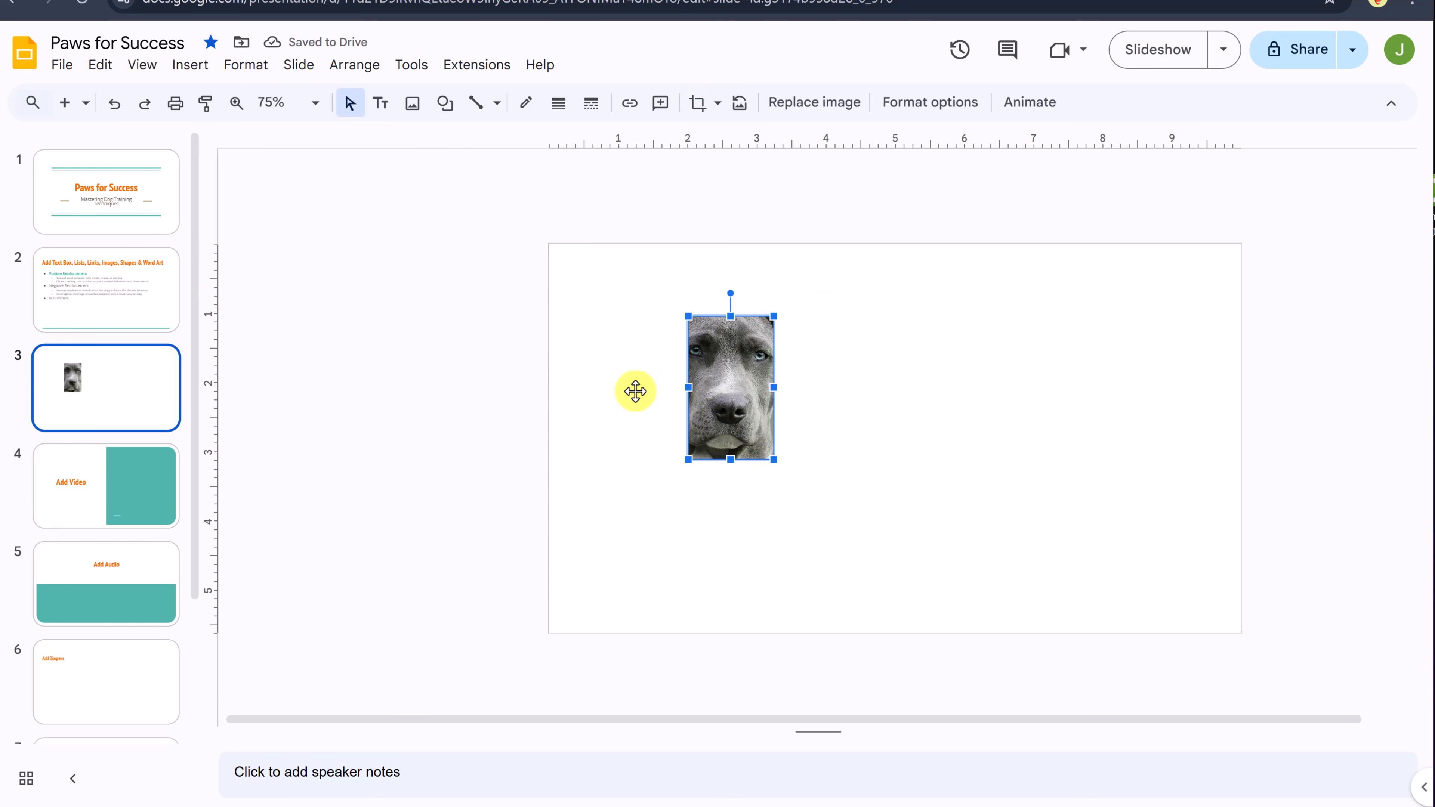
# - Reopen the image's crop and widen it to take in the dog's ear on the right
pyautogui.click(840, 459)
pyautogui.doubleClick(734, 393)
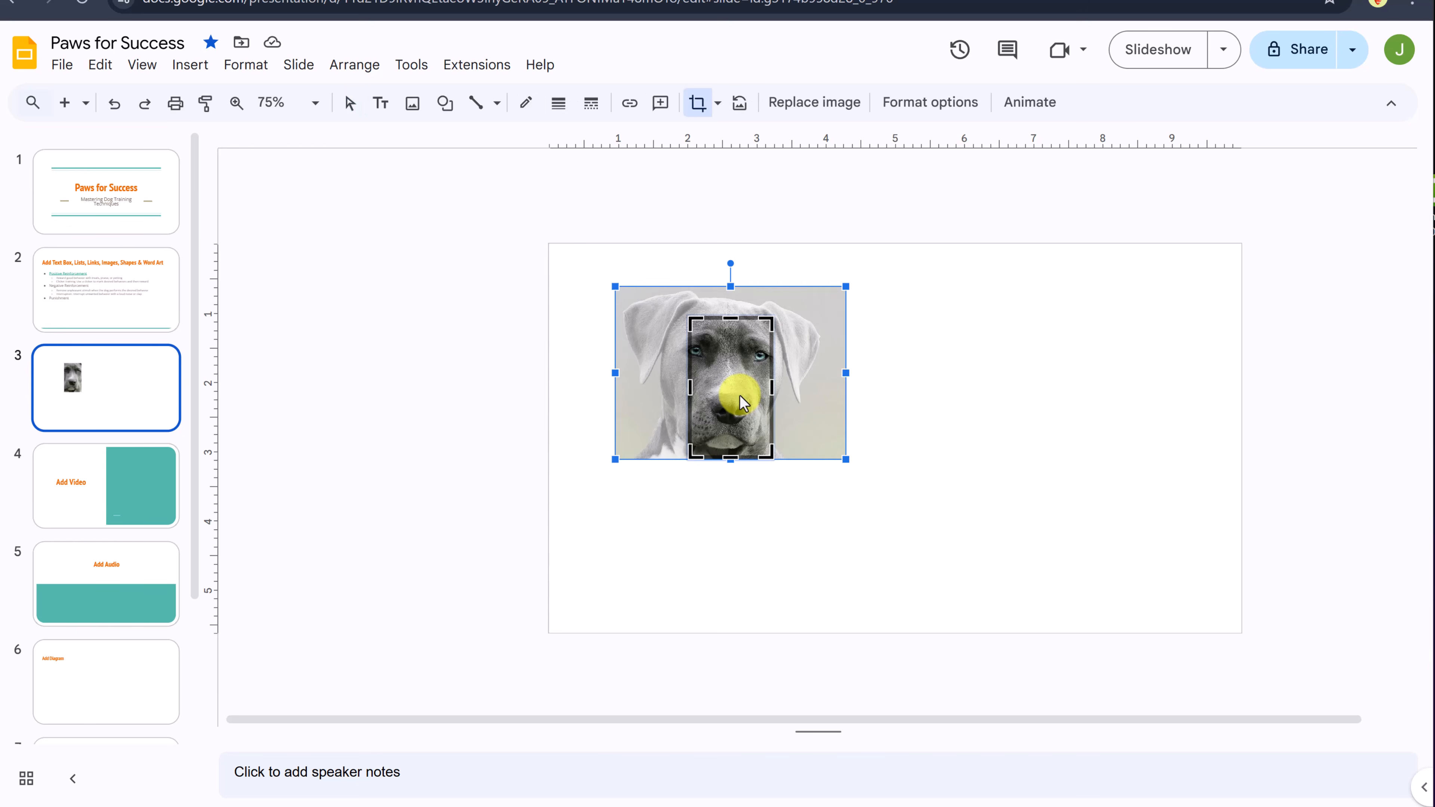
pyautogui.moveTo(778, 391); pyautogui.dragTo(822, 392)
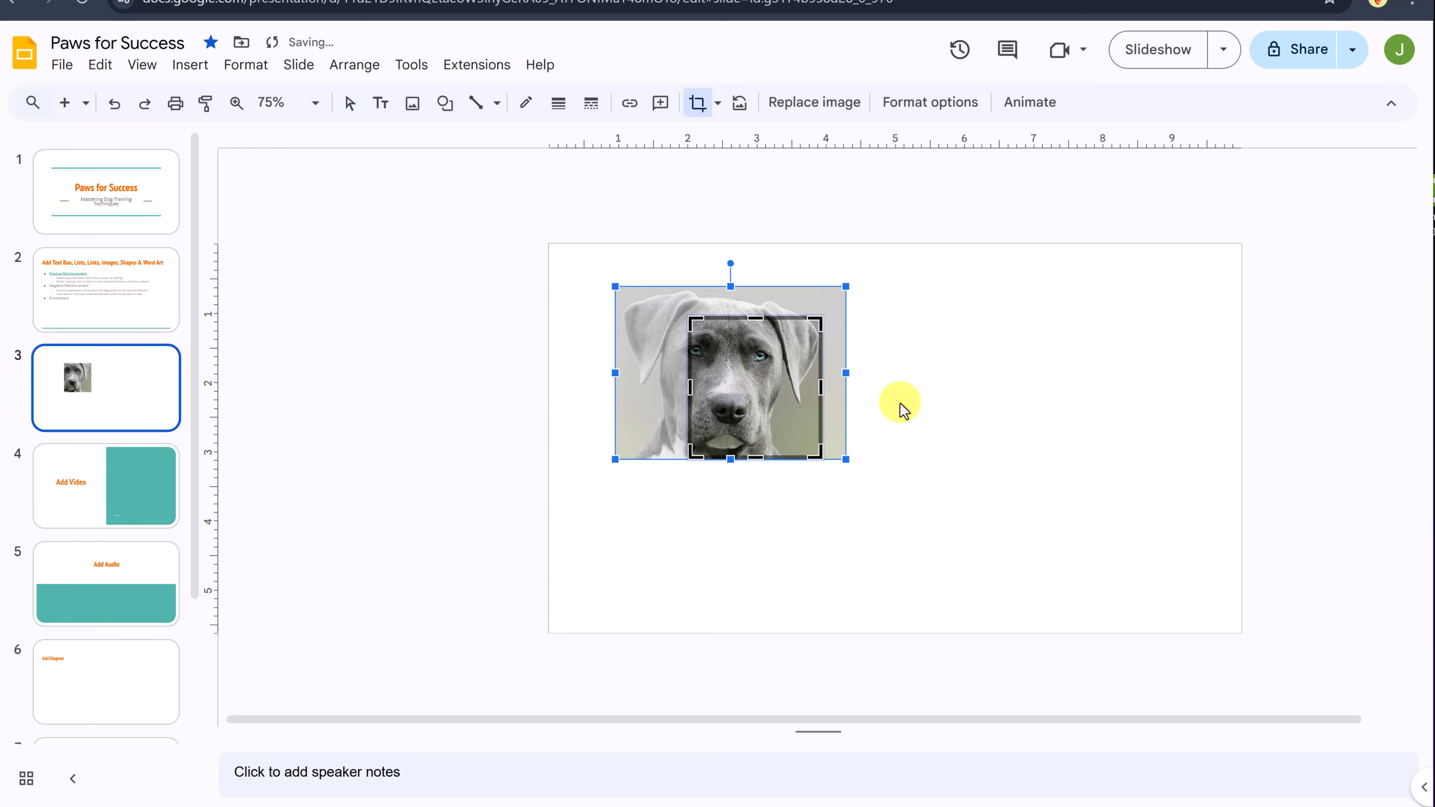
pyautogui.press('Return')
# - Undo all crop changes to bring back the full dog image
pyautogui.hotkey('ctrl', 'z')
pyautogui.hotkey('ctrl', 'z')
pyautogui.hotkey('ctrl', 'z')
pyautogui.hotkey('ctrl', 'z')
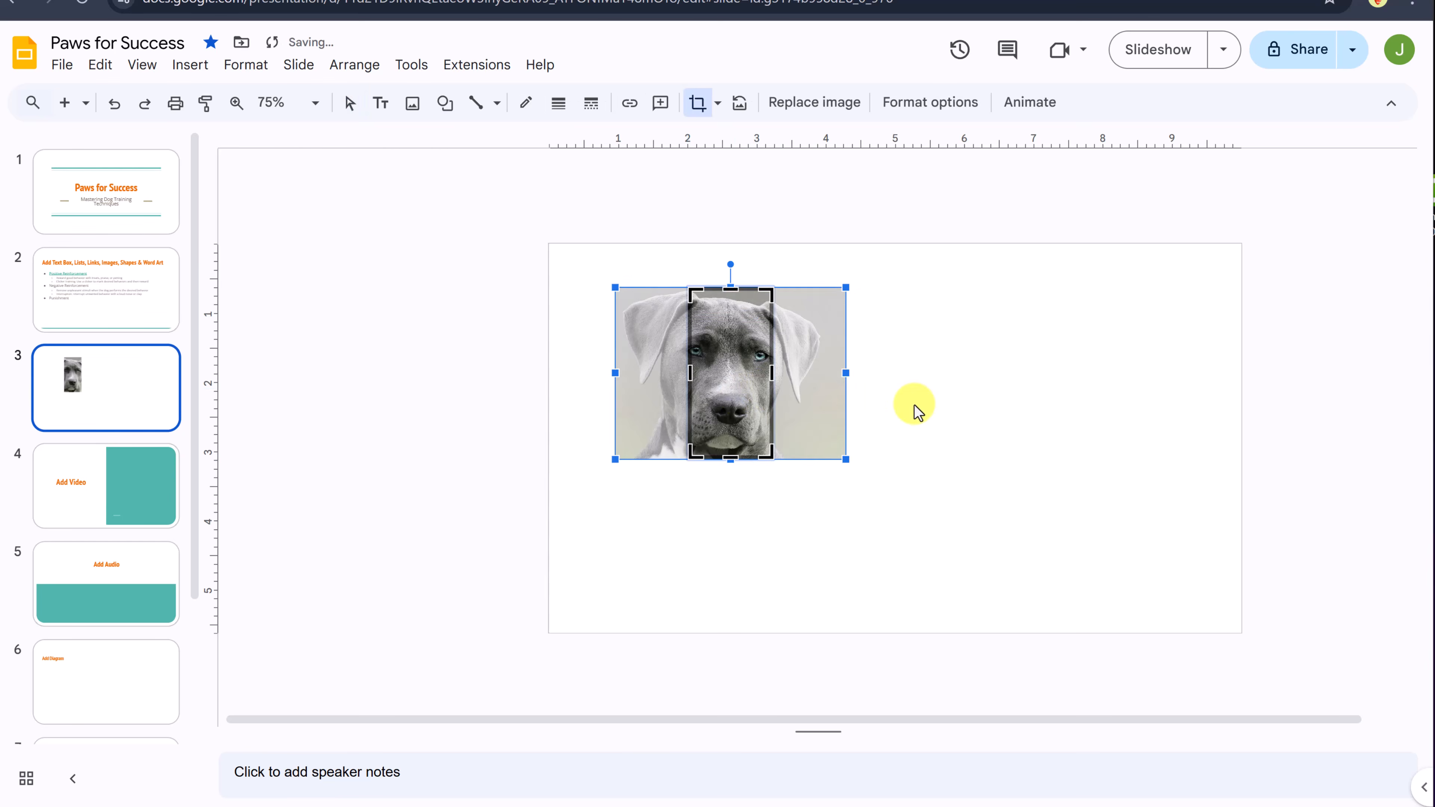
pyautogui.click(920, 424)
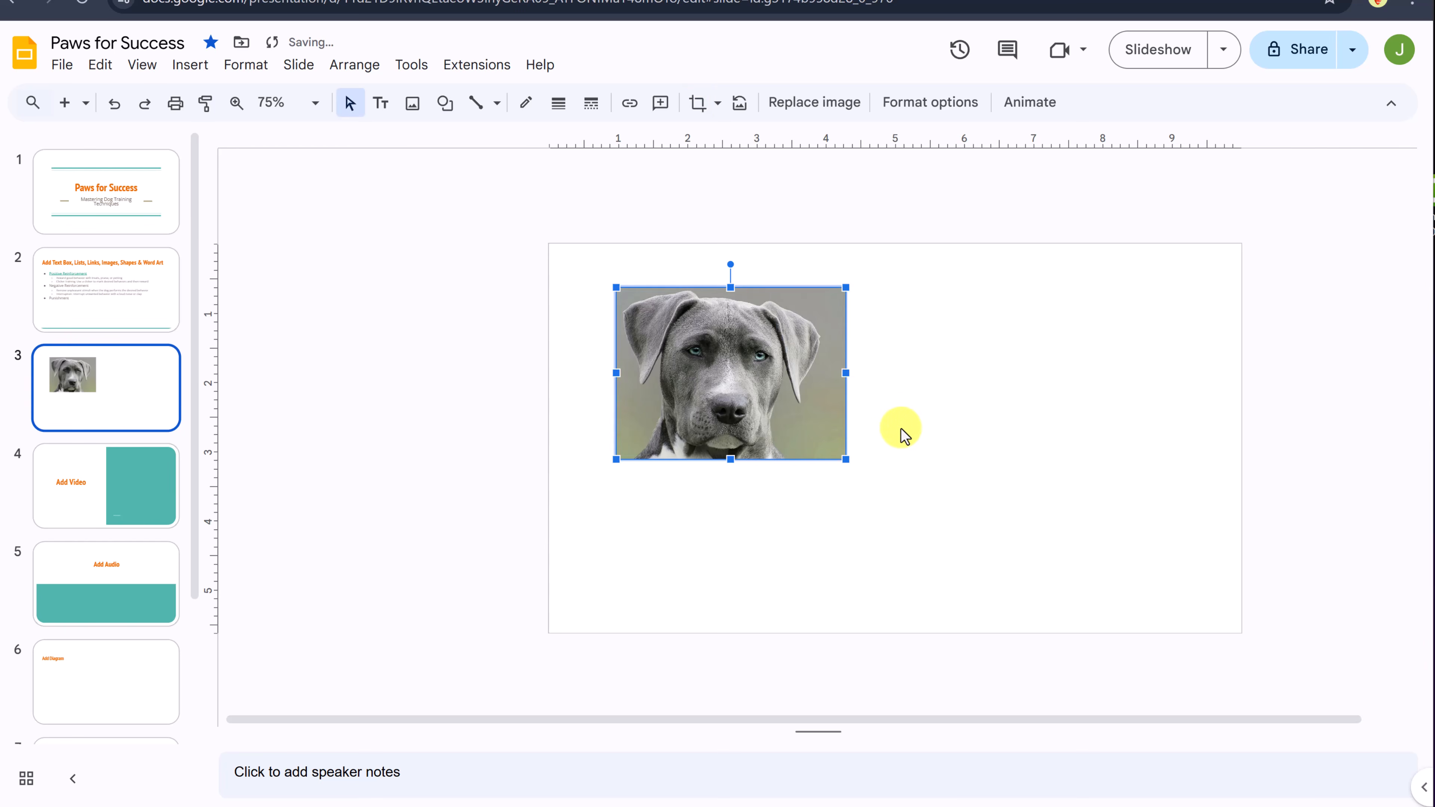
# - Try cropping the dog image to the second explosion callout shape, and undo the shape crop
pyautogui.click(718, 104)
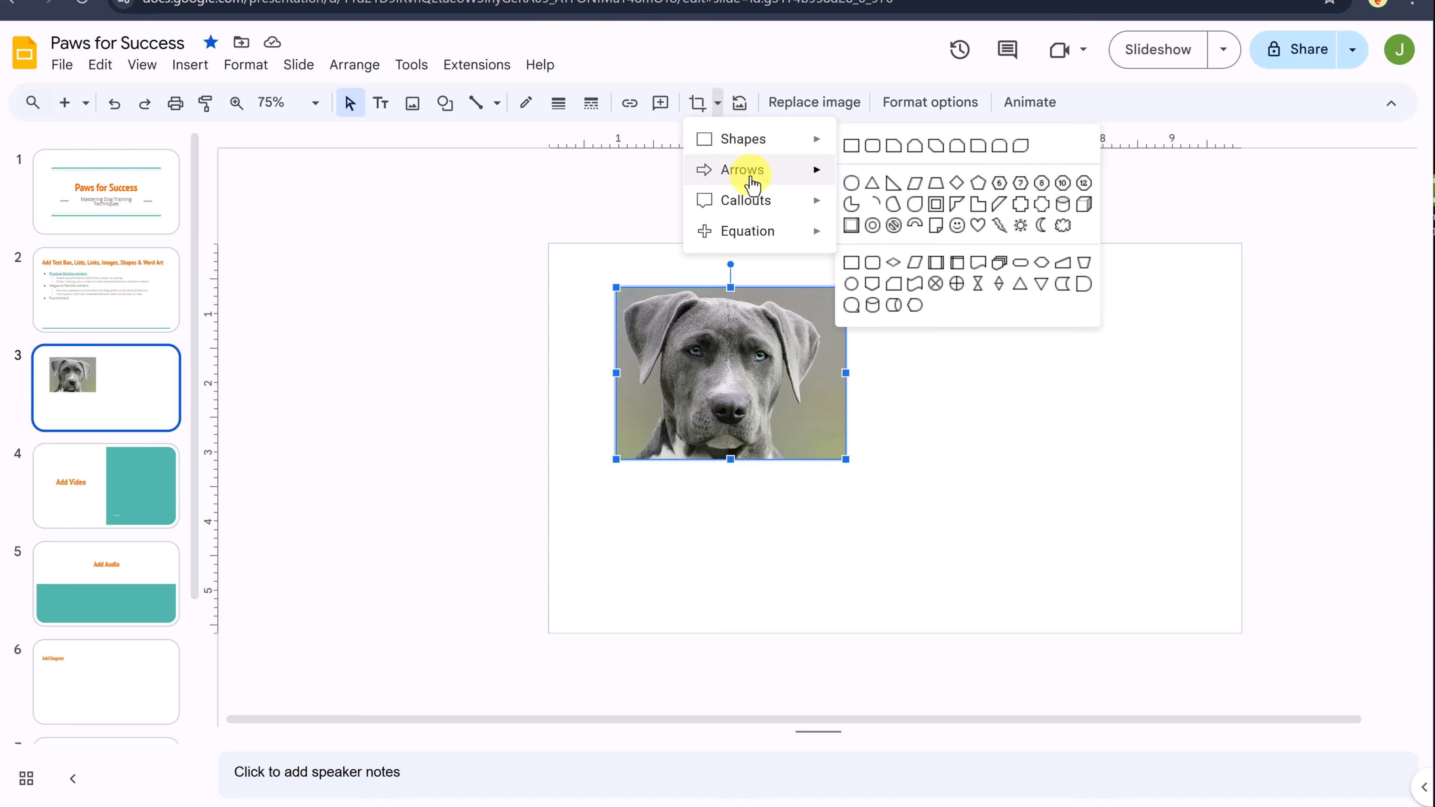
pyautogui.moveTo(749, 180)
pyautogui.moveTo(756, 208)
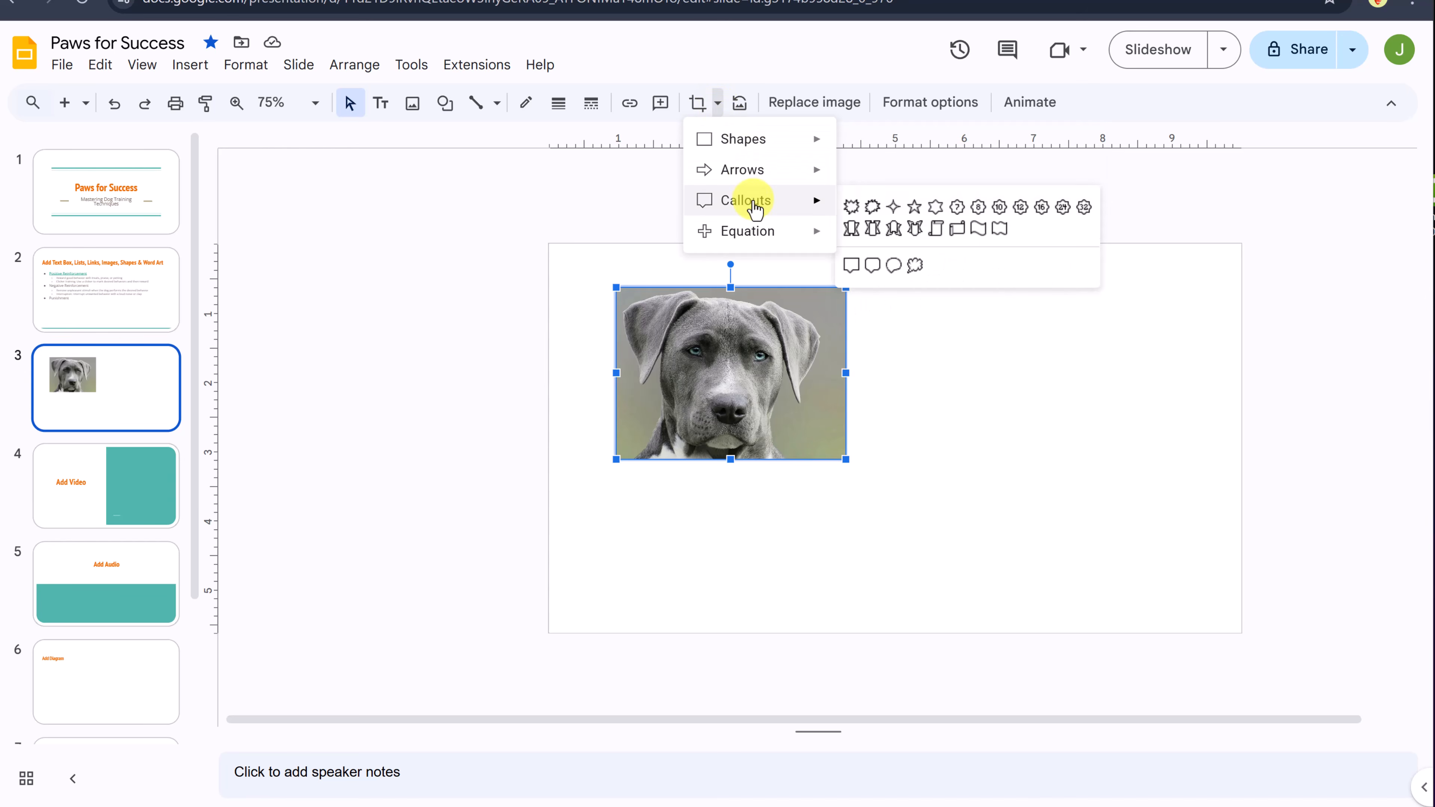
pyautogui.click(872, 207)
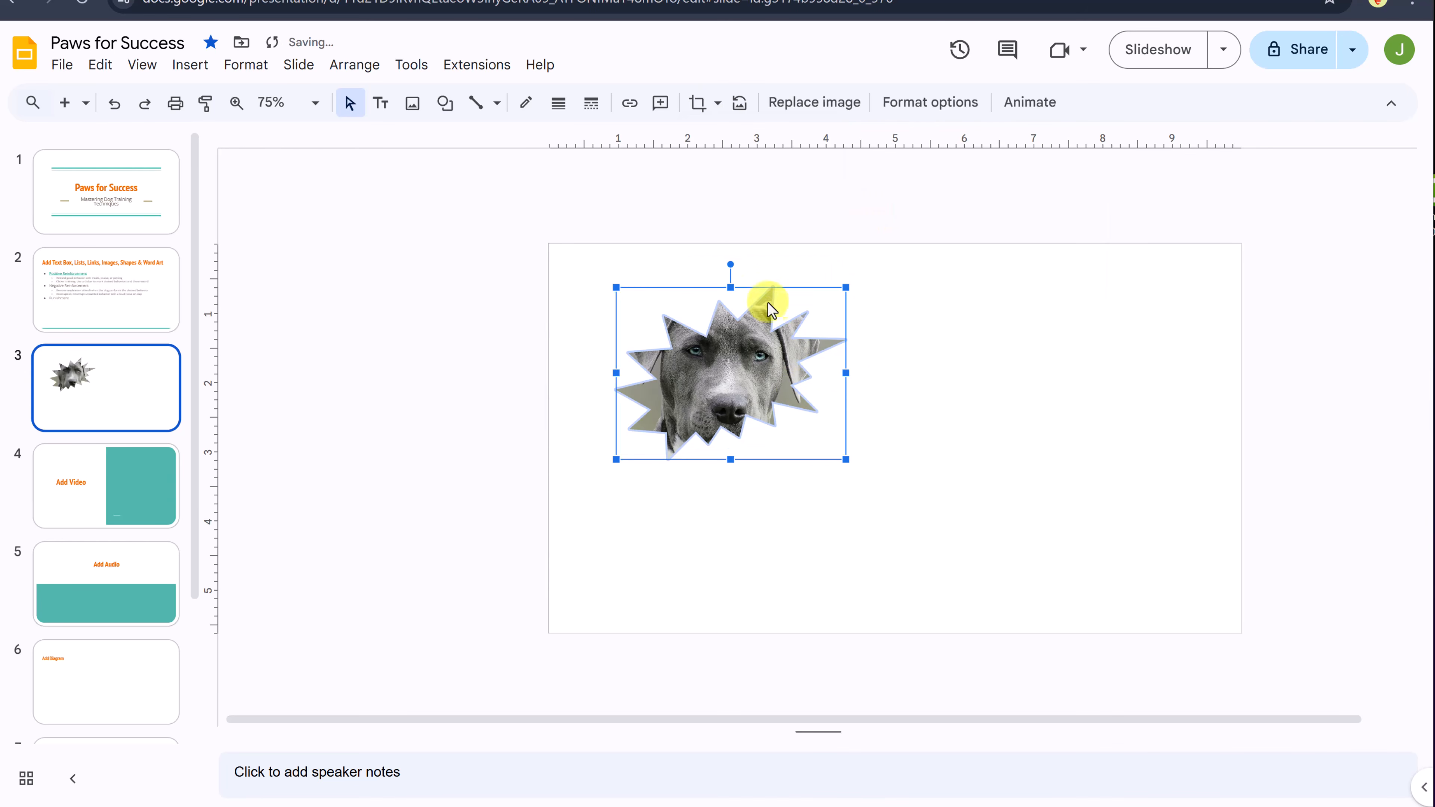
pyautogui.click(799, 513)
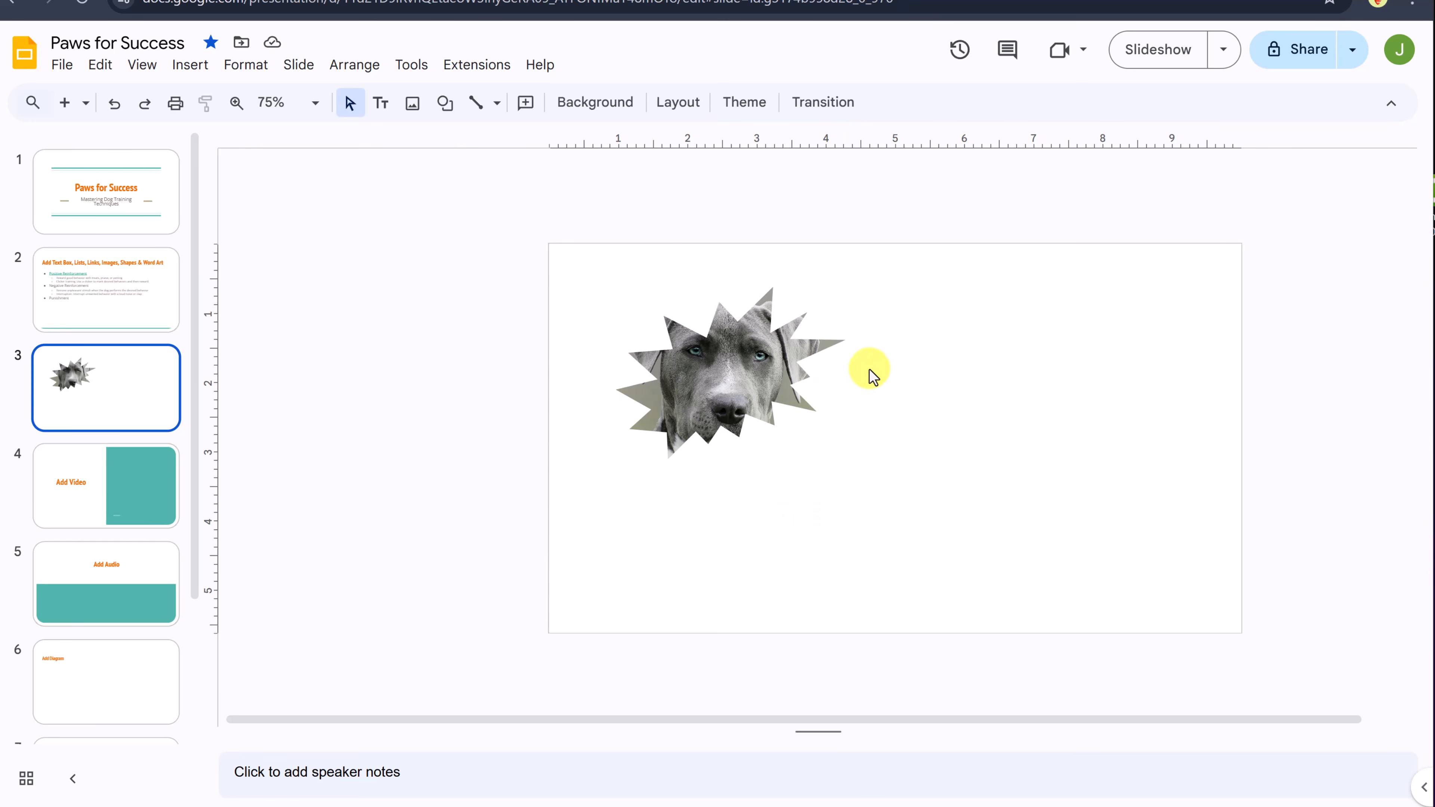
pyautogui.hotkey('ctrl', 'z')
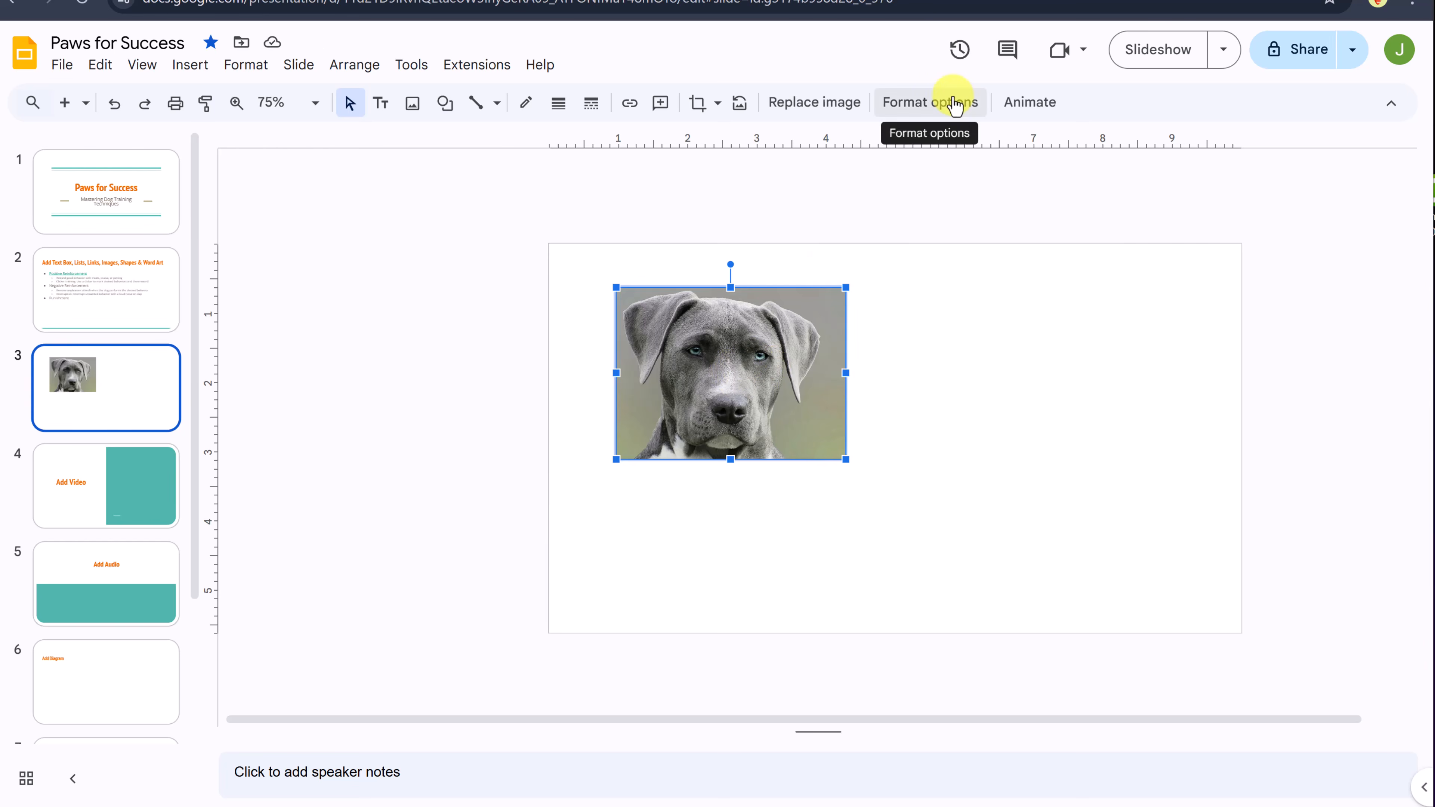
# - Add a reflection to the dog image with a distance of 34 px and a size of 63%
pyautogui.click(929, 103)
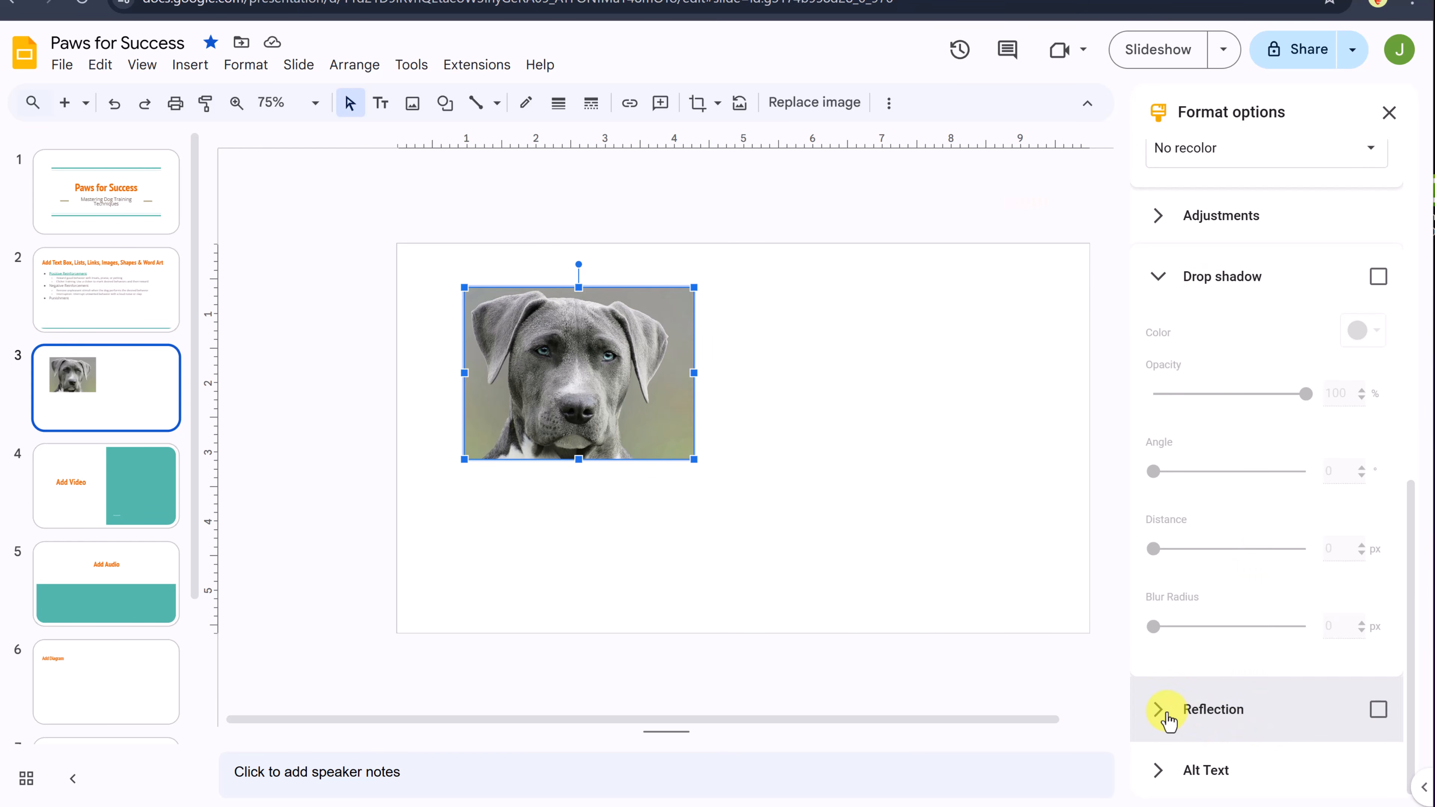
pyautogui.click(1377, 710)
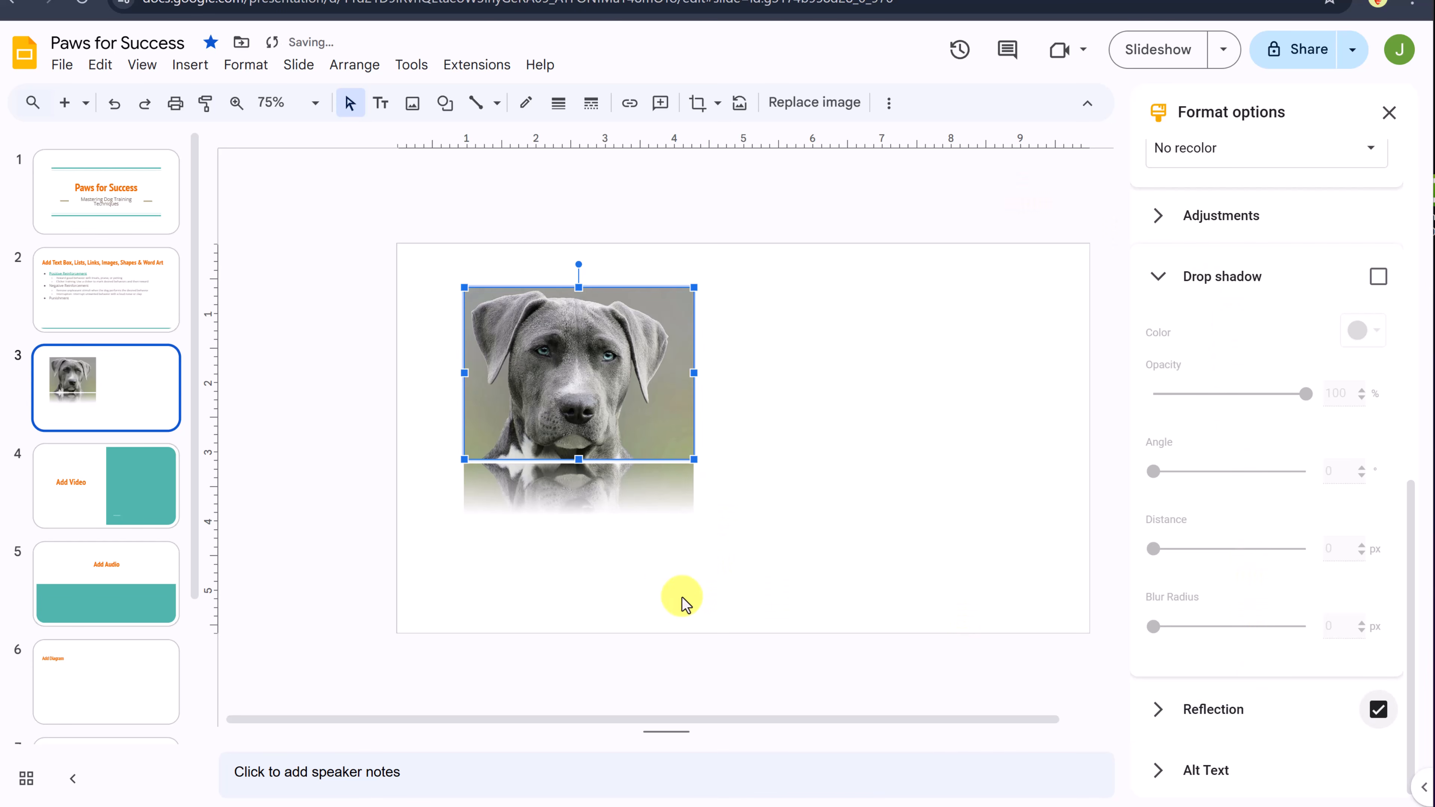
pyautogui.click(1158, 710)
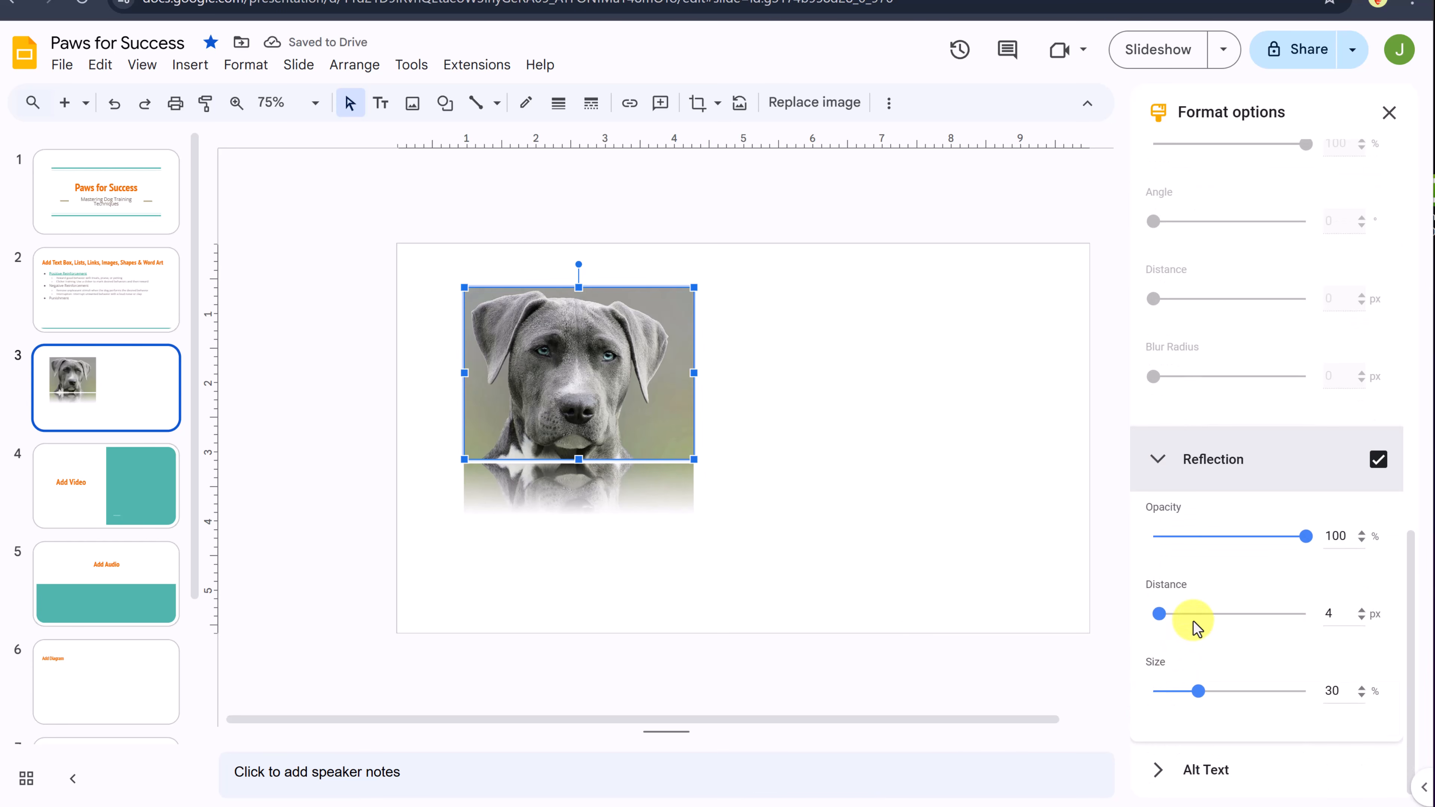
pyautogui.moveTo(1159, 614); pyautogui.dragTo(1205, 615)
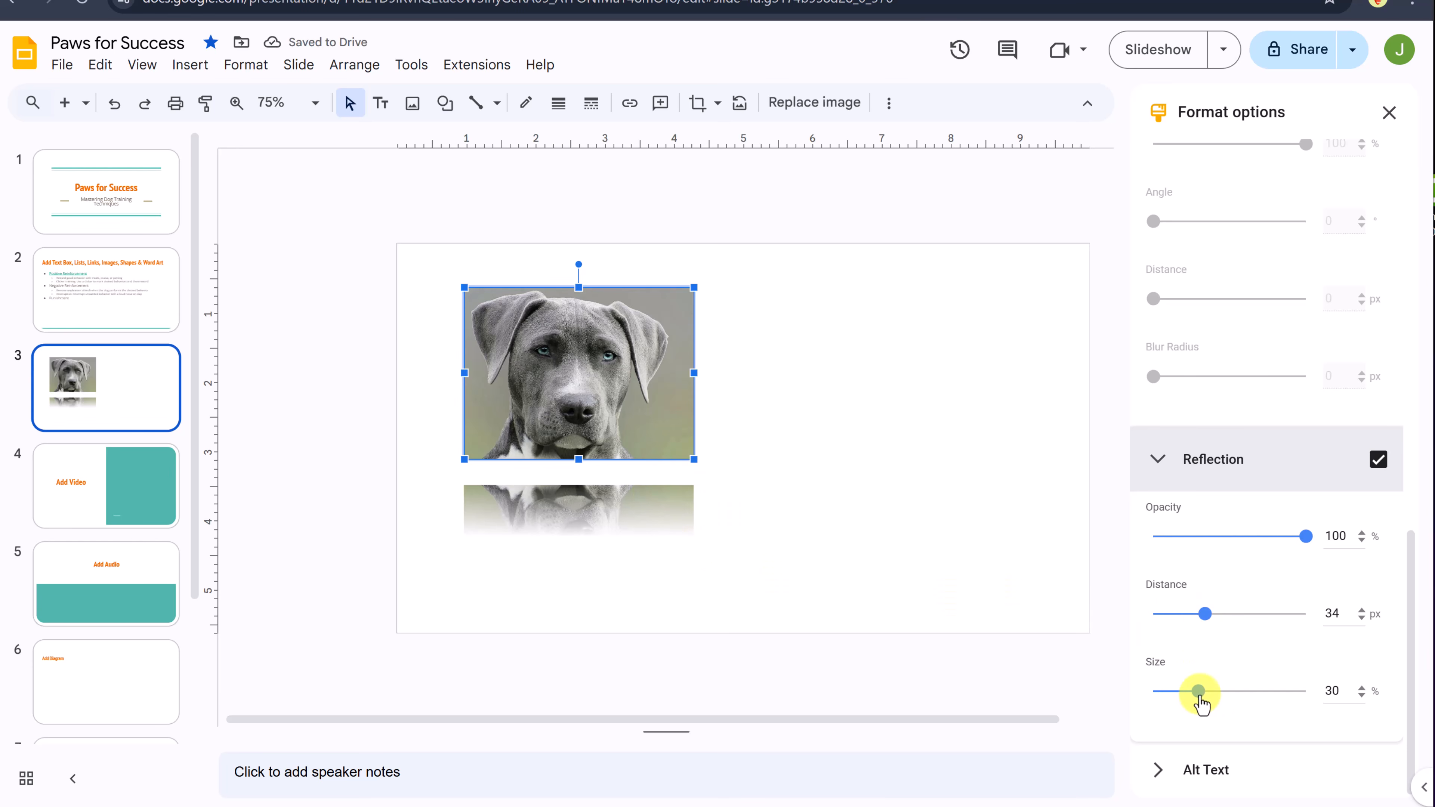
pyautogui.moveTo(1199, 692); pyautogui.dragTo(1250, 691)
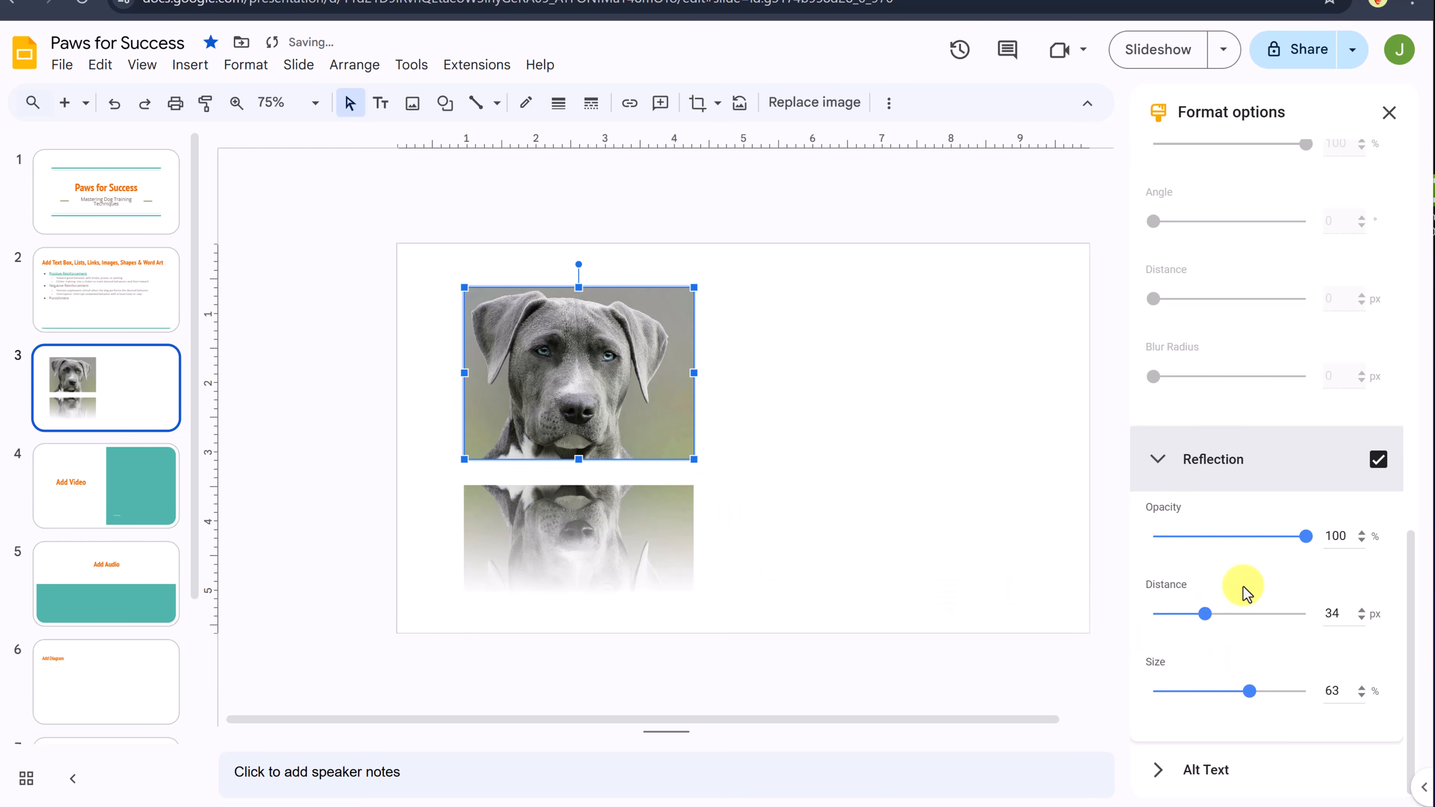
# - Turn off the reflection on the dog image
pyautogui.scroll(4, 1246, 566)
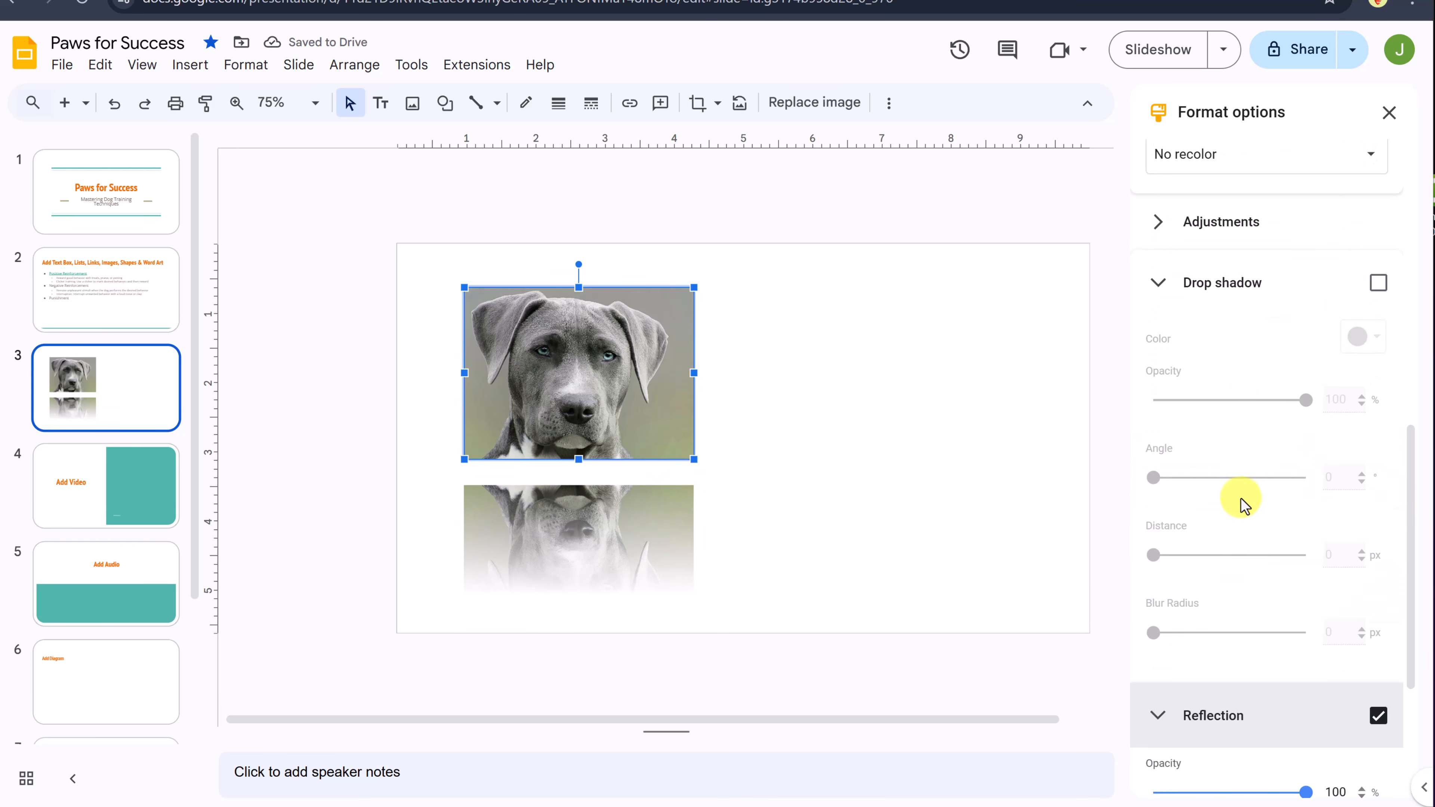
pyautogui.scroll(-2, 1243, 434)
pyautogui.scroll(-2, 1240, 438)
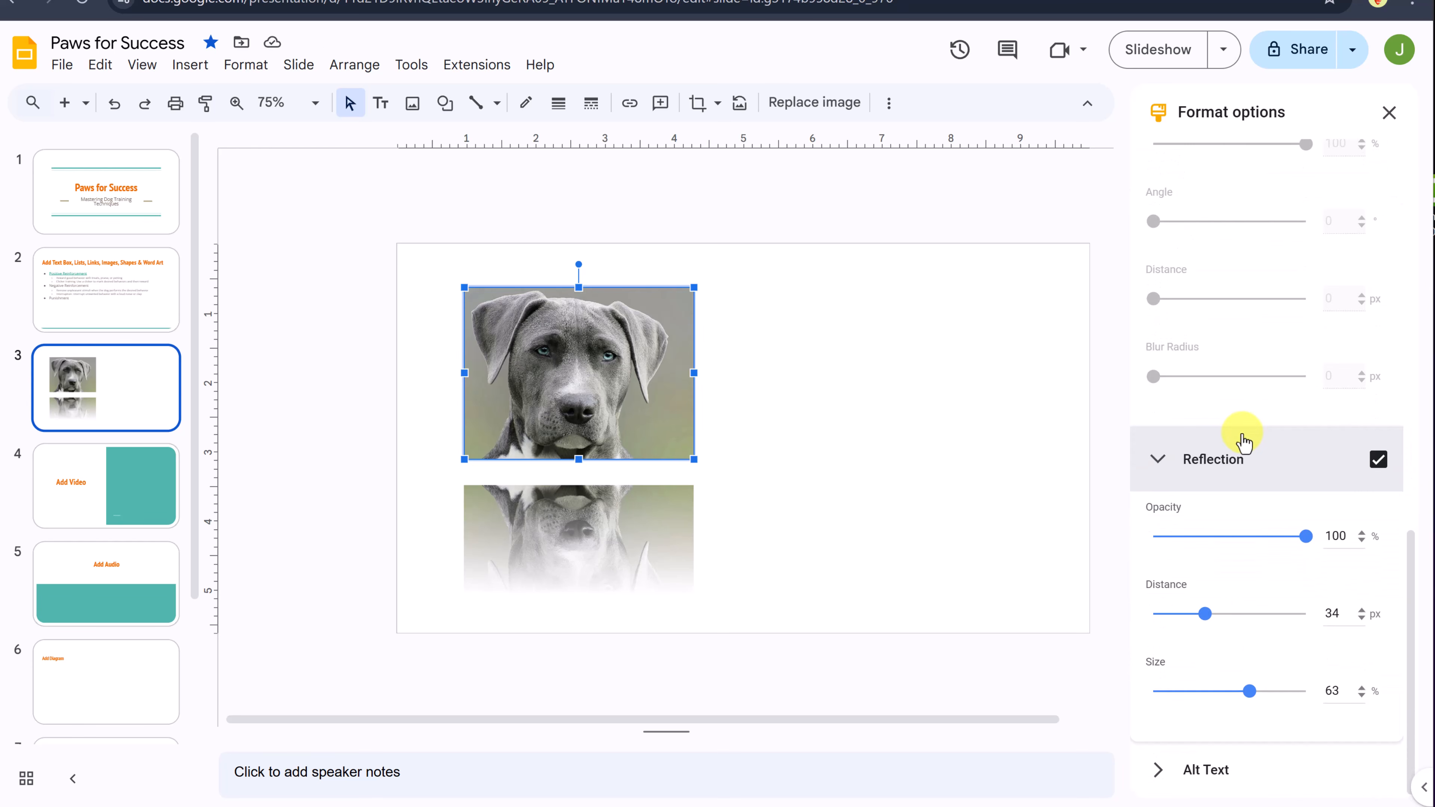
pyautogui.scroll(4, 1227, 497)
pyautogui.scroll(2, 1215, 480)
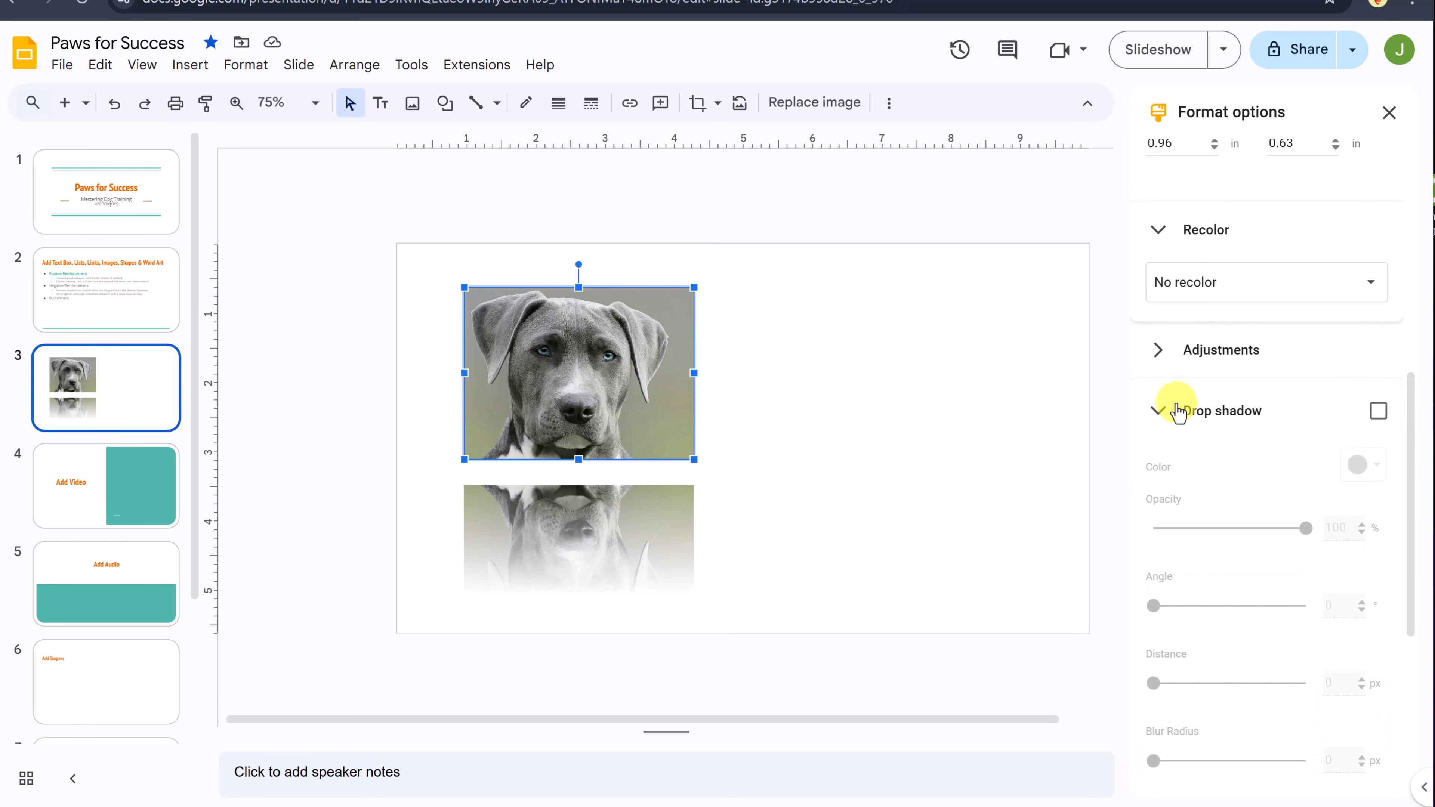
pyautogui.scroll(-5, 1265, 570)
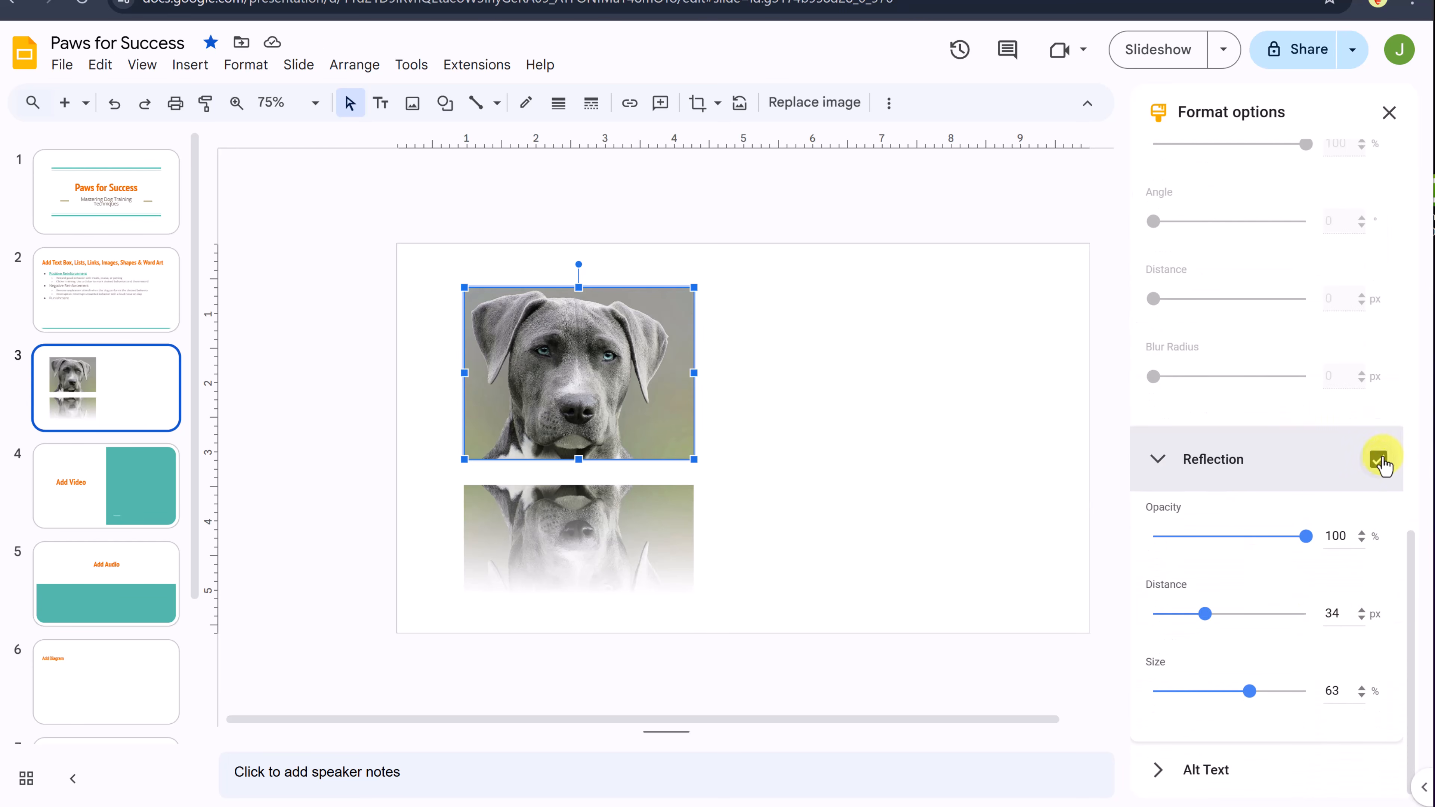
pyautogui.click(1378, 459)
# - Add a drop shadow to the dog image and set its distance to 35 px
pyautogui.scroll(5, 1370, 416)
pyautogui.click(1379, 416)
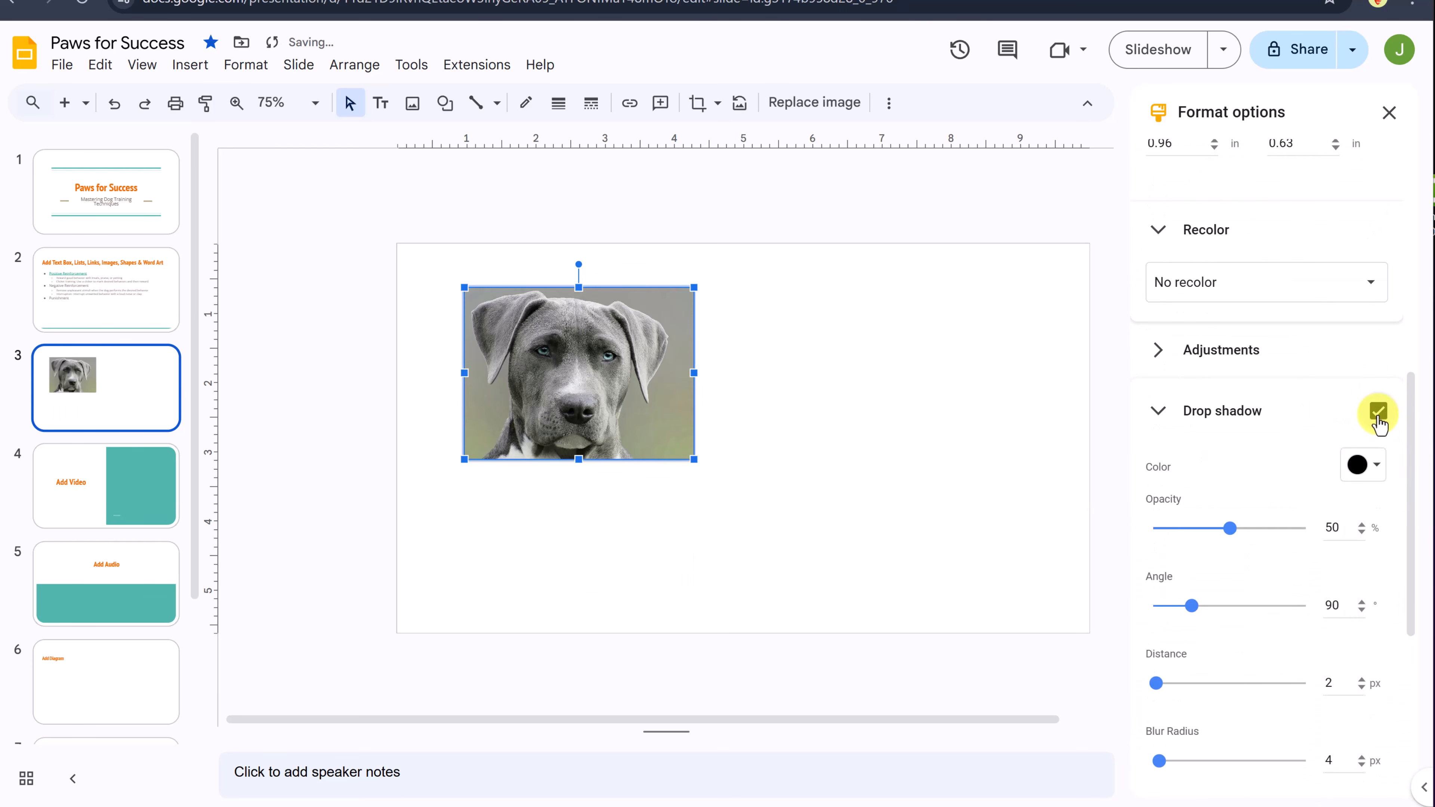
pyautogui.moveTo(1156, 683); pyautogui.dragTo(1208, 684)
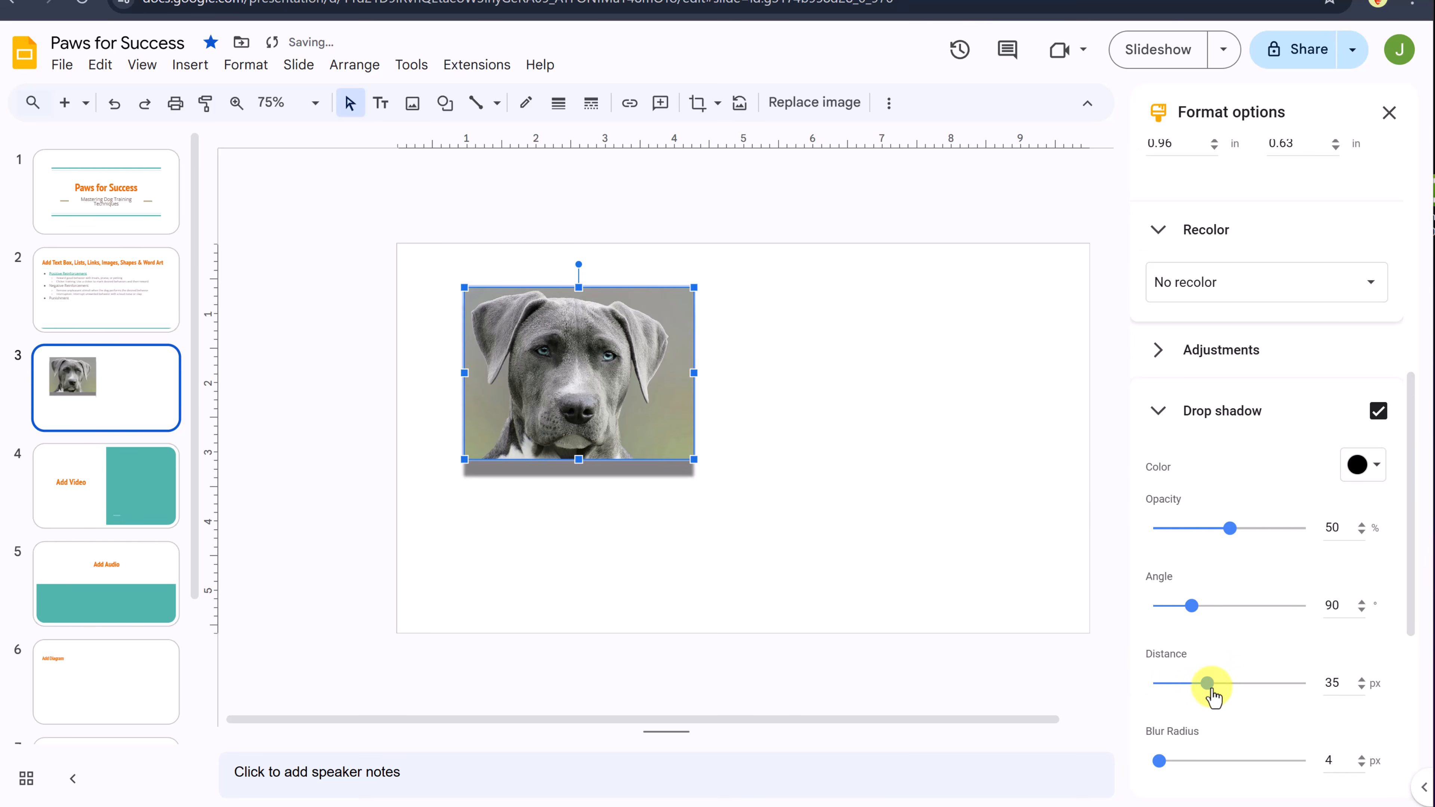
# - Set the opacity of the dog image's drop shadow to 37%
pyautogui.moveTo(1230, 529); pyautogui.dragTo(1209, 530)
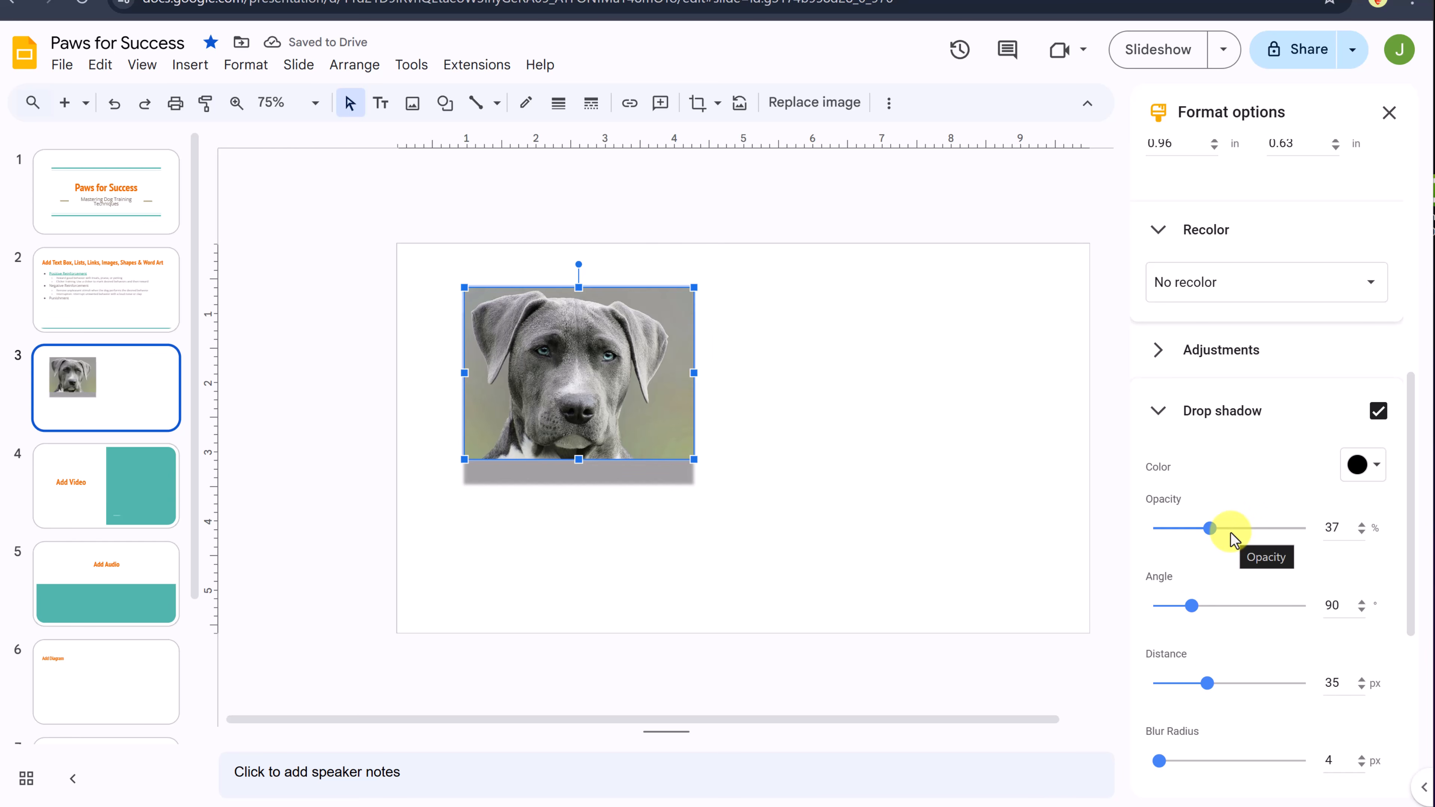
pyautogui.click(855, 417)
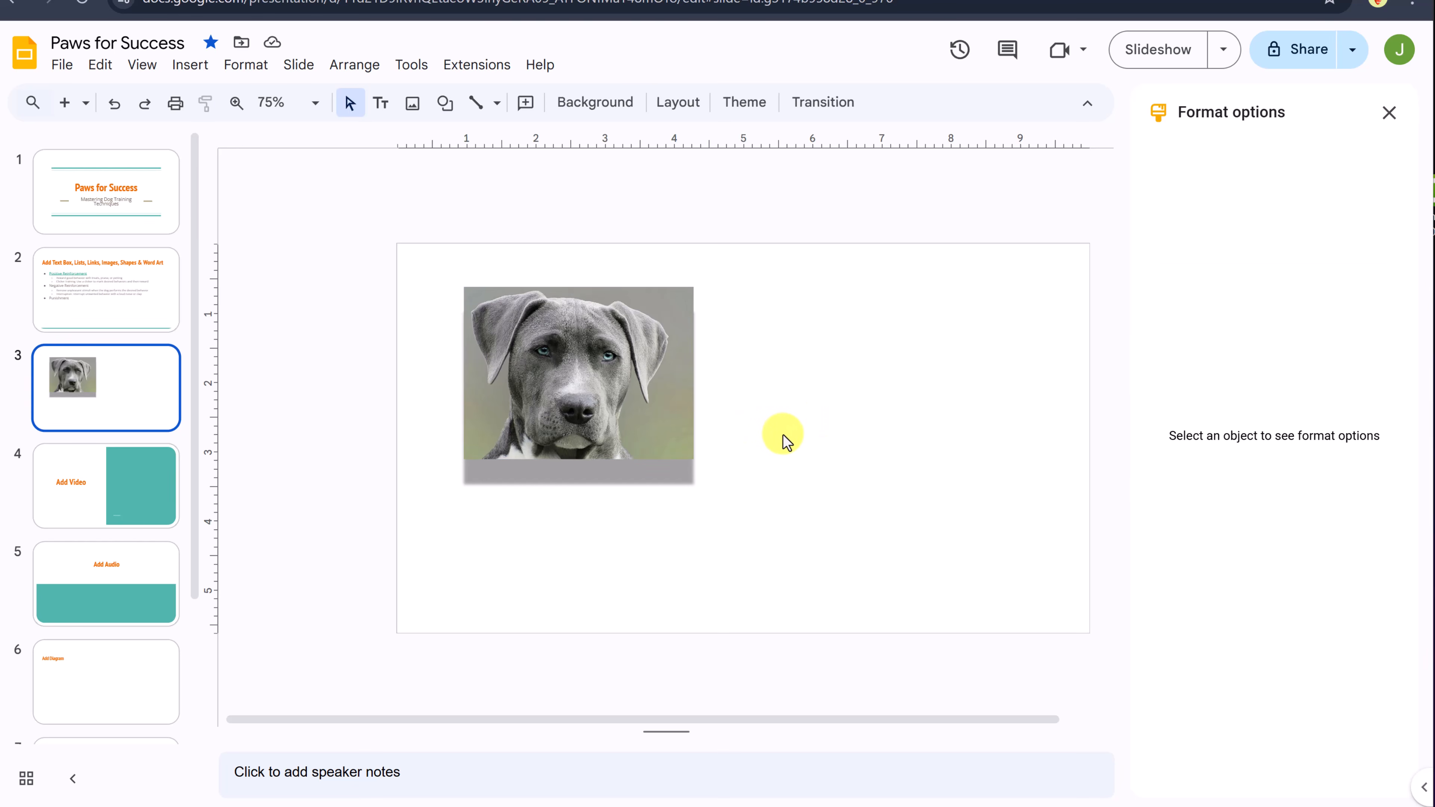
# - View the link options available for the dog image without adding a link
pyautogui.click(587, 384)
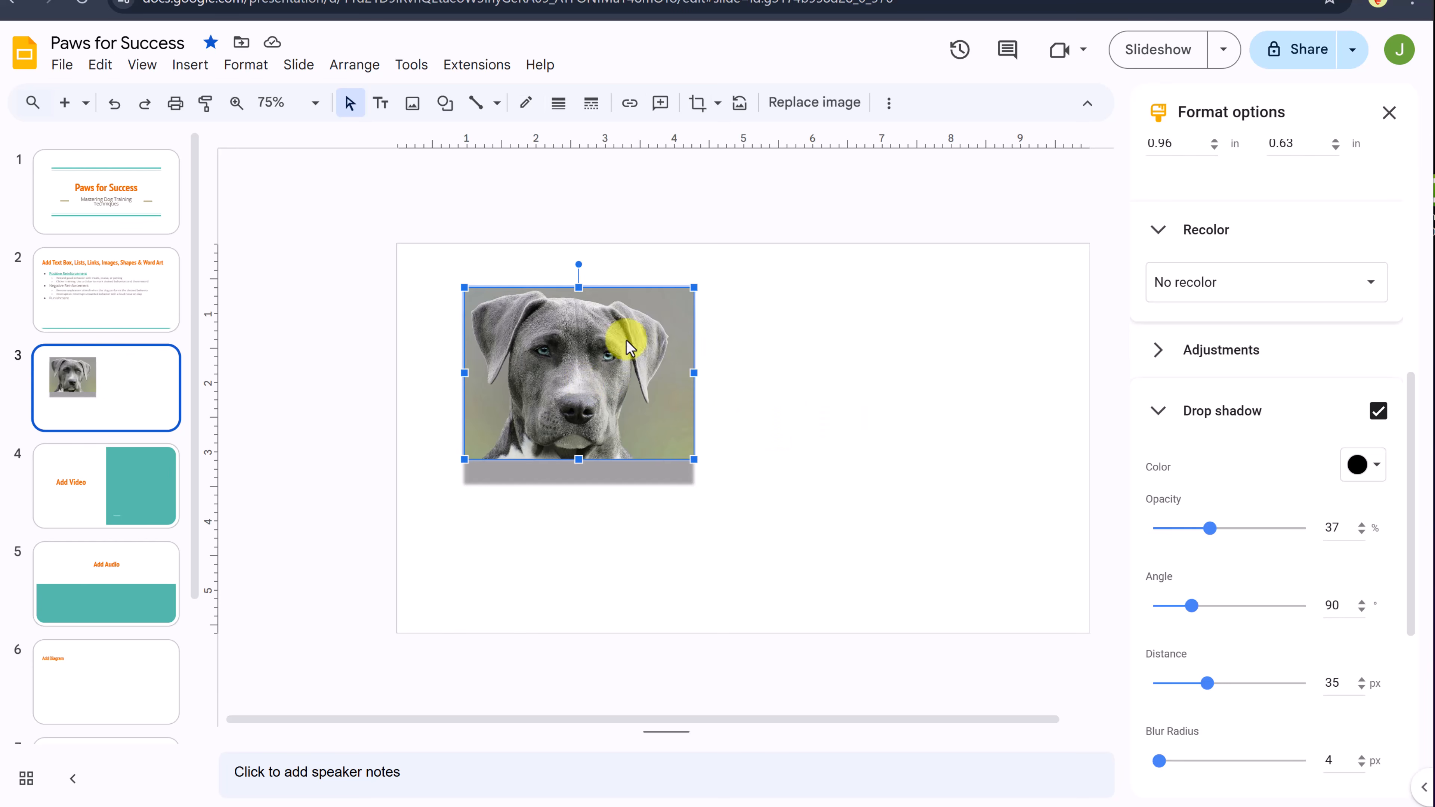
pyautogui.click(630, 103)
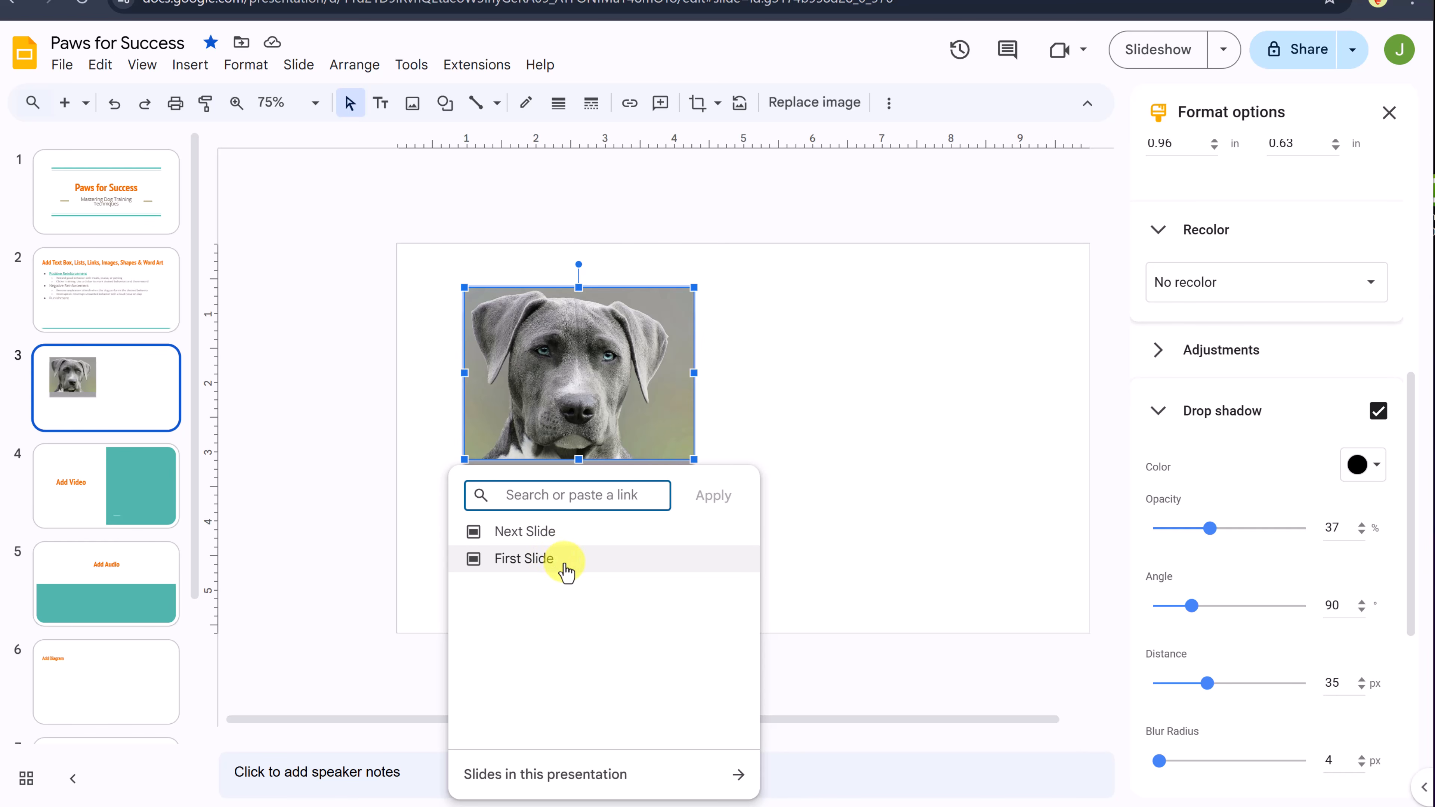
pyautogui.click(778, 445)
# - Add a thick border around the gray dog image
pyautogui.click(581, 384)
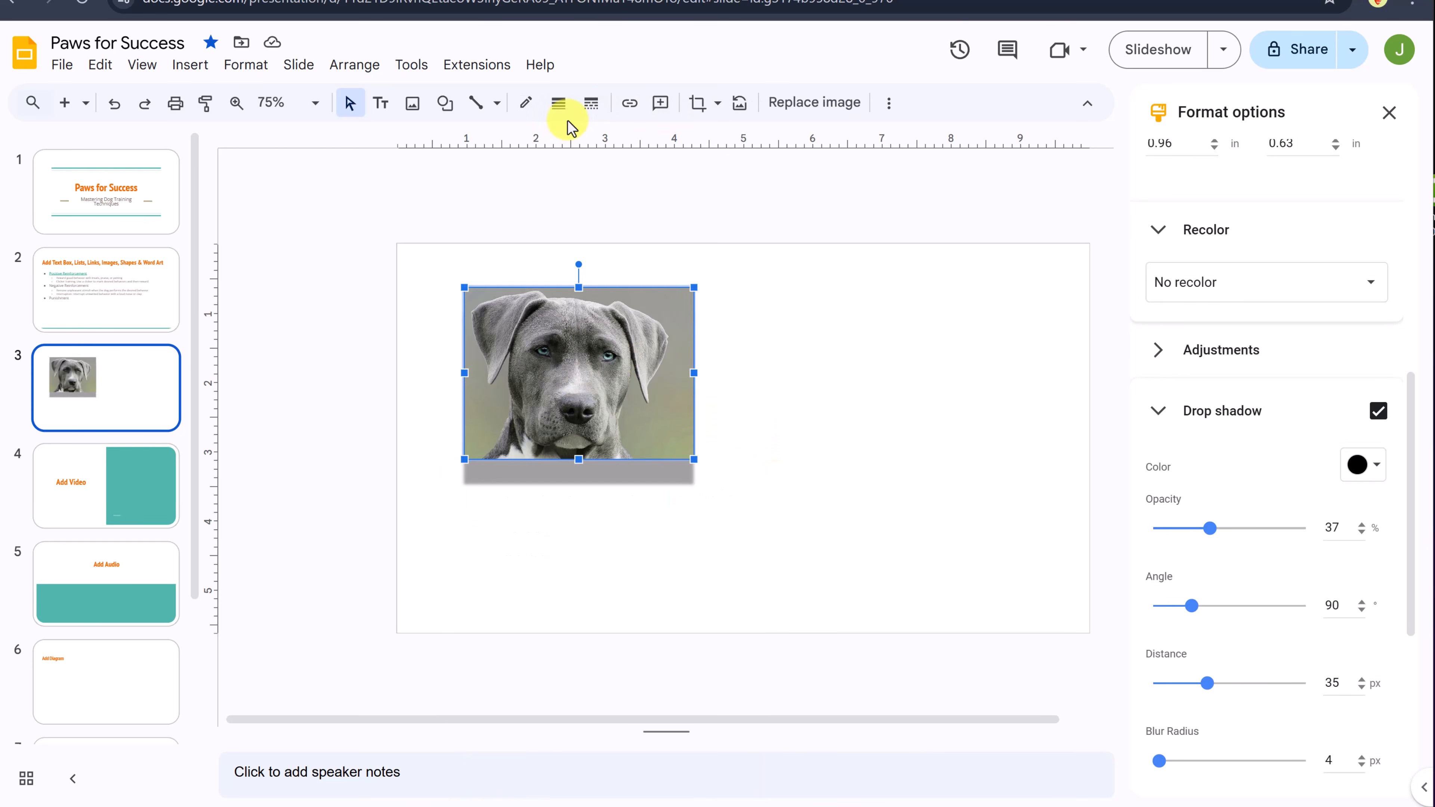
pyautogui.click(560, 107)
pyautogui.click(596, 292)
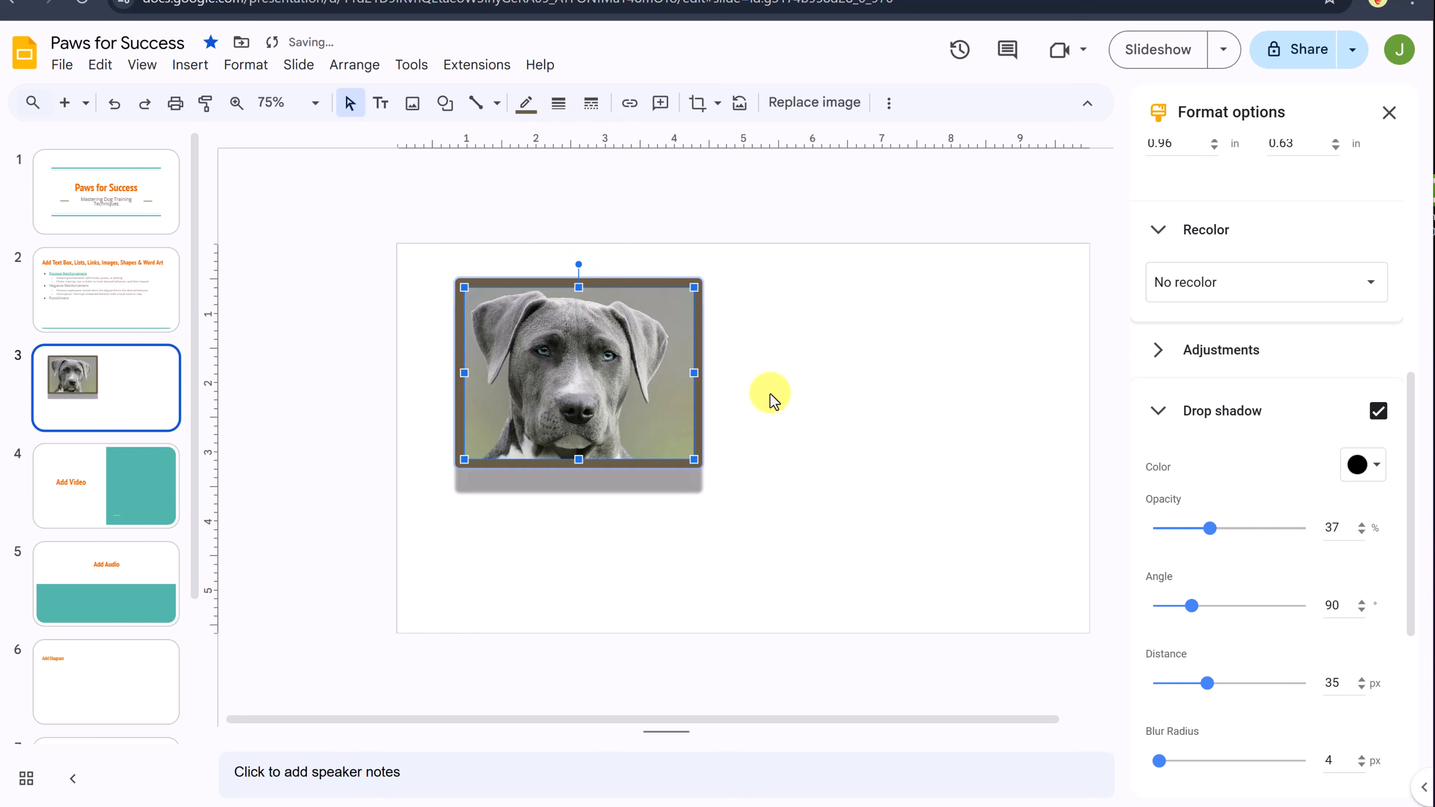
pyautogui.click(714, 443)
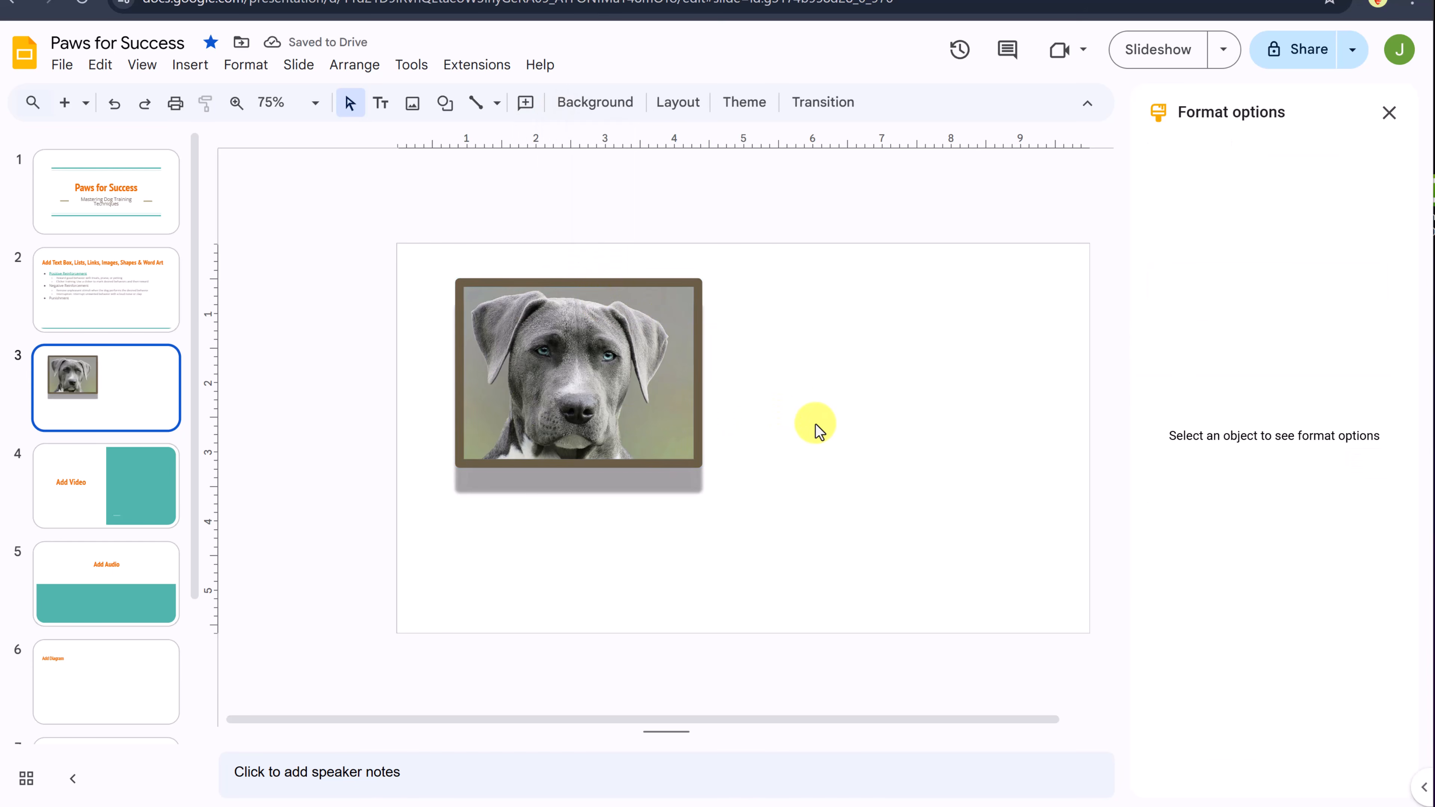
pyautogui.click(633, 397)
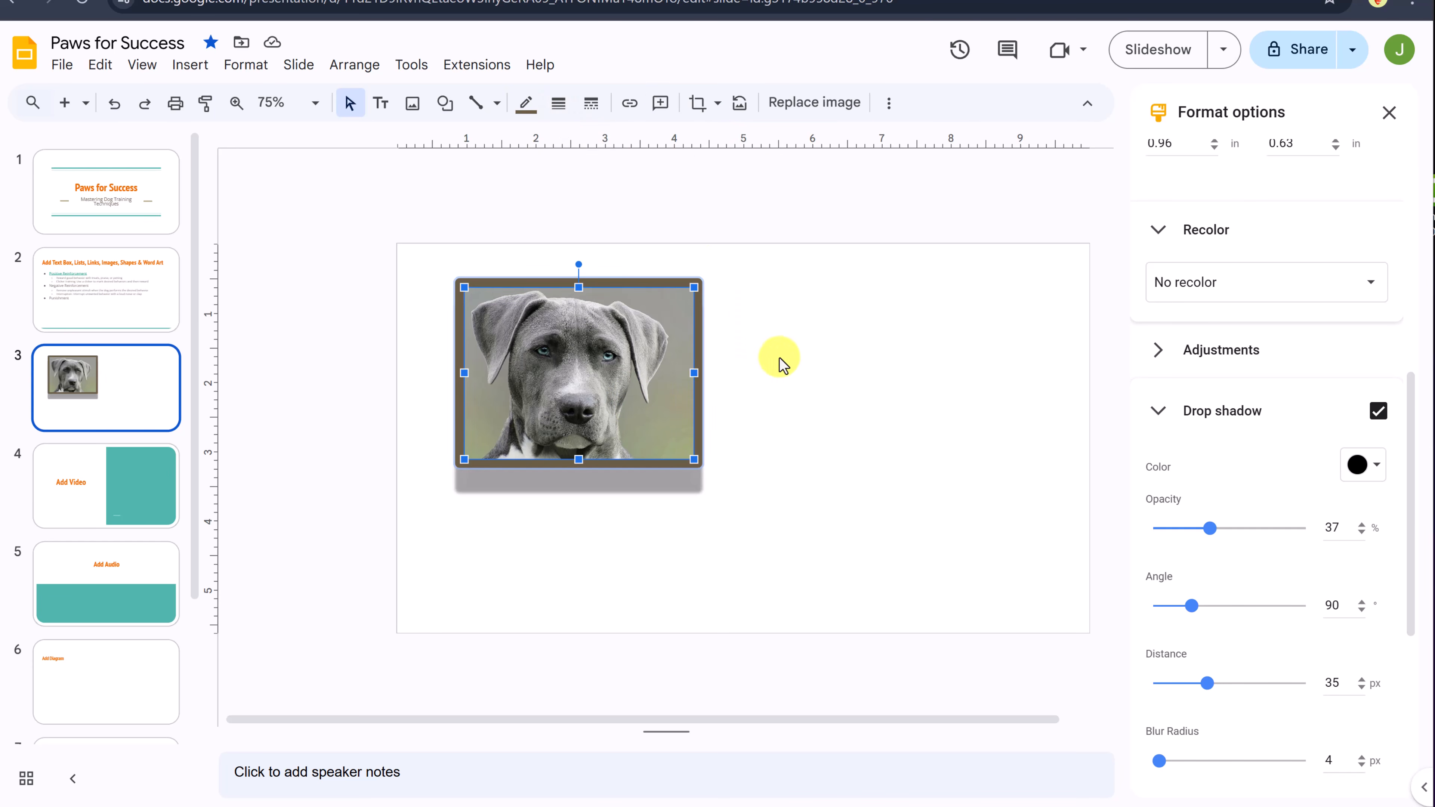
pyautogui.click(792, 375)
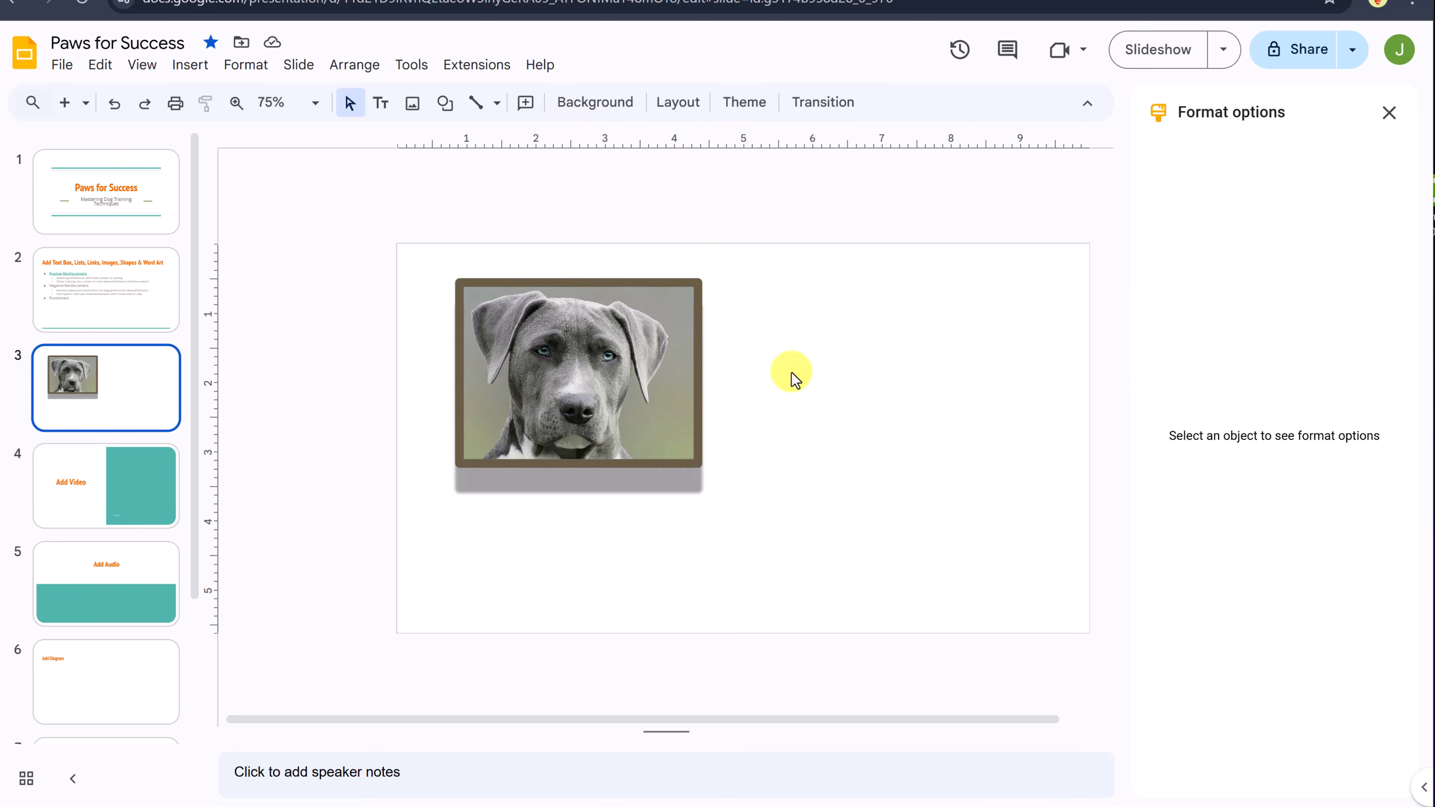
# - Search the web for "dog" images and insert the golden puppy on grass and the K-9 Unit shepherd photos on slide 3
pyautogui.click(201, 74)
pyautogui.moveTo(229, 100)
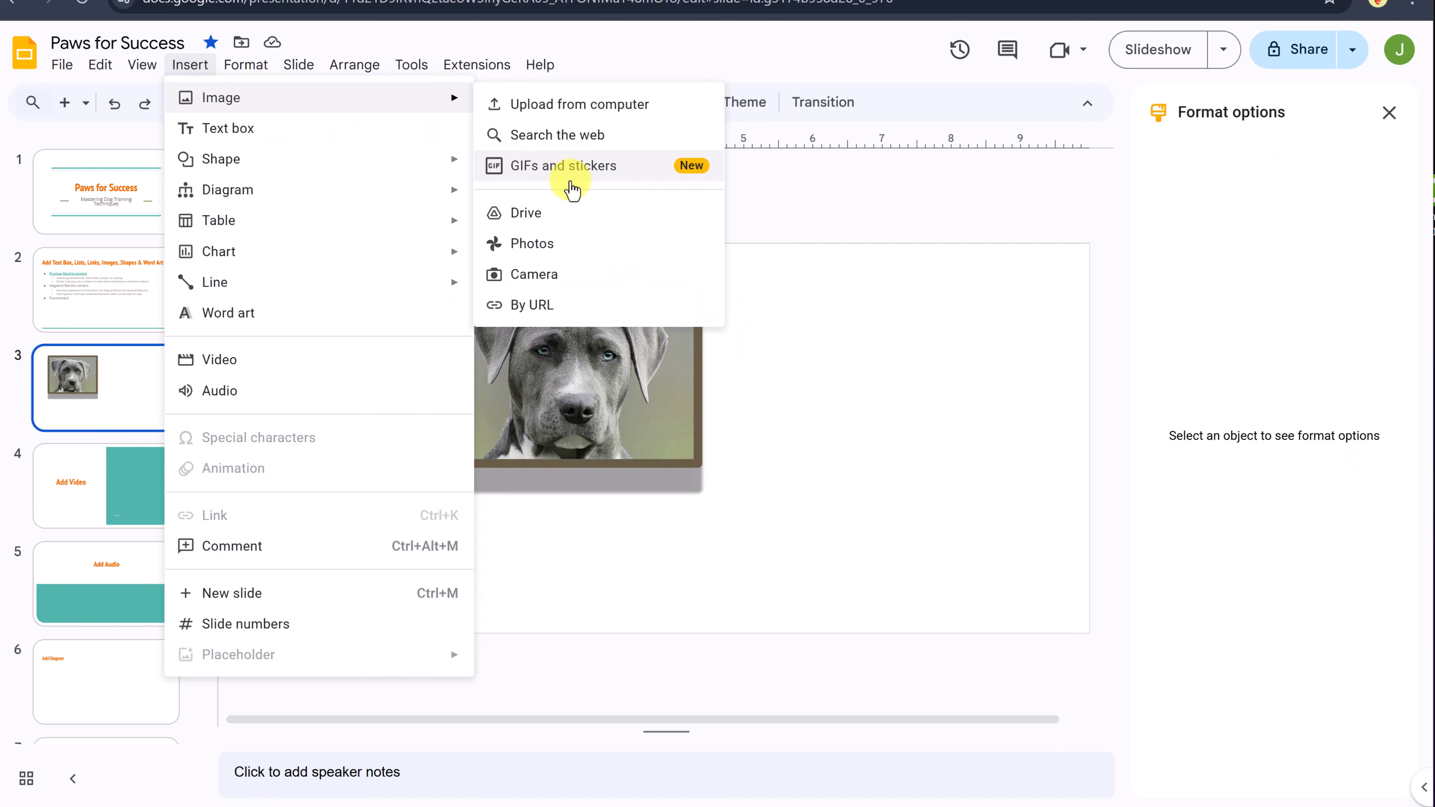
pyautogui.click(588, 150)
pyautogui.click(1221, 118)
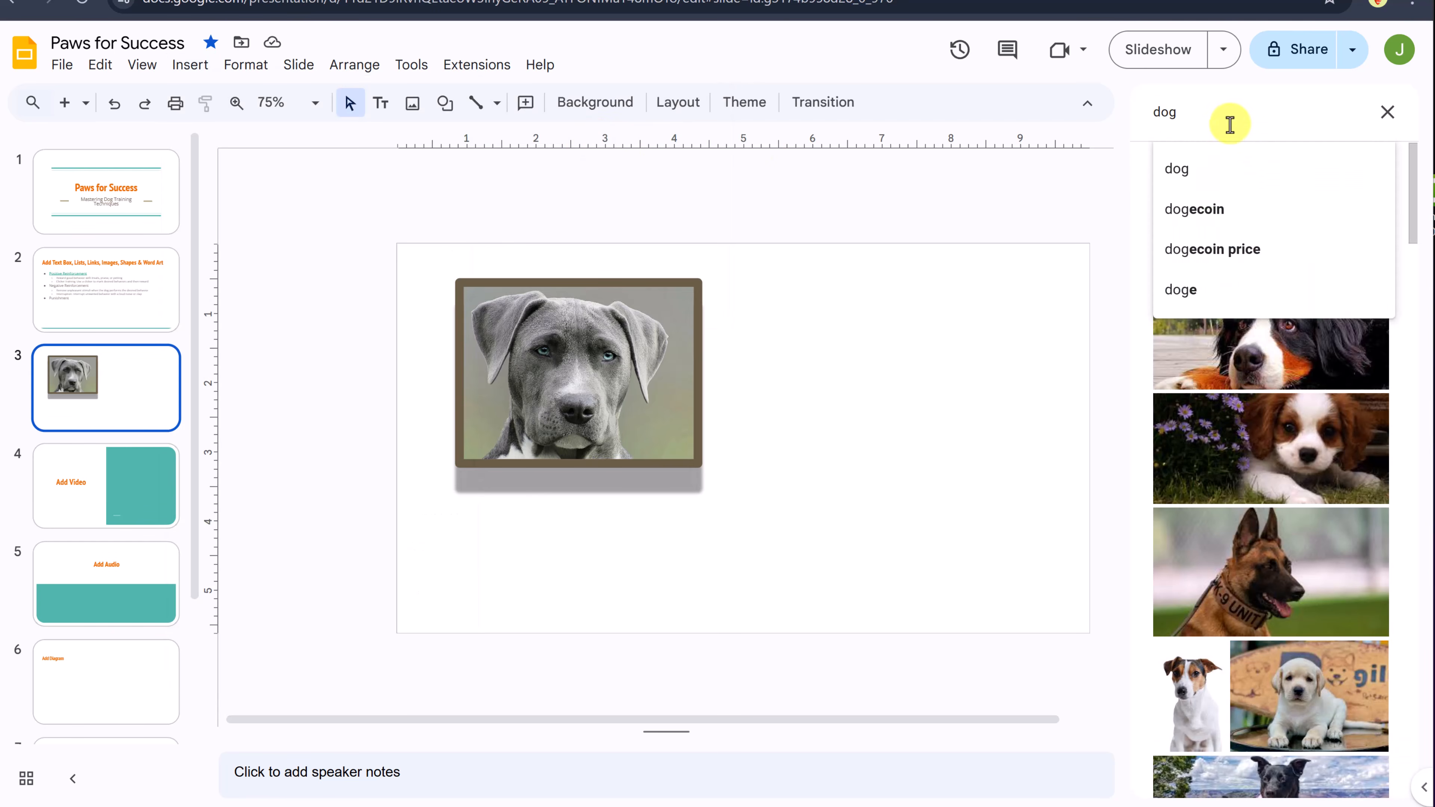
pyautogui.moveTo(1233, 119); pyautogui.dragTo(1140, 126)
pyautogui.write('dog')
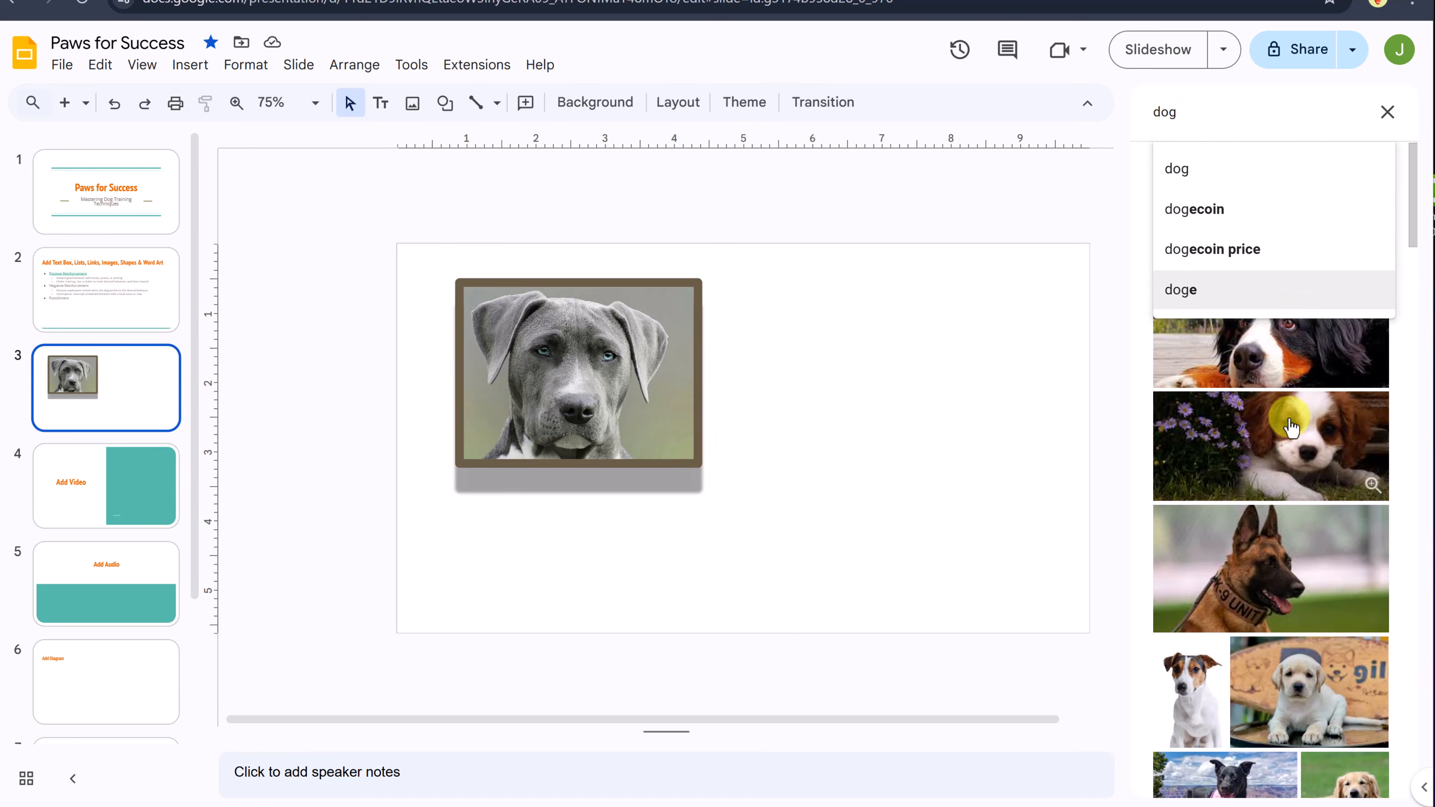
pyautogui.click(1227, 545)
pyautogui.click(1248, 236)
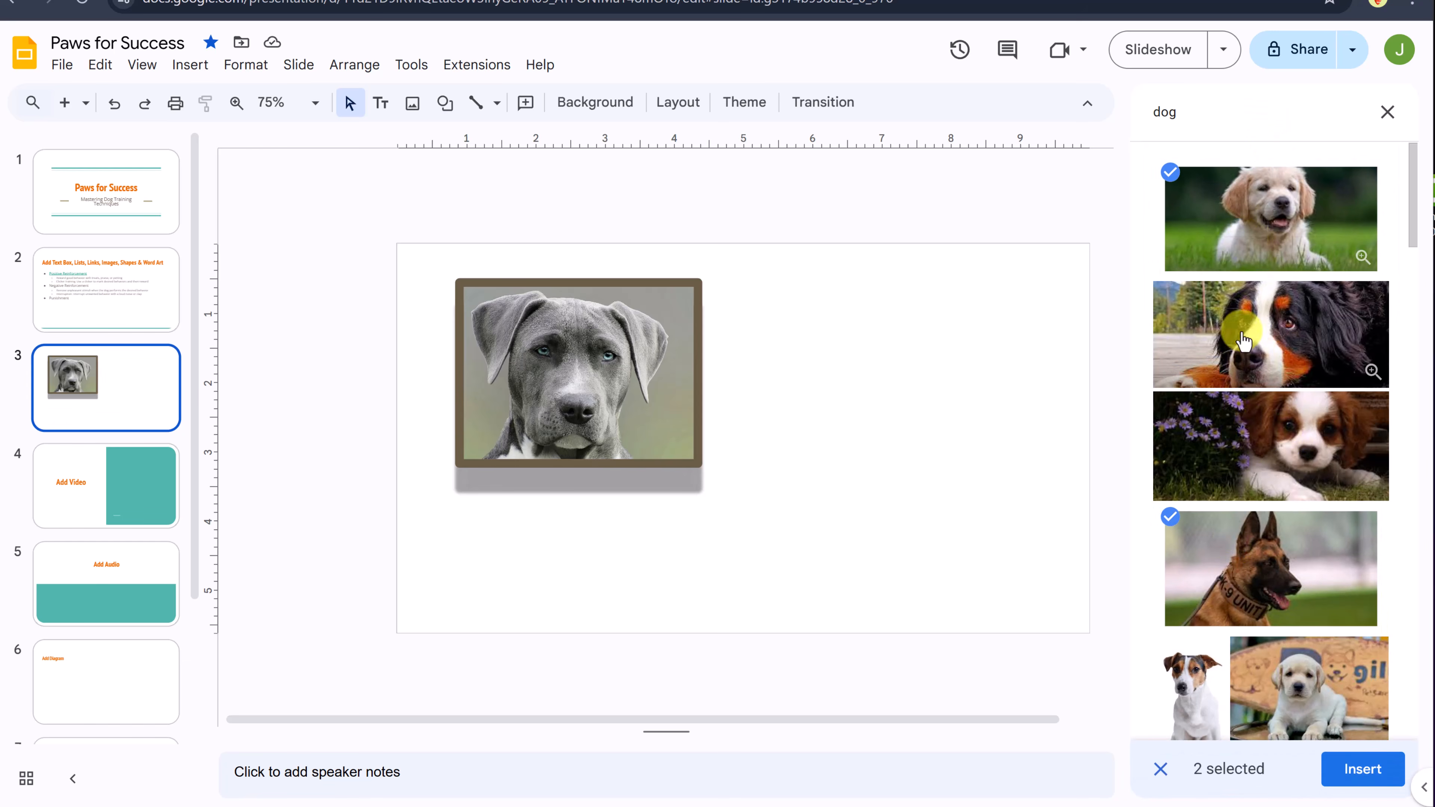
pyautogui.click(1363, 769)
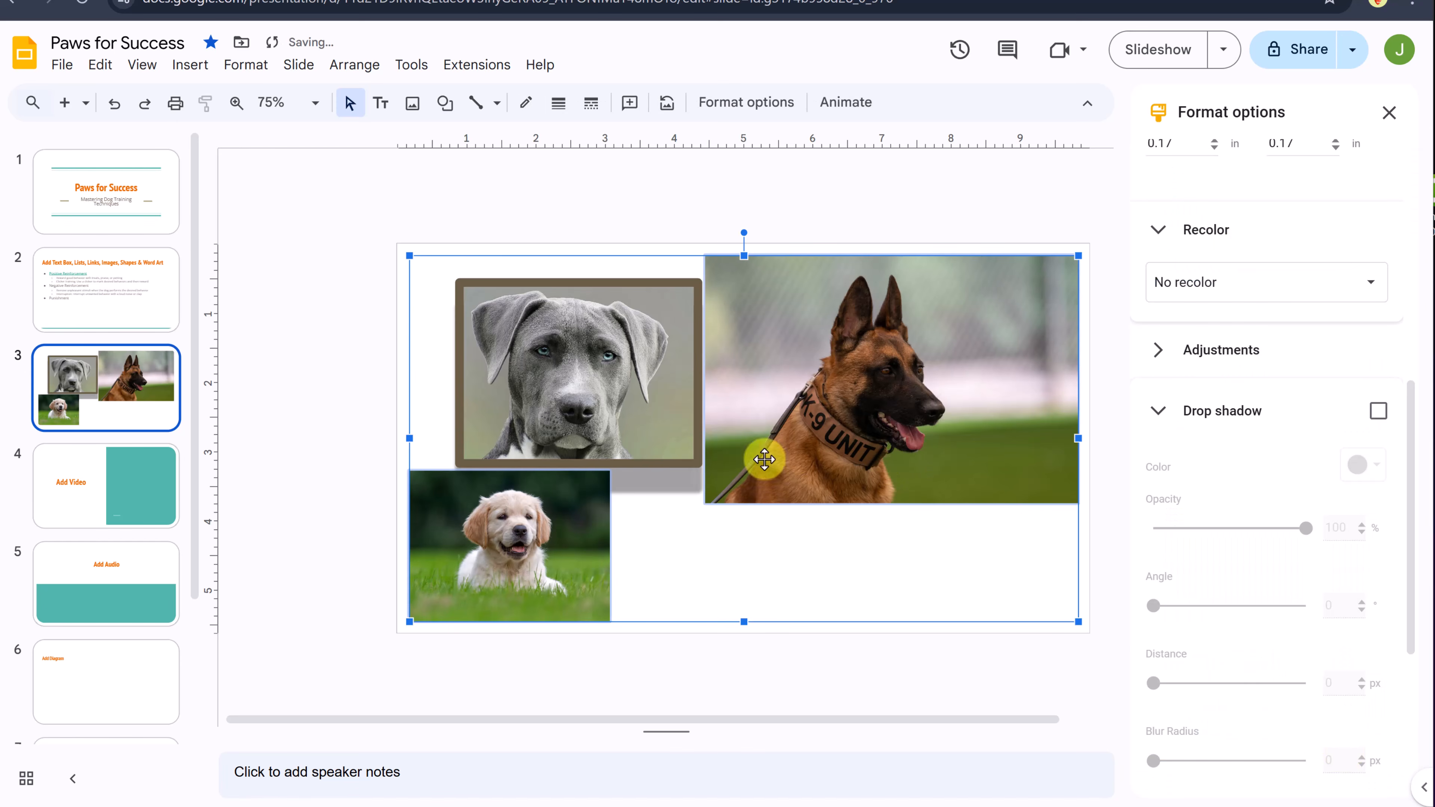
pyautogui.click(359, 490)
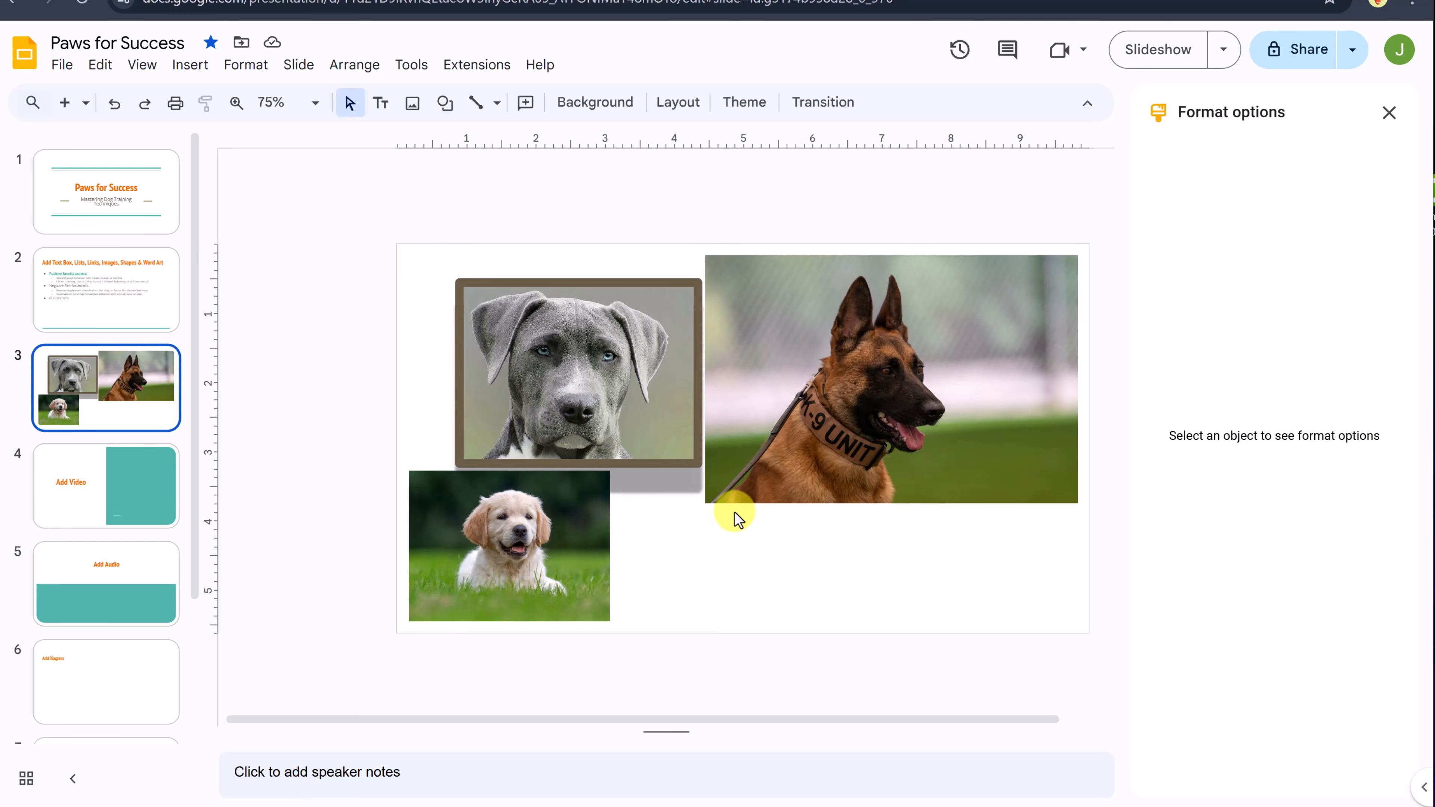
# - Replace the K-9 Unit shepherd image with the web photo of the white puppy in front of the wooden sign
pyautogui.click(871, 376)
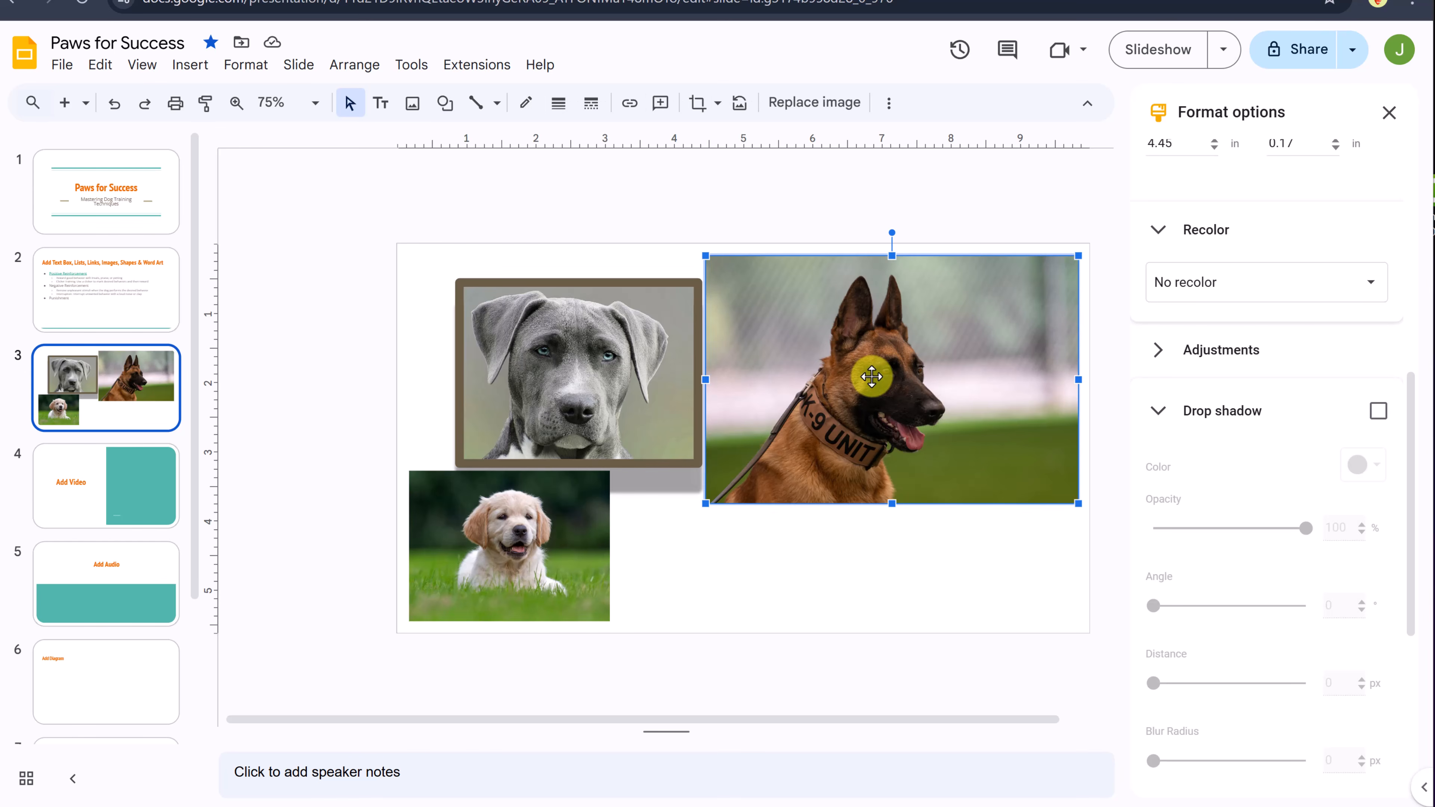
pyautogui.click(814, 103)
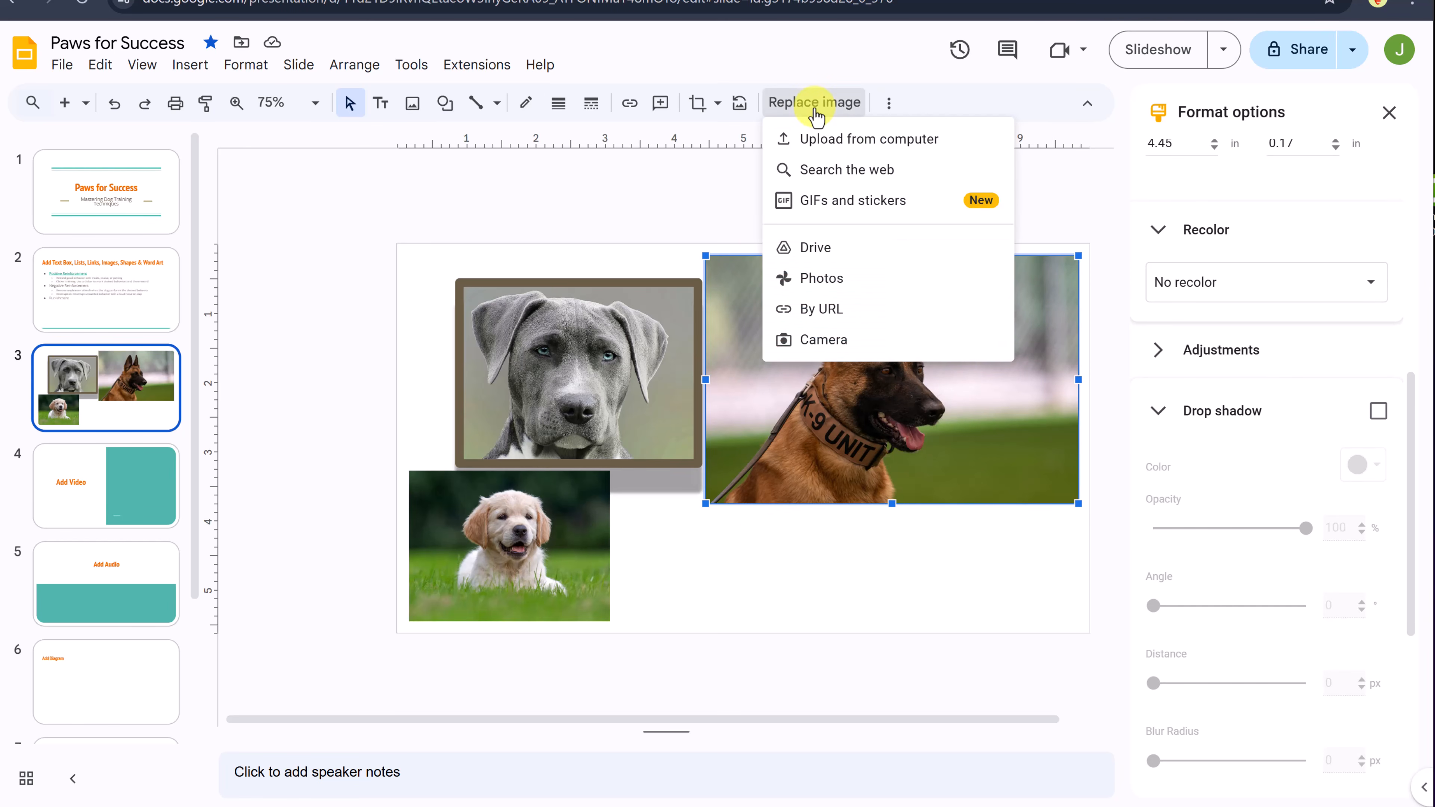
pyautogui.click(848, 170)
pyautogui.scroll(-2, 1258, 598)
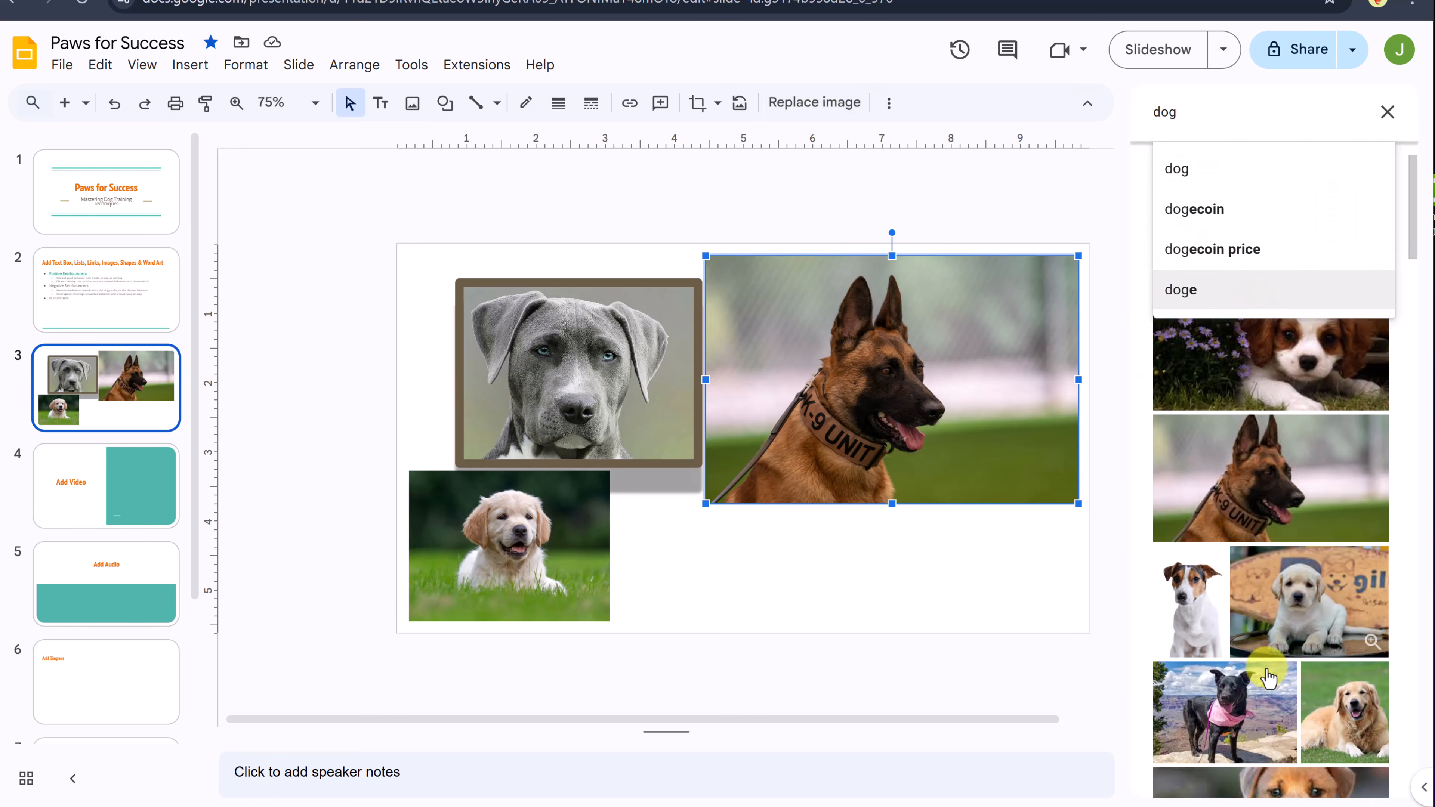
pyautogui.click(1312, 570)
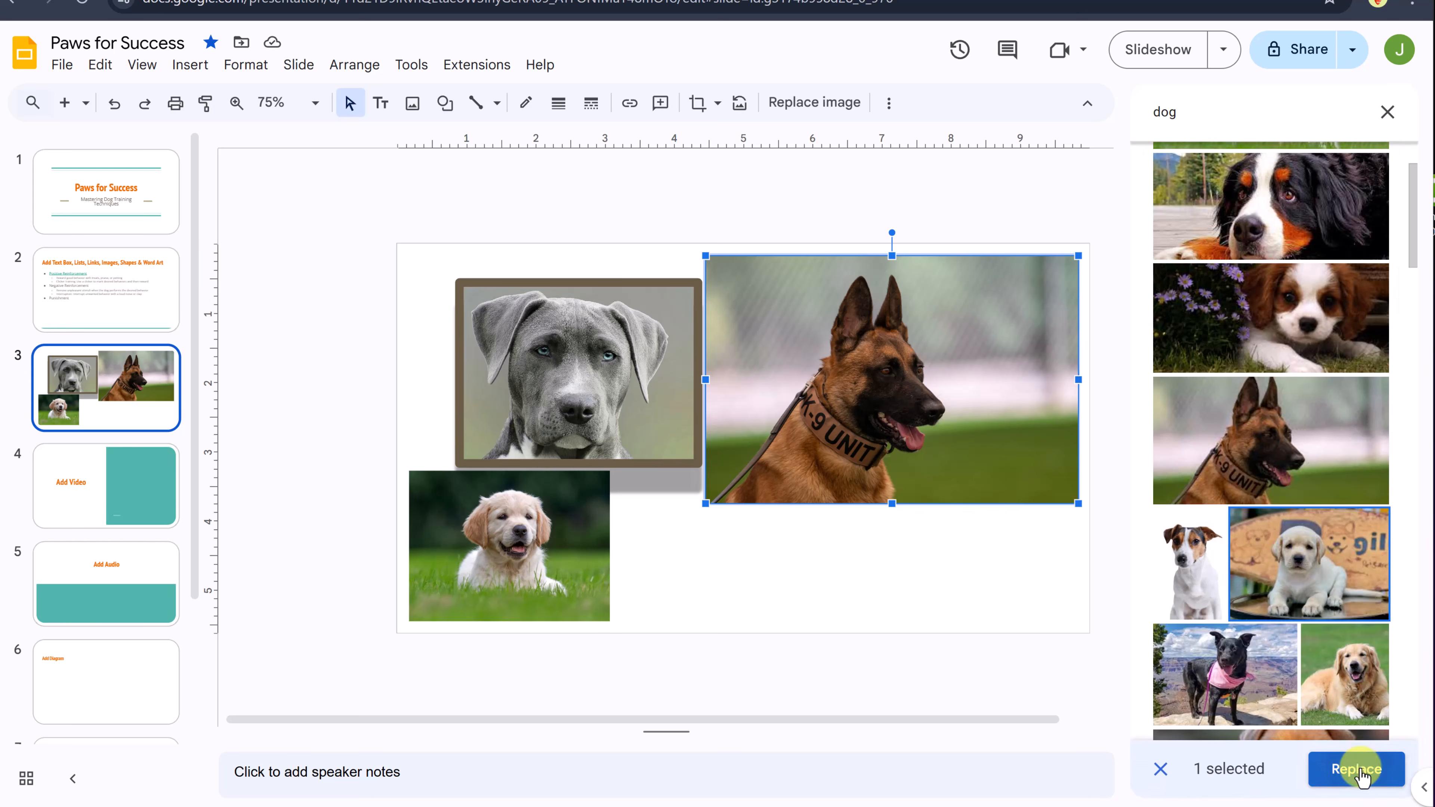
pyautogui.click(1356, 769)
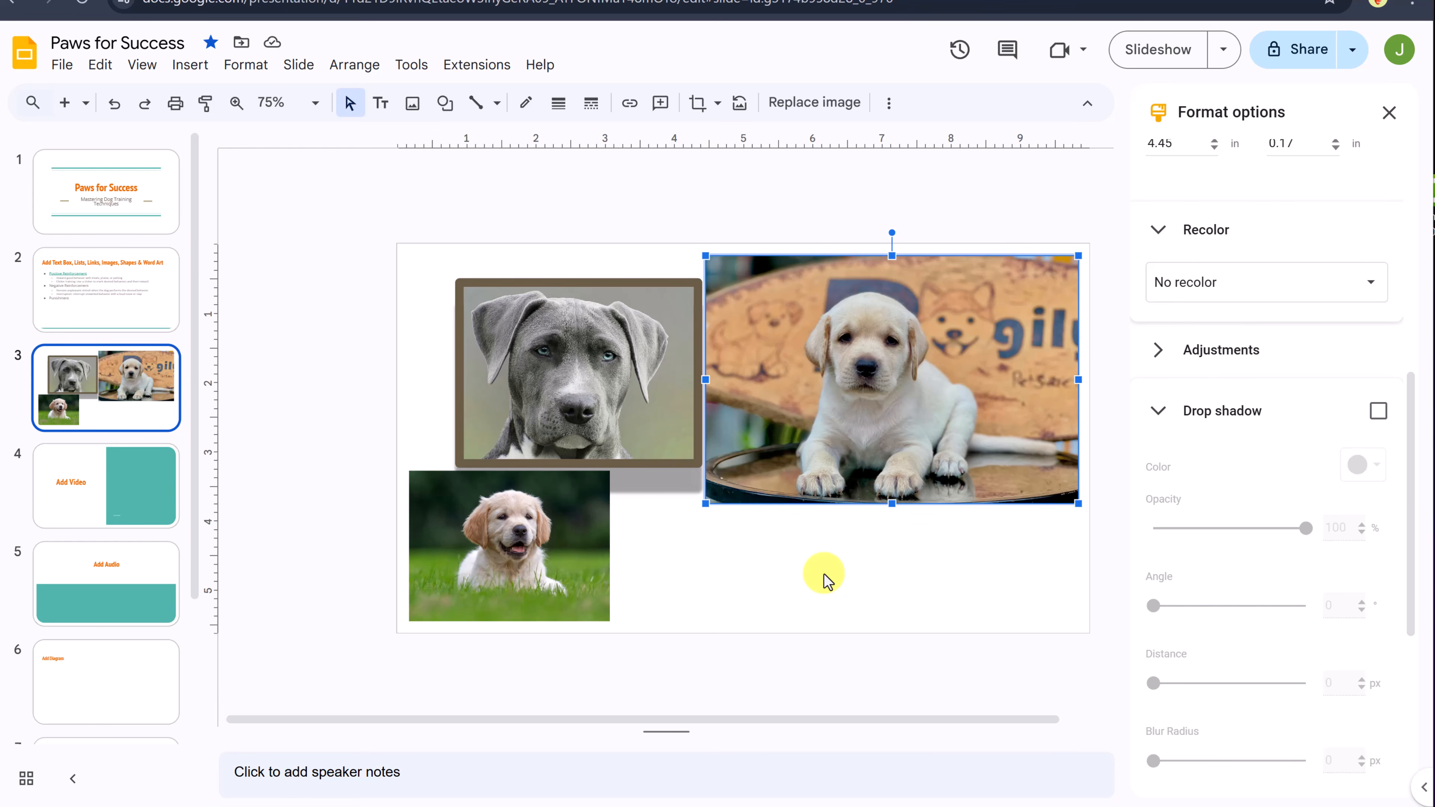
pyautogui.click(738, 568)
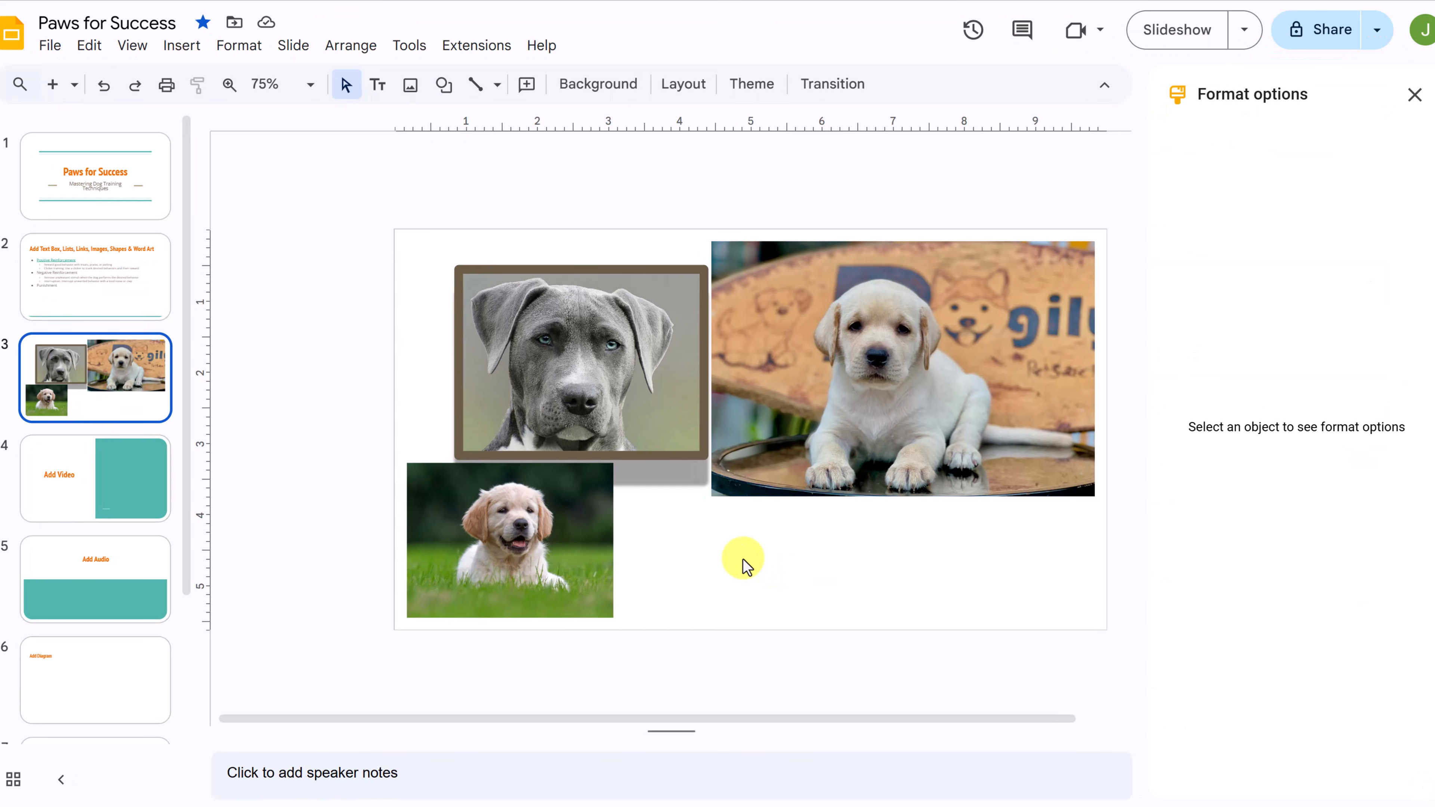
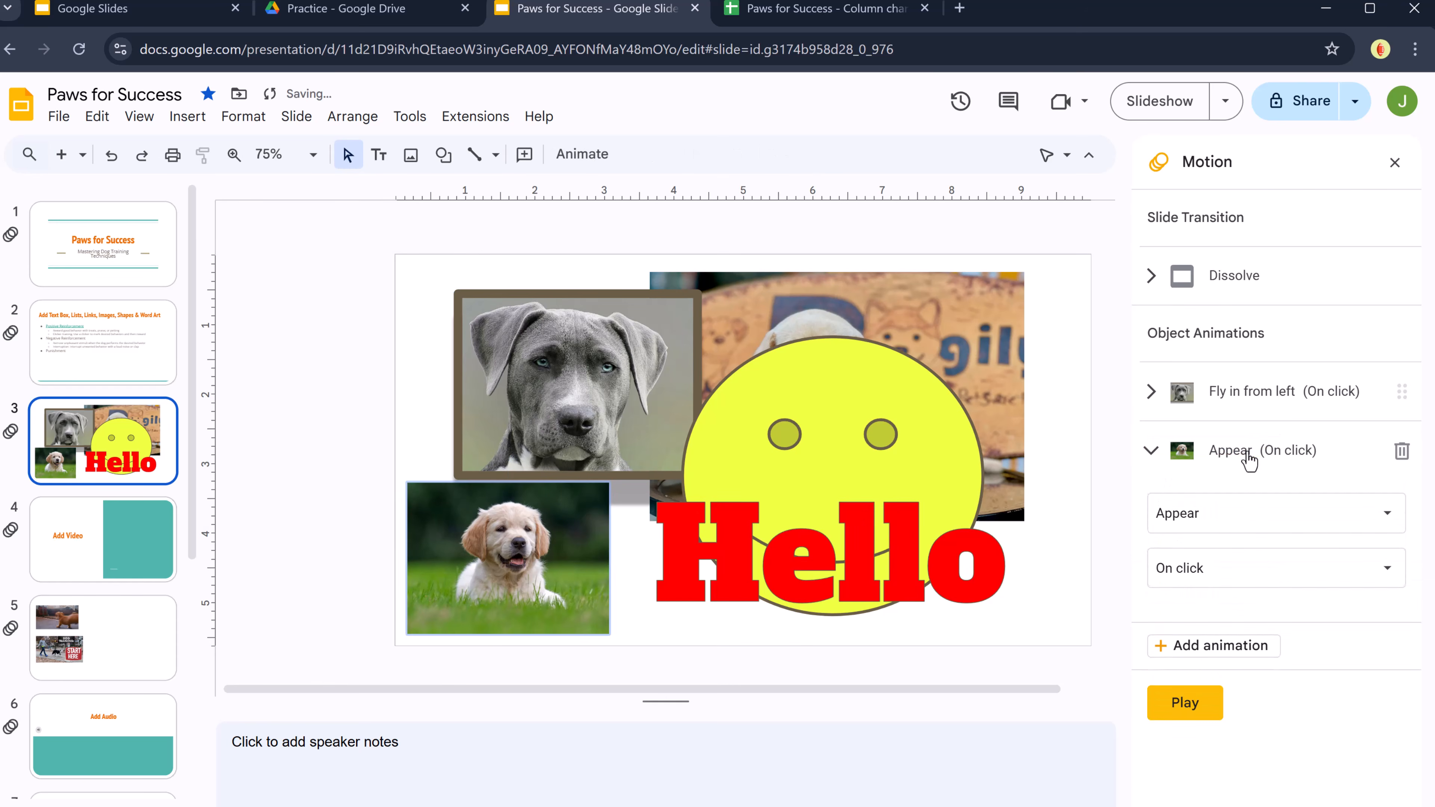
# - Change the golden puppy image's animation to Zoom in and preview the slide's animations
pyautogui.click(1262, 531)
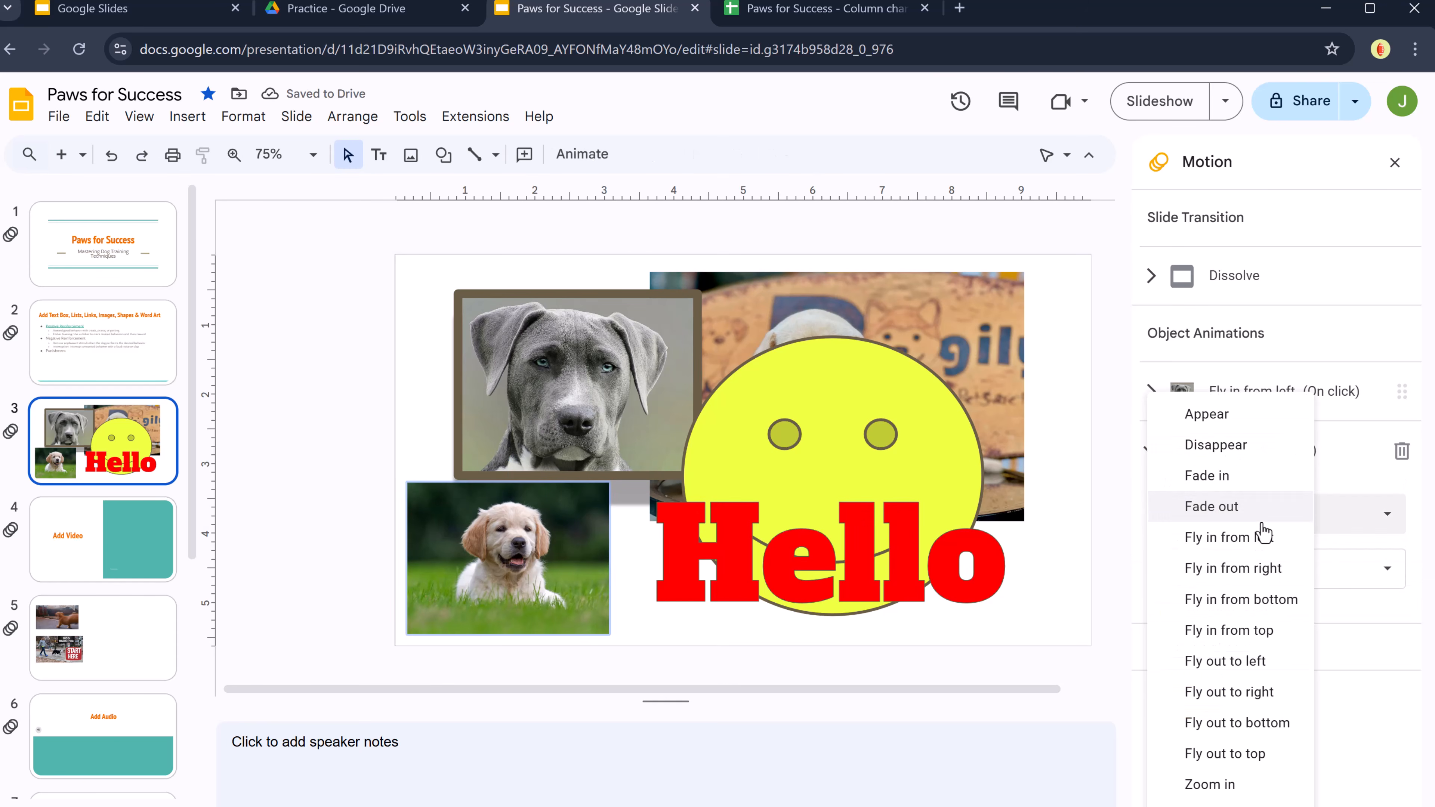
pyautogui.click(1256, 796)
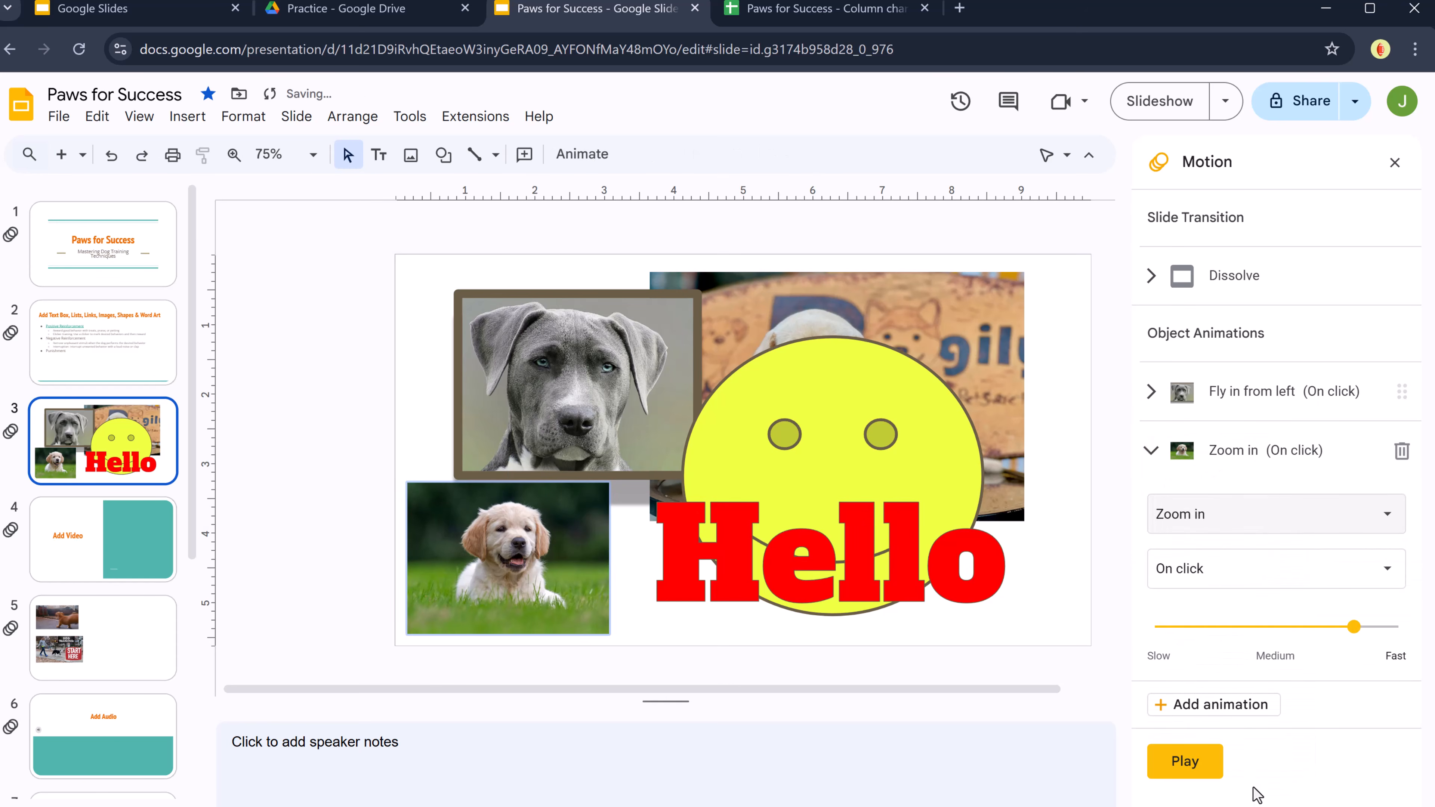
pyautogui.click(1204, 767)
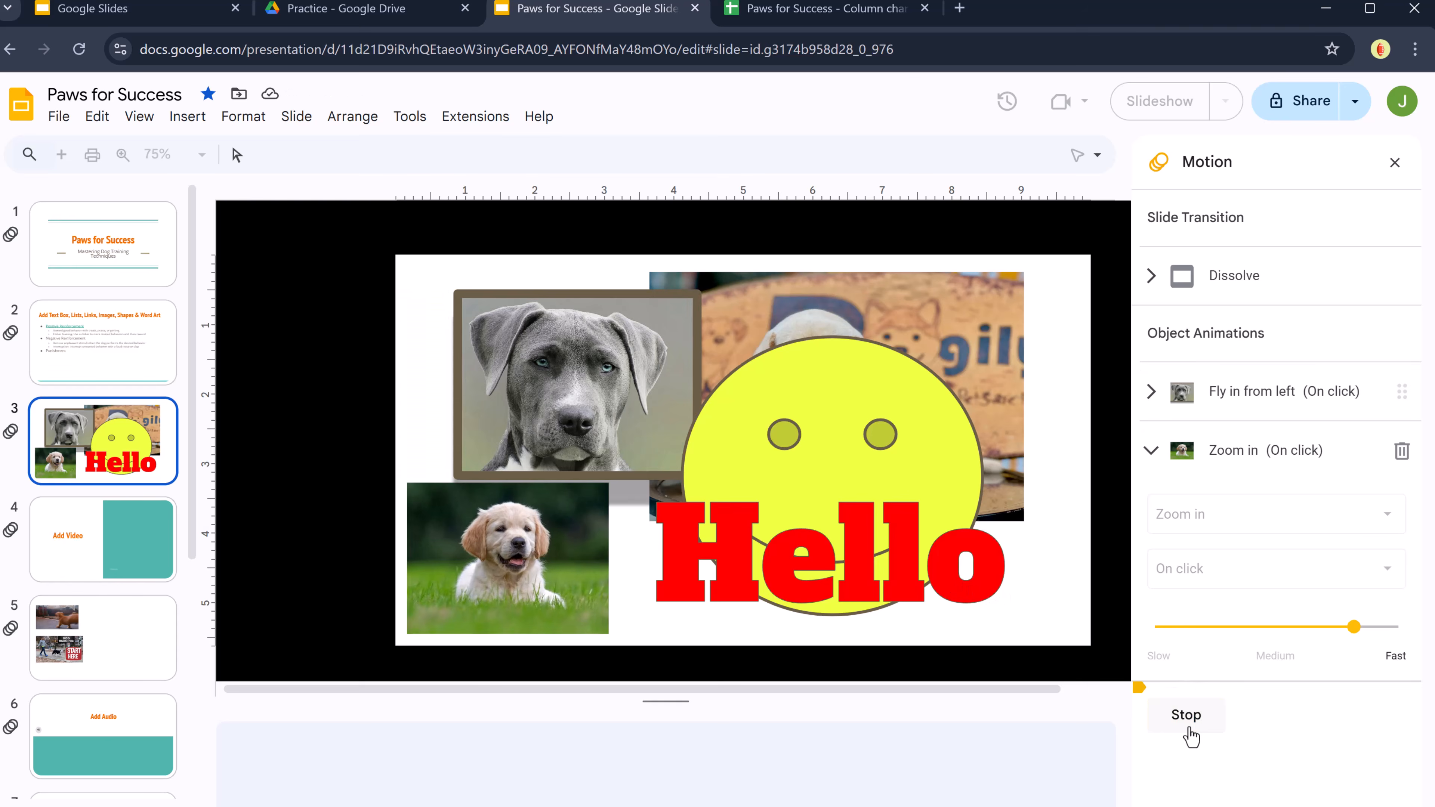
pyautogui.click(1189, 718)
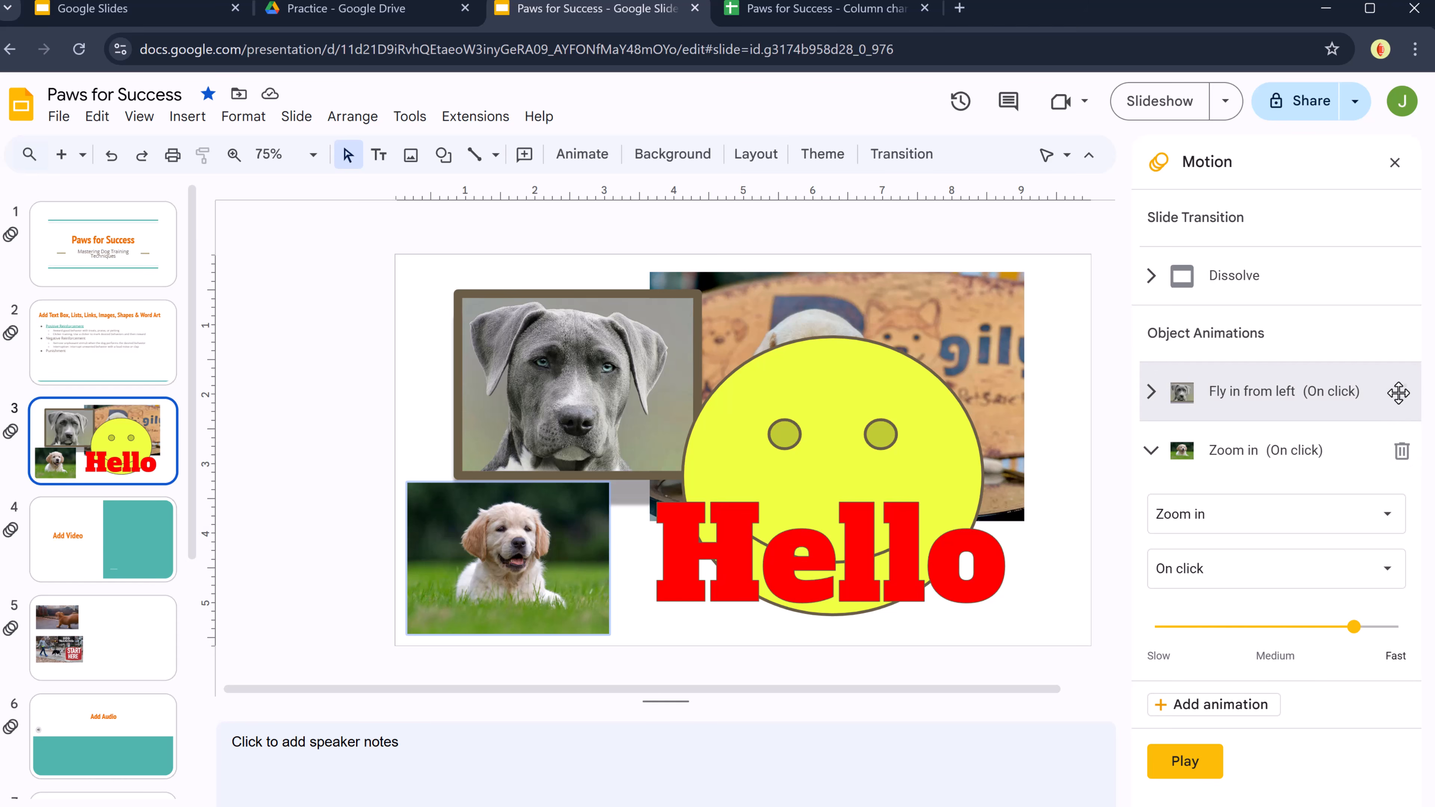
# - Move the "Fly in from left" animation below the "Zoom in" animation and back above it
pyautogui.moveTo(1399, 392); pyautogui.dragTo(1399, 501)
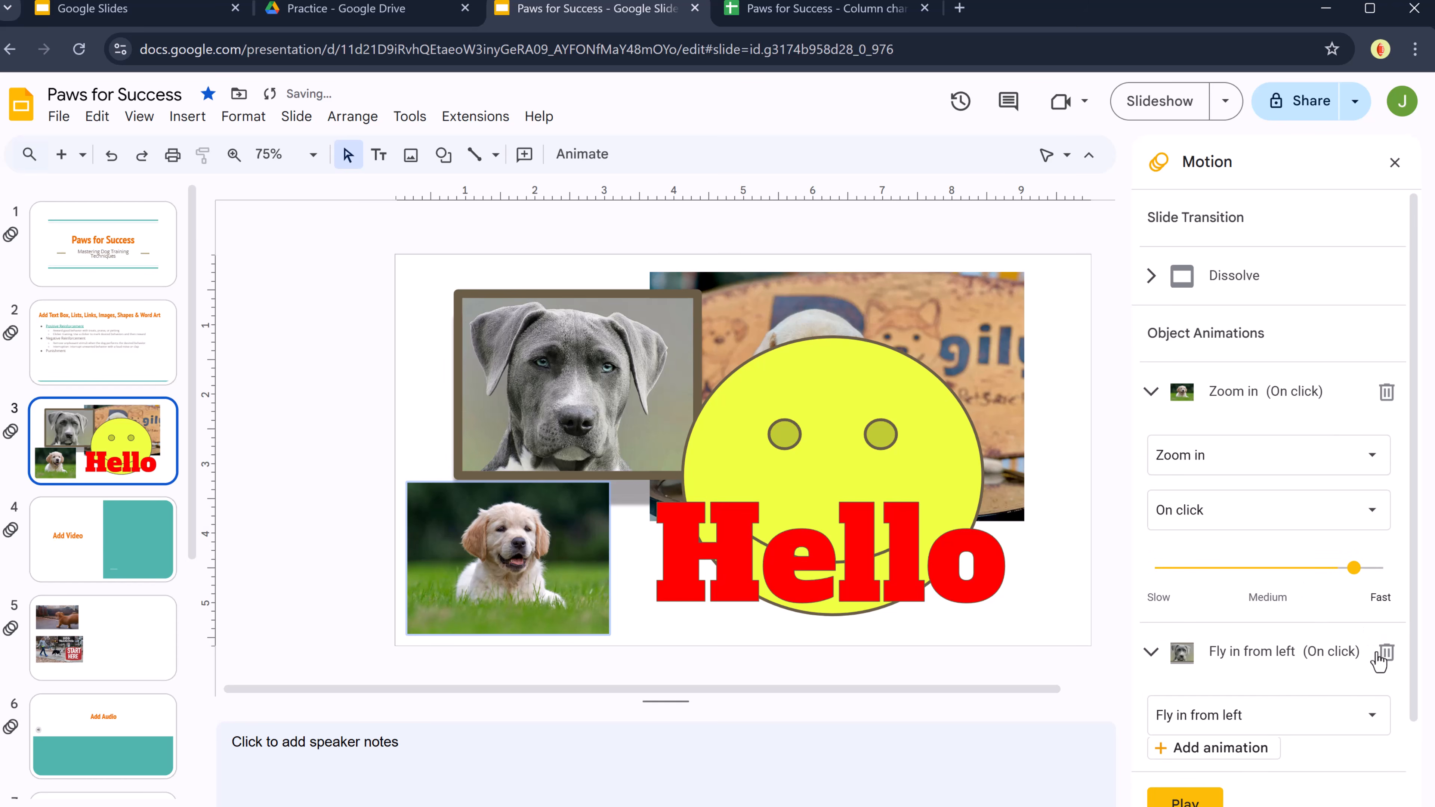
pyautogui.moveTo(1347, 679); pyautogui.dragTo(1331, 410)
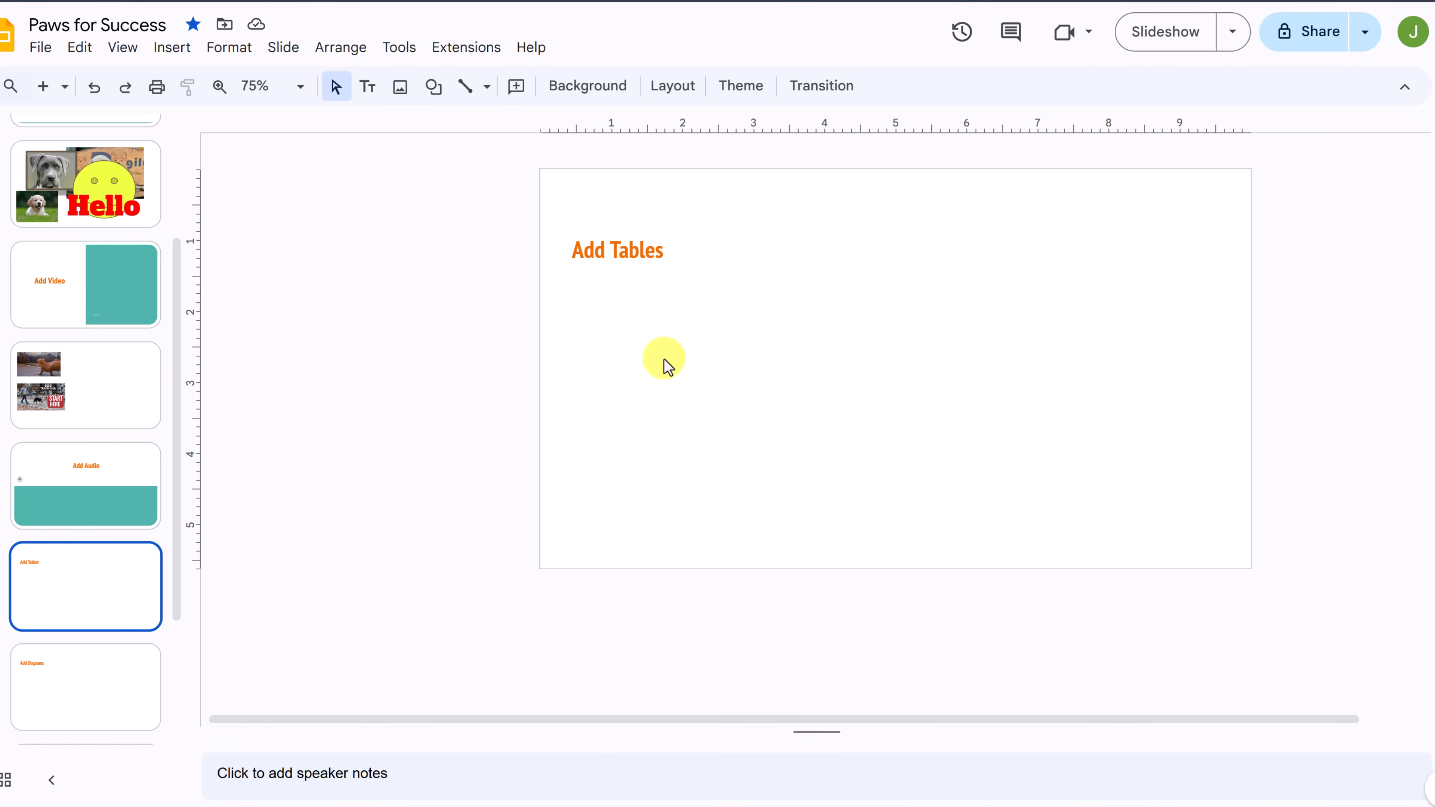
# - Insert a 4 x 4 table on the Add Tables slide
pyautogui.click(172, 50)
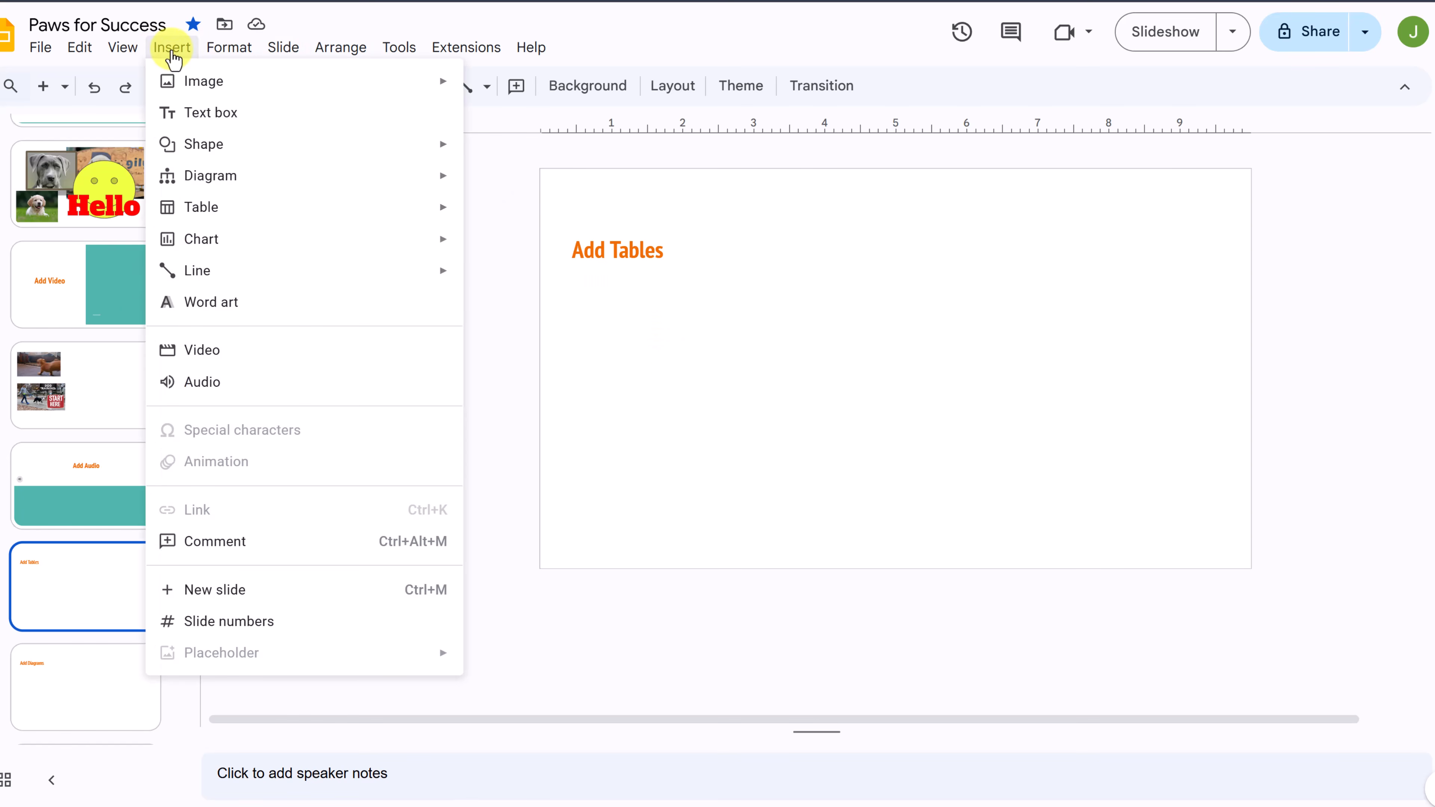
pyautogui.moveTo(260, 217)
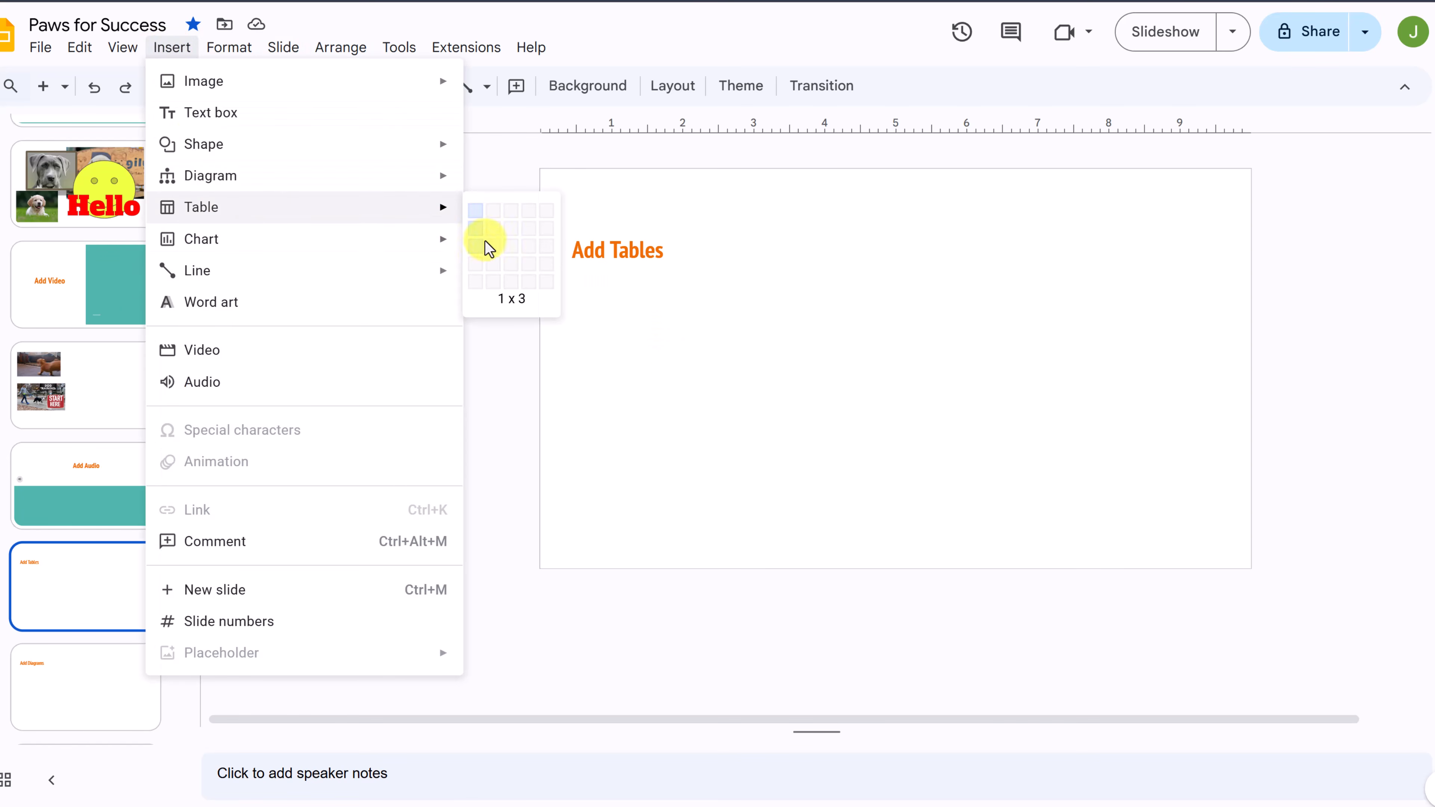
pyautogui.click(529, 267)
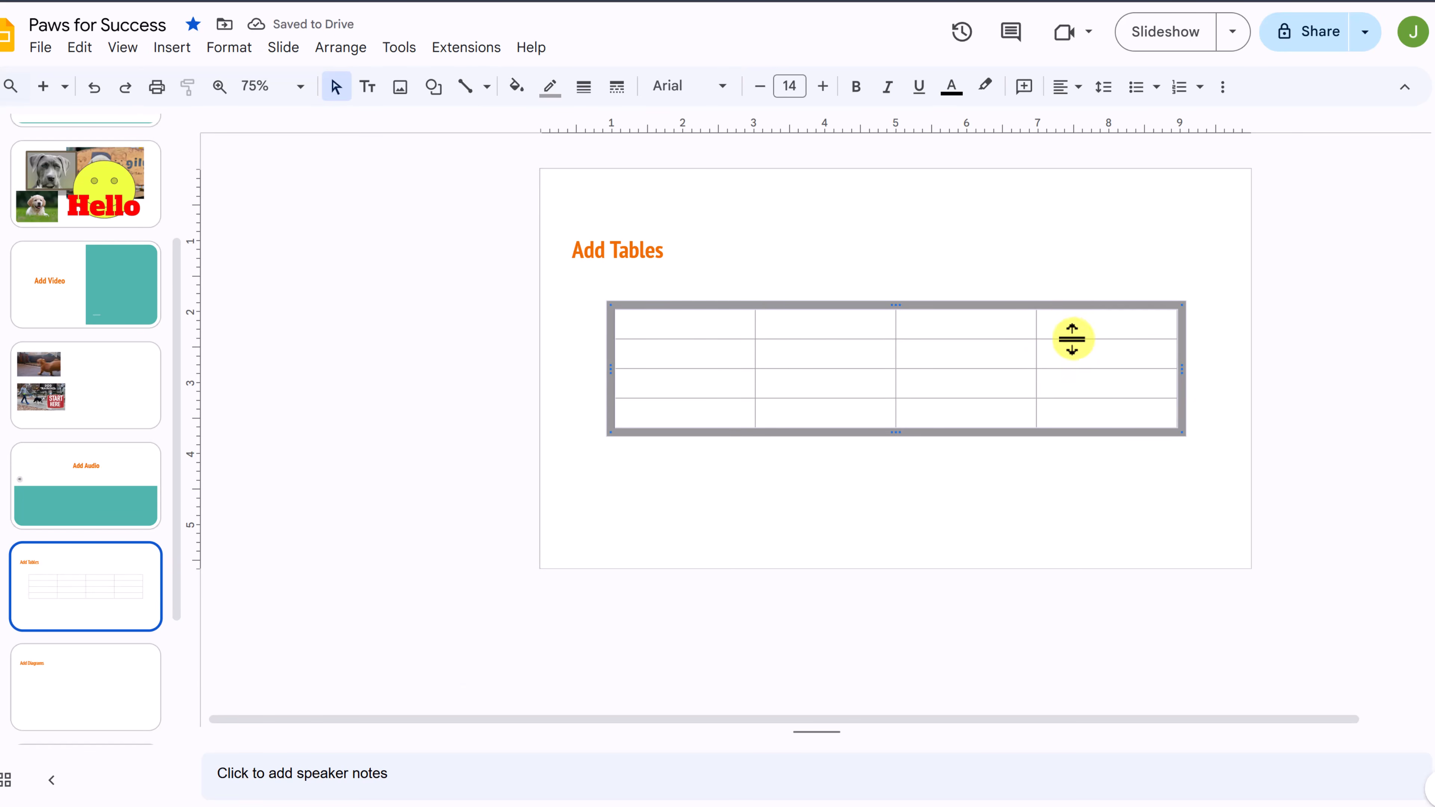
# - Delete the last column of the table on the Add Tables slide
pyautogui.click(1047, 326)
pyautogui.rightClick(1047, 327)
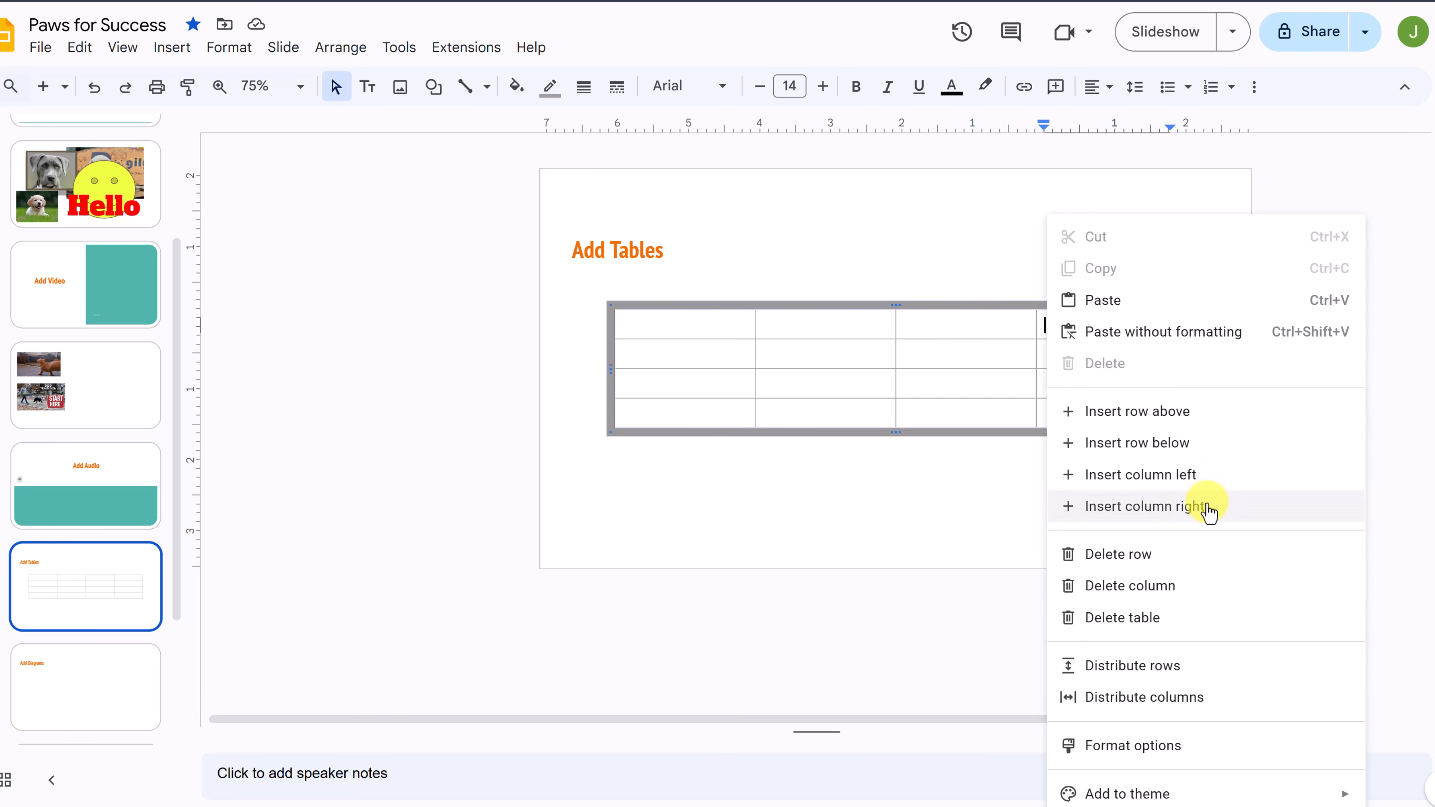
pyautogui.click(1170, 601)
pyautogui.click(898, 469)
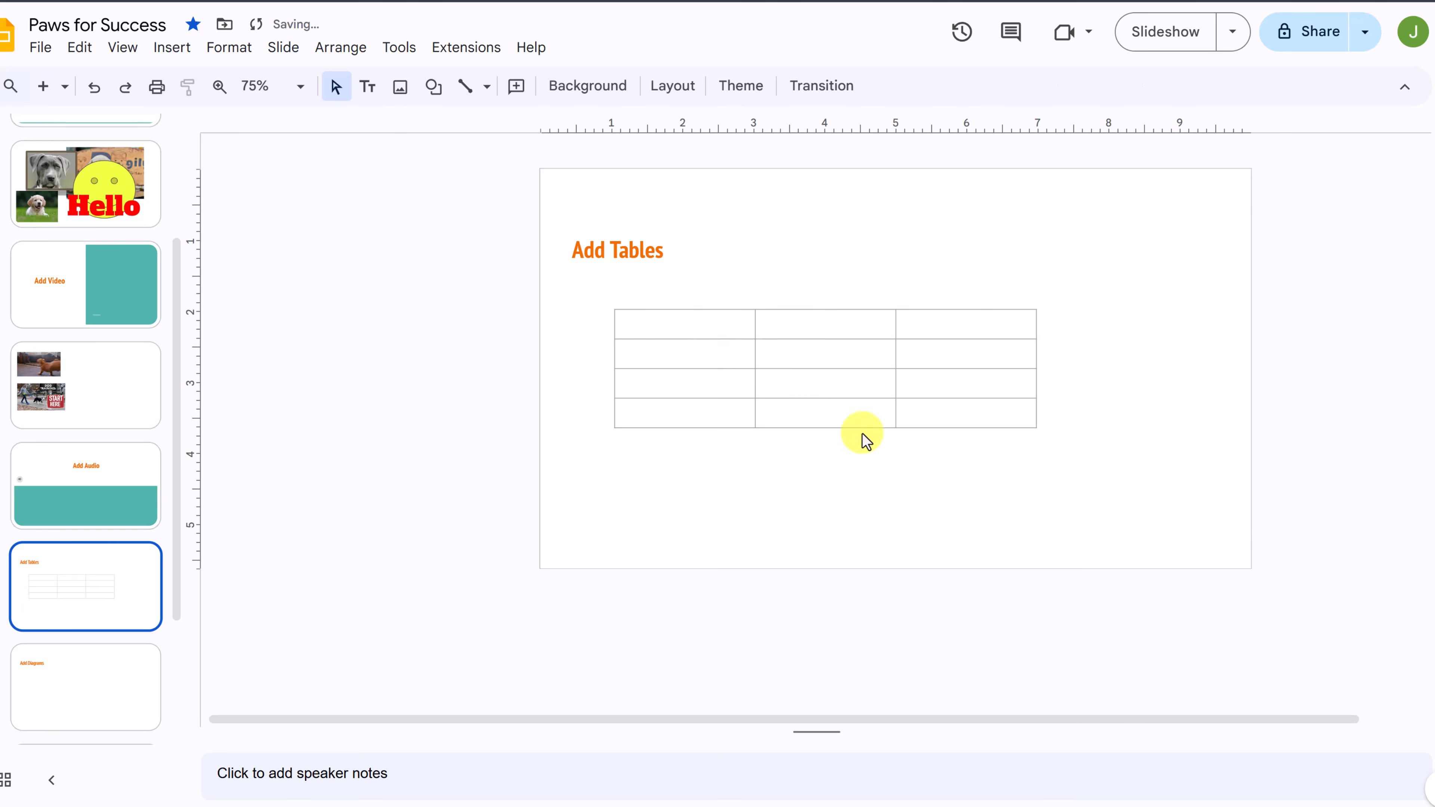
# - Fill the table with Breed, Size and Temperament headers and rows for Labrador Retriever (Large), Golden Retriever (Large), Beagle (Small) and Bulldog (Medium)
pyautogui.click(687, 329)
pyautogui.write('Breed\tSize\tTemperament Labrador Retriever\tLarge\tFriendly, energetic, intelligent Golden Retriever\tLarge\tGentle, intelligent, eager to please Beagle\tSmall\tCurious, playful, friendly Bulldog\tMedium\tFriendly, calm, courageous')
pyautogui.click(839, 519)
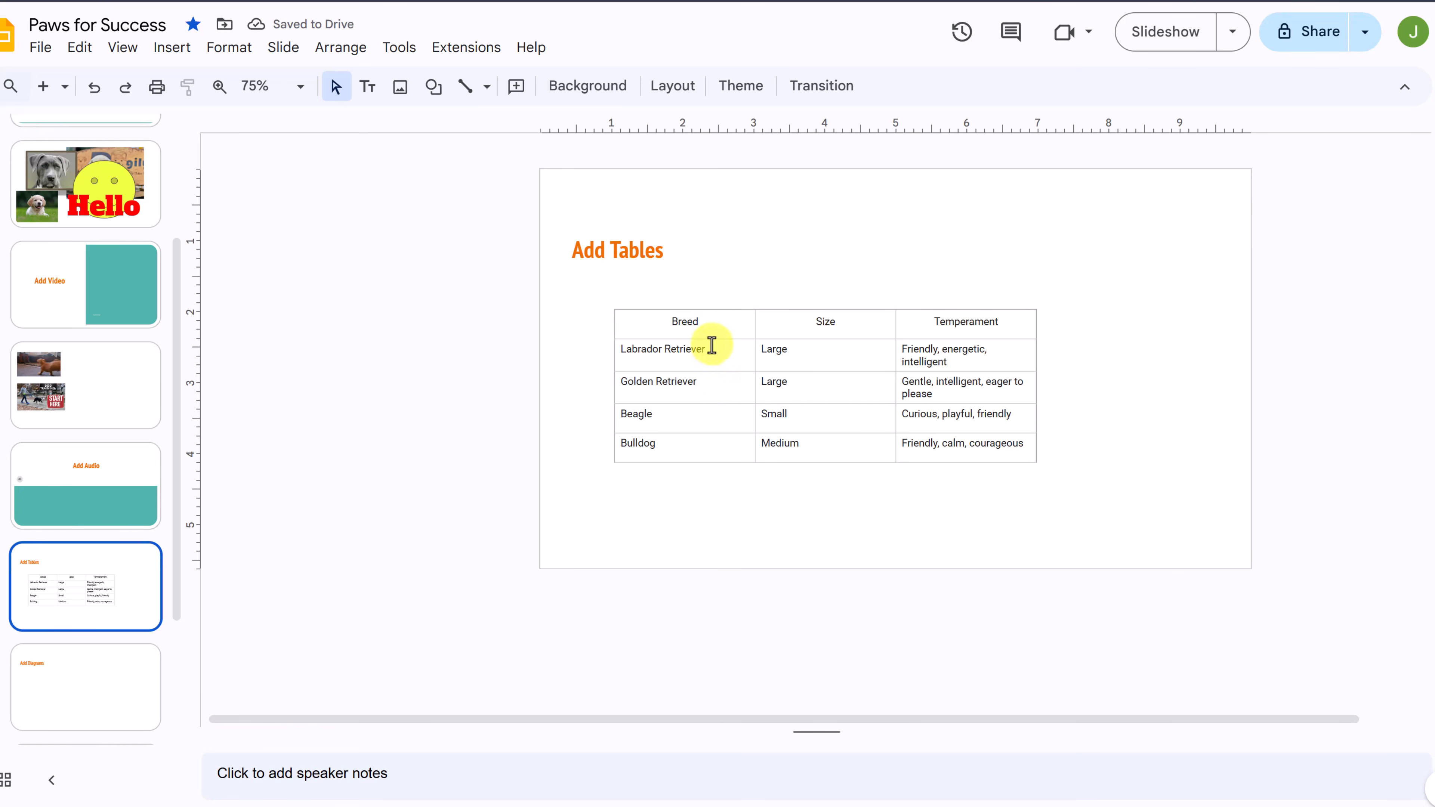
# - Bold the word "Retriever" in the Labrador Retriever cell and fill the Golden Retriever cell with light purple
pyautogui.doubleClick(679, 348)
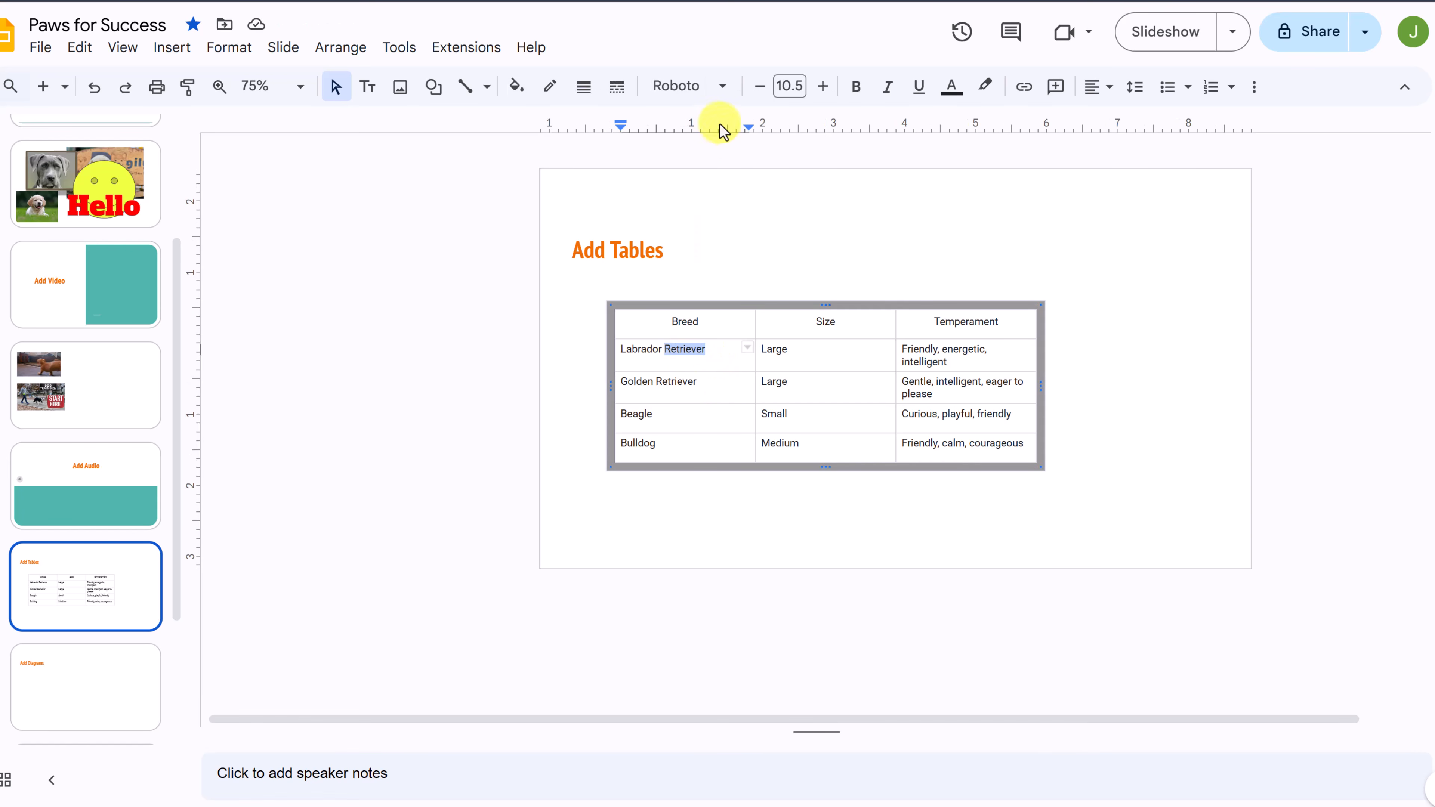
pyautogui.click(855, 86)
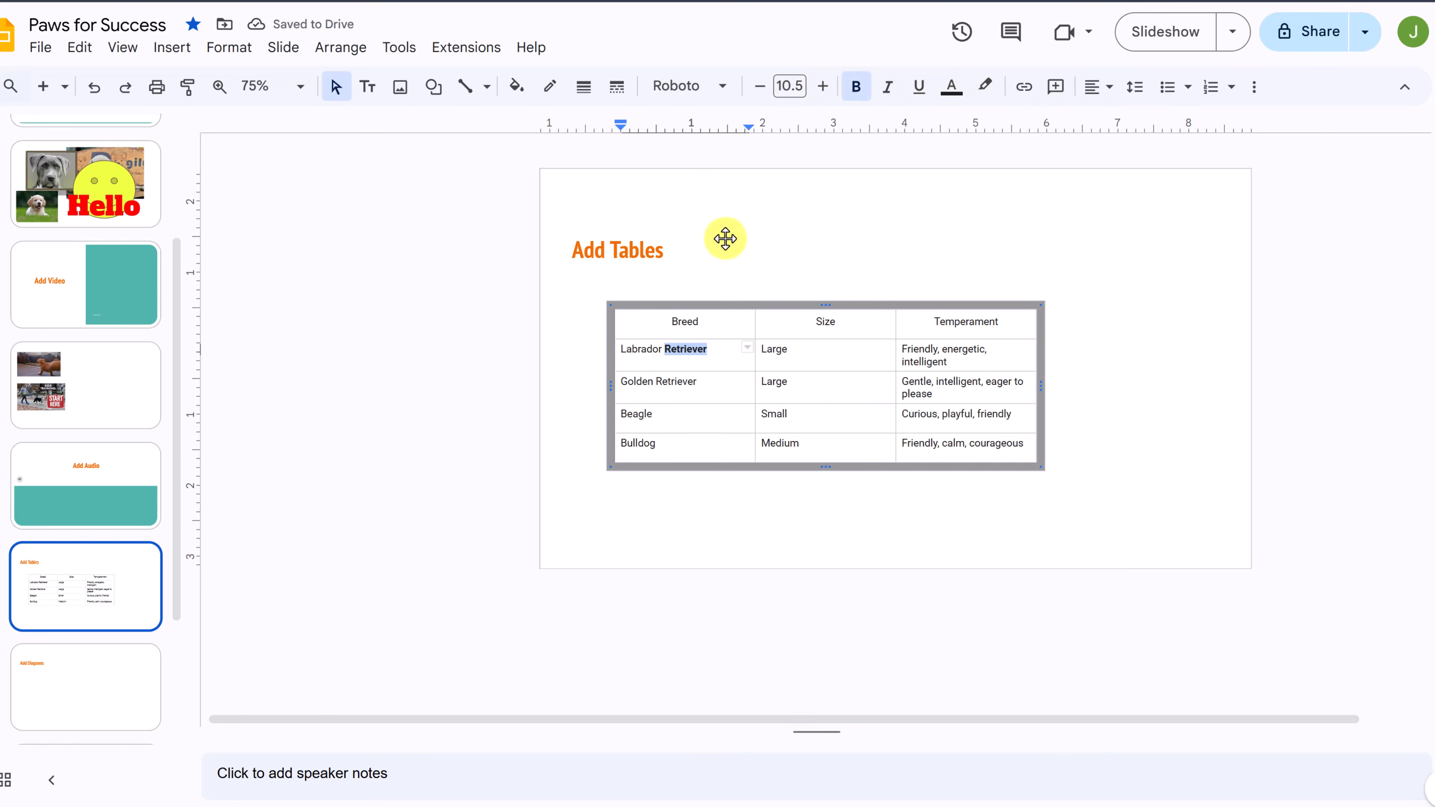
pyautogui.click(733, 383)
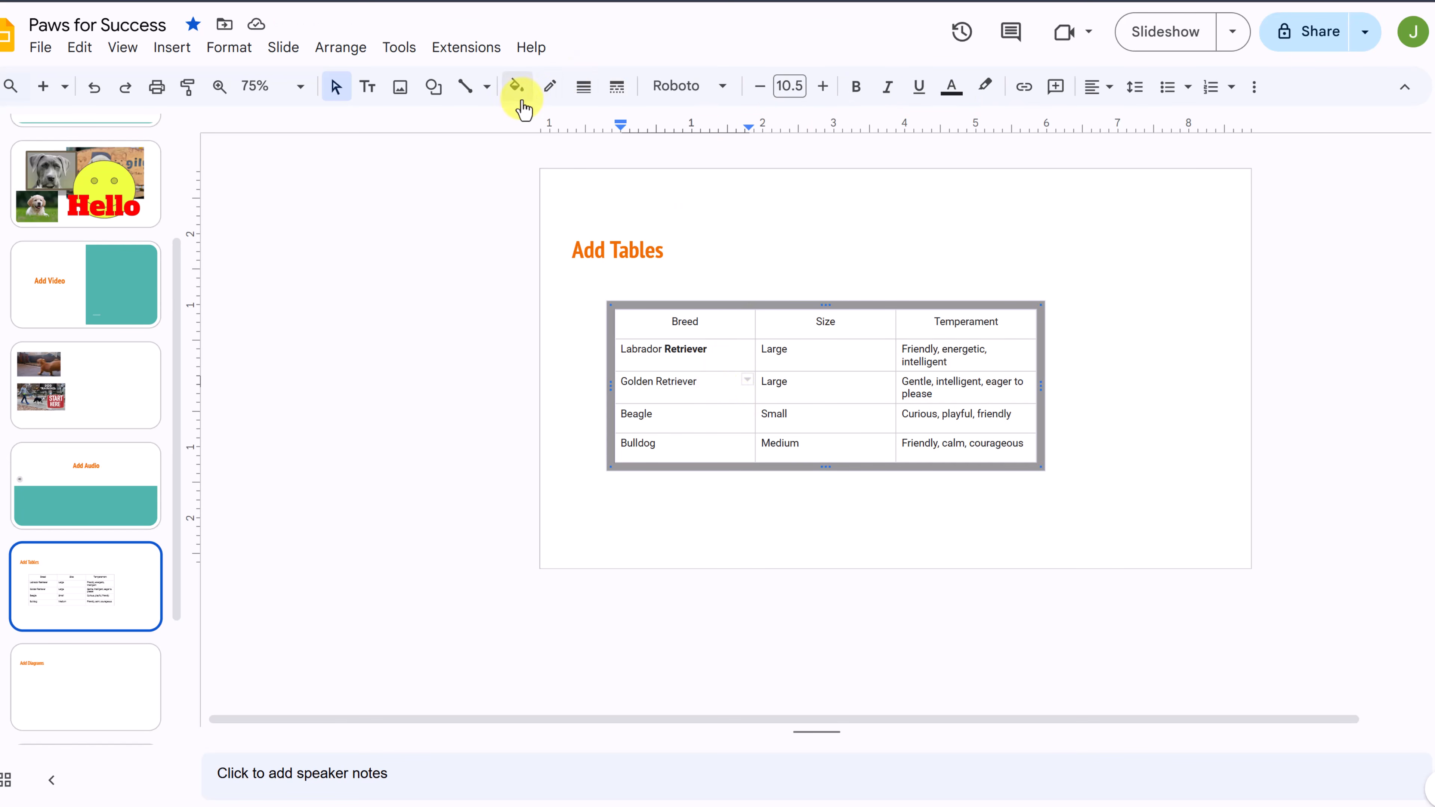
pyautogui.click(516, 88)
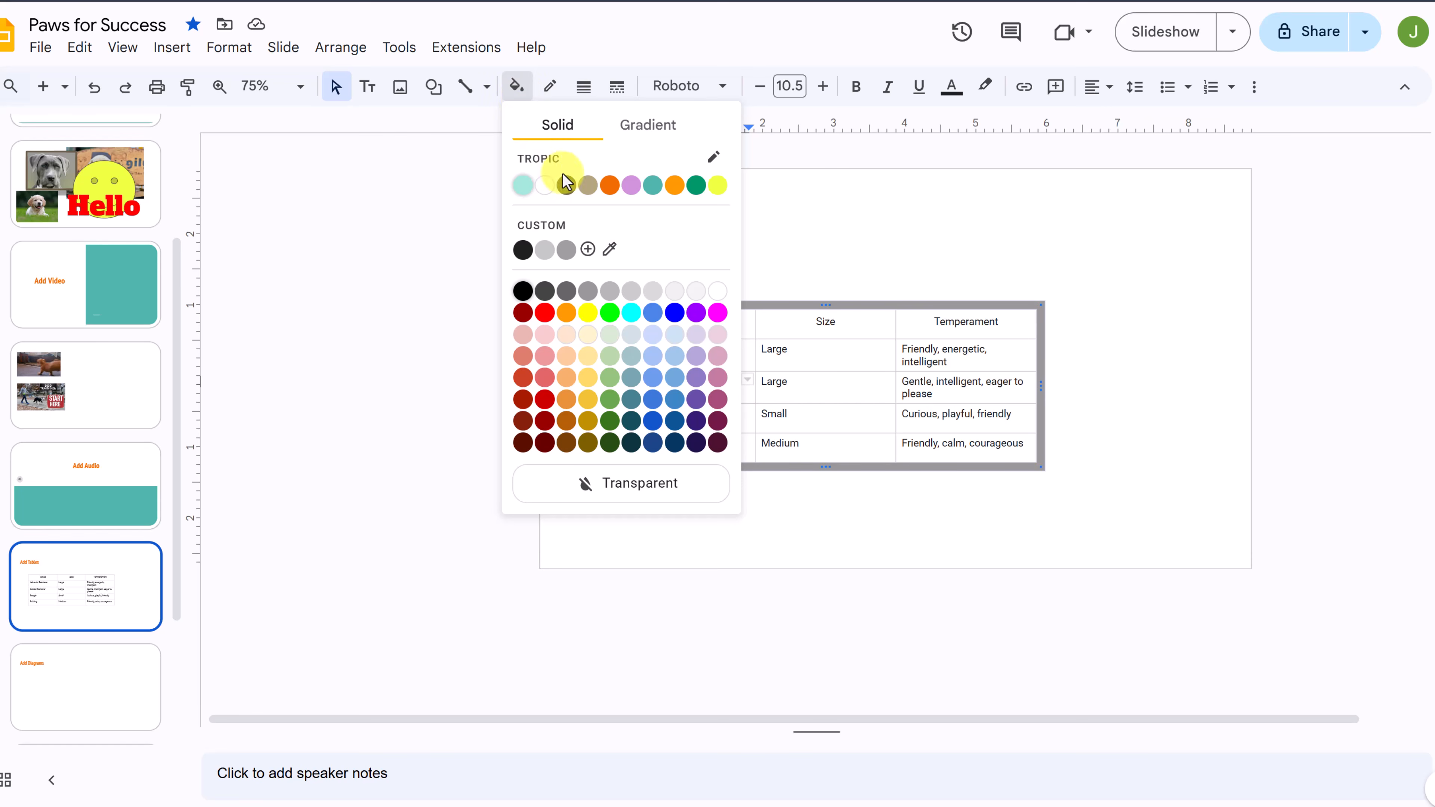
pyautogui.click(637, 189)
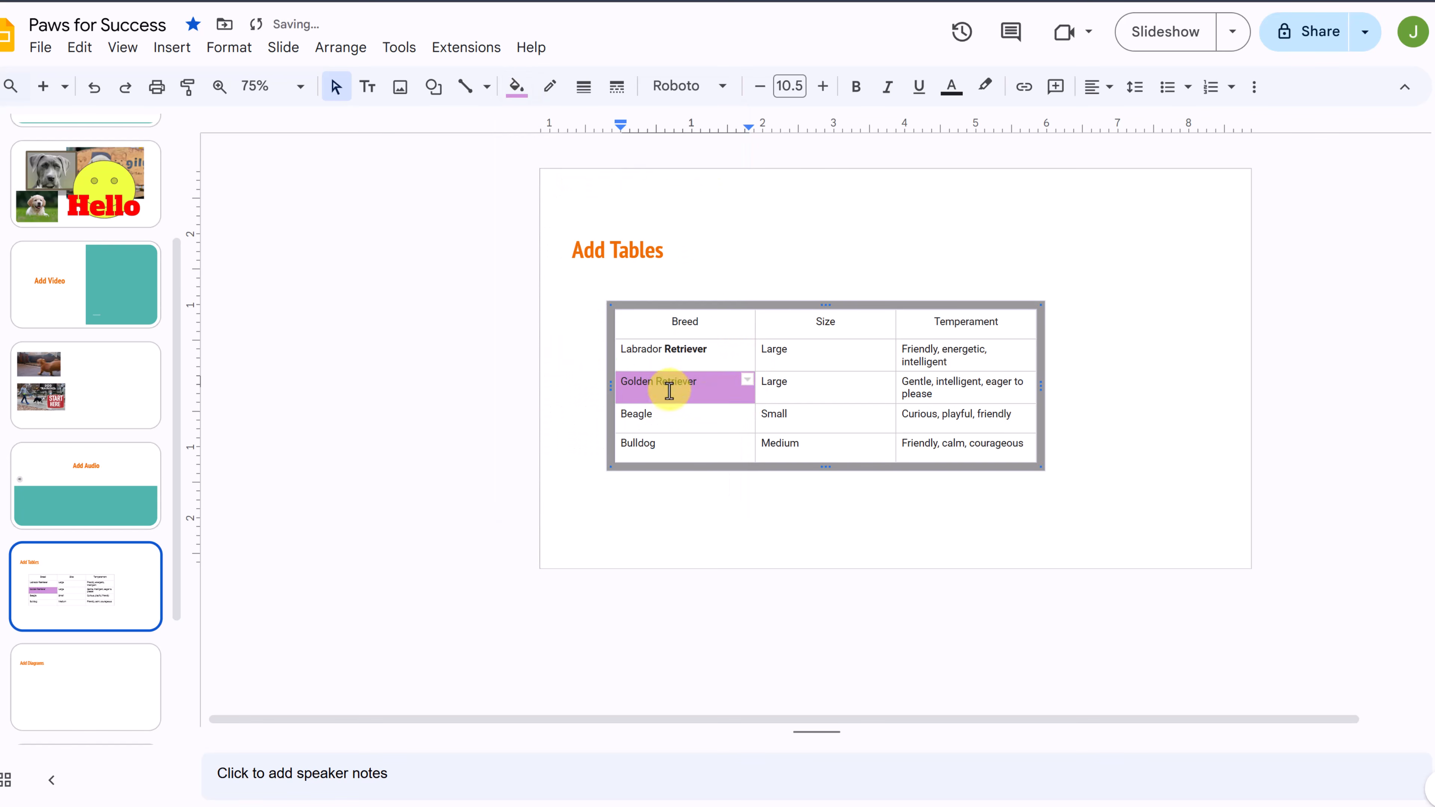
# - Fill the whole Beagle row of the table with bright green
pyautogui.moveTo(935, 417); pyautogui.dragTo(706, 423)
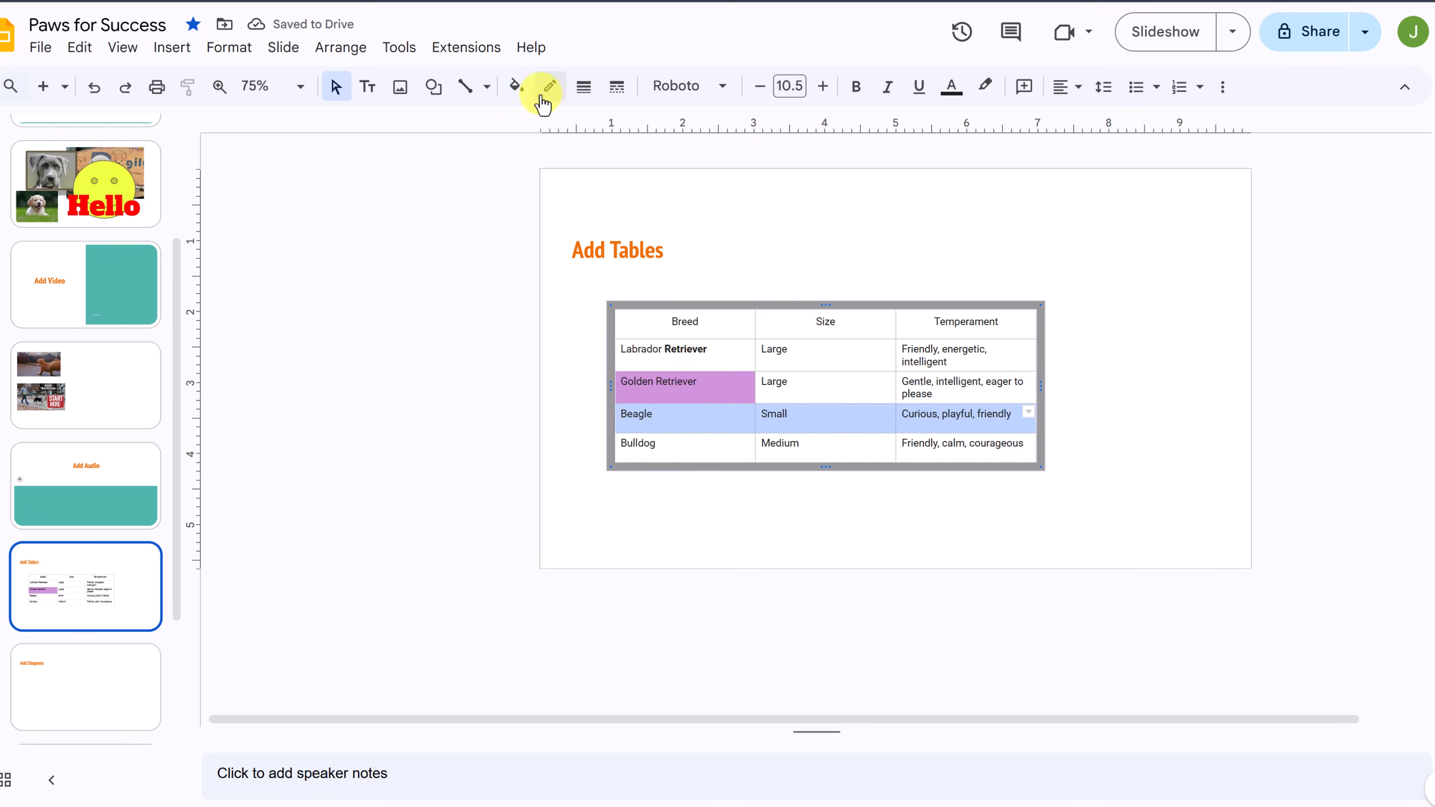
pyautogui.click(517, 87)
pyautogui.click(610, 314)
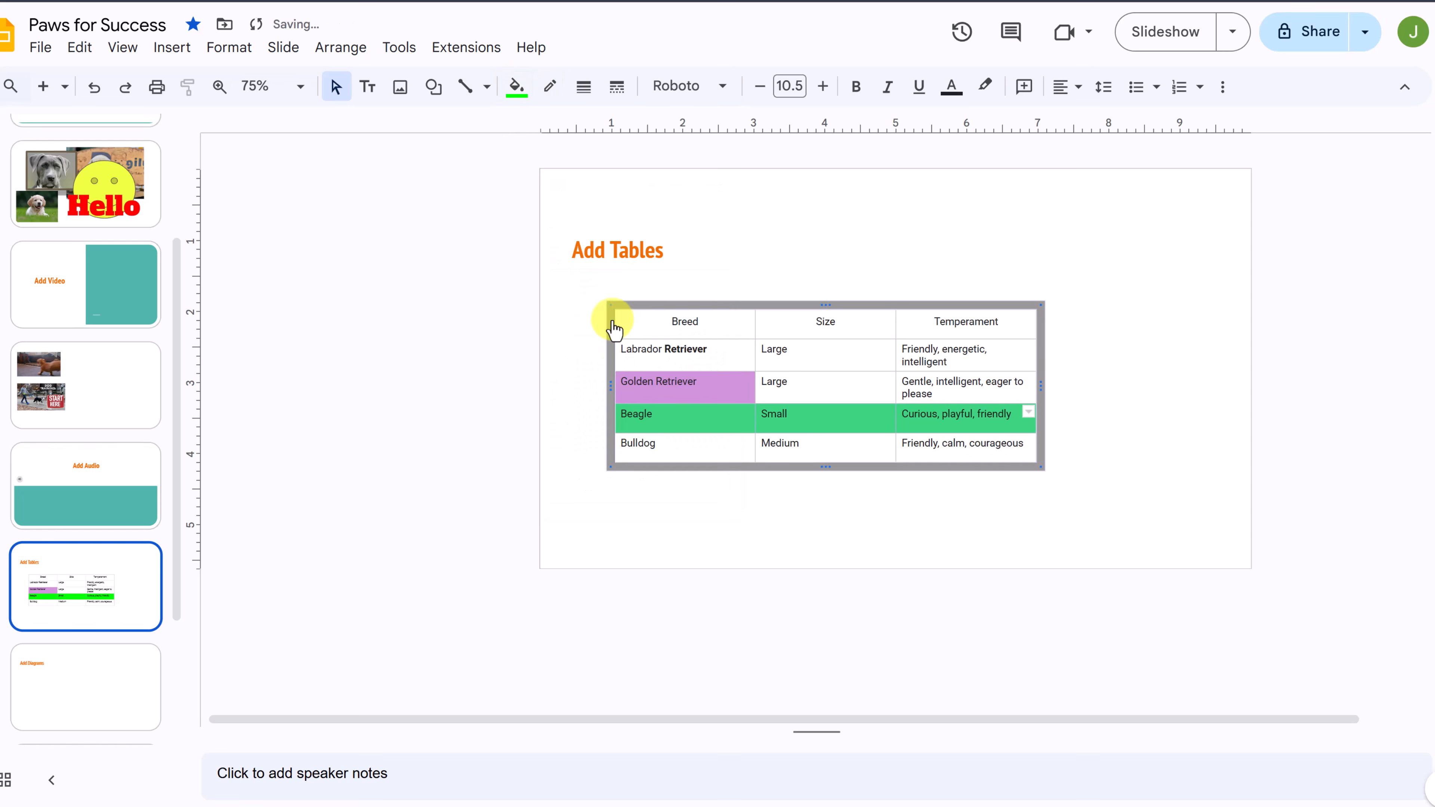
pyautogui.click(817, 409)
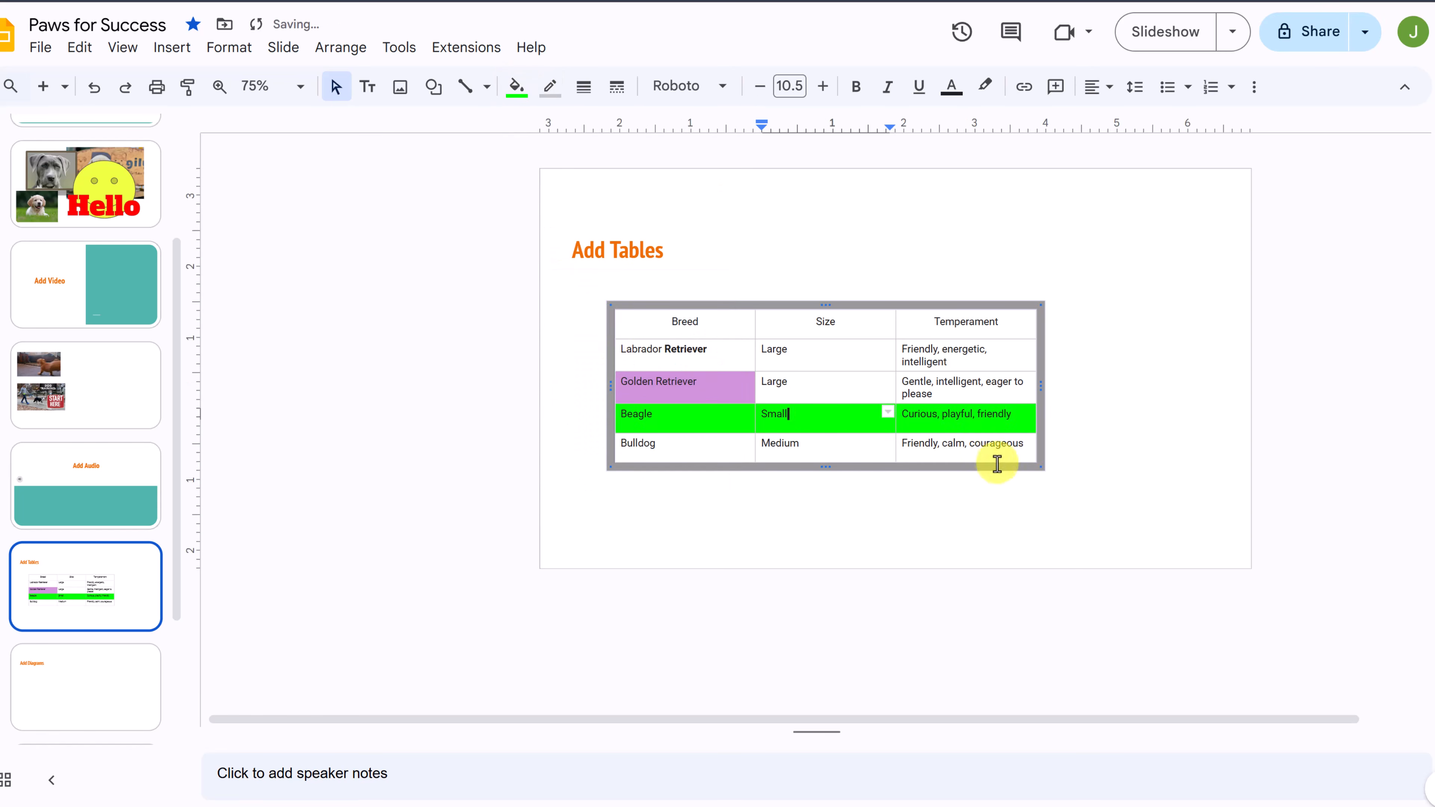
pyautogui.click(825, 451)
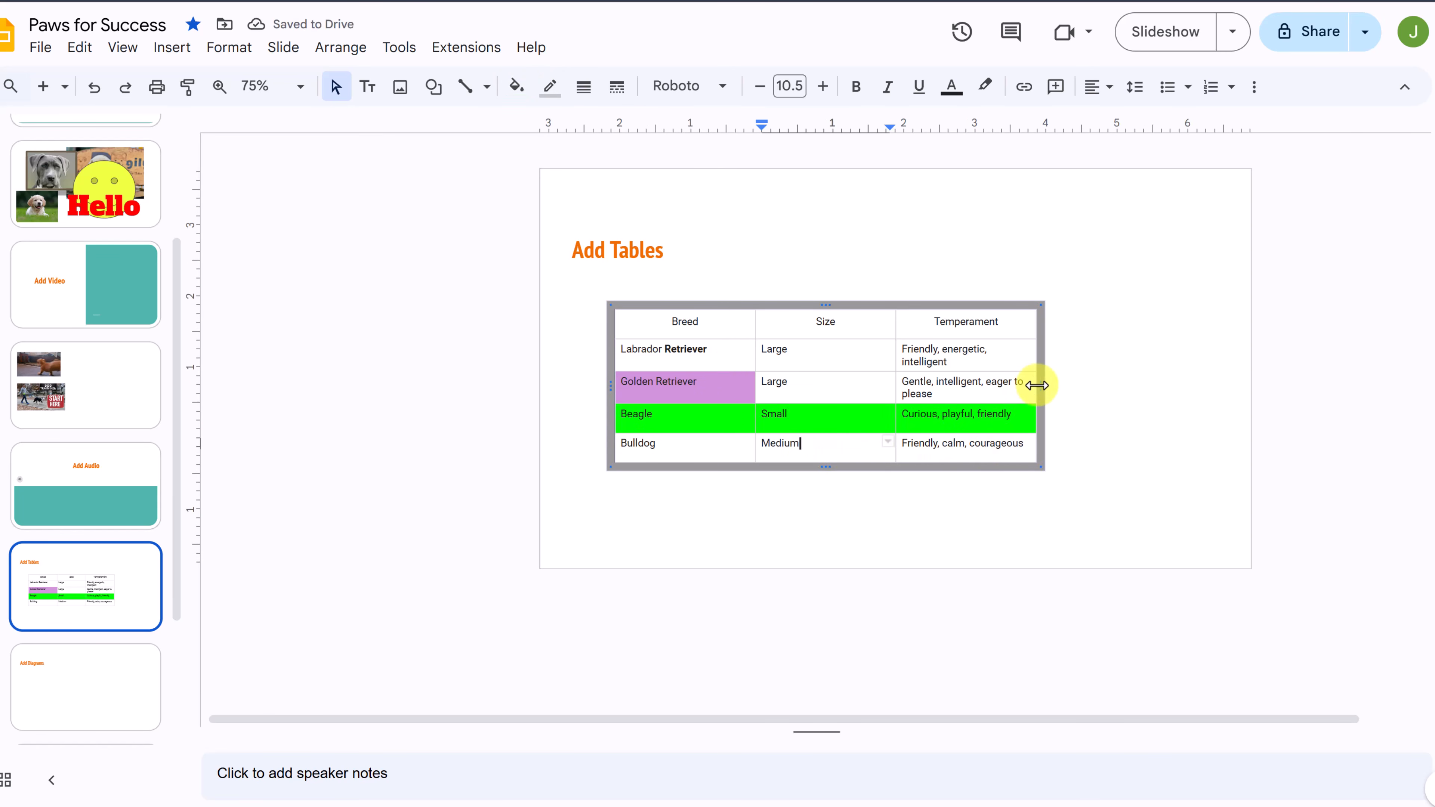
# - Make the table narrower and taller, and move it beside the Add Tables title so it fits within the slide
pyautogui.moveTo(1041, 386)
pyautogui.mouseDown()
pyautogui.moveTo(866, 391)
pyautogui.moveTo(897, 404)
pyautogui.moveTo(1016, 388)
pyautogui.mouseUp()
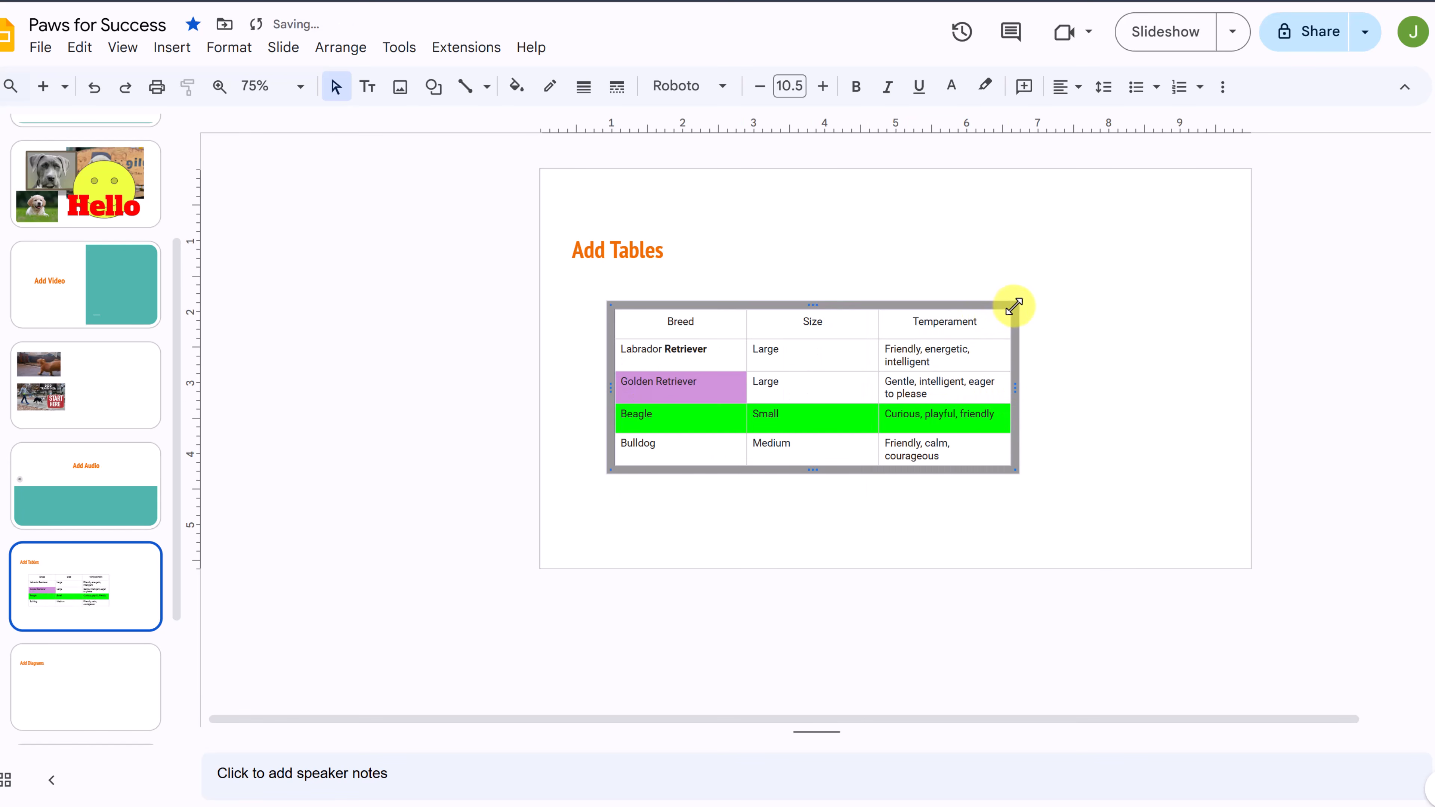
pyautogui.moveTo(1015, 305)
pyautogui.mouseDown()
pyautogui.moveTo(830, 391)
pyautogui.moveTo(997, 288)
pyautogui.mouseUp()
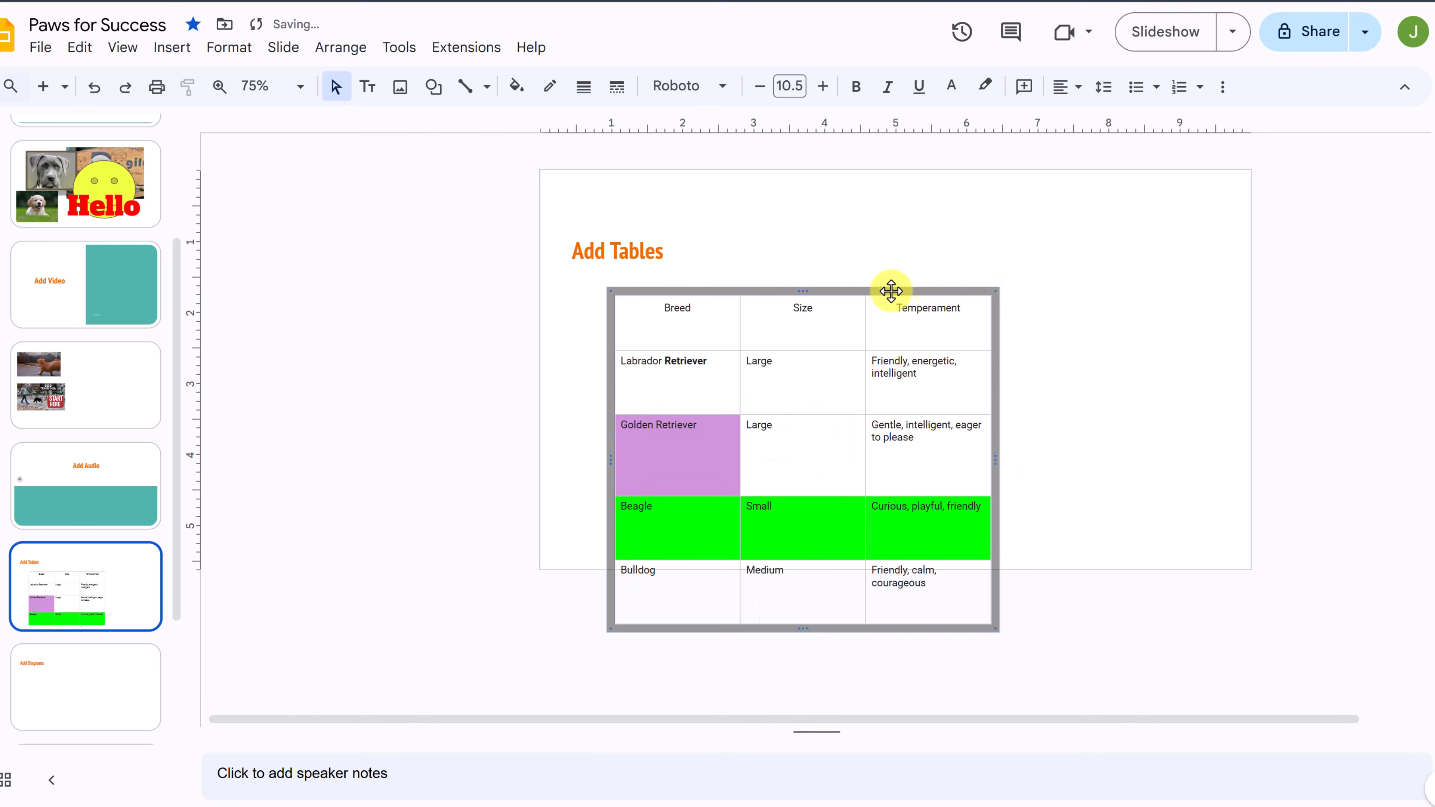
pyautogui.moveTo(826, 292); pyautogui.dragTo(875, 212)
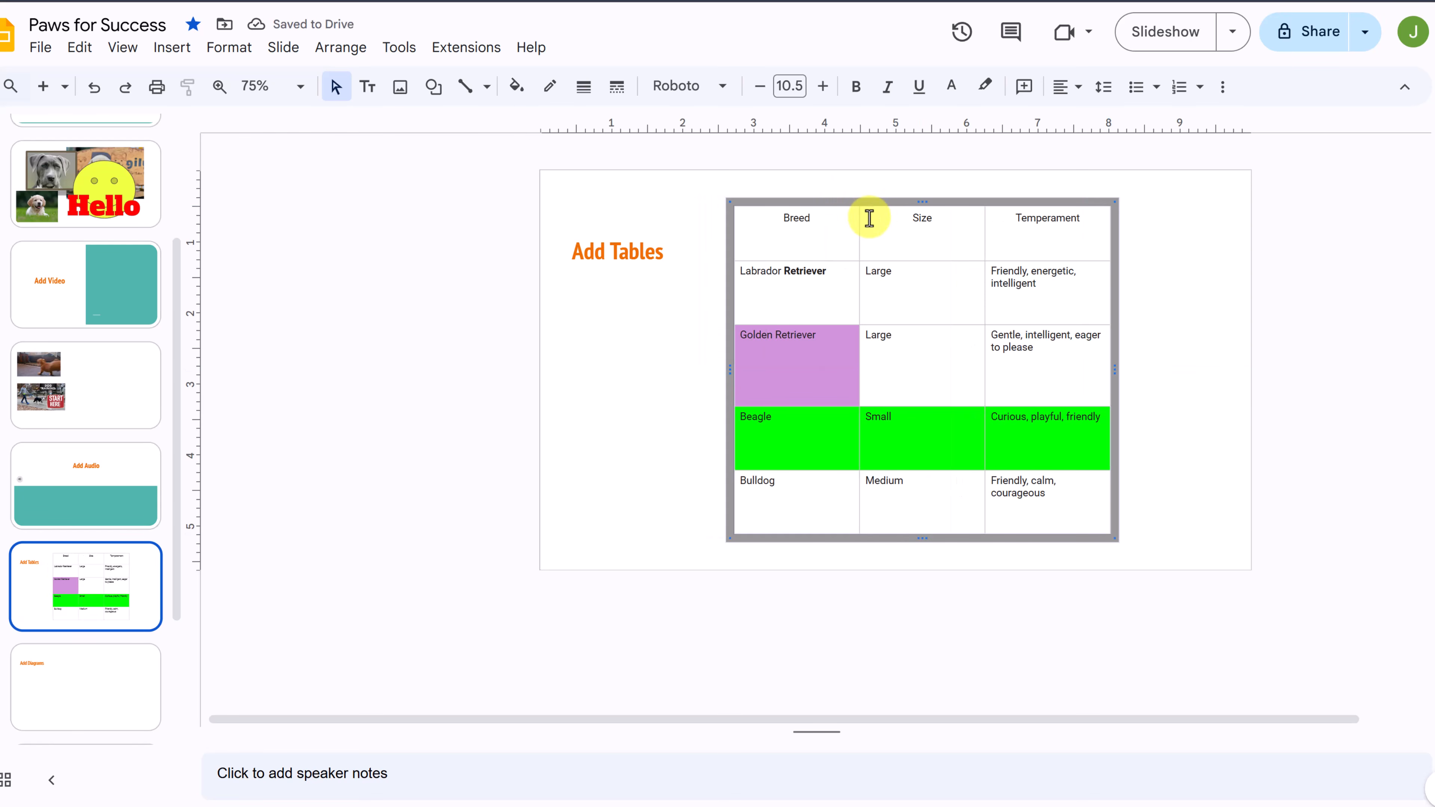
pyautogui.click(669, 417)
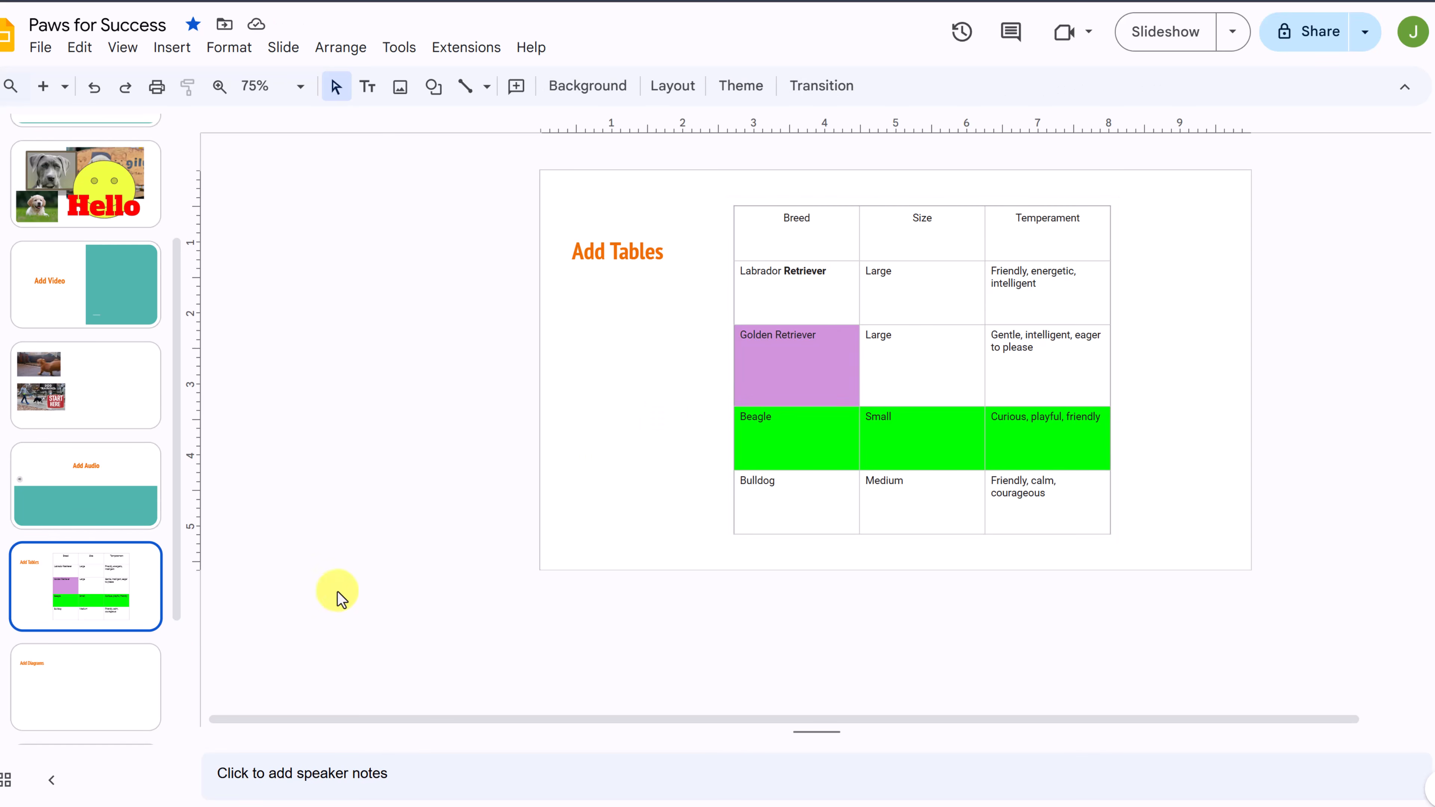
# - Open the Relationship diagram templates for the Add Diagrams slide and set the number of areas to 3
pyautogui.click(104, 680)
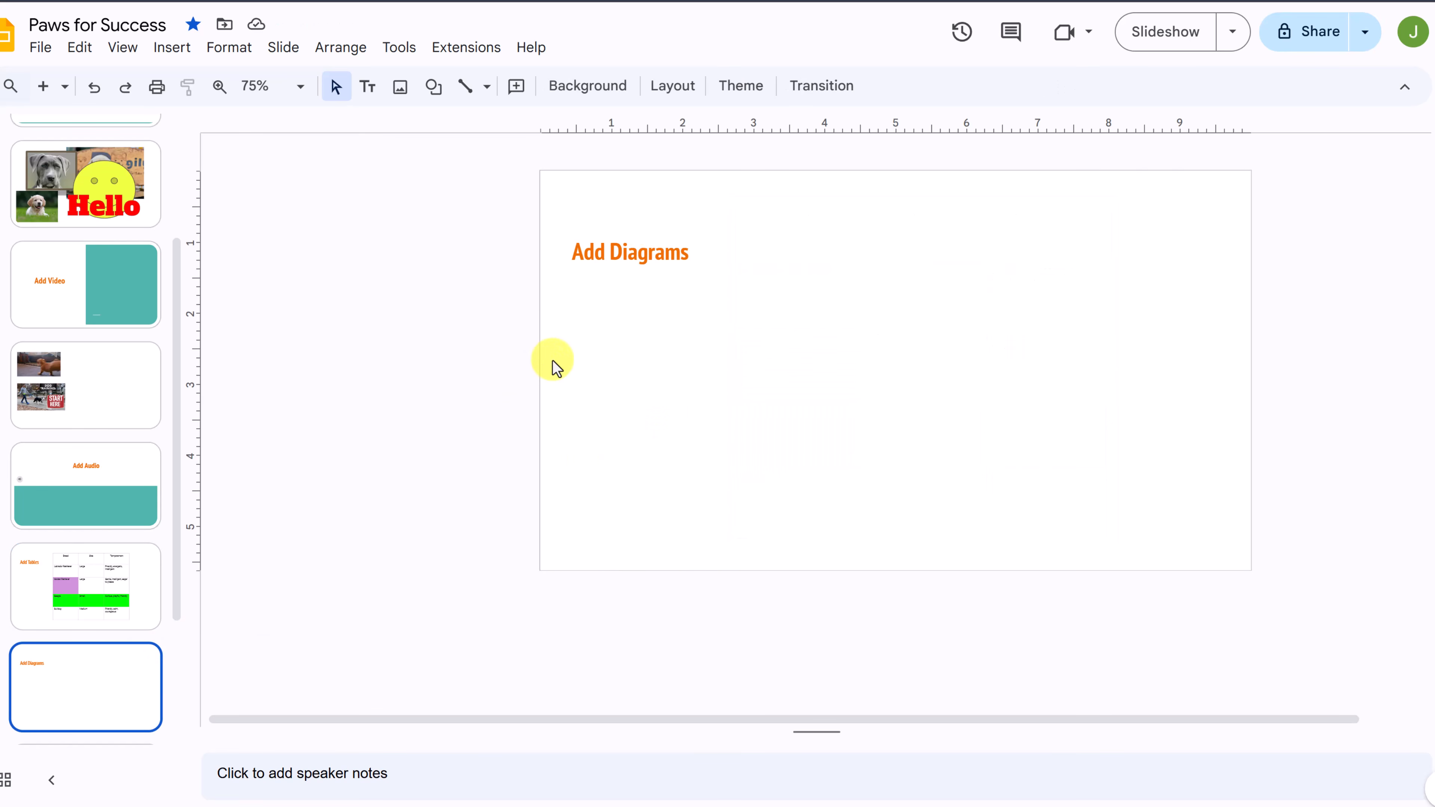
pyautogui.click(204, 25)
pyautogui.click(173, 51)
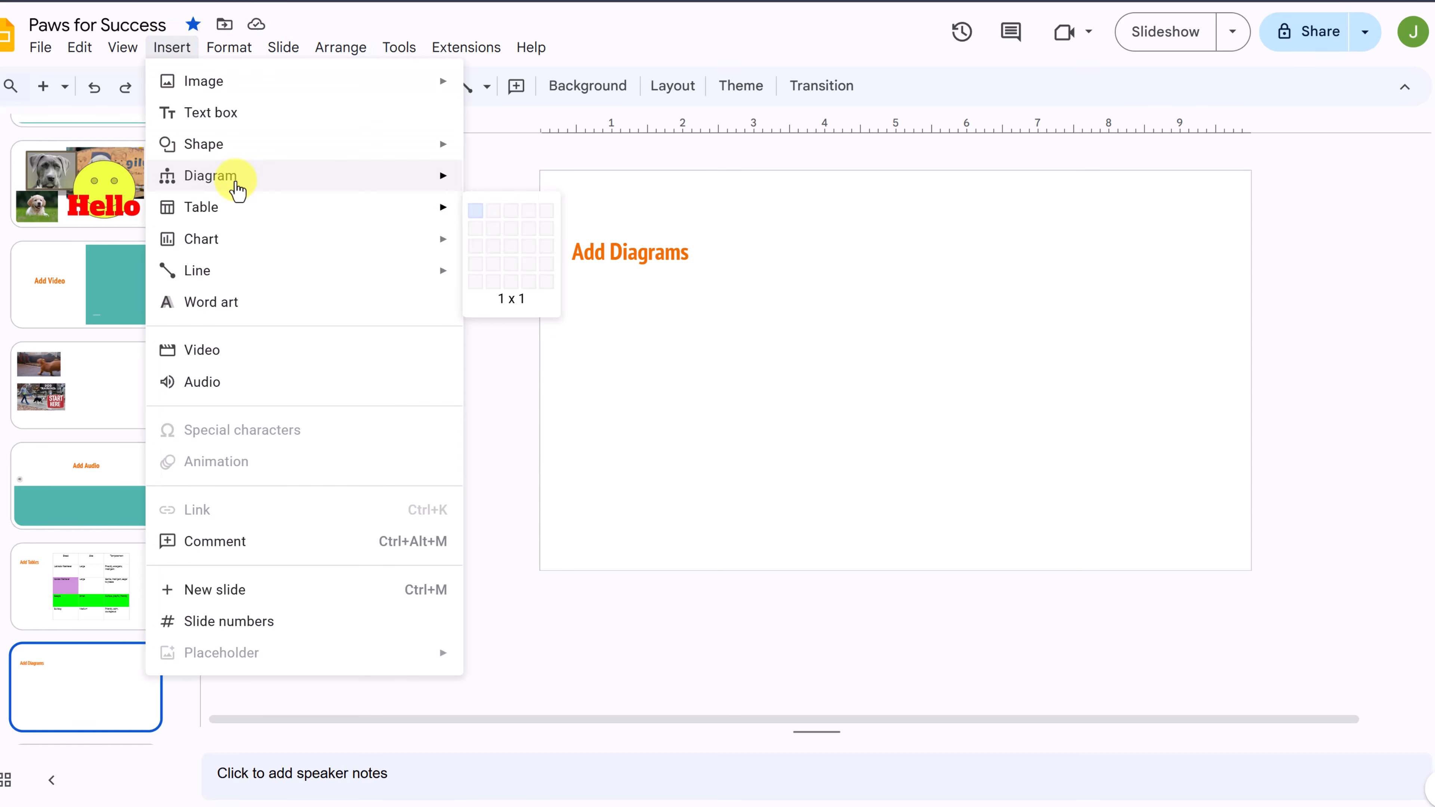
pyautogui.moveTo(237, 190)
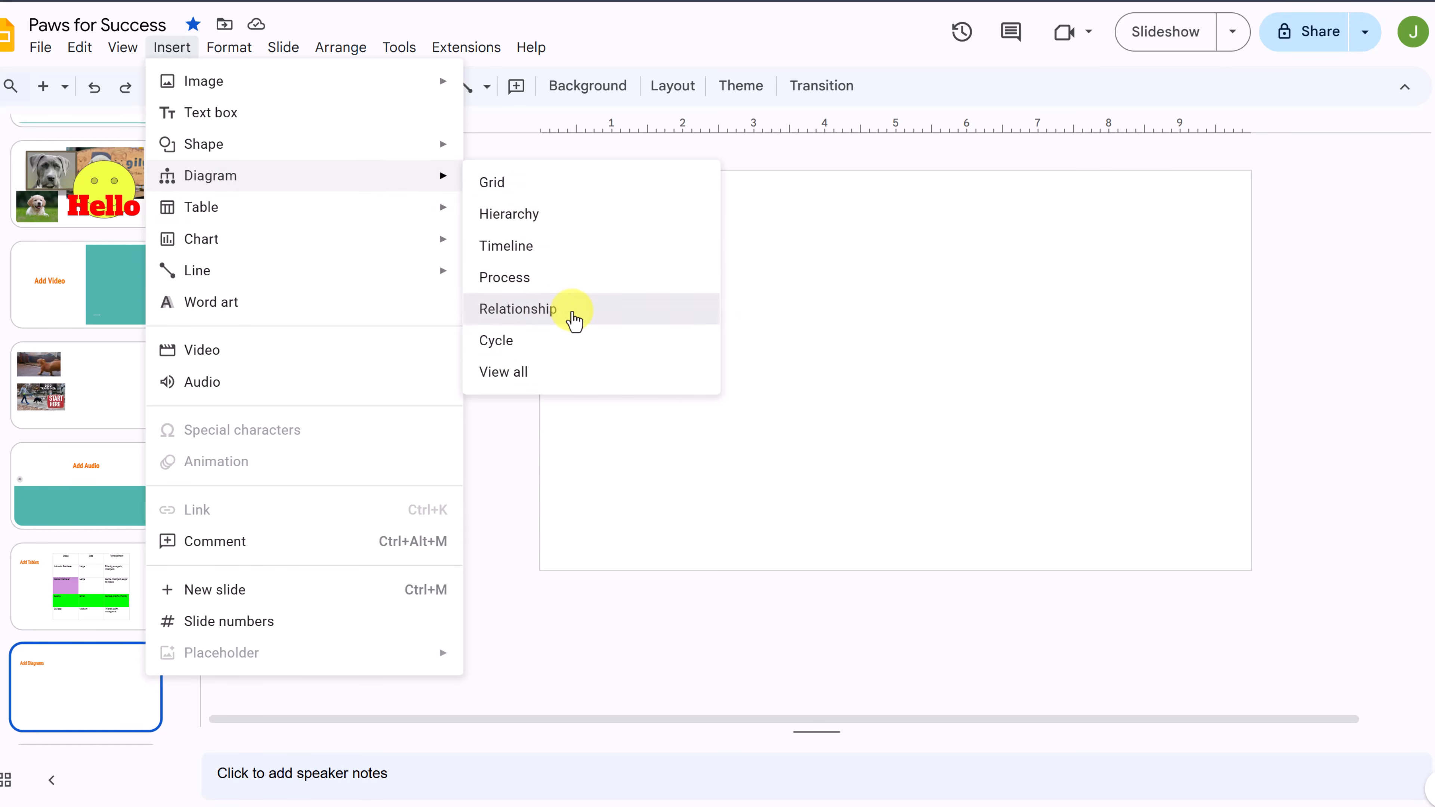
pyautogui.click(571, 316)
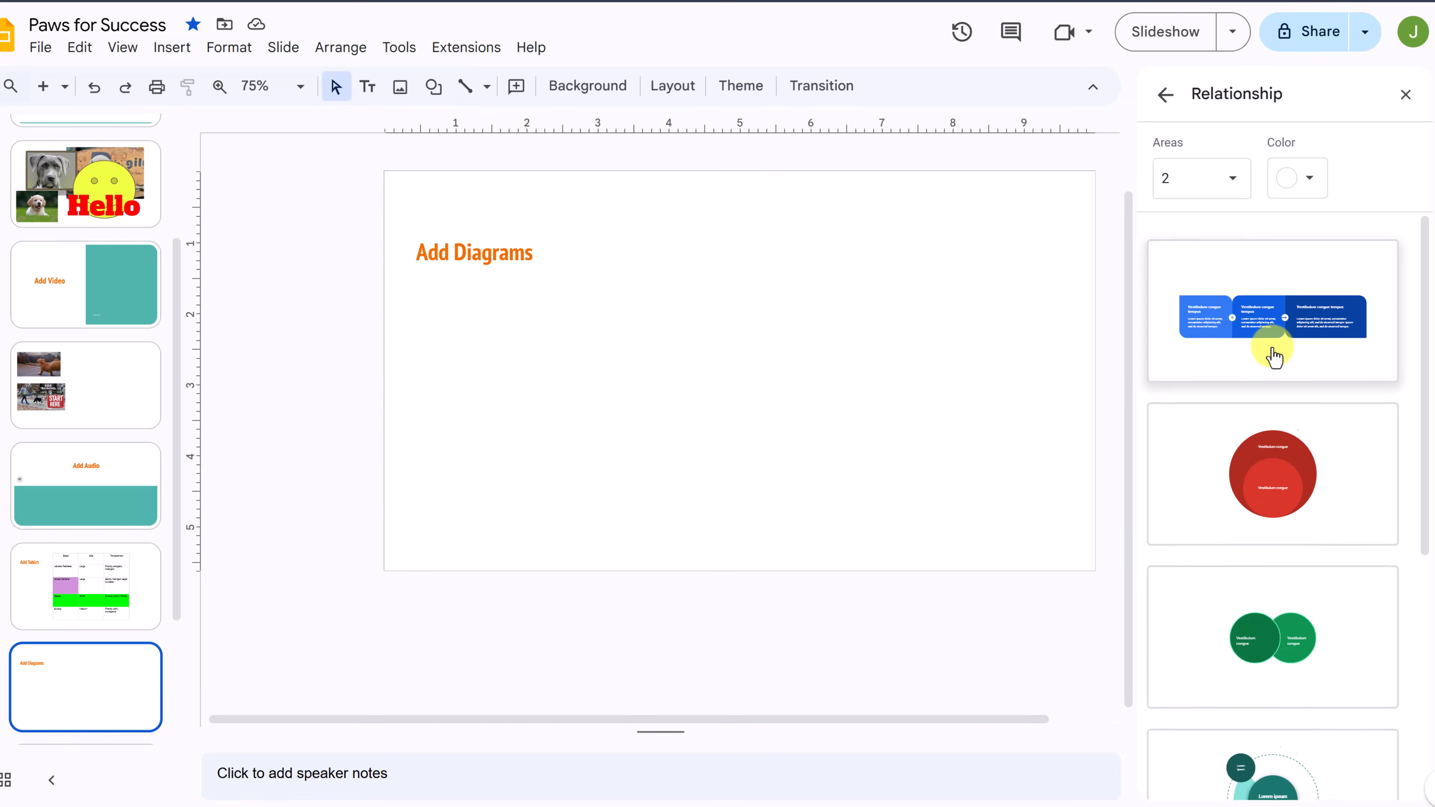
pyautogui.scroll(-3, 1272, 353)
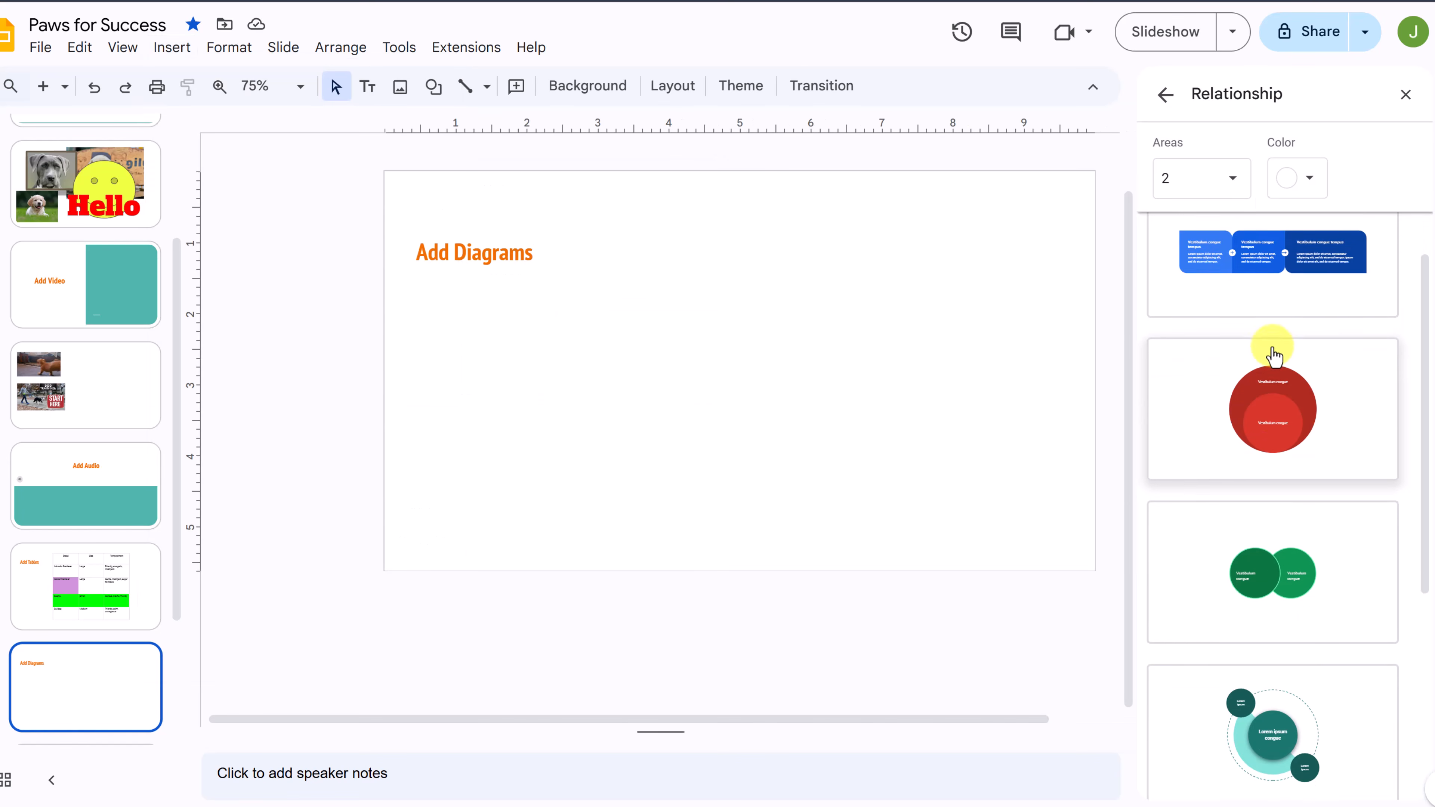
pyautogui.click(1232, 185)
pyautogui.click(1202, 216)
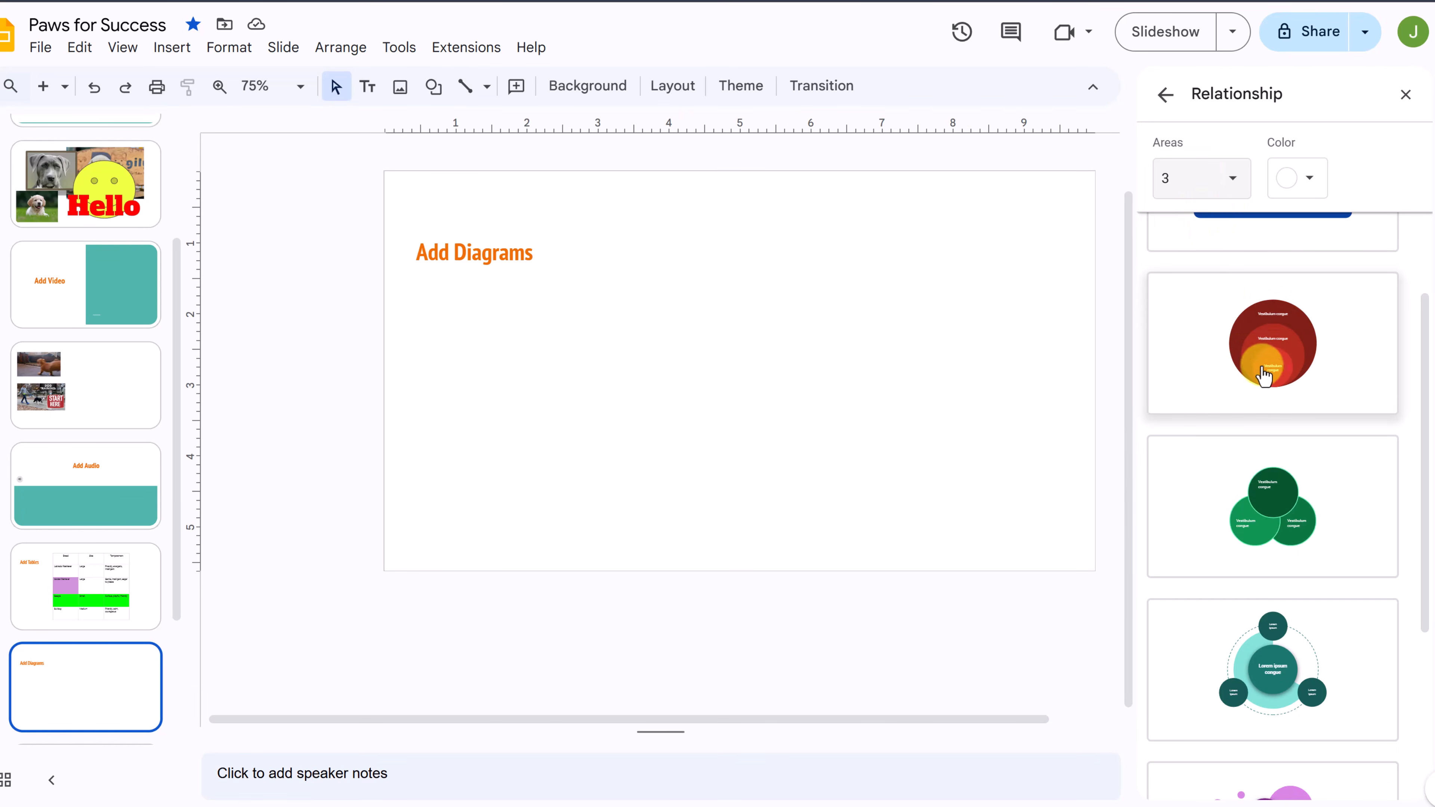
pyautogui.scroll(-5, 1209, 412)
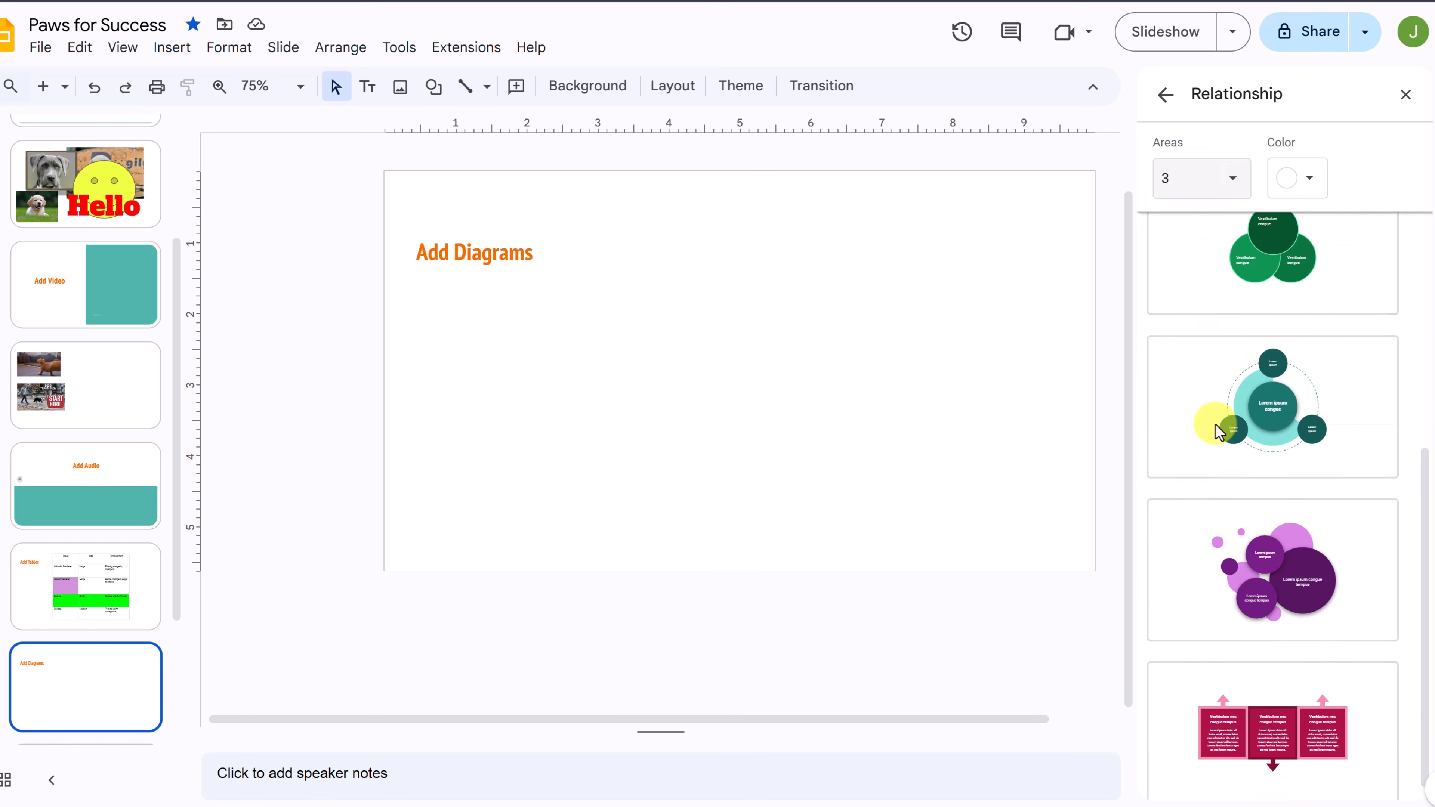
pyautogui.scroll(5, 1246, 626)
pyautogui.scroll(3, 1247, 627)
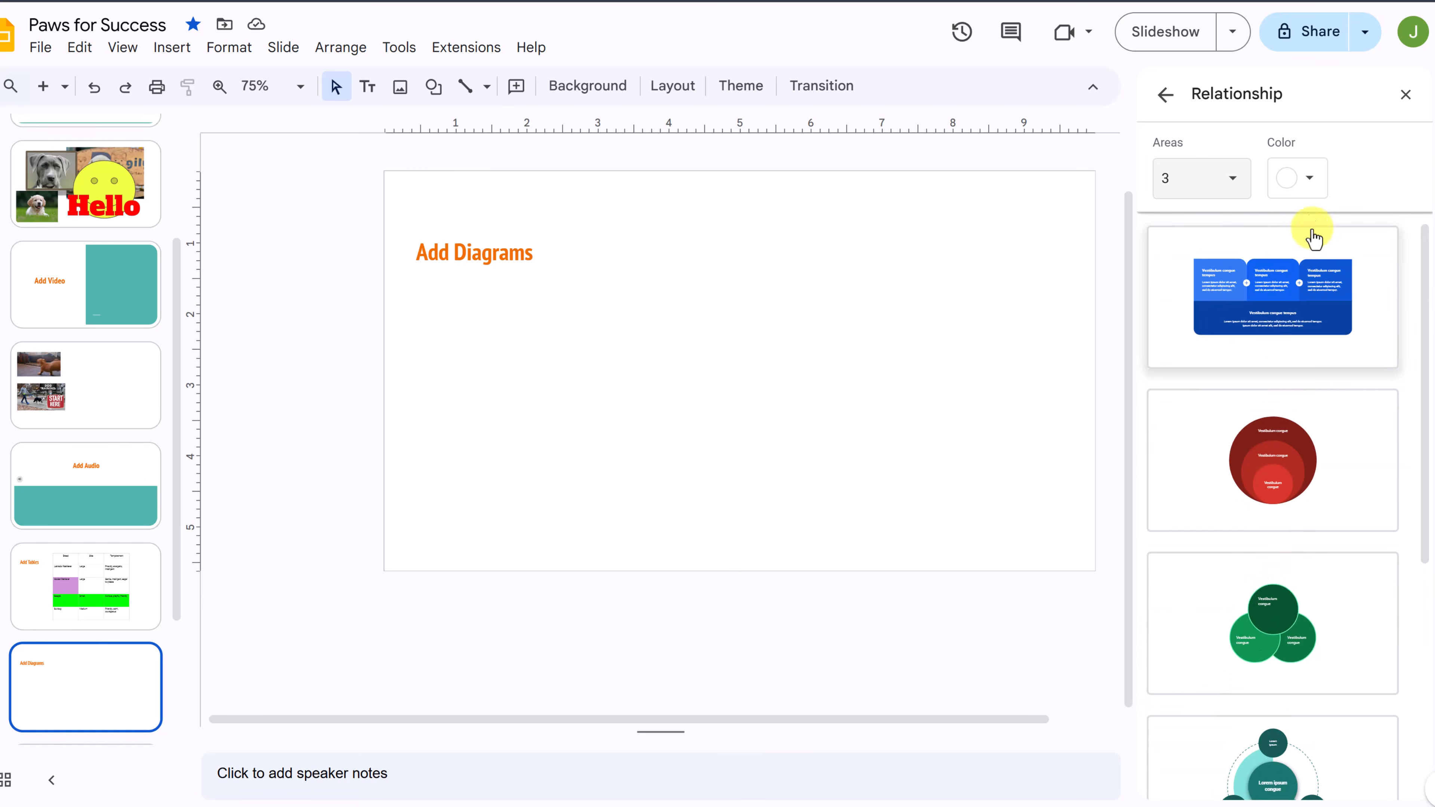
# - Try green and switch to blue as the diagram color, and insert the diagram with three small circles around a central circle
pyautogui.click(1310, 192)
pyautogui.click(1326, 255)
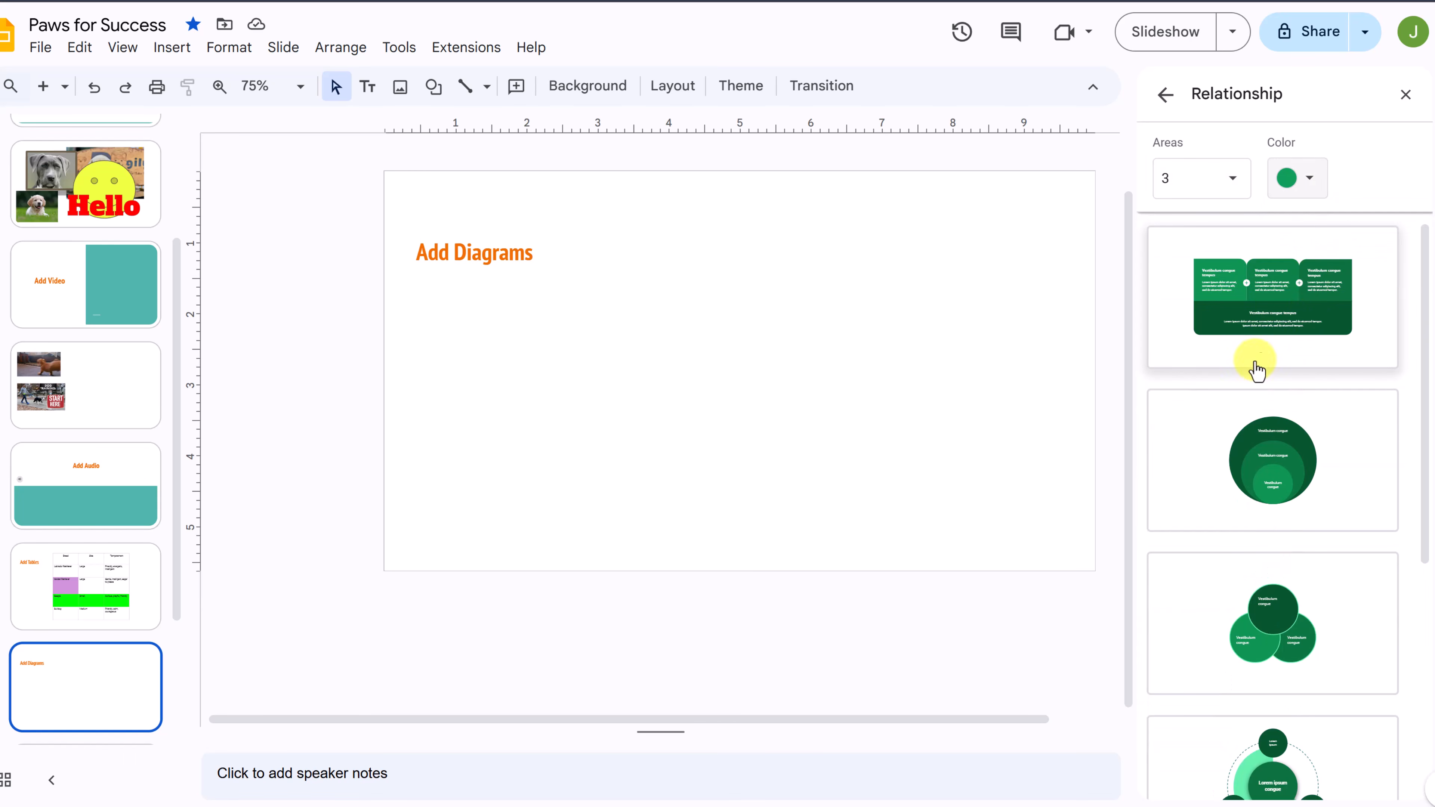
pyautogui.click(1299, 178)
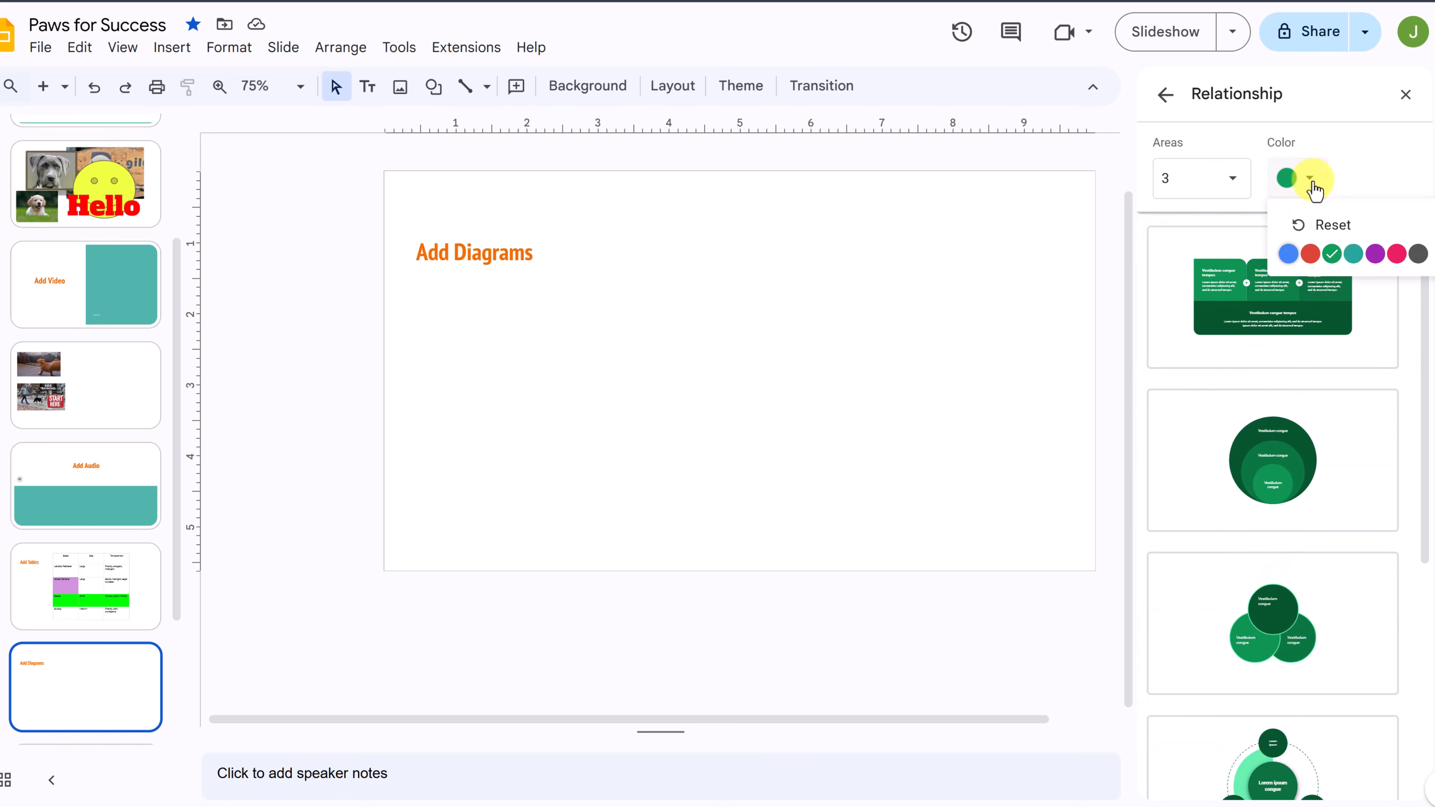
pyautogui.click(1298, 255)
pyautogui.scroll(-5, 1272, 379)
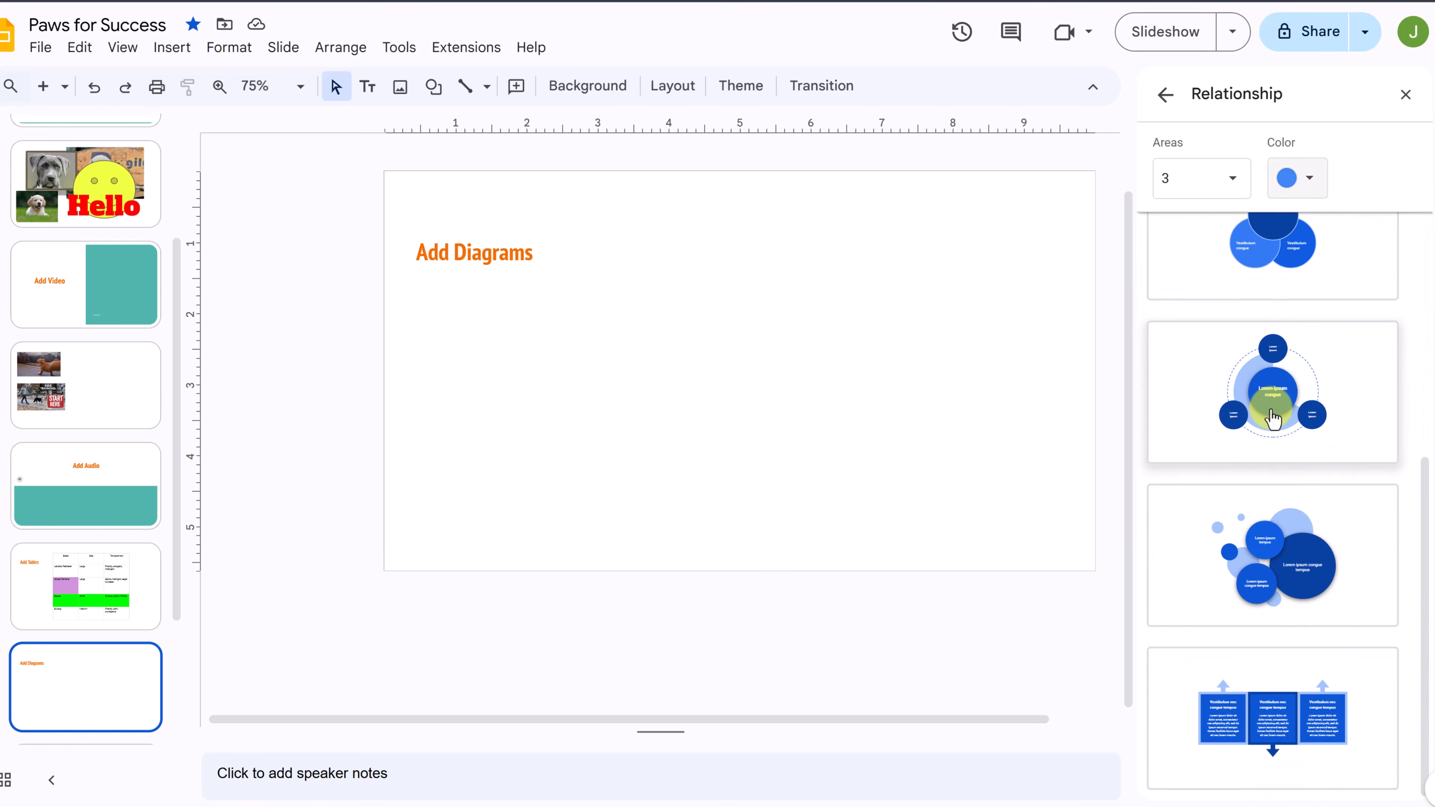
pyautogui.click(1273, 419)
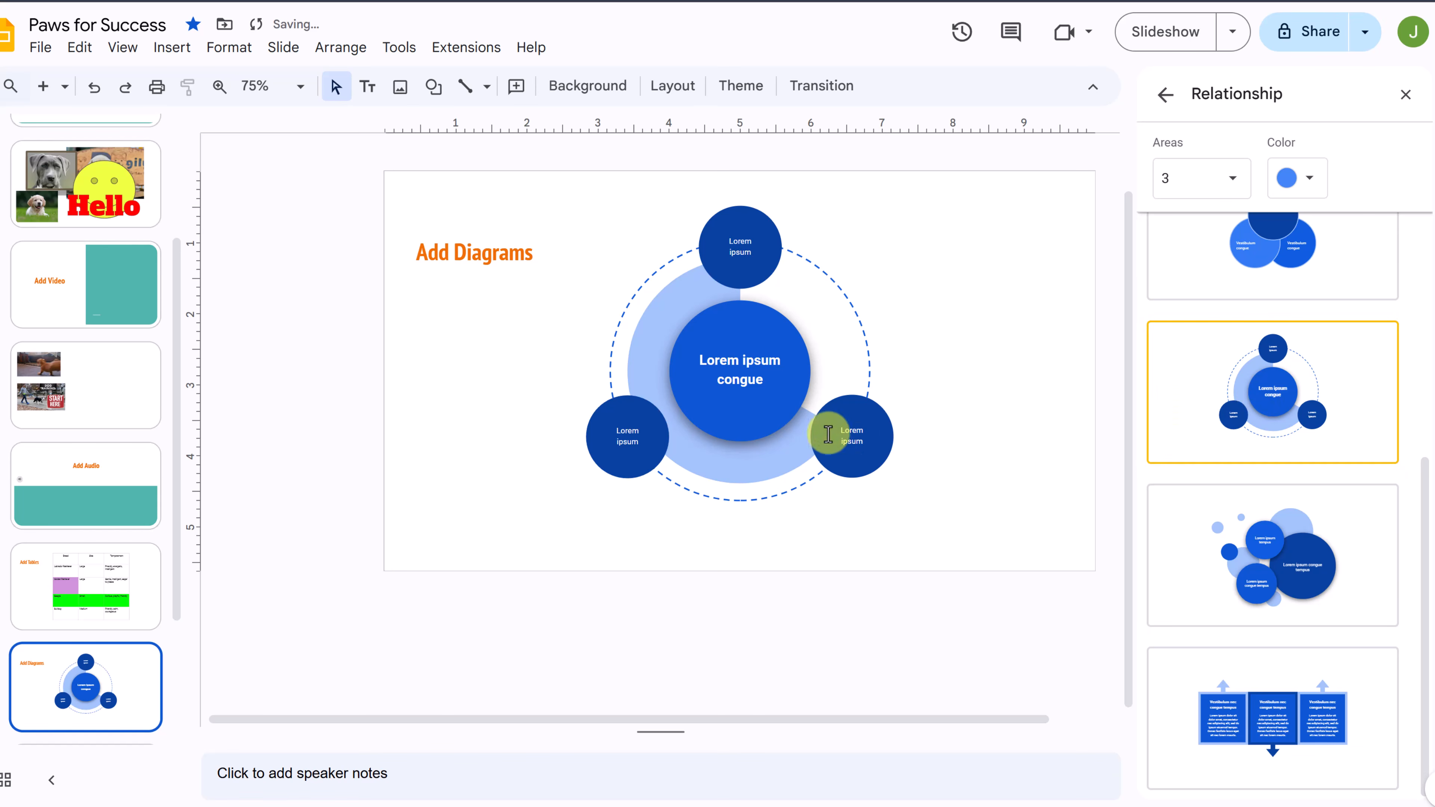
# - Replace the placeholder text in the diagram's central circle with "Hello"
pyautogui.doubleClick(744, 385)
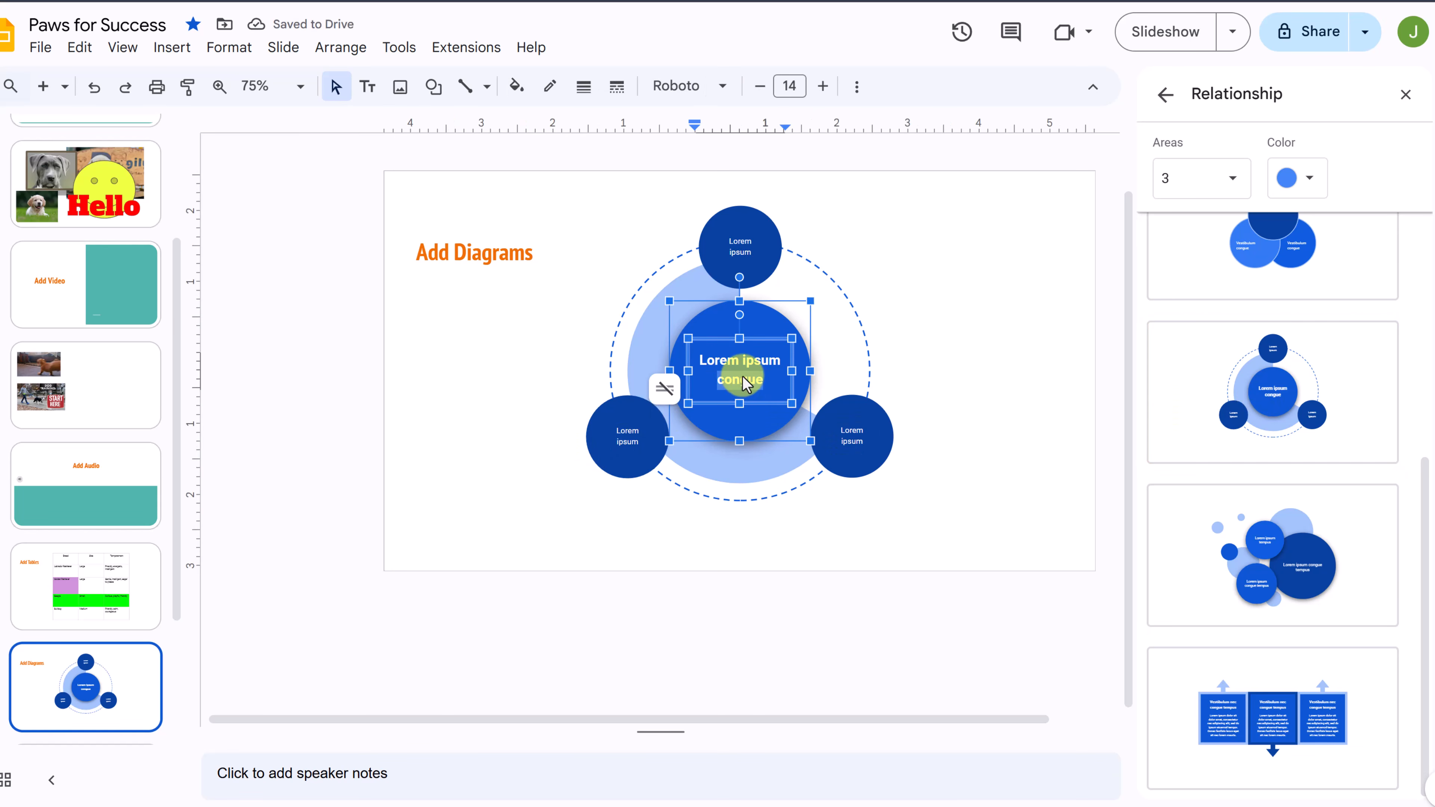
pyautogui.tripleClick(750, 378)
pyautogui.write('Hello')
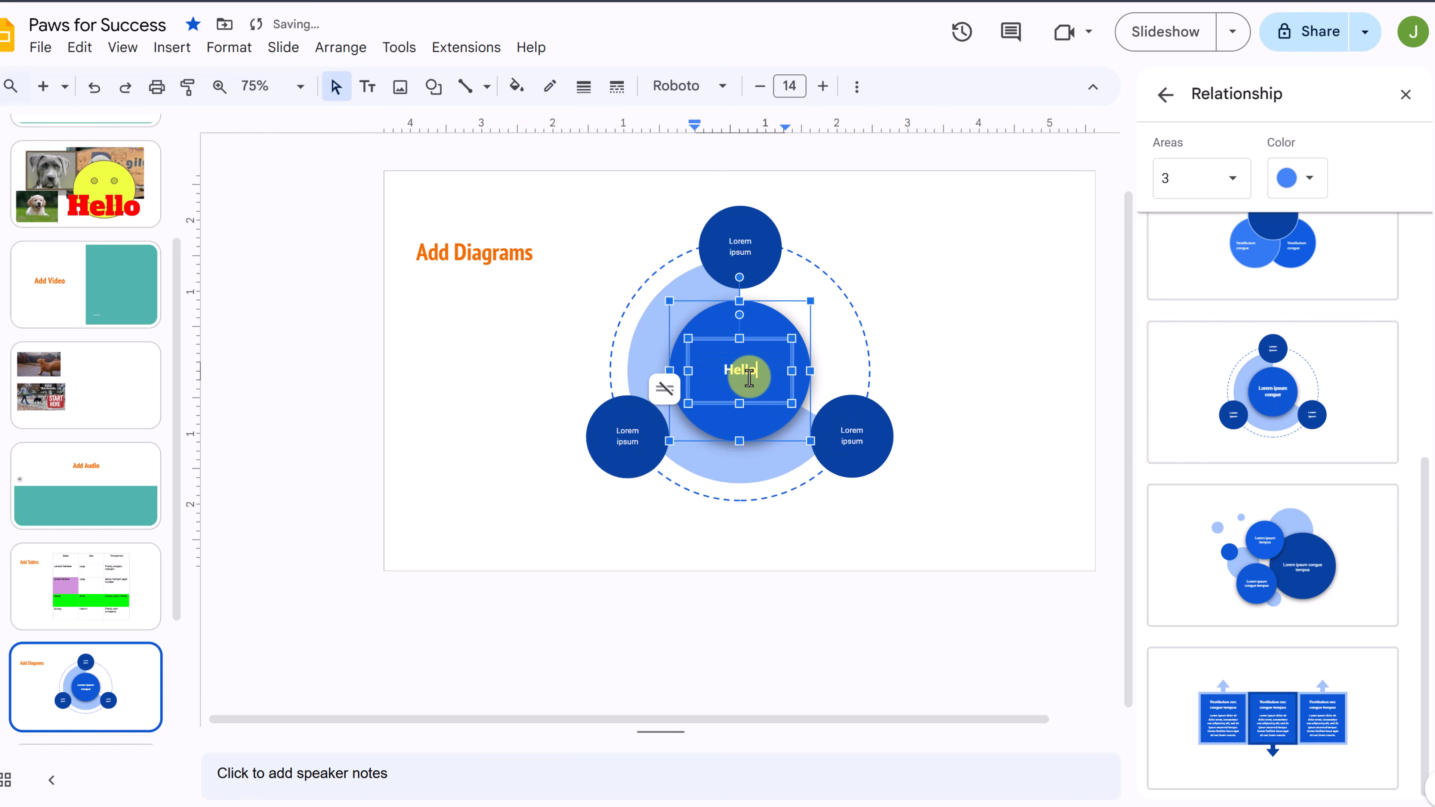
pyautogui.click(1027, 352)
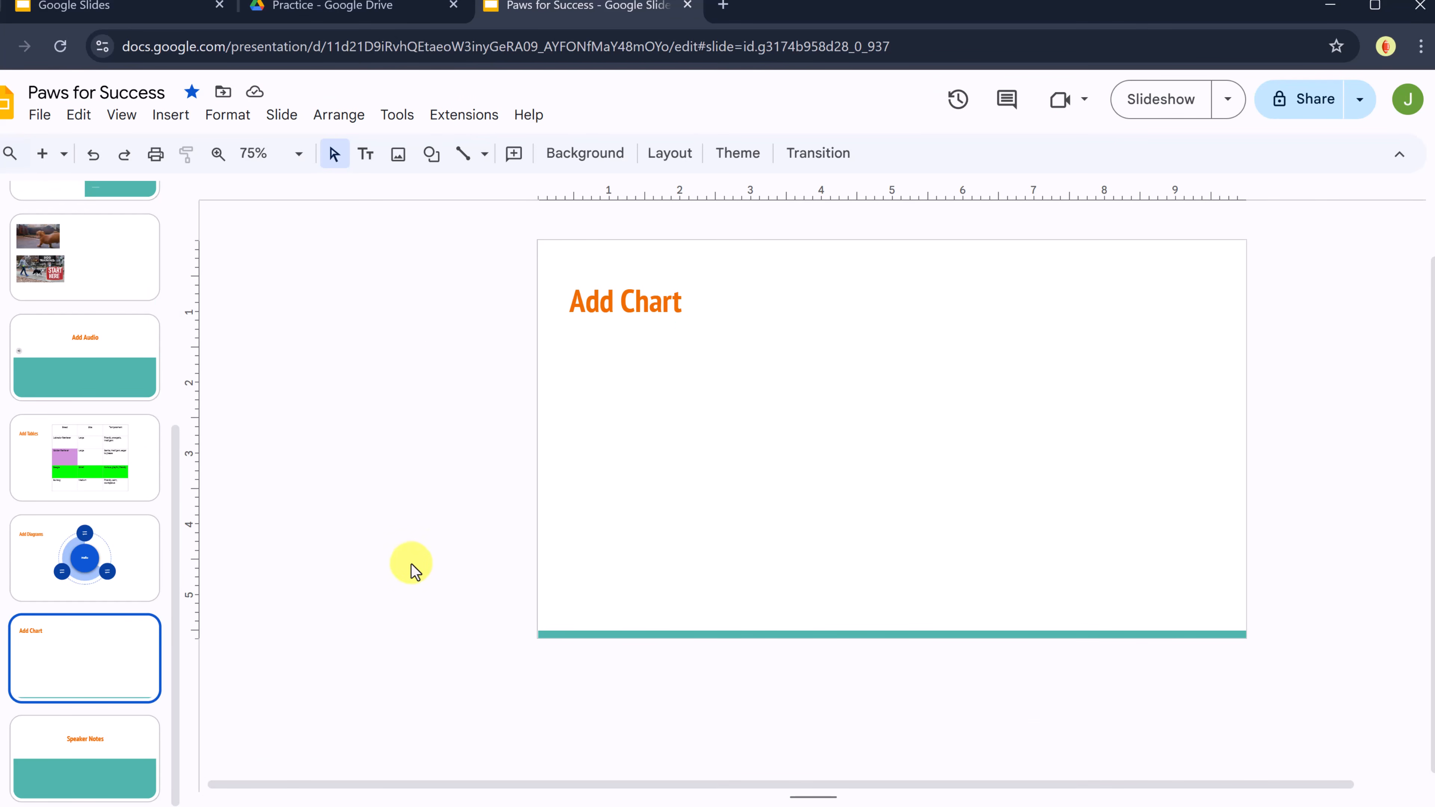
# - Insert a column chart on the Add Chart slide
pyautogui.click(176, 124)
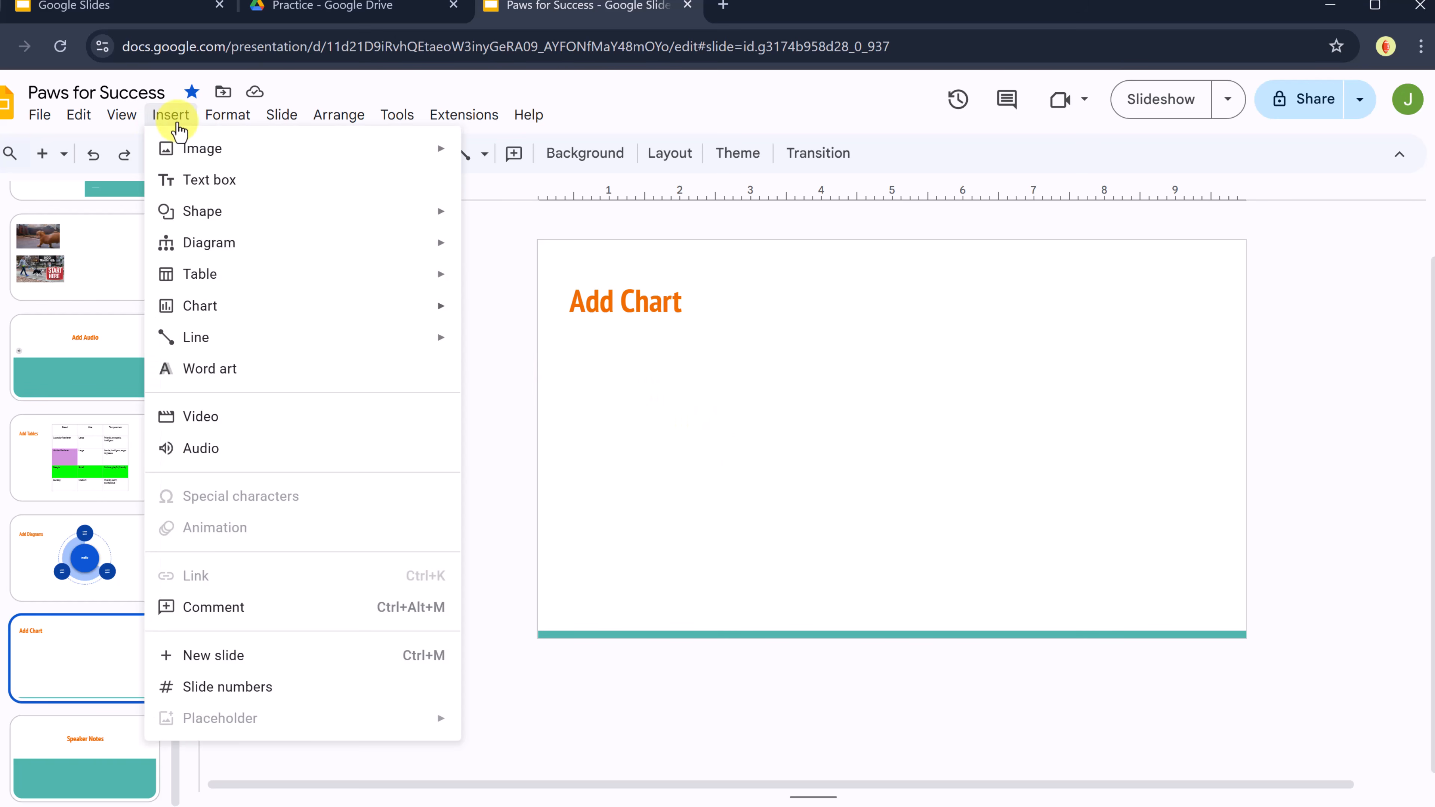
pyautogui.moveTo(231, 311)
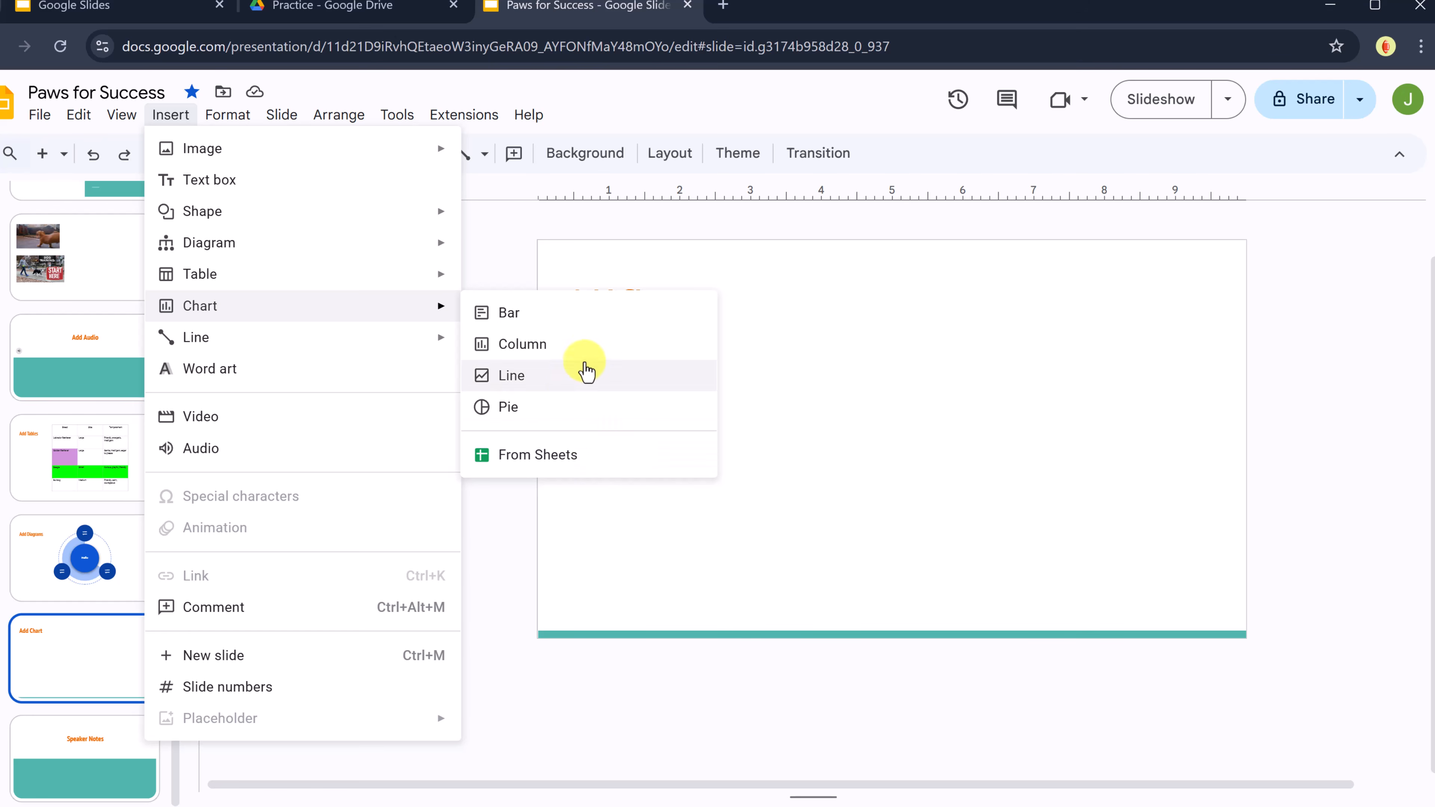
pyautogui.click(590, 353)
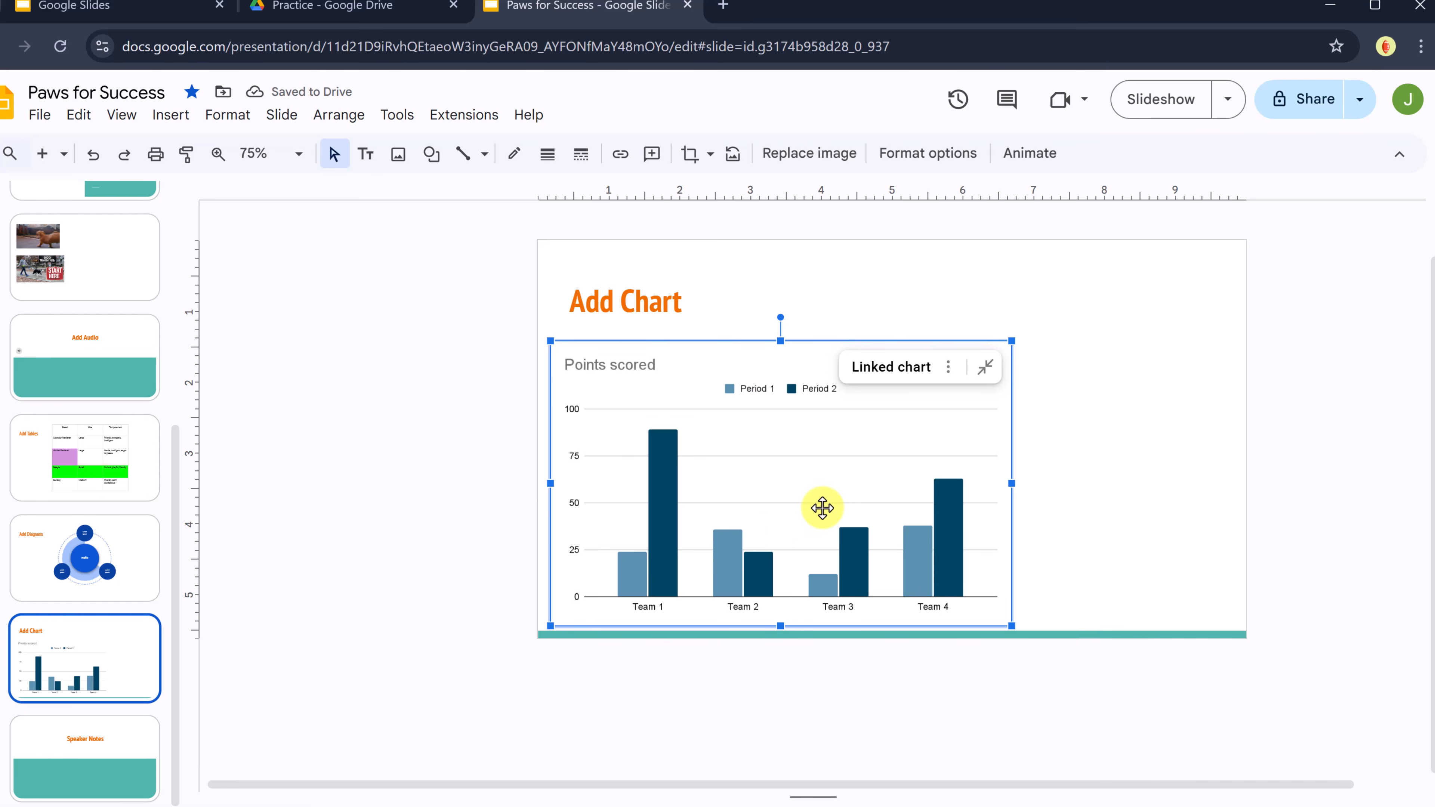
# - Open the chart's source sheet and replace its data with Week 1–3 success rates: Sit Command 60/75/85, Stay Command 40/55/70, Recall Command 30/45/60, Leash Walking 50/60/75
pyautogui.click(948, 368)
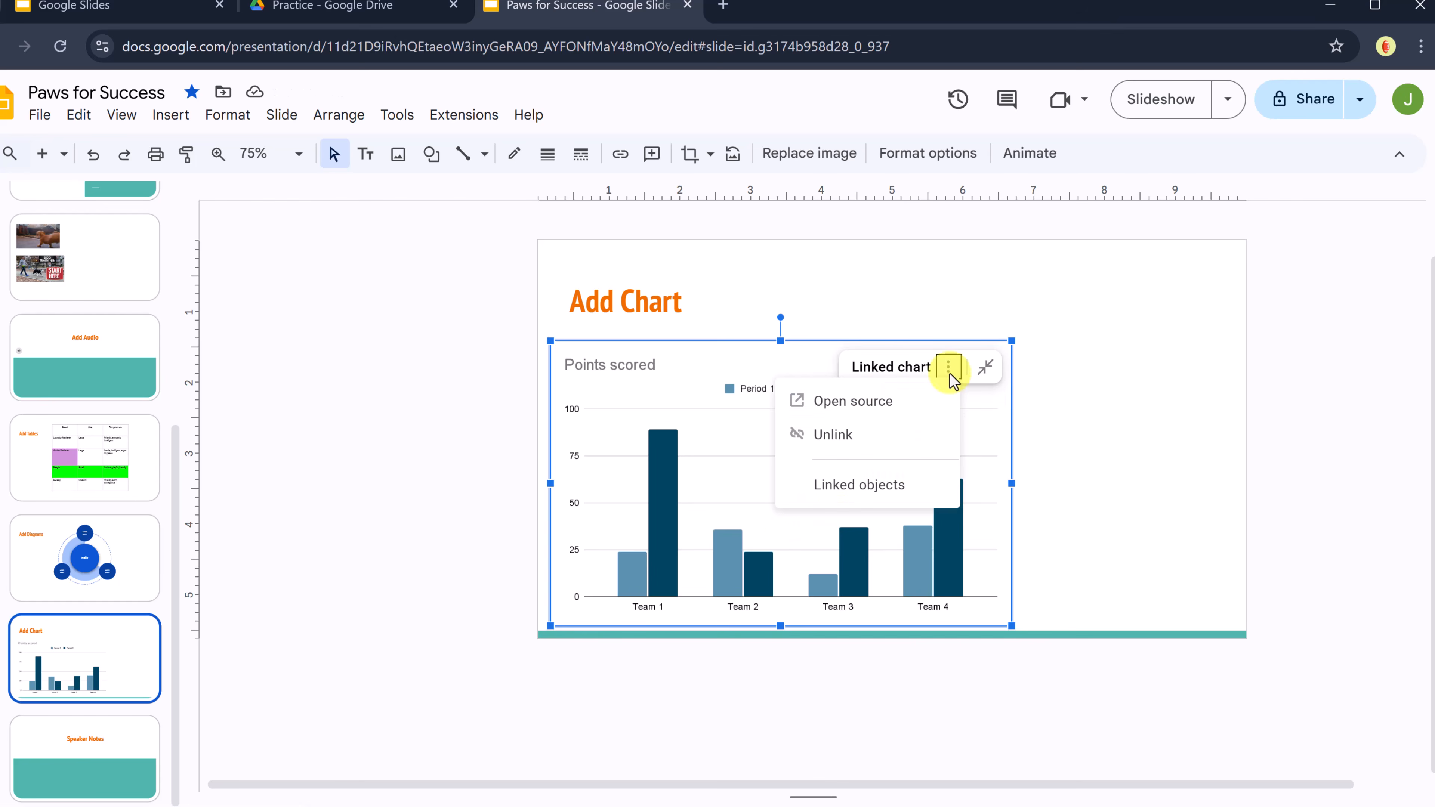
pyautogui.click(878, 404)
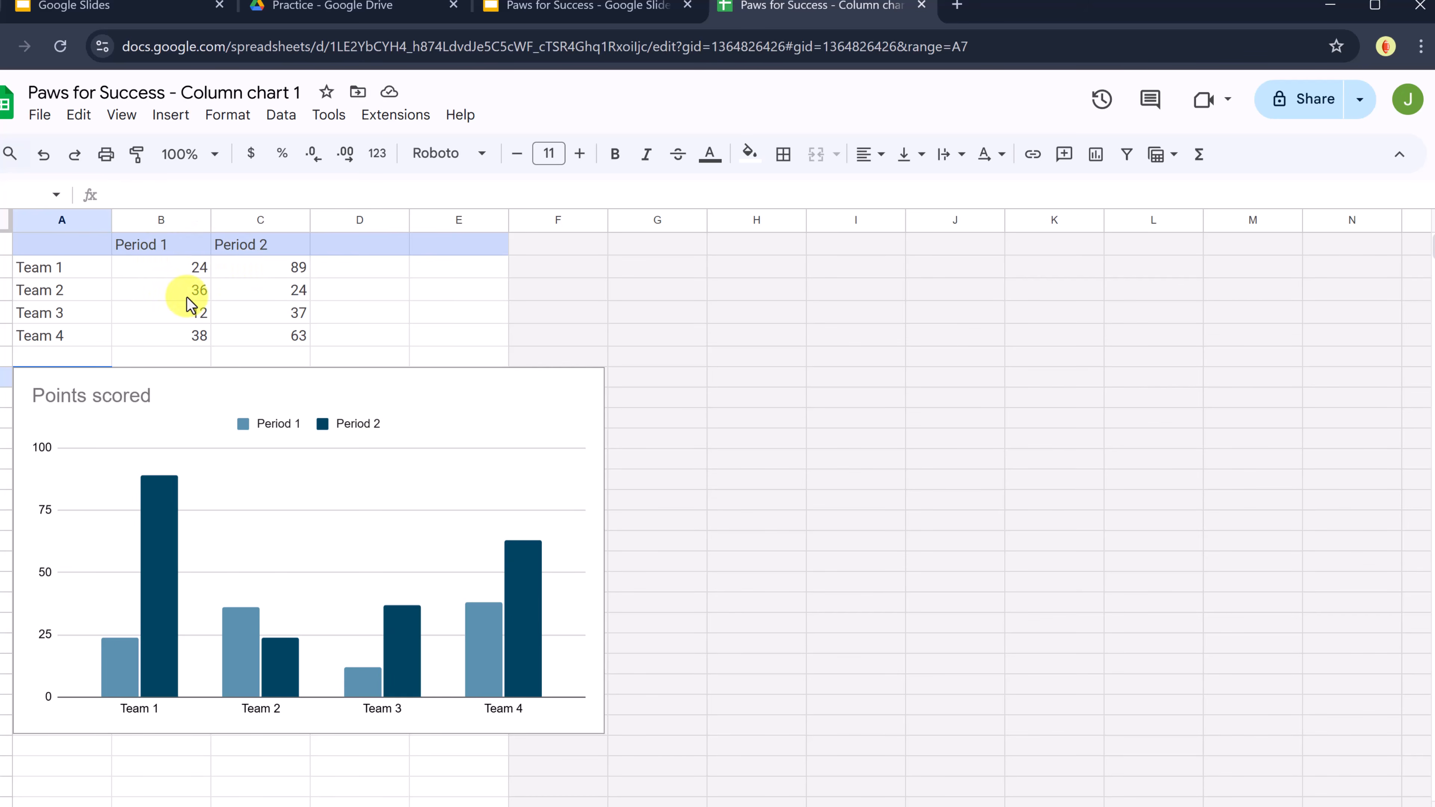
pyautogui.click(43, 244)
pyautogui.write('Training Area\tWeek 1 Success Rate (%)\tWeek 2 Success Rate (%)\tWeek 3 Success Rate (%) Sit Command\t60\t75\t85 Stay Command\t40\t55\t70 Recall Command\t30\t45\t60 Leash Walking\t50\t60\t75')
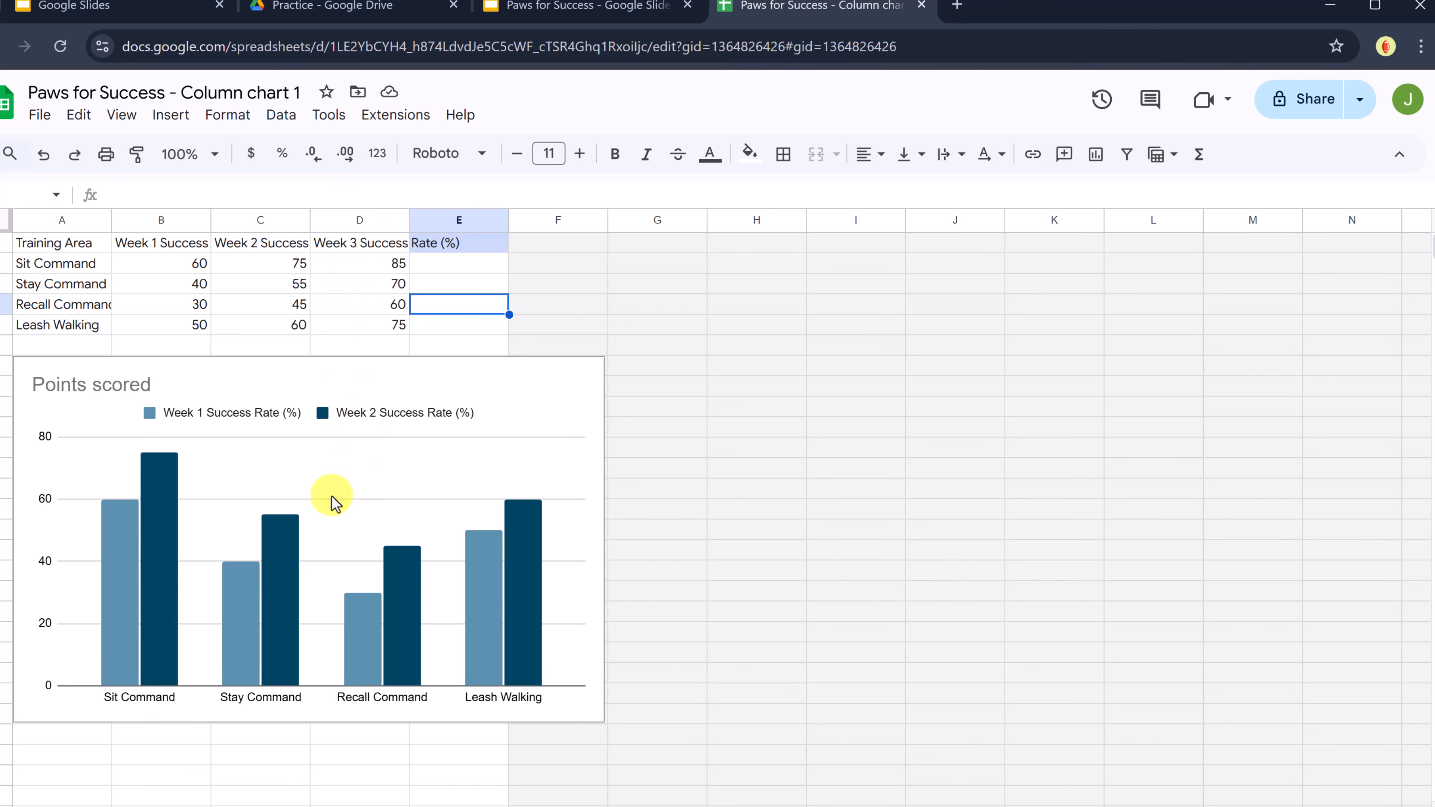
# - Add Week 3 Success Rate (%) as a third series to the column chart in the source sheet
pyautogui.click(338, 482)
pyautogui.click(589, 373)
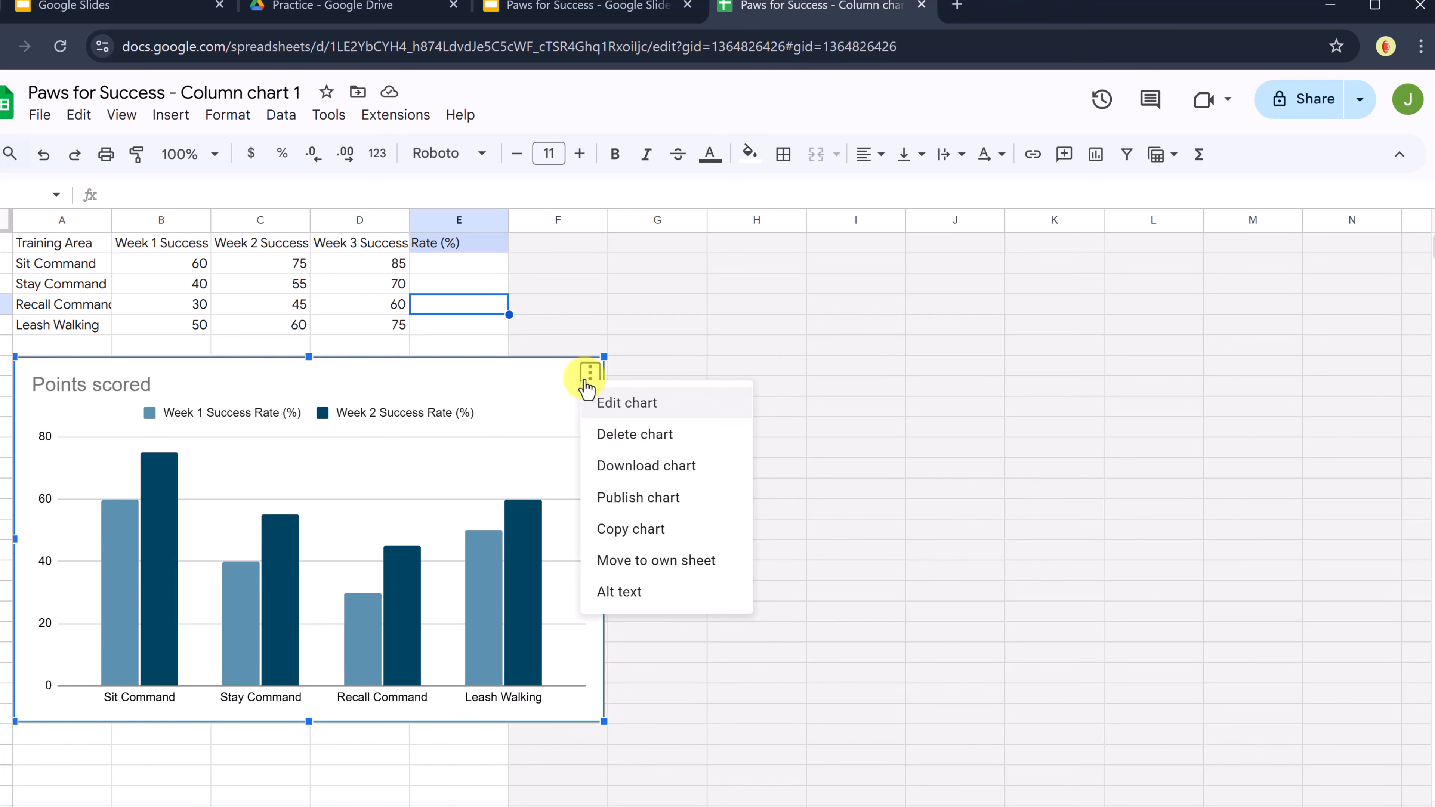
pyautogui.click(603, 420)
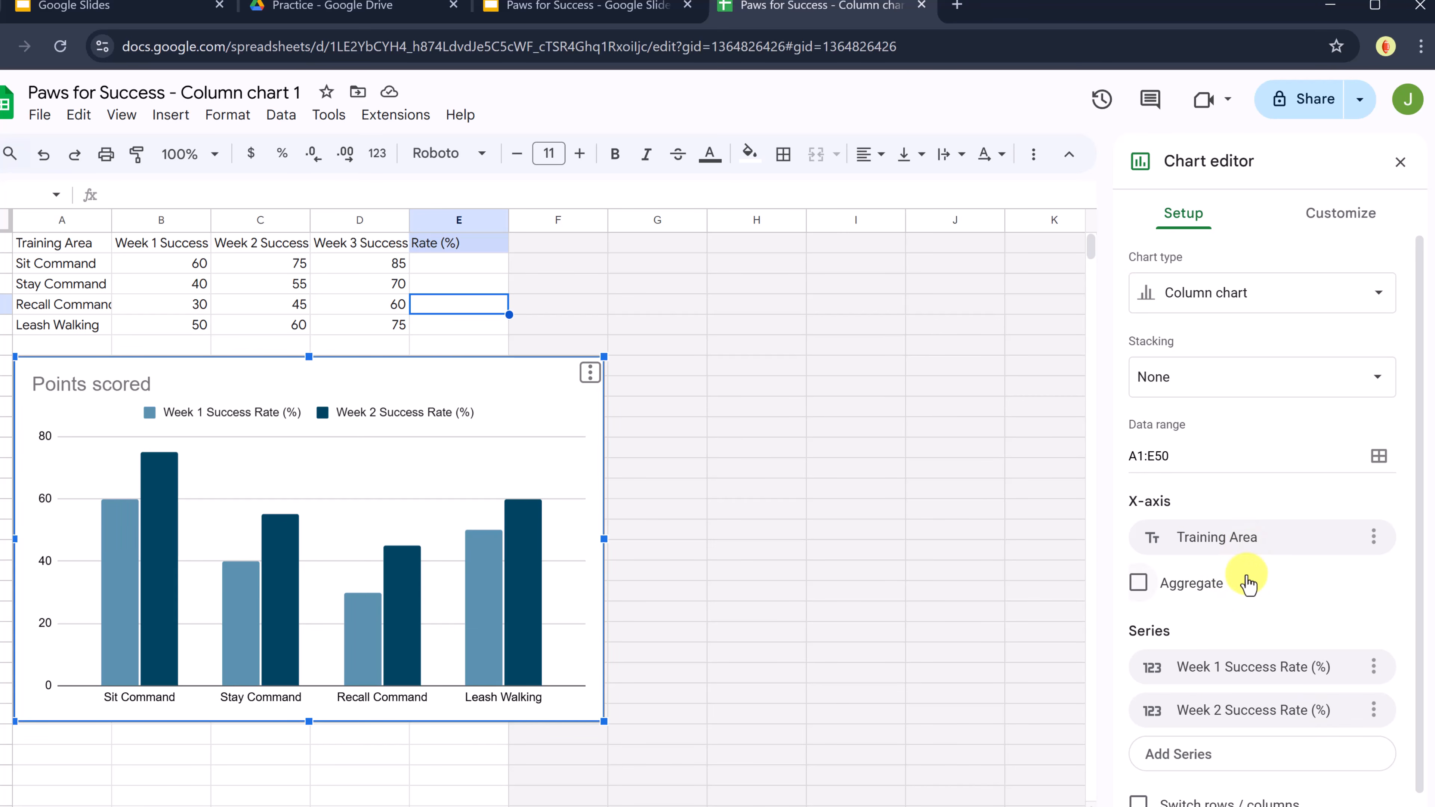
pyautogui.click(1163, 461)
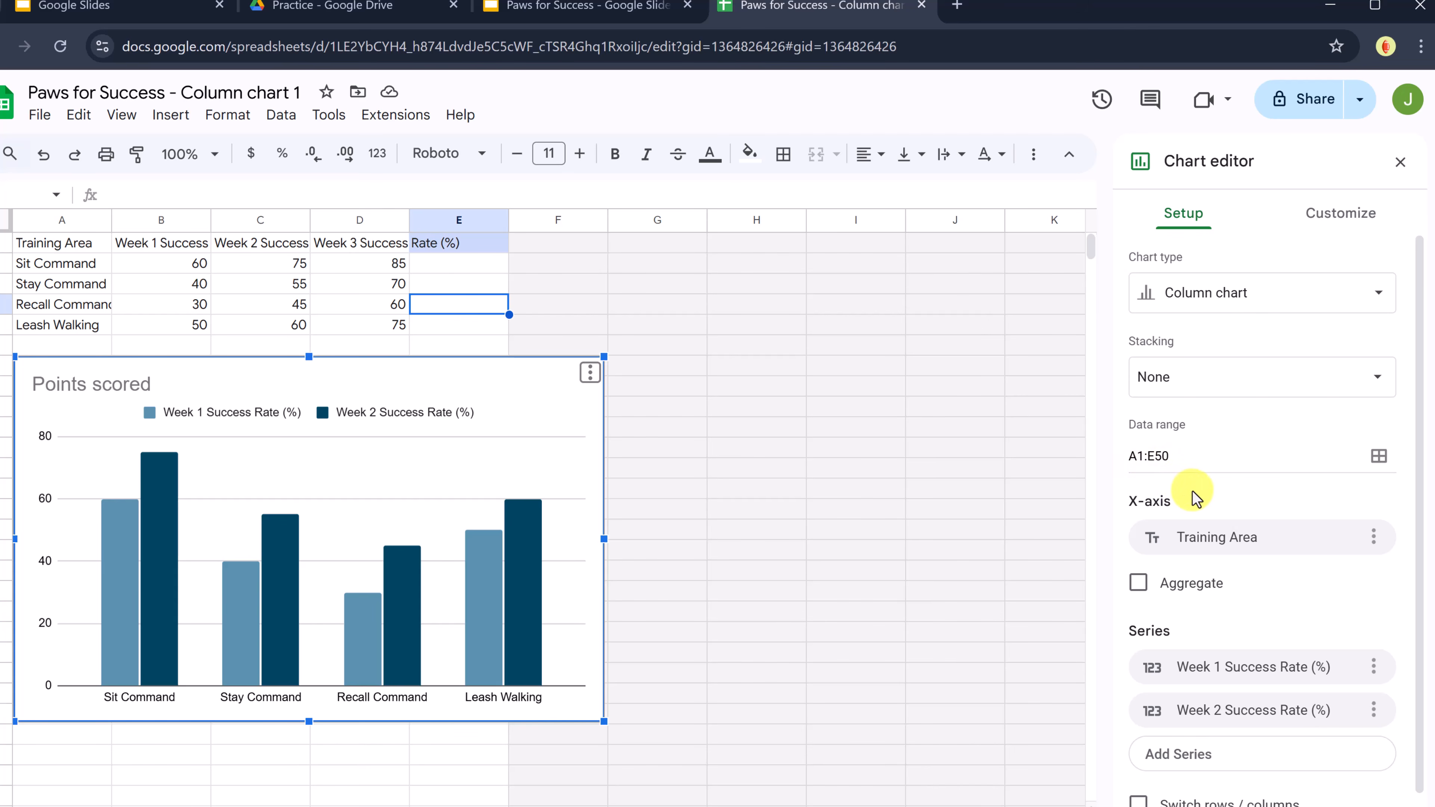
pyautogui.scroll(-1, 1238, 605)
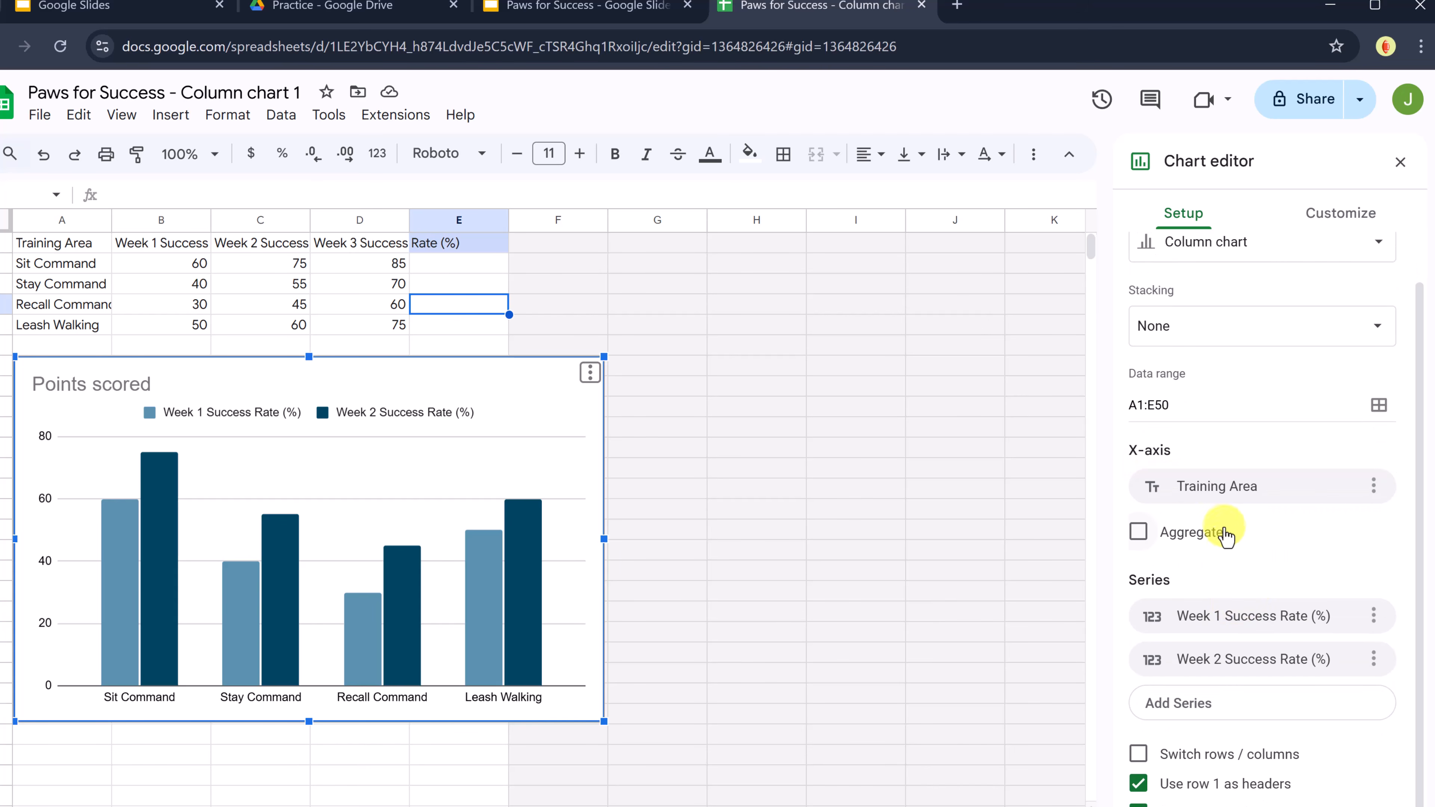
pyautogui.click(1213, 713)
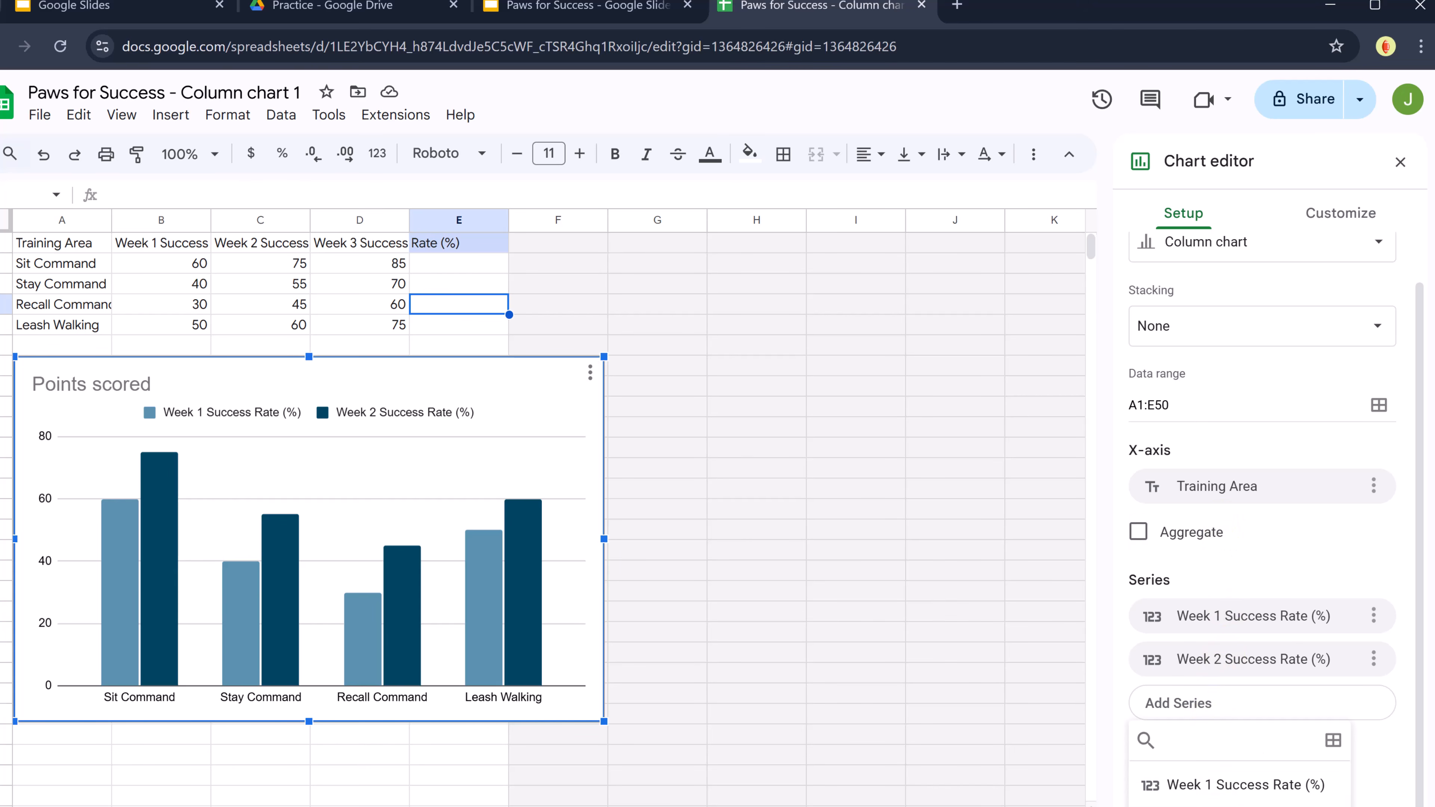
pyautogui.click(1245, 806)
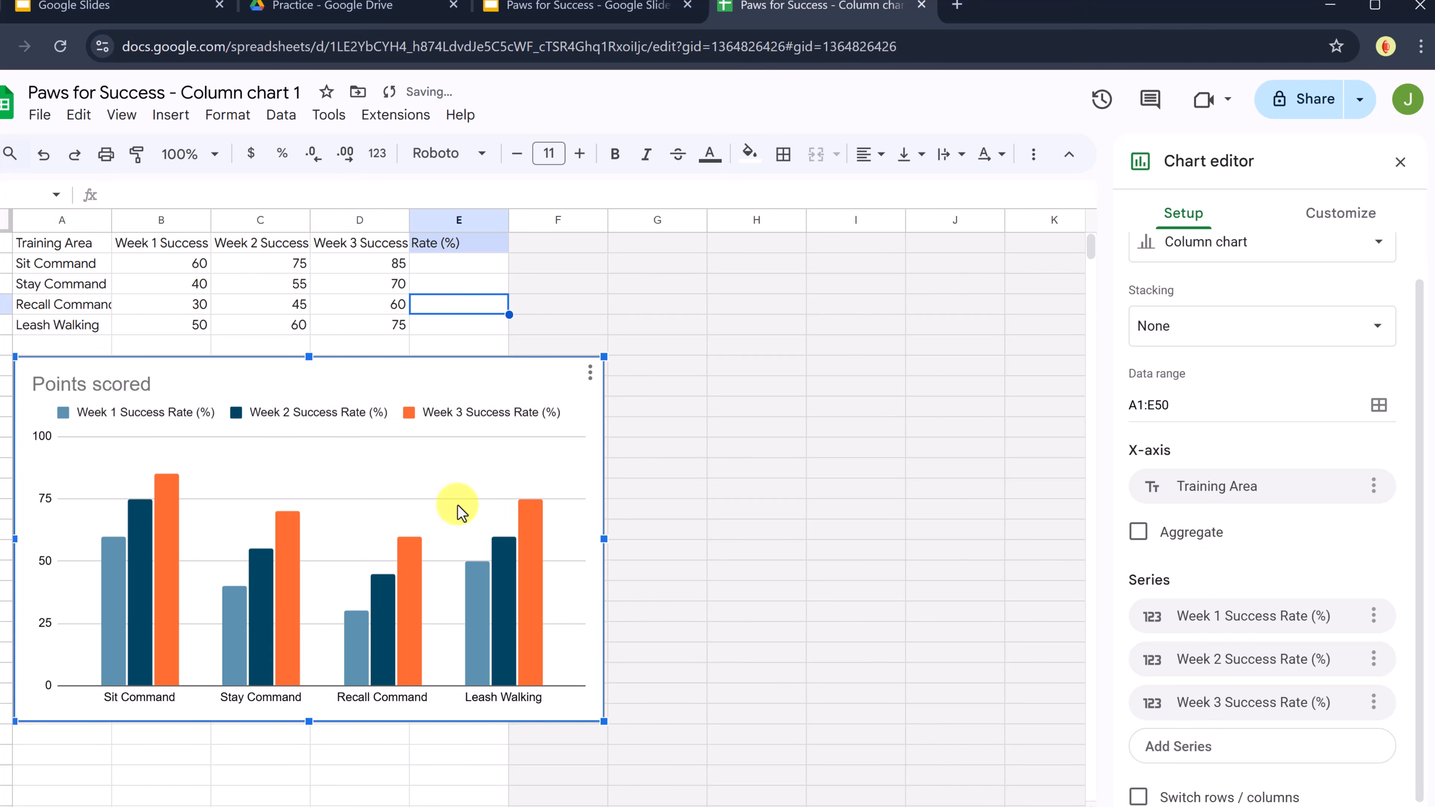
pyautogui.click(791, 429)
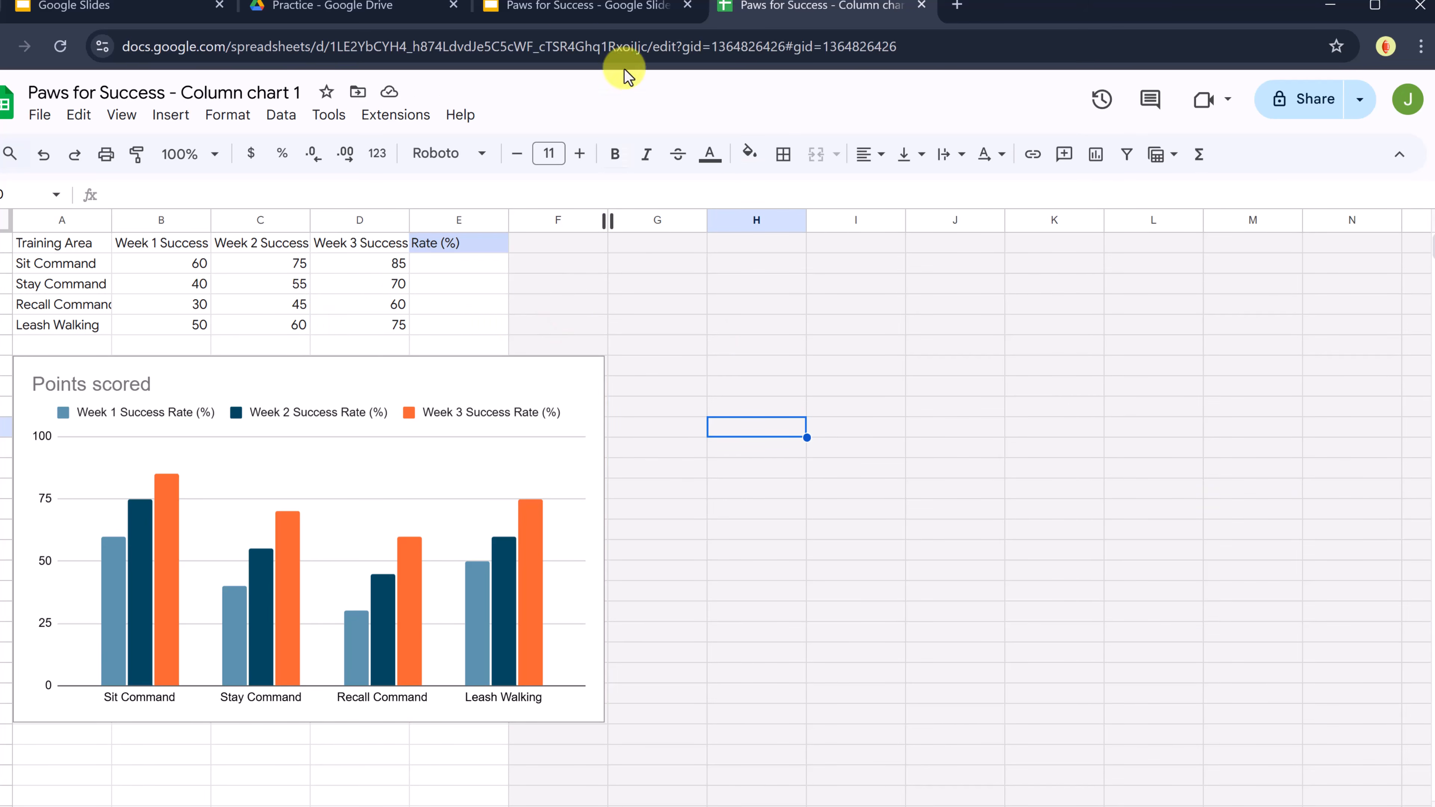
# - Return to the presentation, update the linked chart from its source sheet, and move it right to center it on the Add Chart slide
pyautogui.click(565, 12)
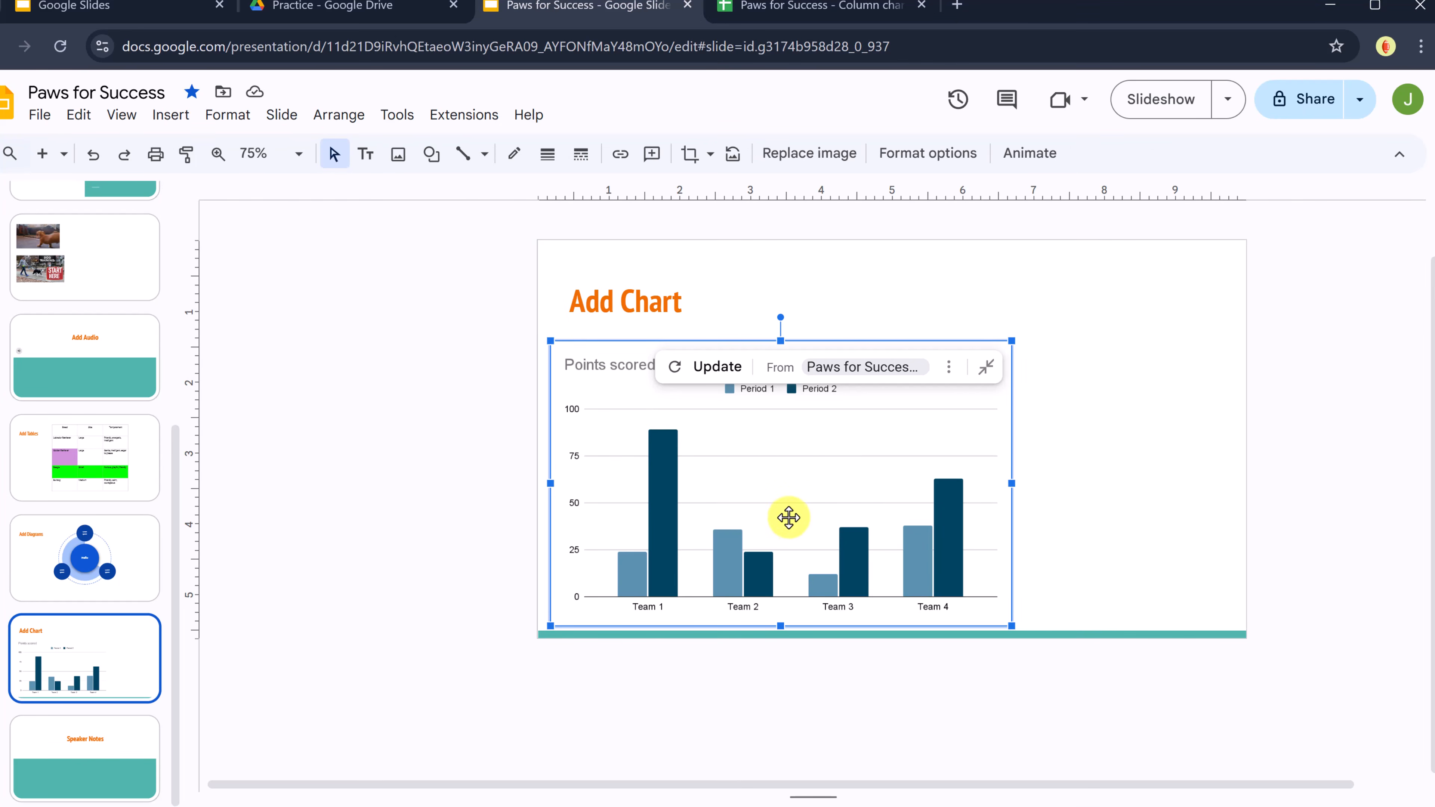
pyautogui.click(715, 367)
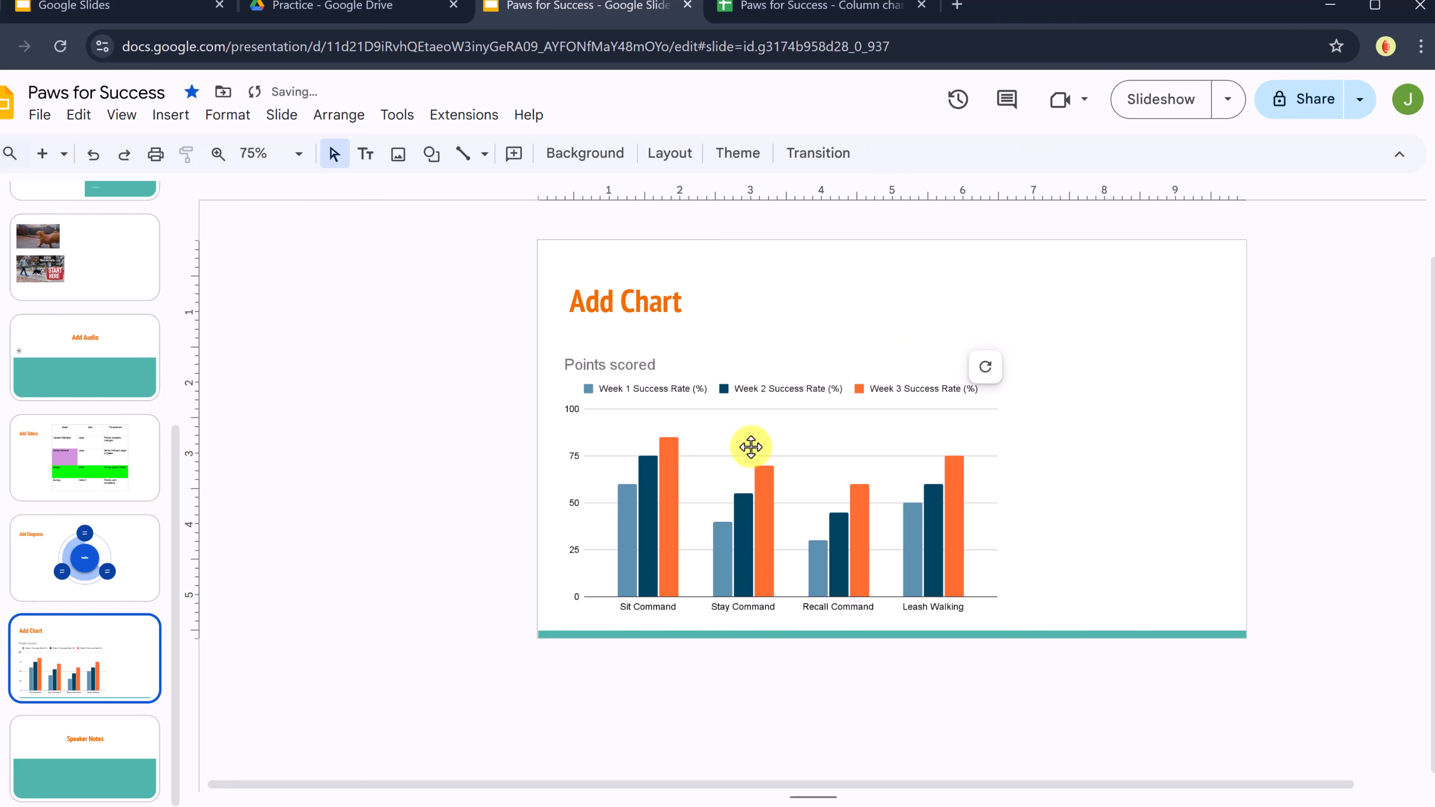
pyautogui.click(778, 10)
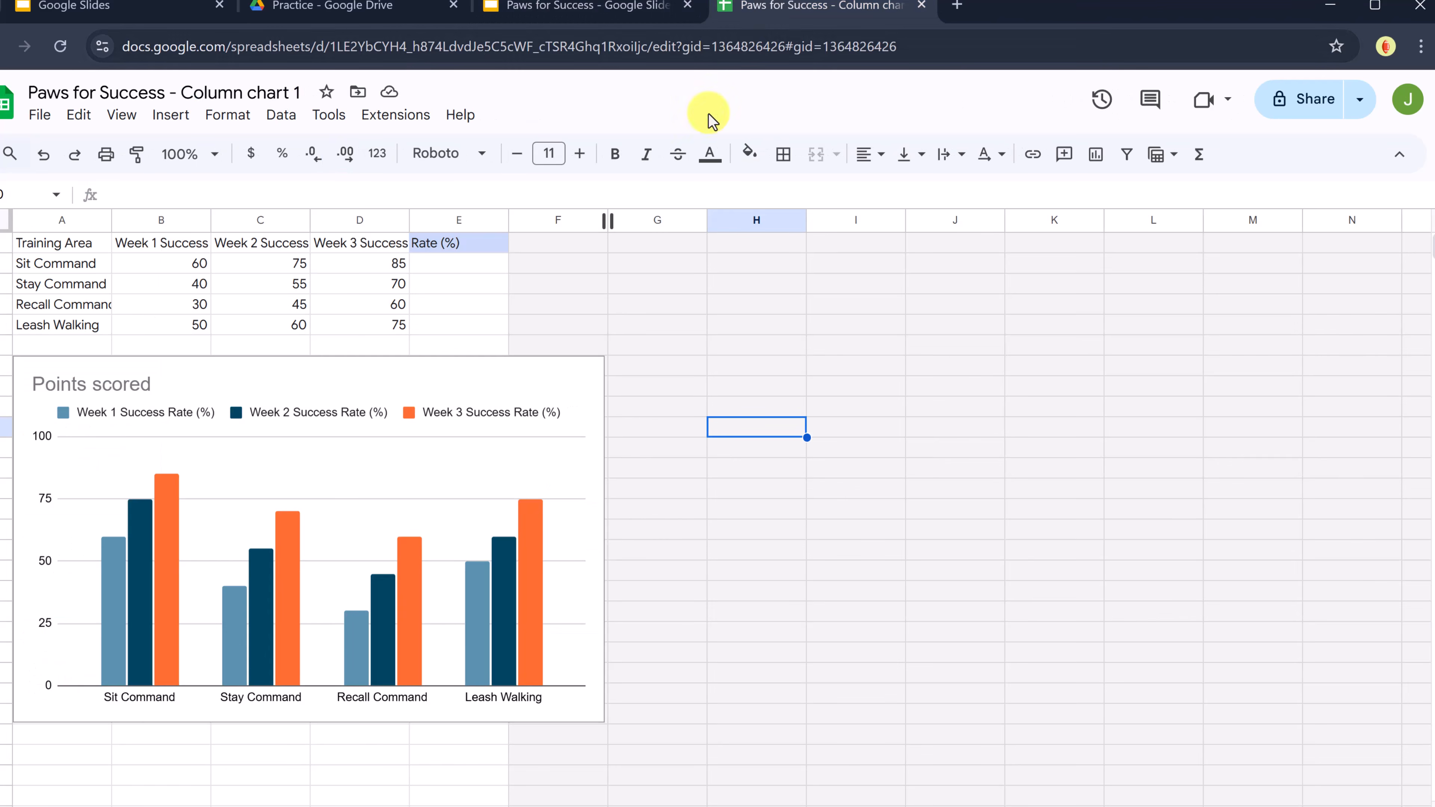
pyautogui.click(571, 10)
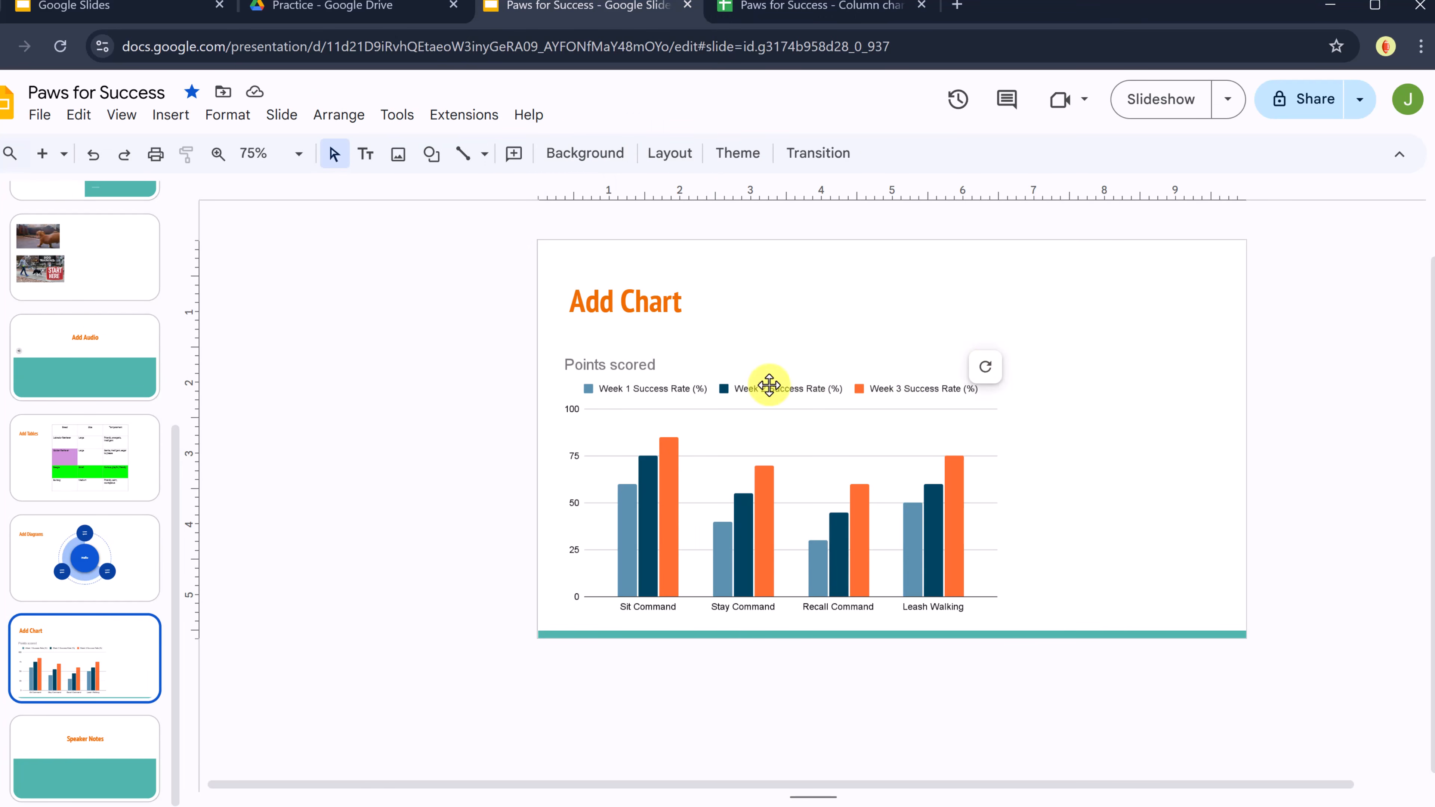
pyautogui.moveTo(778, 522); pyautogui.dragTo(913, 510)
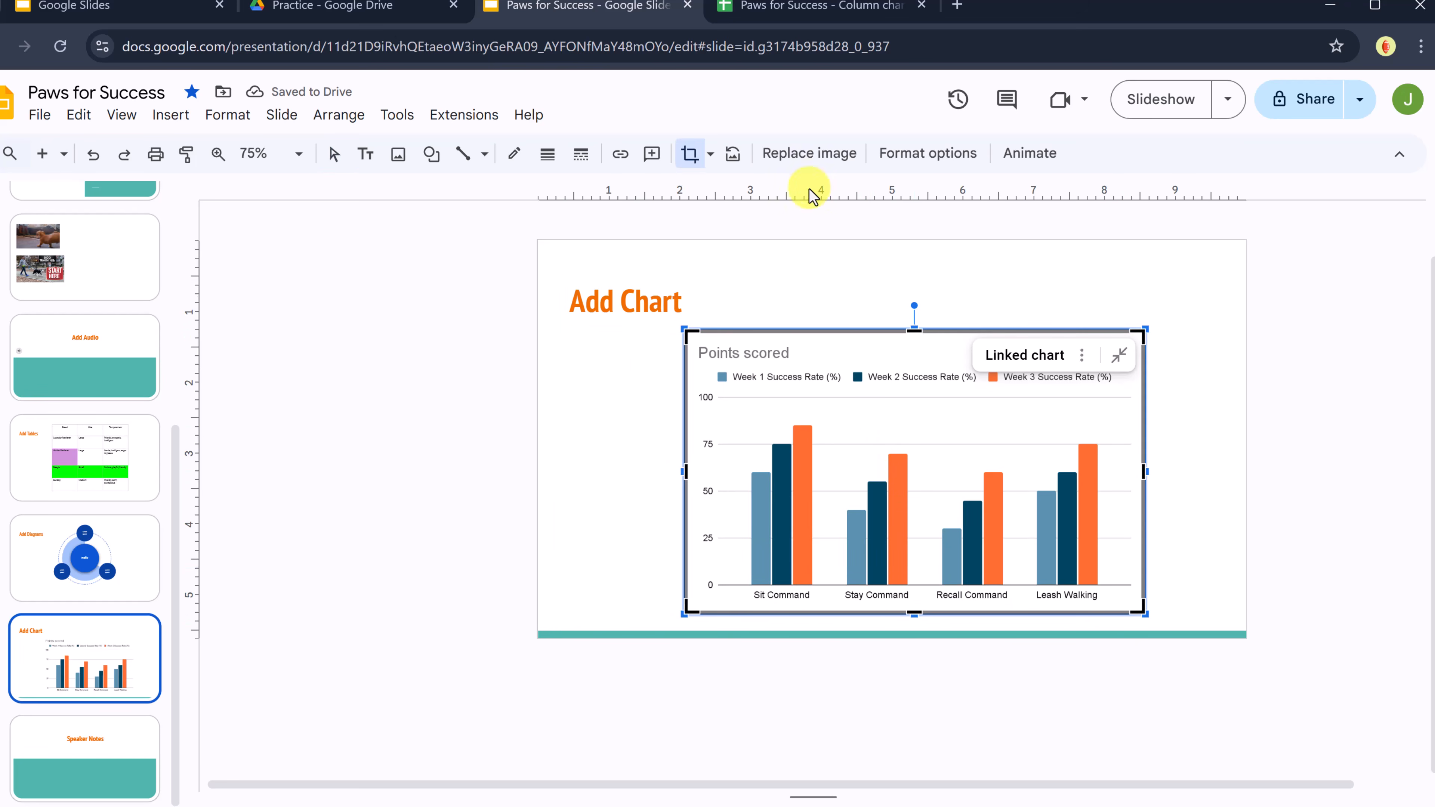
# - Return to the source sheet and examine the column chart's customization options, including gridlines and ticks
pyautogui.click(810, 7)
pyautogui.click(455, 459)
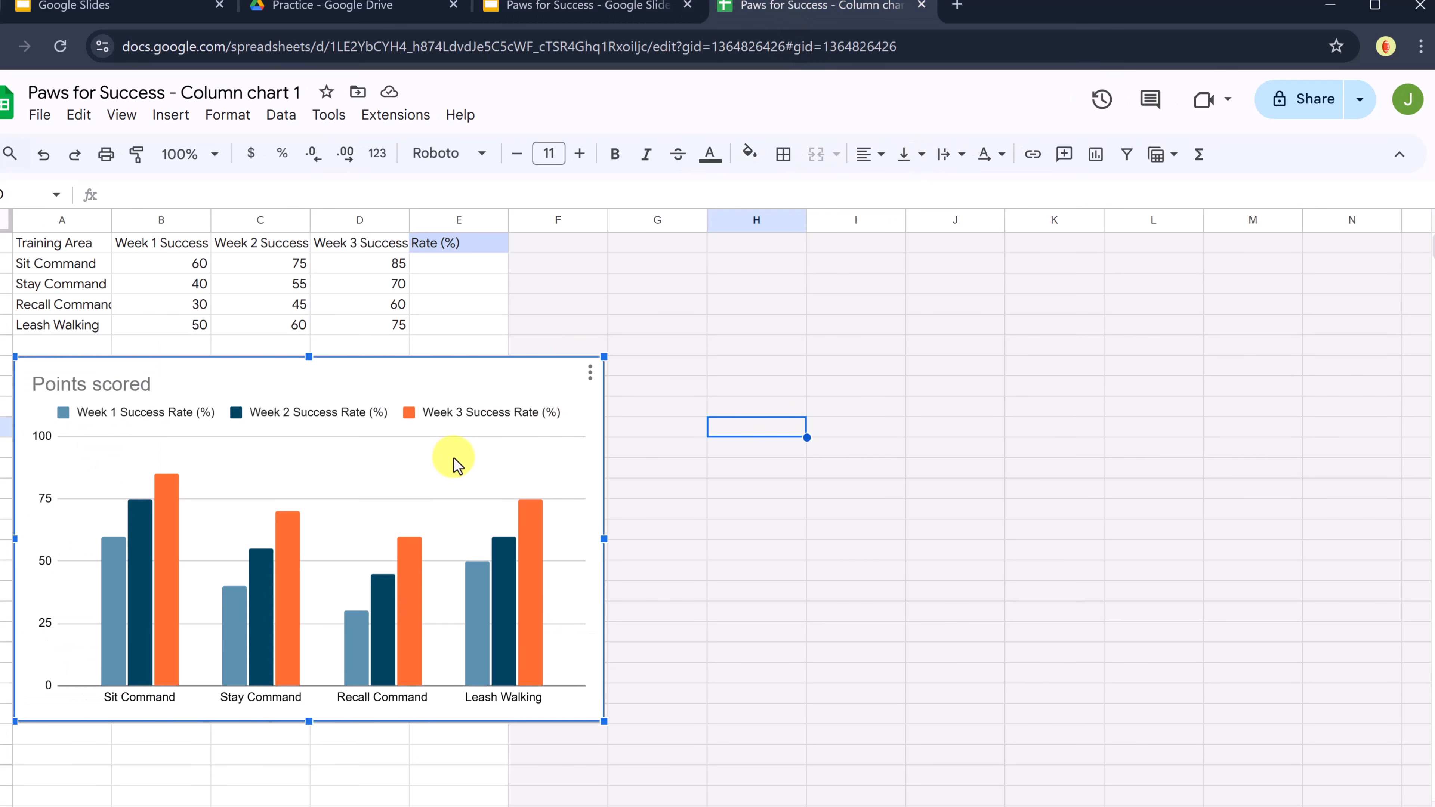
pyautogui.doubleClick(512, 452)
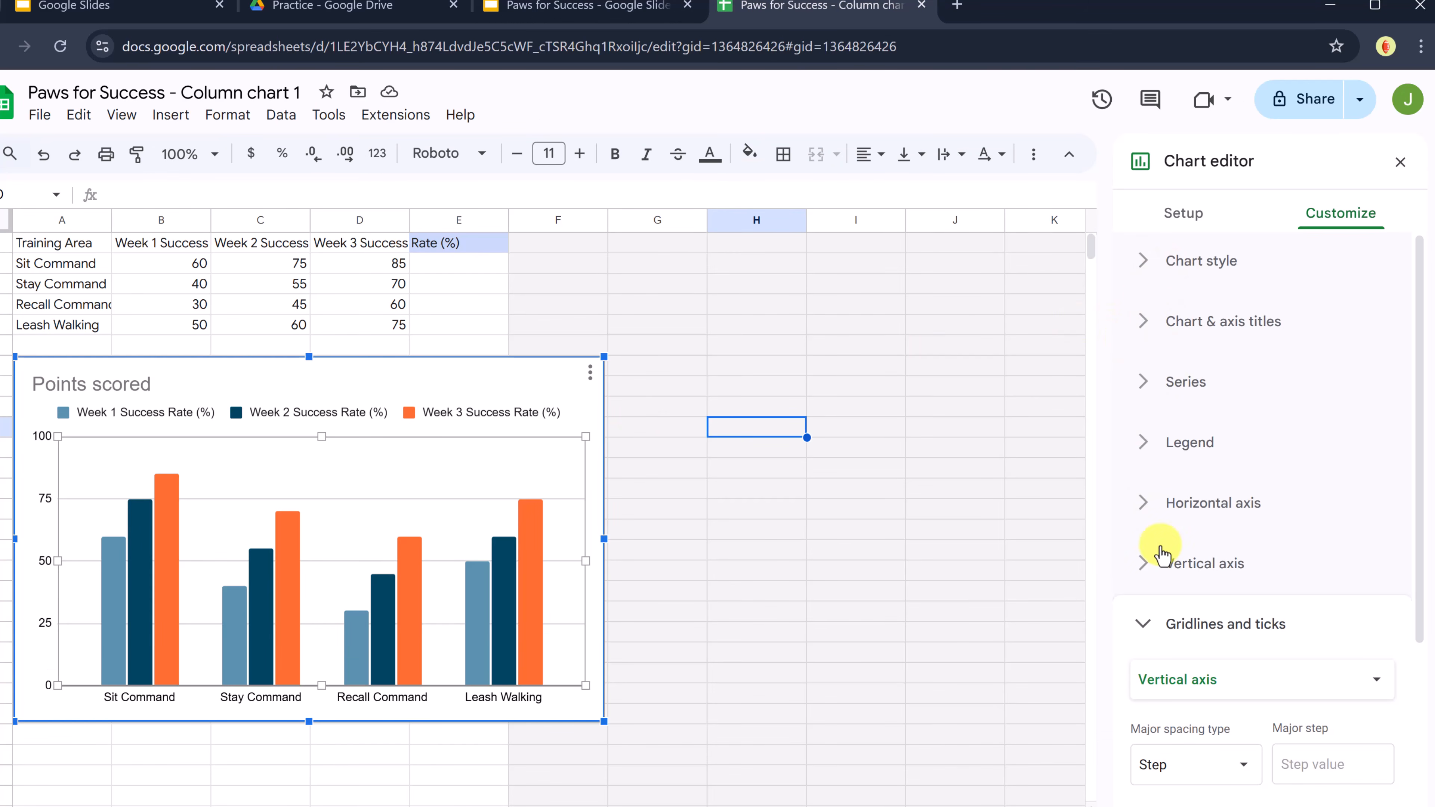
pyautogui.scroll(-5, 1169, 481)
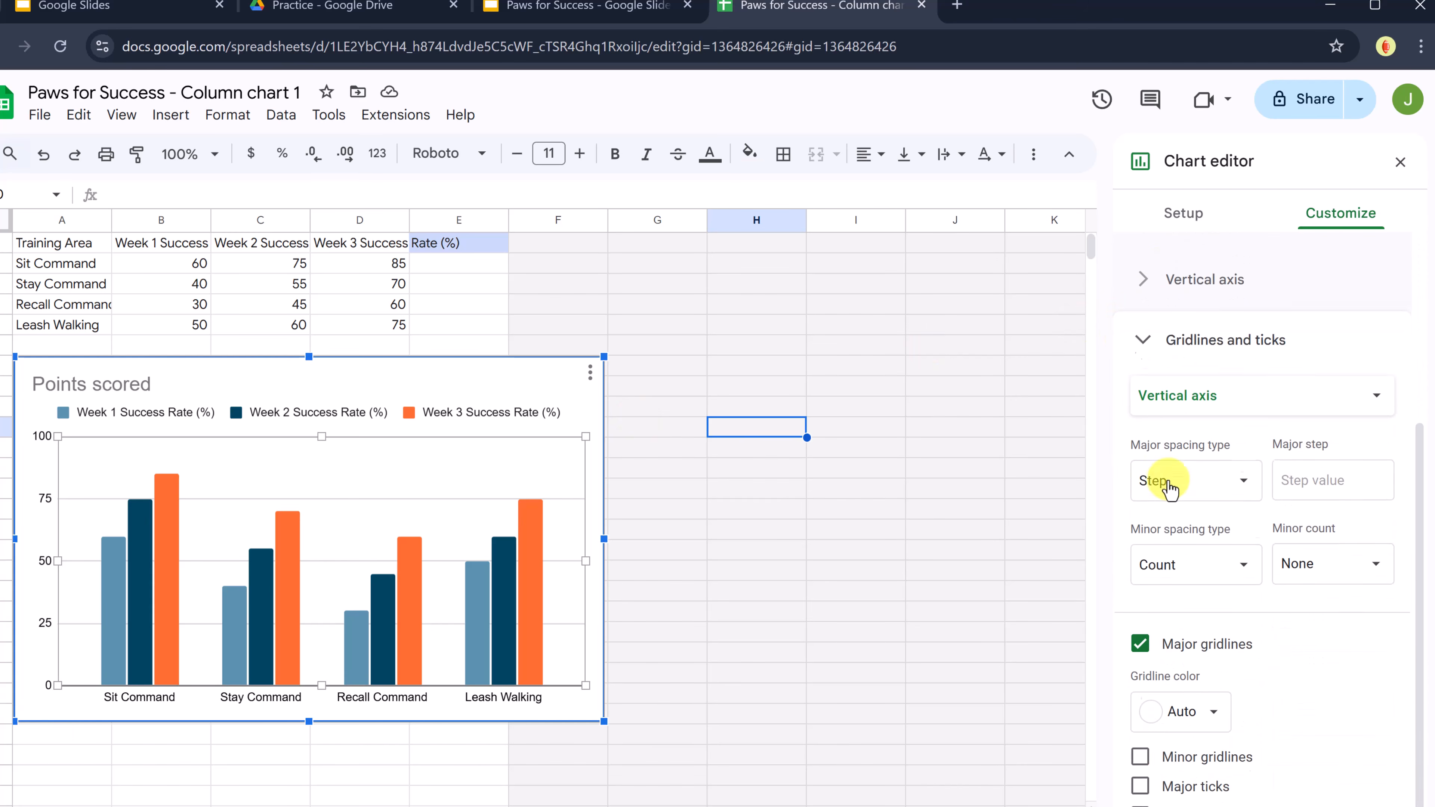
pyautogui.scroll(4, 1170, 483)
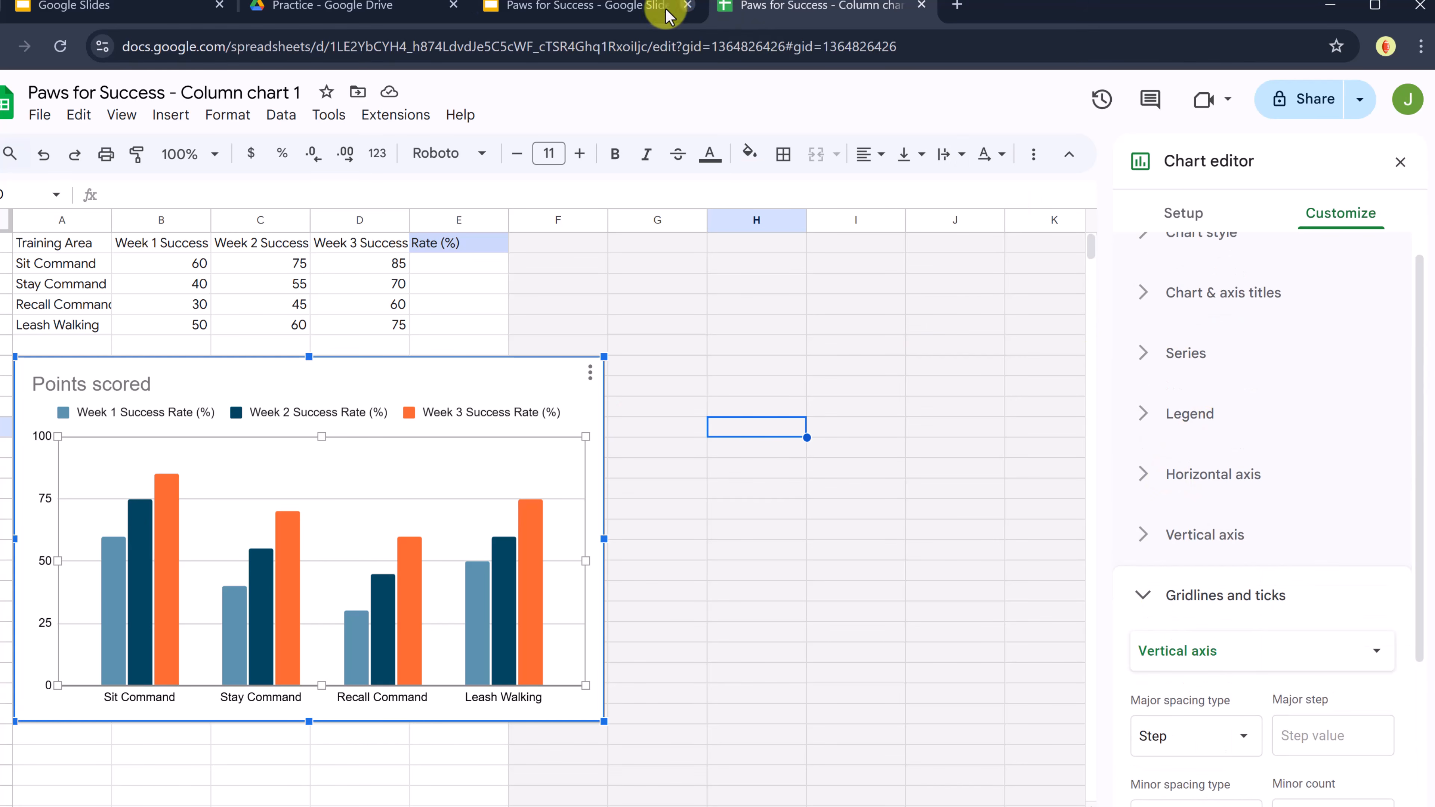